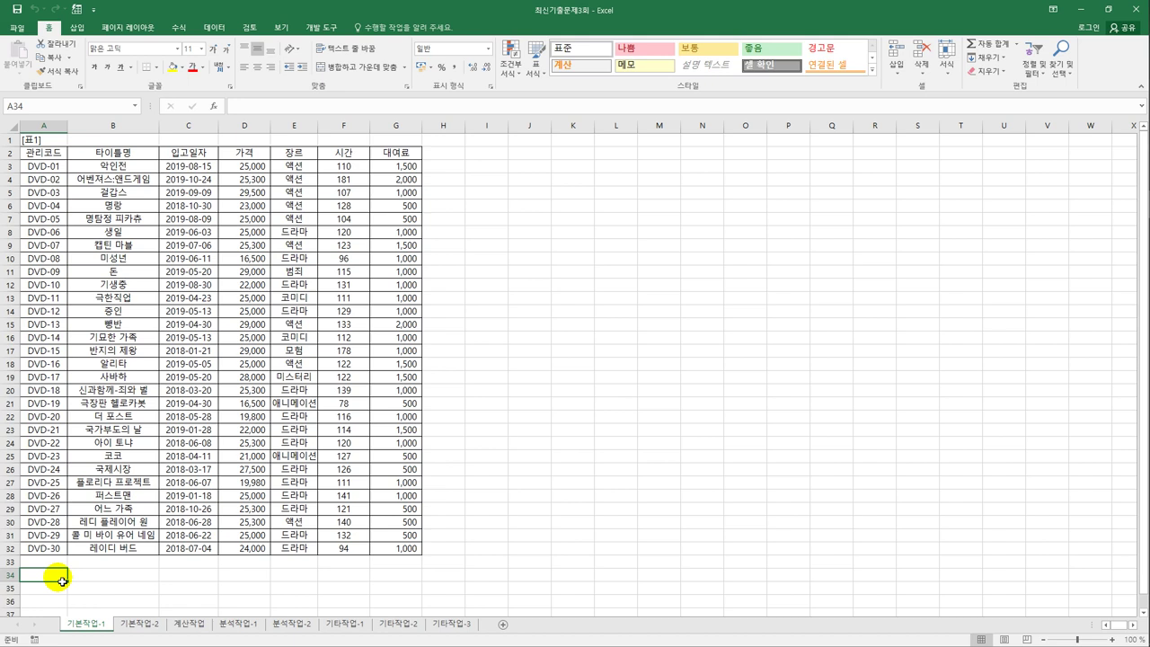
- Enter the criteria heading 조건 in cell A34
{"action": "type", "text": "="}
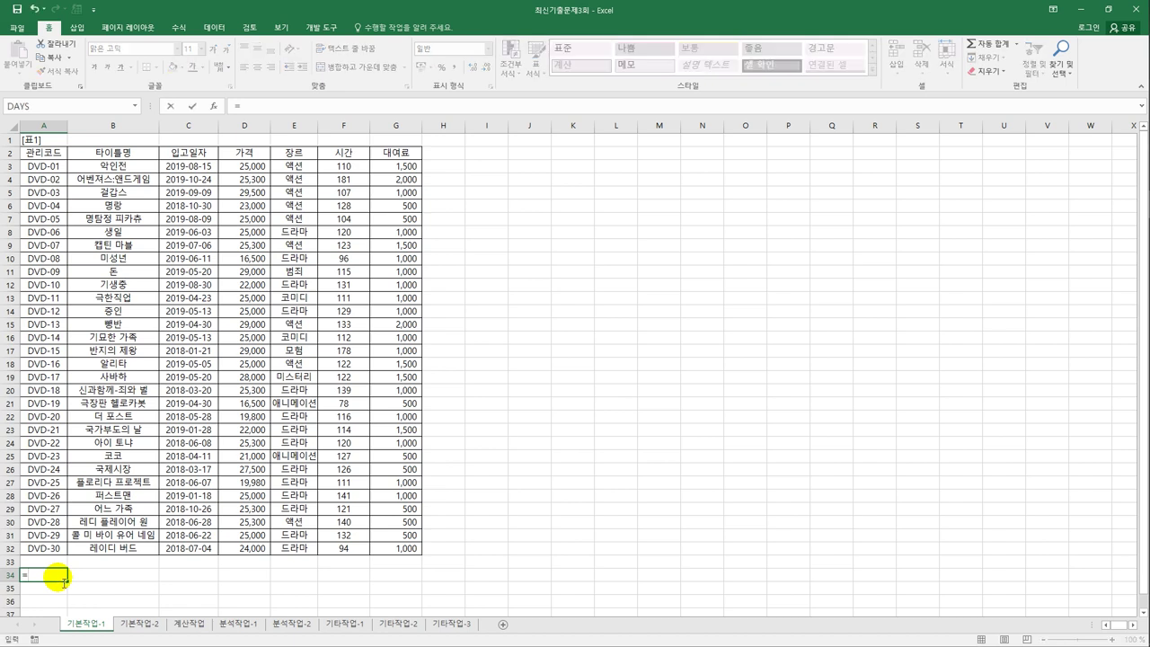
{"action": "key", "text": "Escape"}
{"action": "type", "text": "조건"}
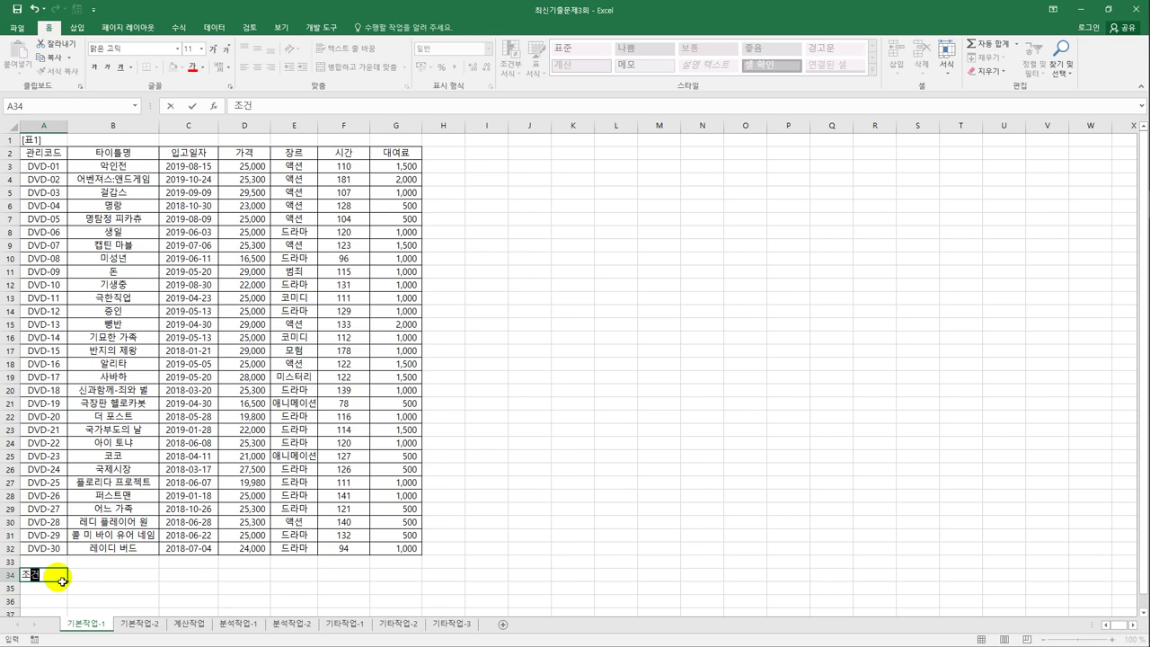
{"action": "key", "text": "Return"}
- Begin an AND formula in A35 with the first condition MID(A3,5,1)="1"
{"action": "type", "text": "="}
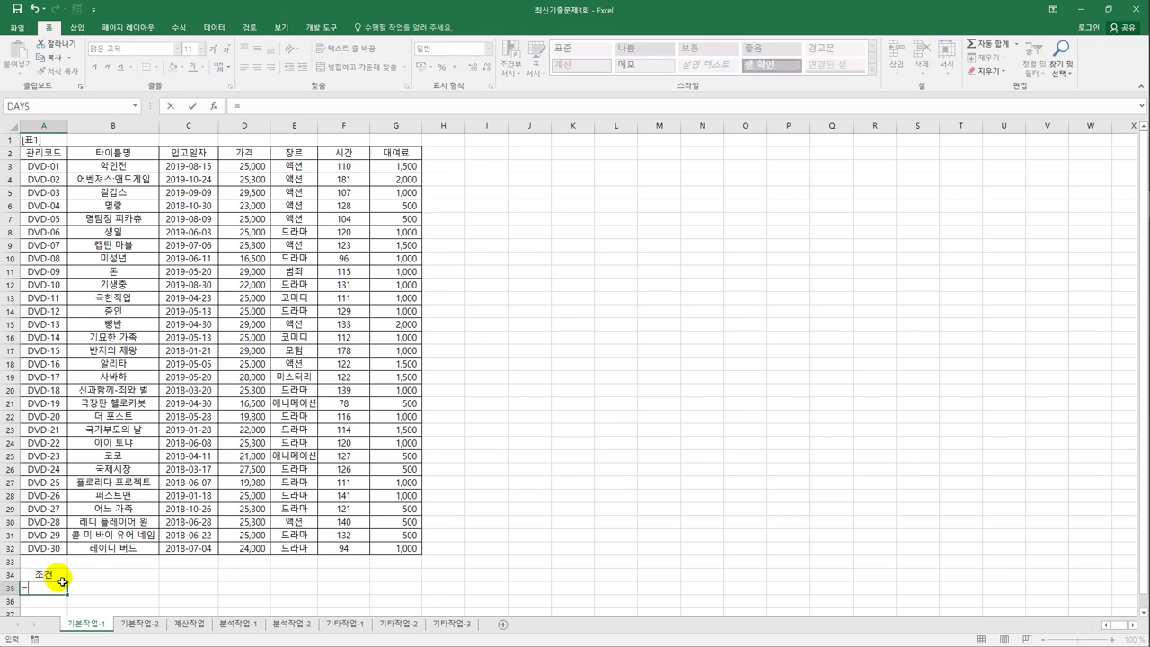
{"action": "type", "text": "and("}
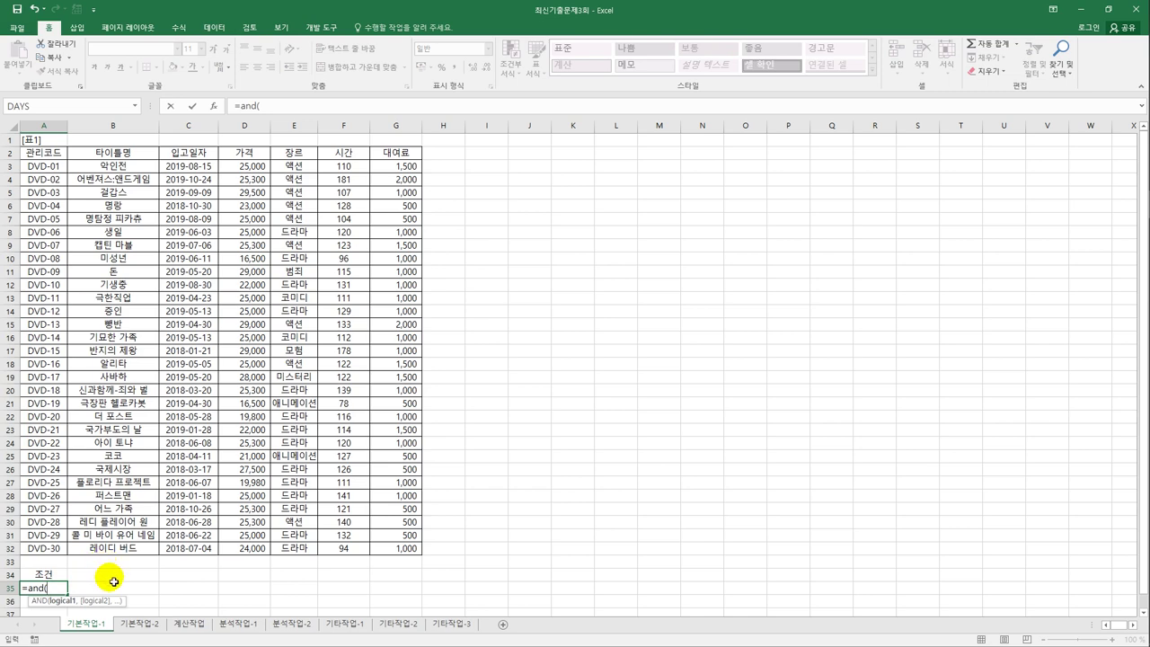
{"action": "scroll", "coordinate": [114, 581], "scroll_direction": "down", "scroll_amount": 1}
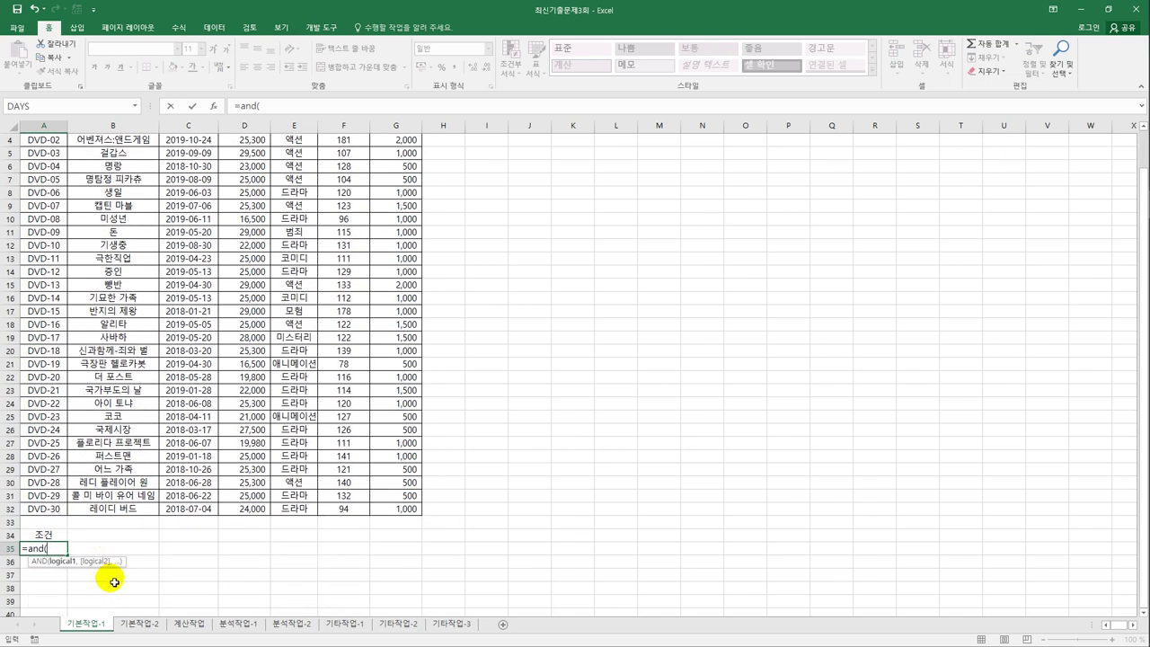
{"action": "scroll", "coordinate": [114, 581], "scroll_direction": "up", "scroll_amount": 1}
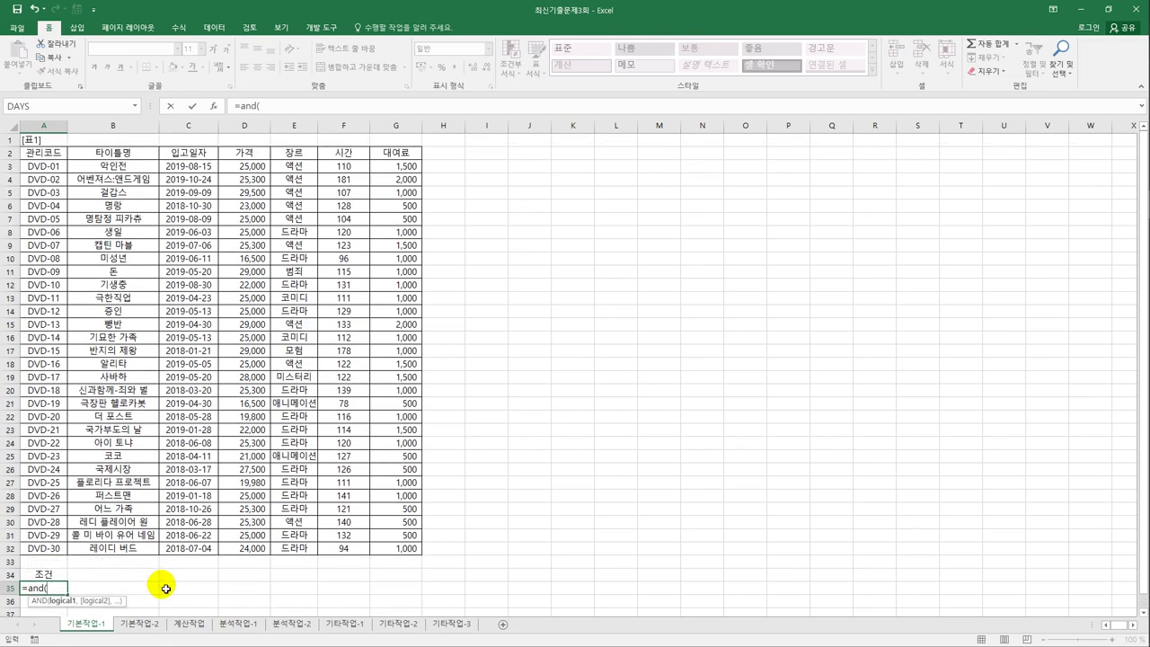
{"action": "type", "text": "mi"}
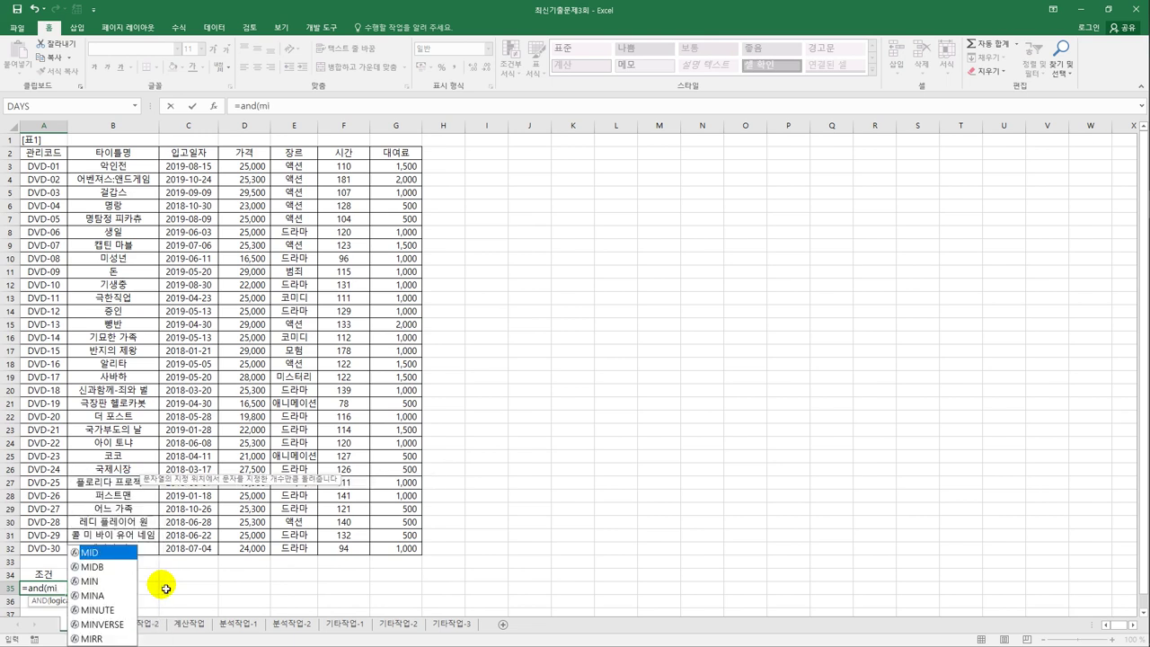
{"action": "key", "text": "Tab"}
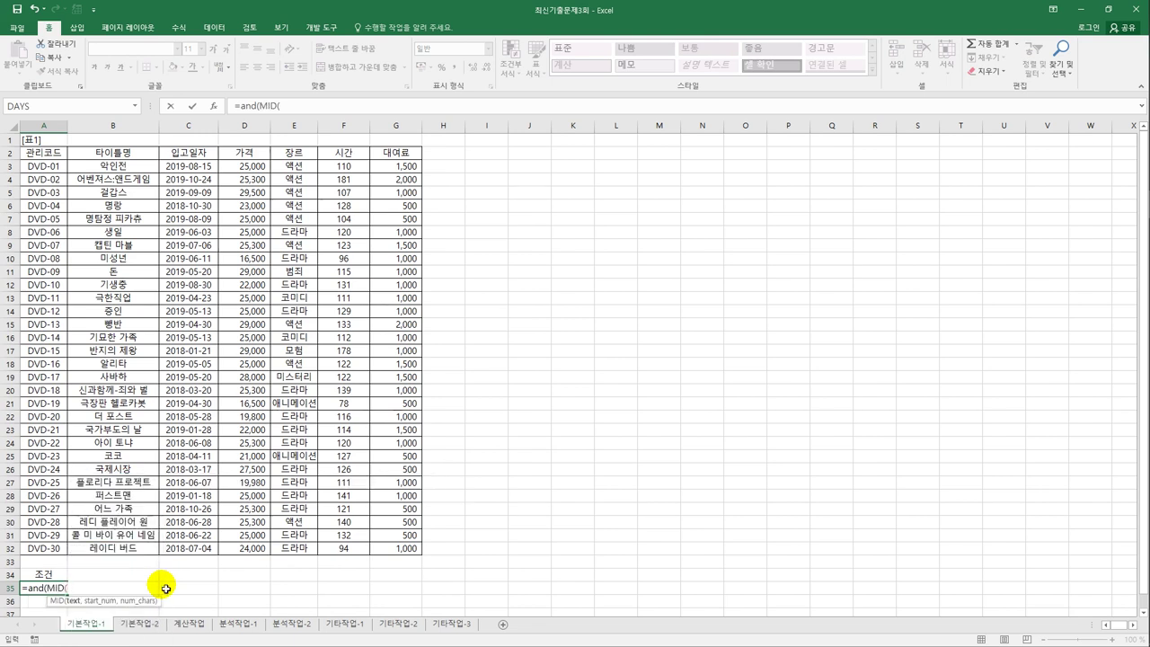
{"action": "left_click", "coordinate": [58, 167]}
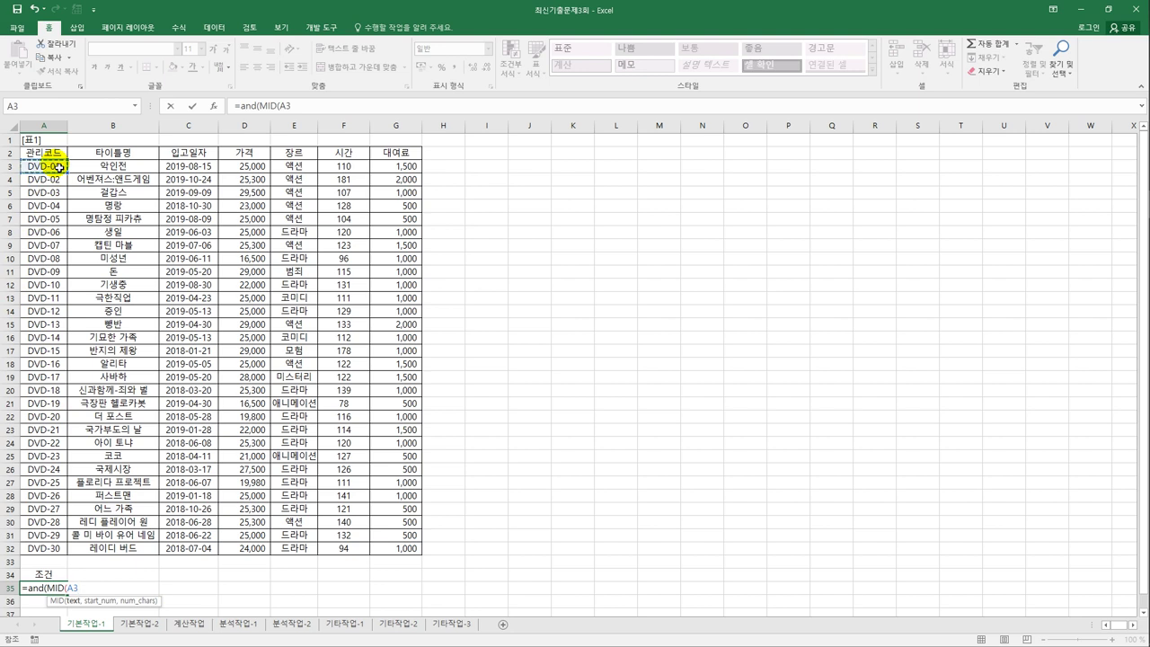
{"action": "type", "text": ",5,"}
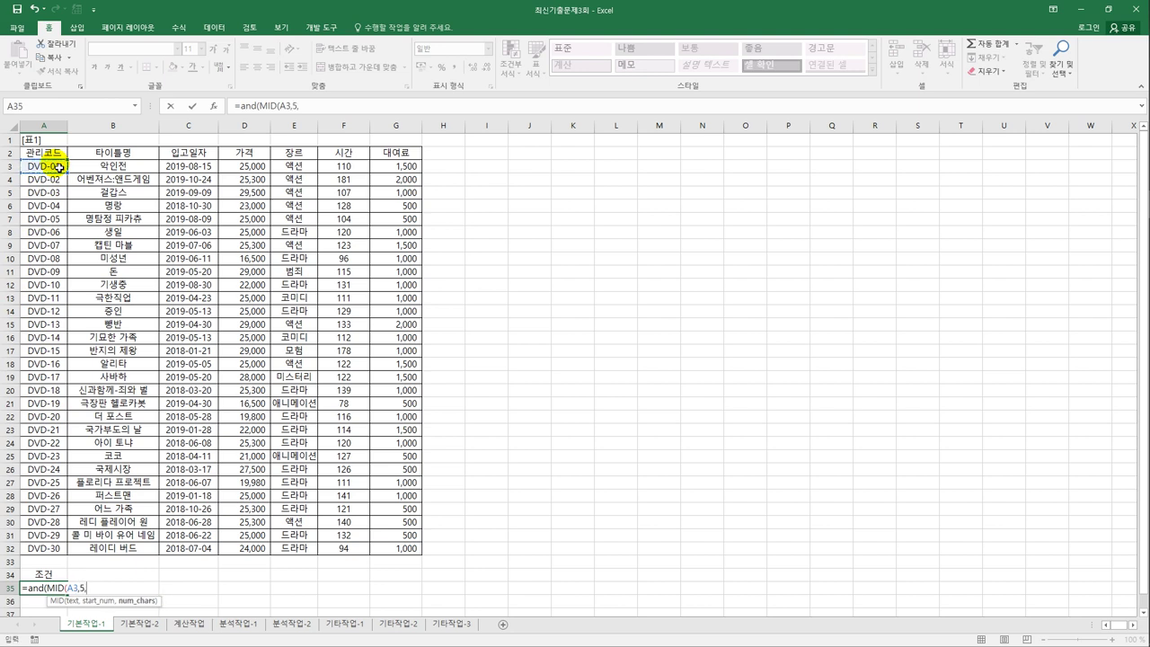
{"action": "type", "text": "1)"}
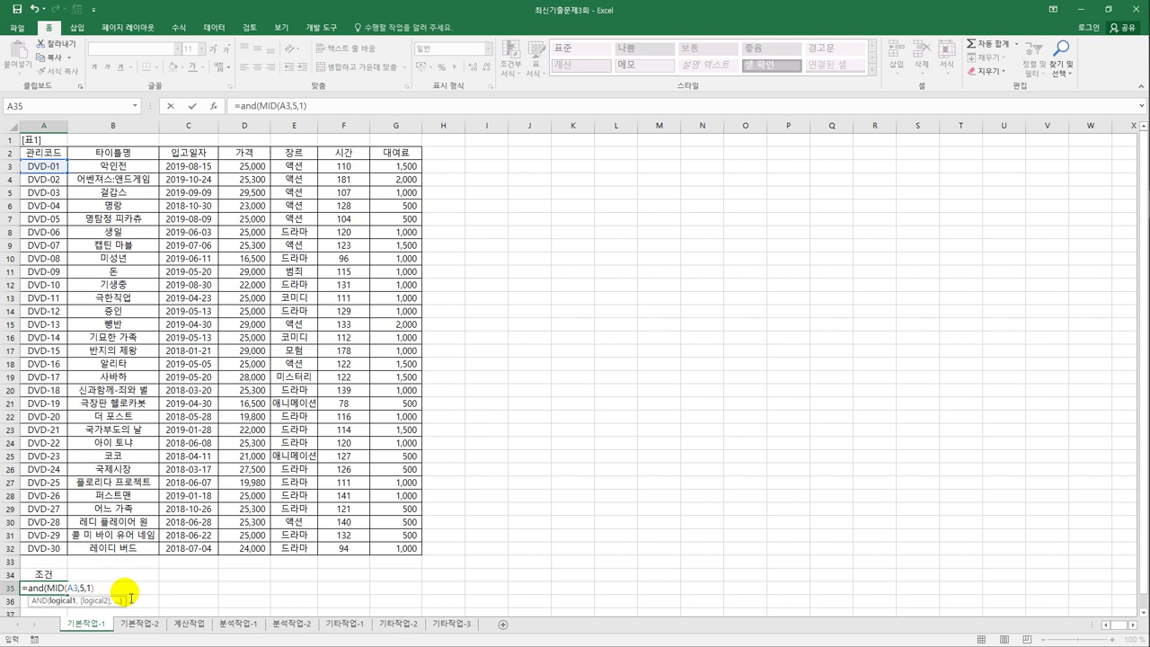
{"action": "type", "text": "=\"1\""}
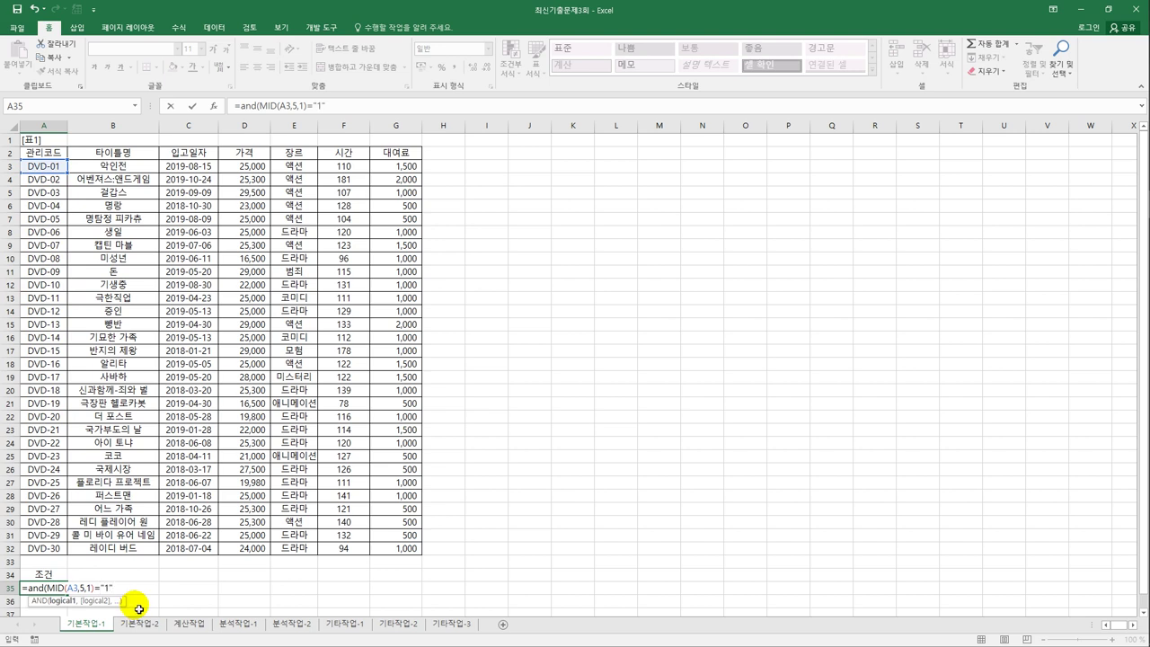
{"action": "type", "text": ","}
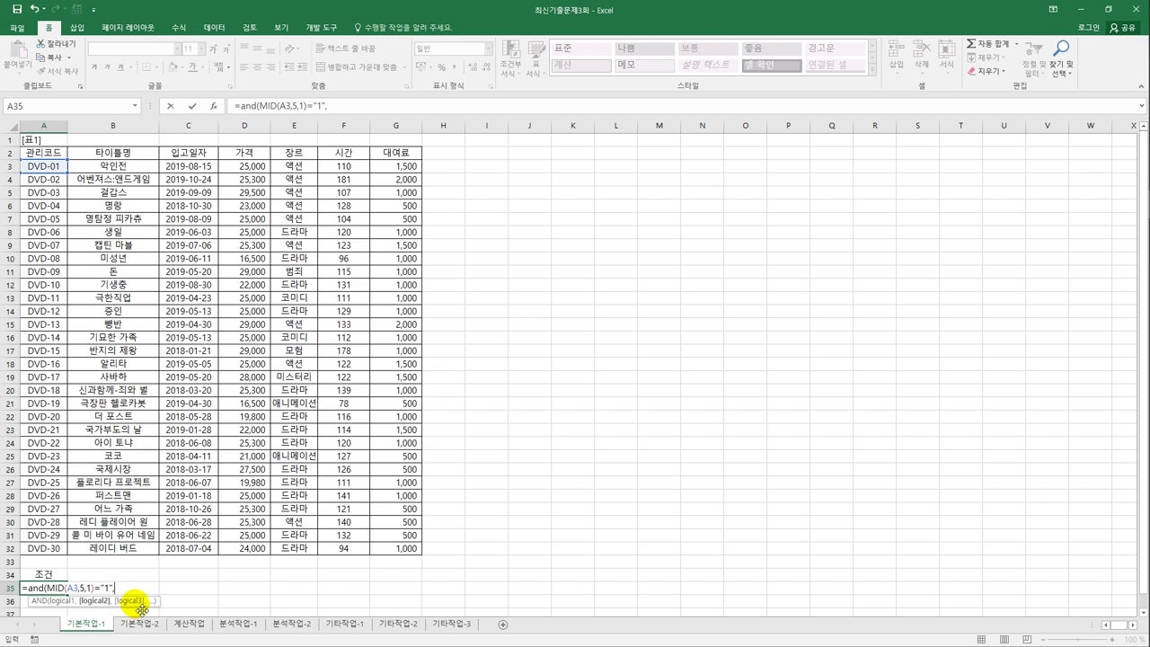
- Complete the AND formula in A35 with the conditions F3>=100 and F3<150
{"action": "left_click", "coordinate": [339, 170]}
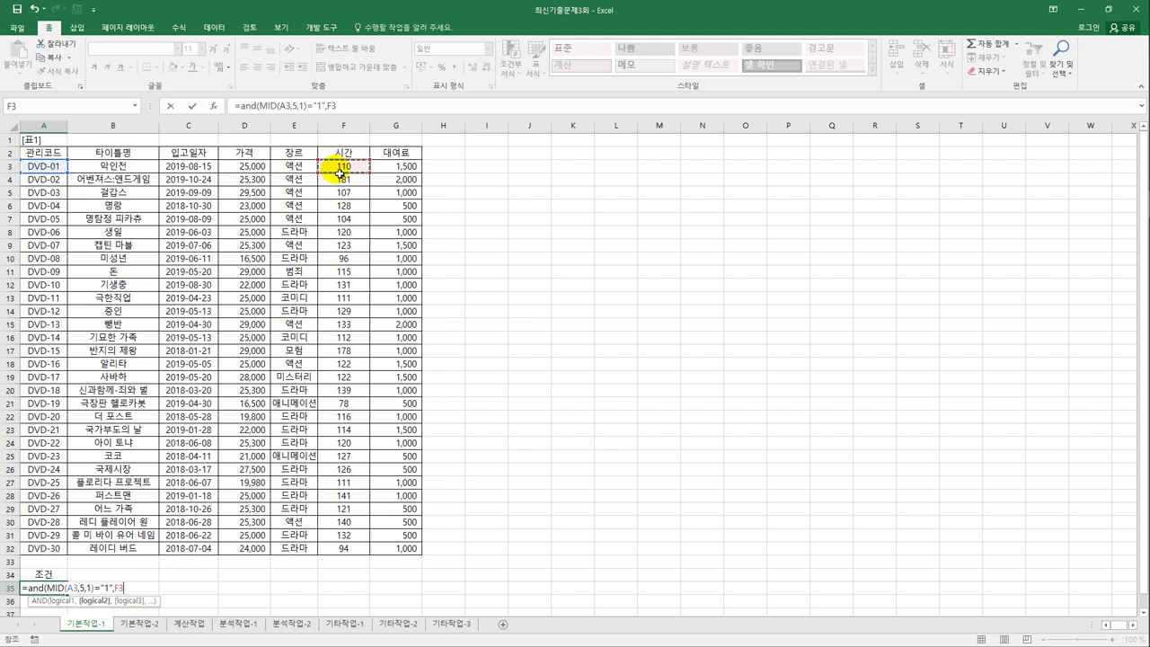
{"action": "type", "text": ">=100,"}
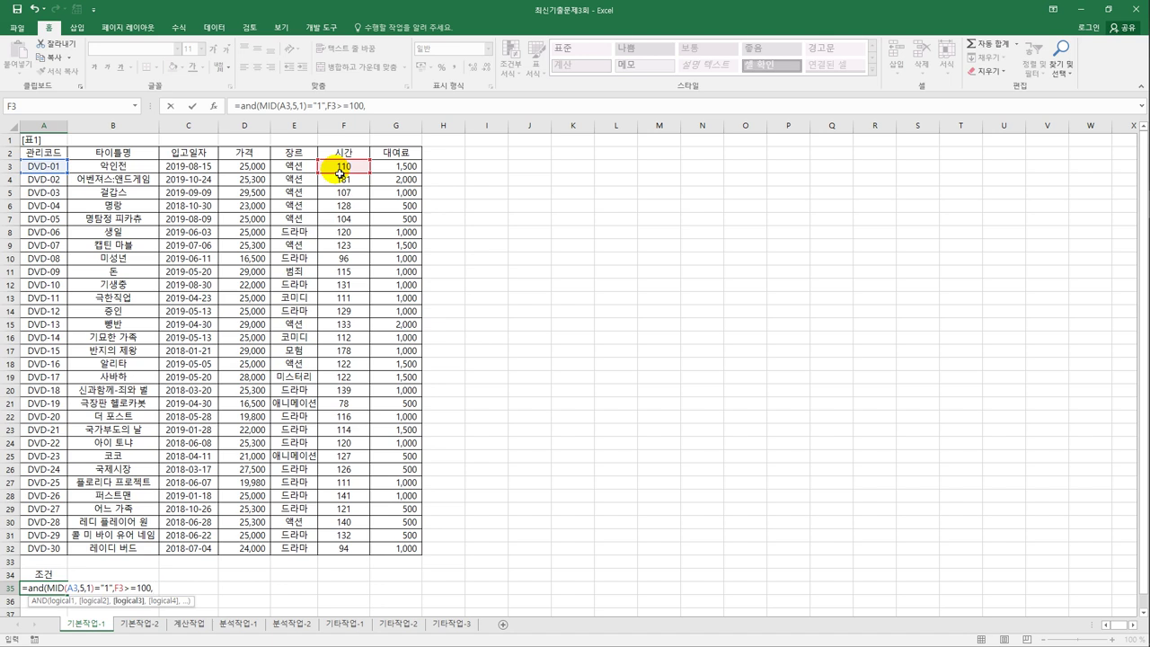
{"action": "left_click", "coordinate": [356, 173]}
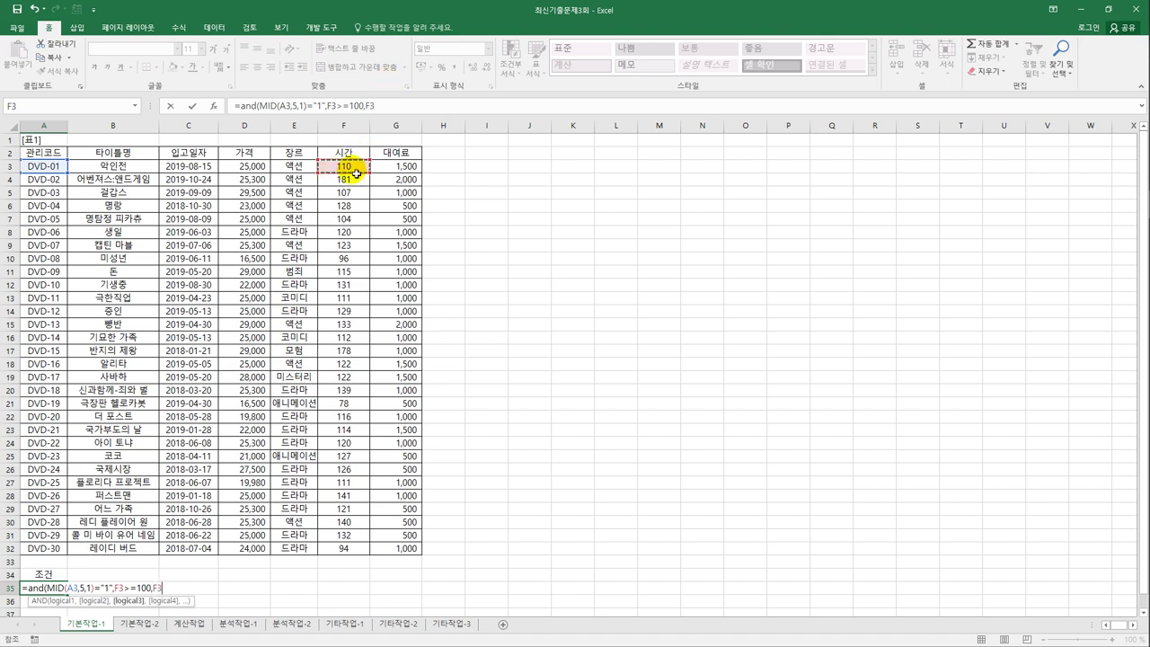
{"action": "type", "text": "<"}
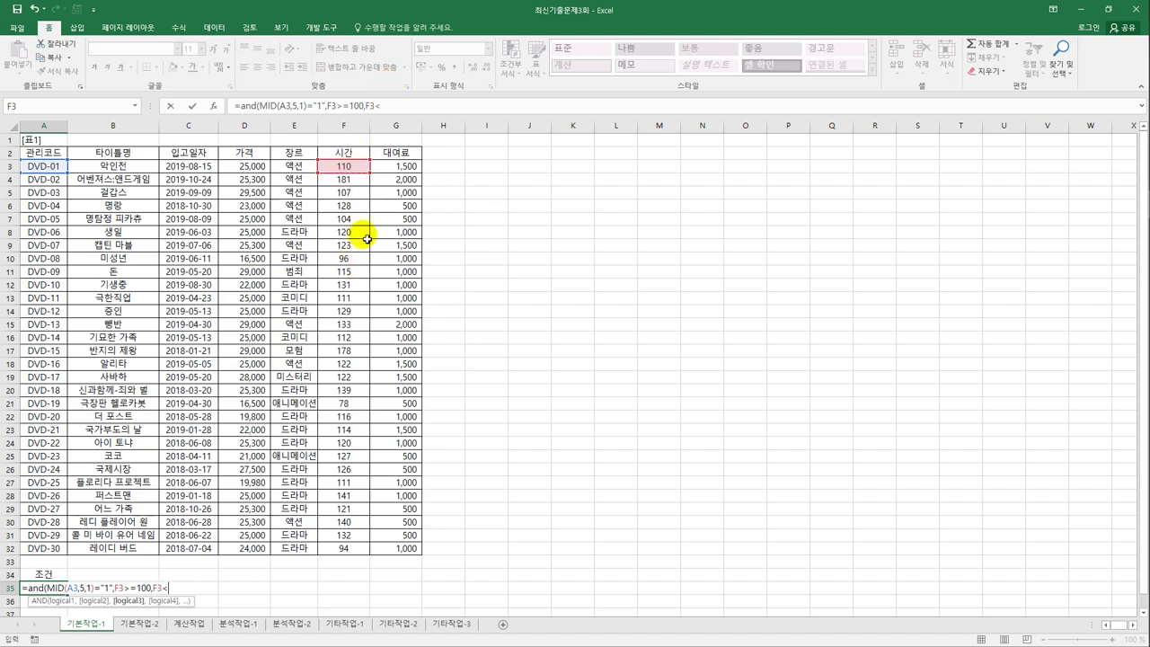
{"action": "type", "text": "150"}
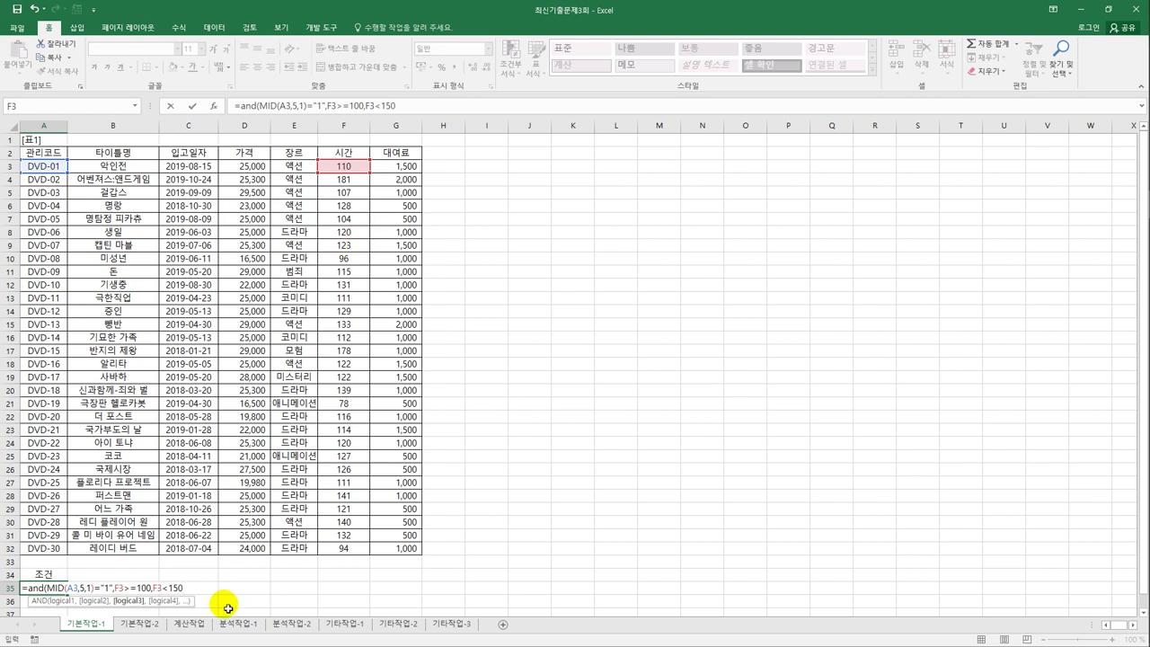
{"action": "type", "text": ")"}
{"action": "key", "text": "Return"}
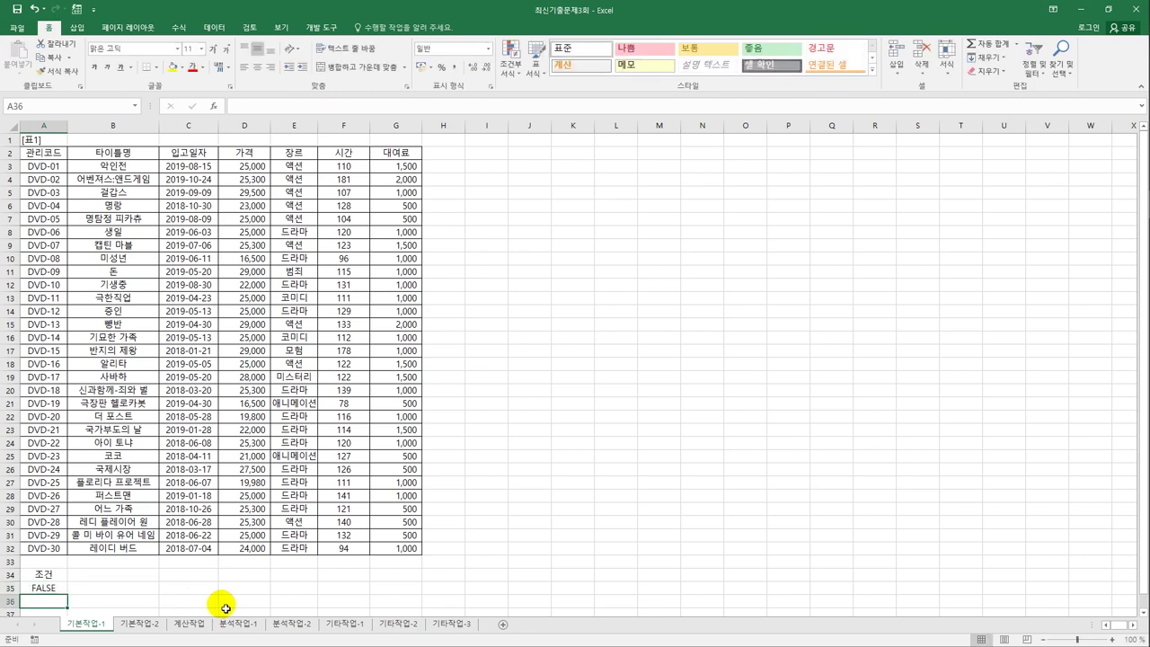
- Set up an advanced filter on the DVD table A2:G32 with A34:A35 as the criteria range
{"action": "scroll", "coordinate": [213, 549], "scroll_direction": "down", "scroll_amount": 1}
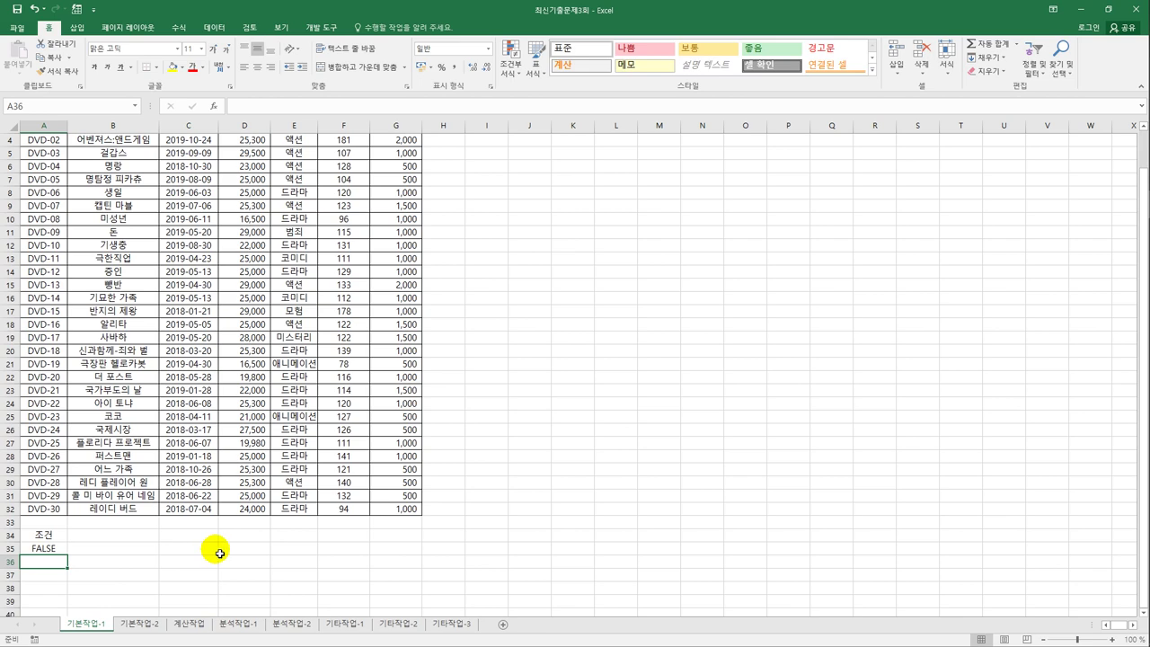
{"action": "scroll", "coordinate": [220, 548], "scroll_direction": "up", "scroll_amount": 1}
{"action": "left_click", "coordinate": [108, 245]}
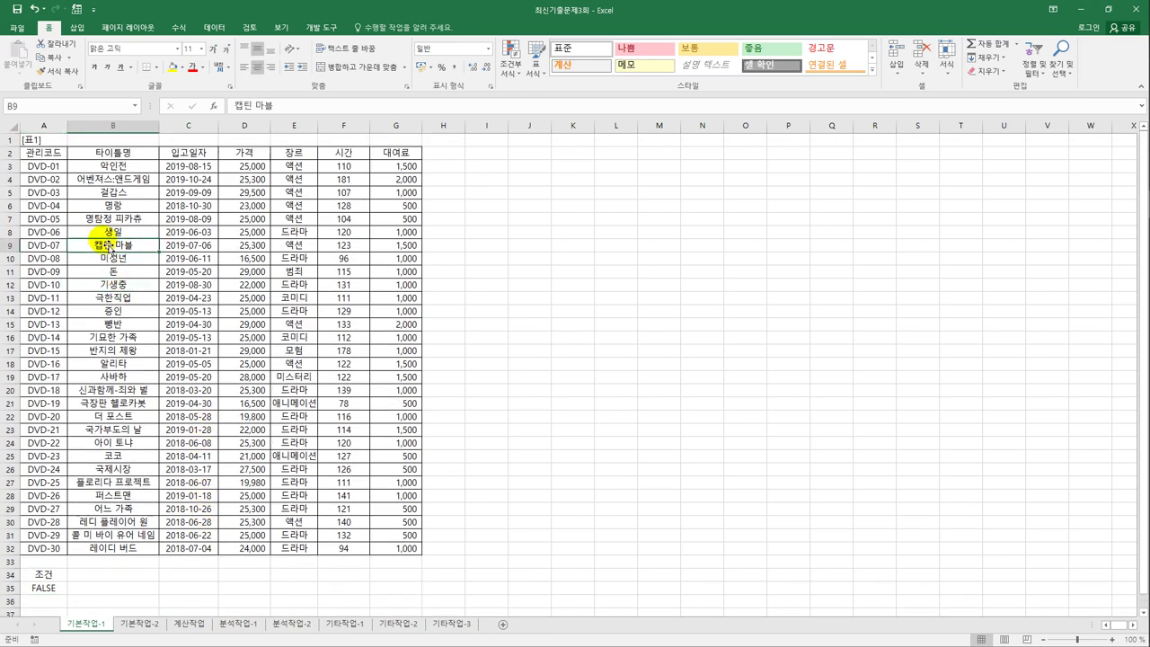
{"action": "left_click", "coordinate": [213, 28]}
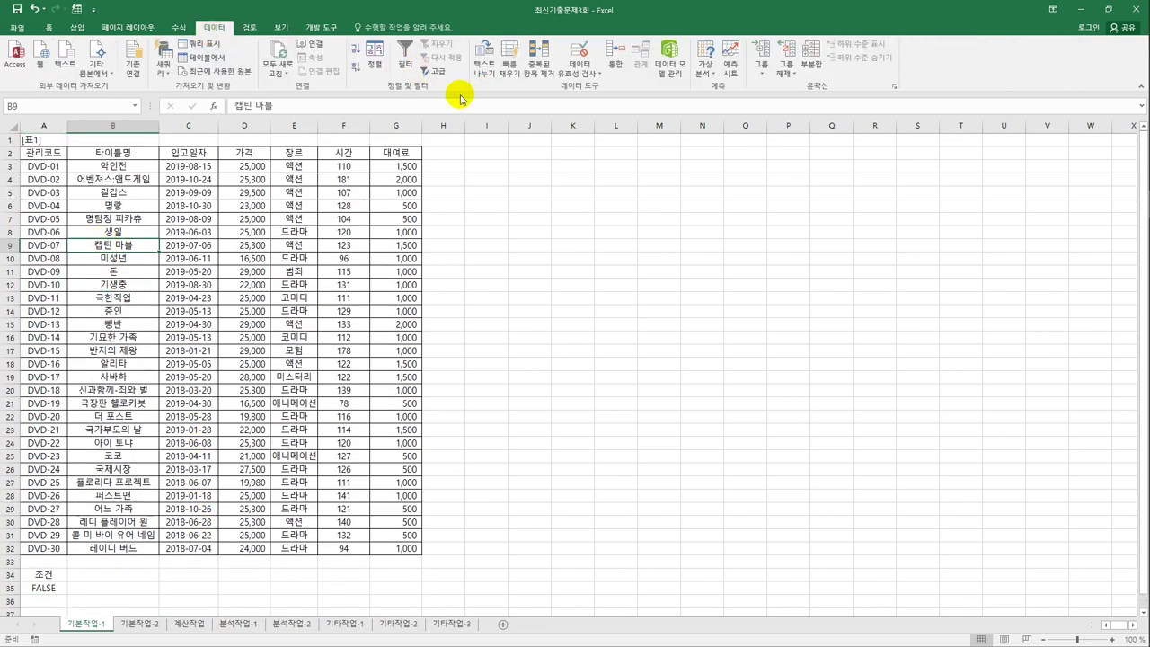
{"action": "left_click", "coordinate": [434, 75]}
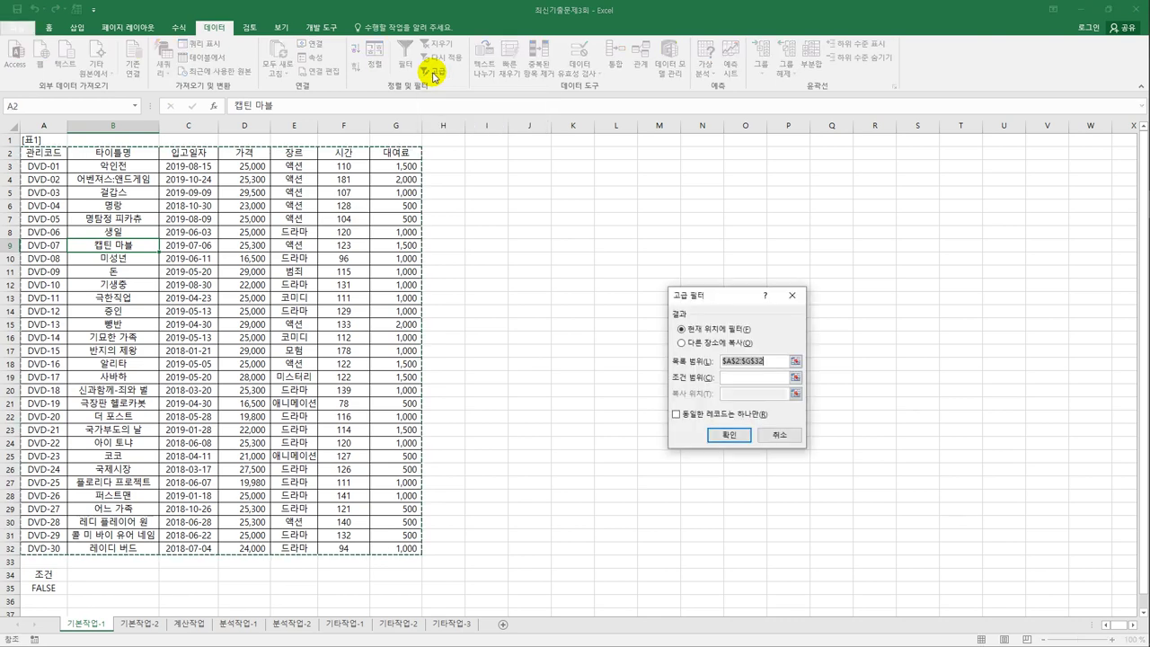
{"action": "left_click", "coordinate": [736, 384]}
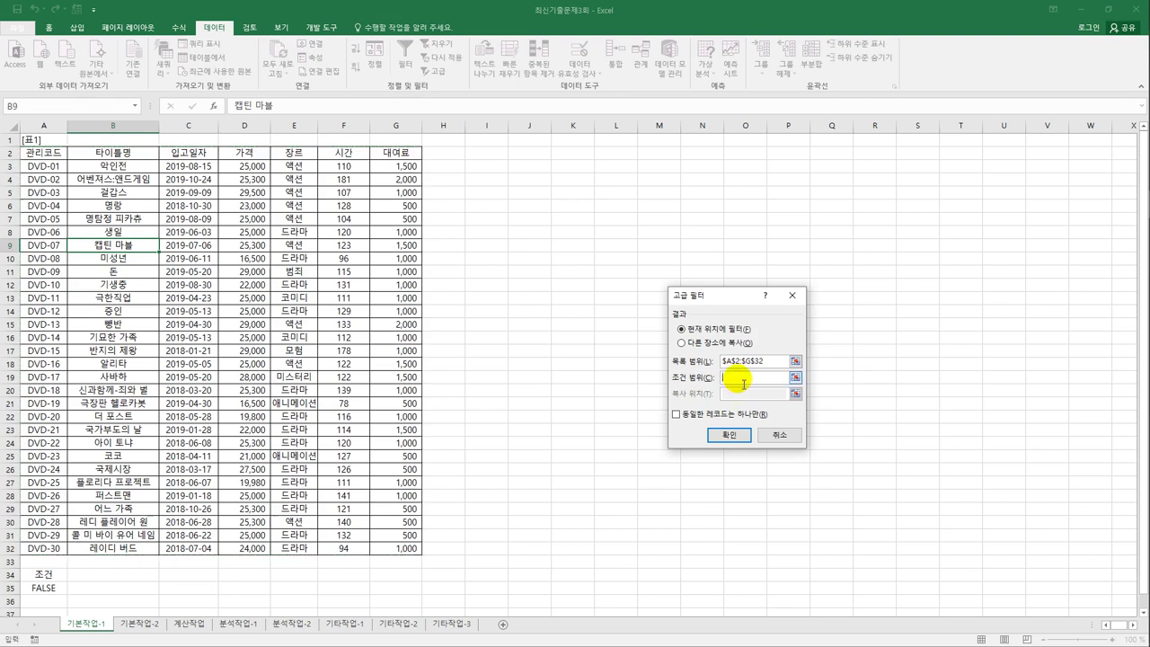
{"action": "left_click_drag", "start_coordinate": [43, 575], "coordinate": [52, 589]}
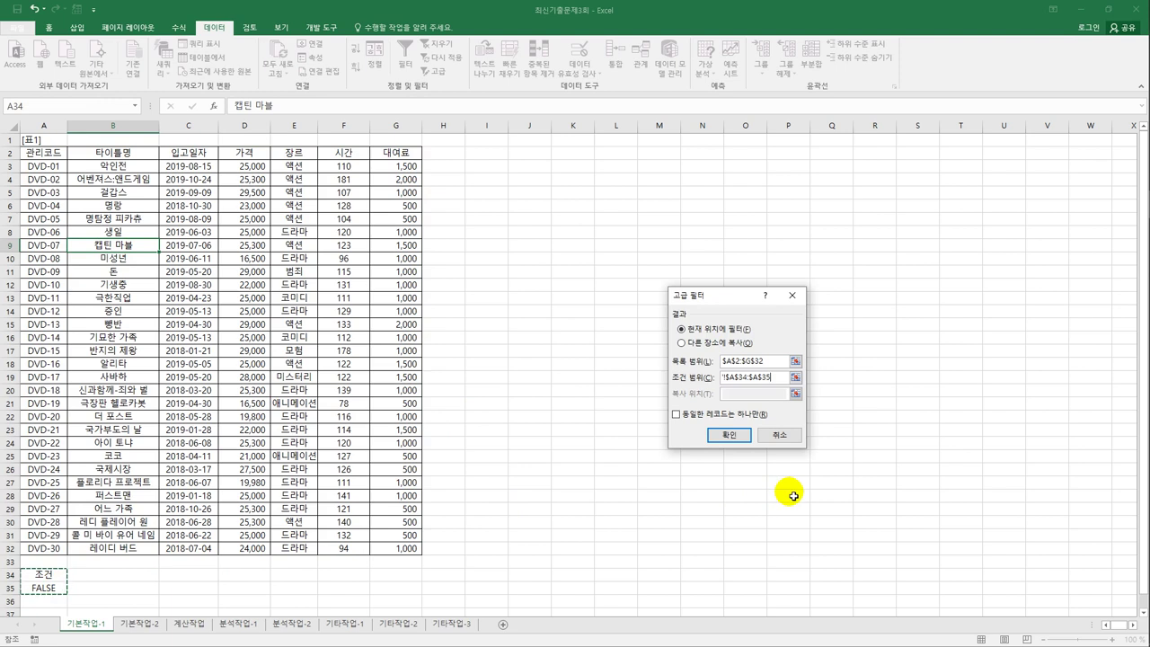
- Have the advanced filter copy its results to another location starting at A37, and run it
{"action": "left_click", "coordinate": [699, 343]}
{"action": "left_click", "coordinate": [746, 396]}
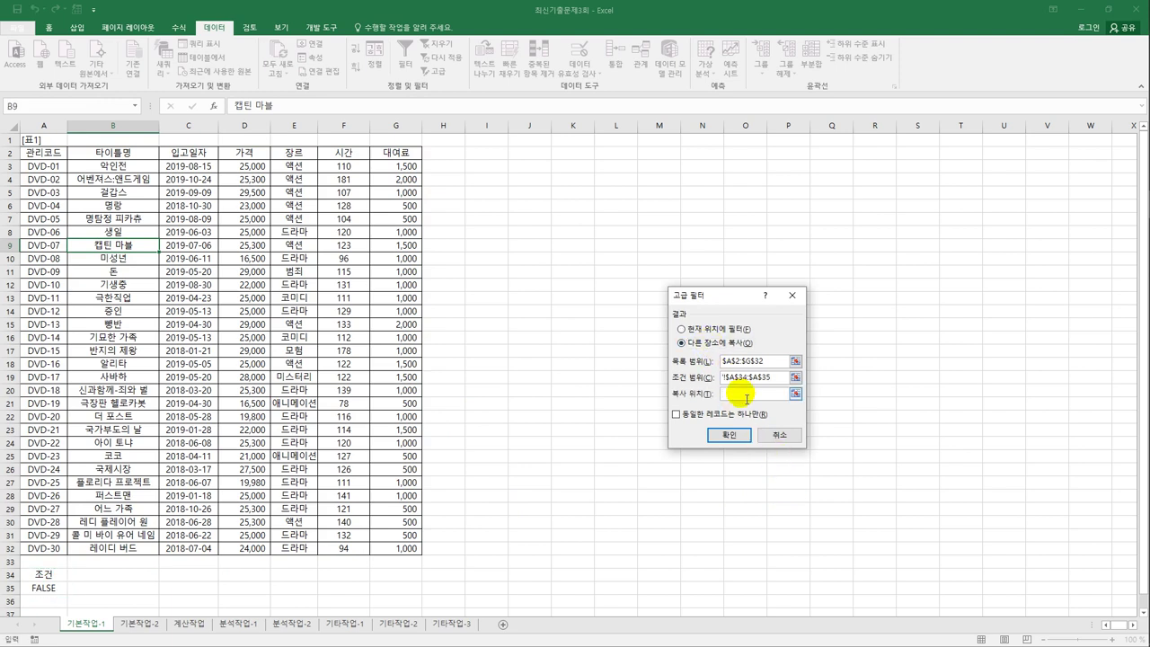
{"action": "scroll", "coordinate": [85, 511], "scroll_direction": "down", "scroll_amount": 1}
{"action": "left_click", "coordinate": [51, 579]}
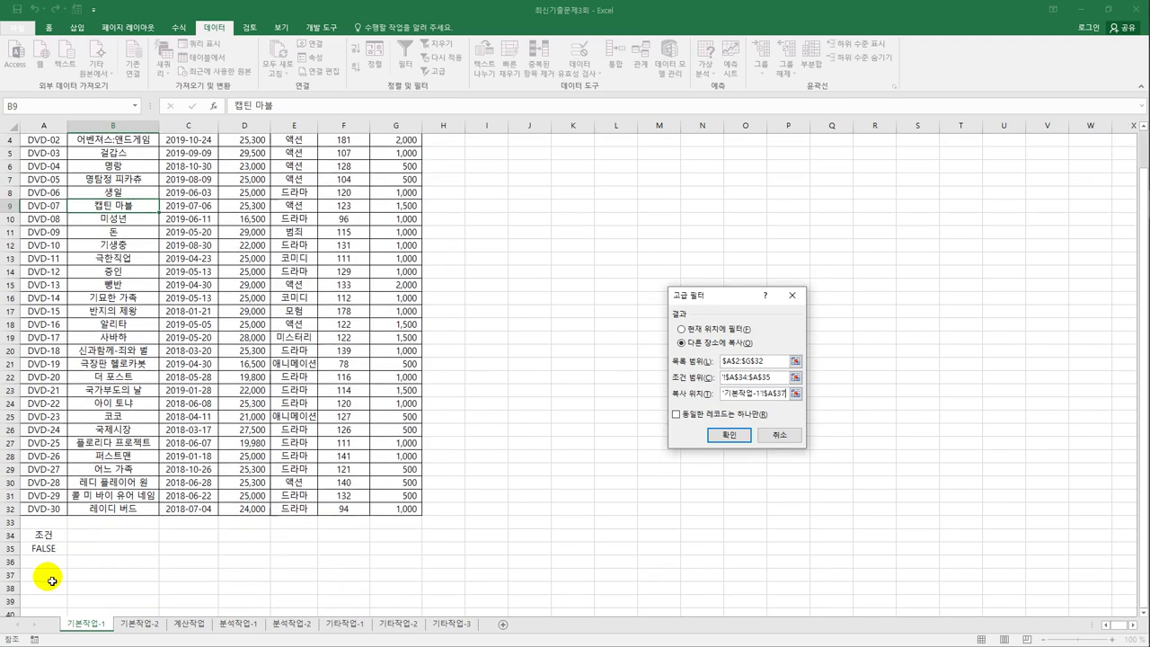
{"action": "left_click", "coordinate": [729, 436]}
{"action": "scroll", "coordinate": [384, 445], "scroll_direction": "down", "scroll_amount": 3}
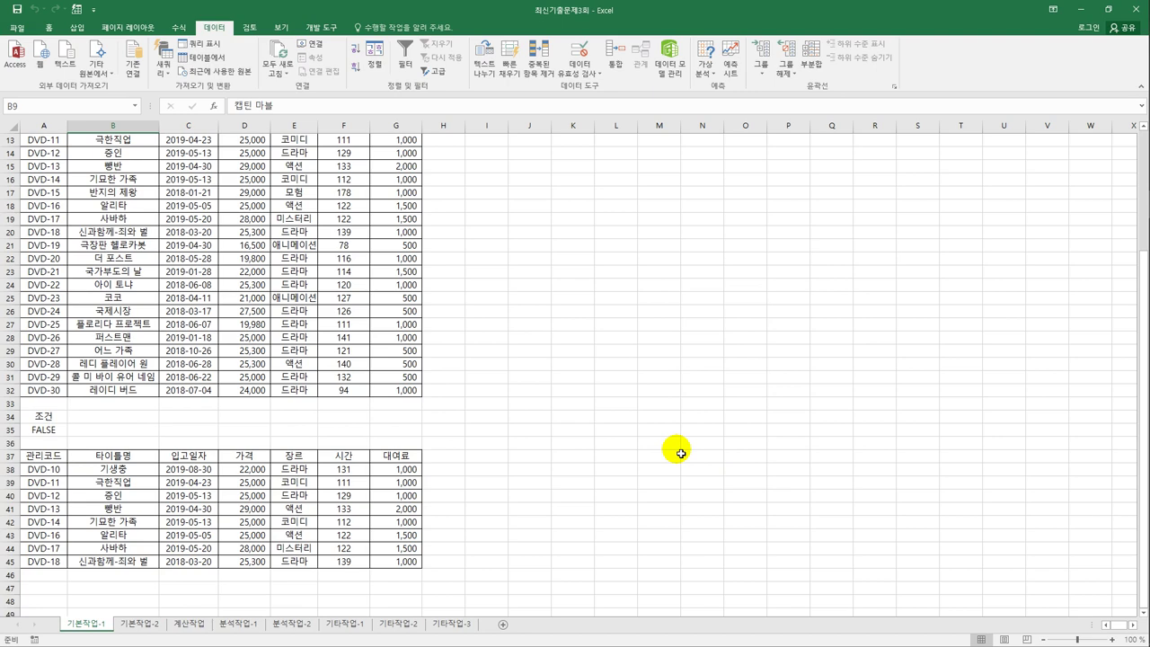
- Start a new conditional formatting rule for A3:G32 that uses a formula to determine which cells to format
{"action": "scroll", "coordinate": [475, 410], "scroll_direction": "up", "scroll_amount": 3}
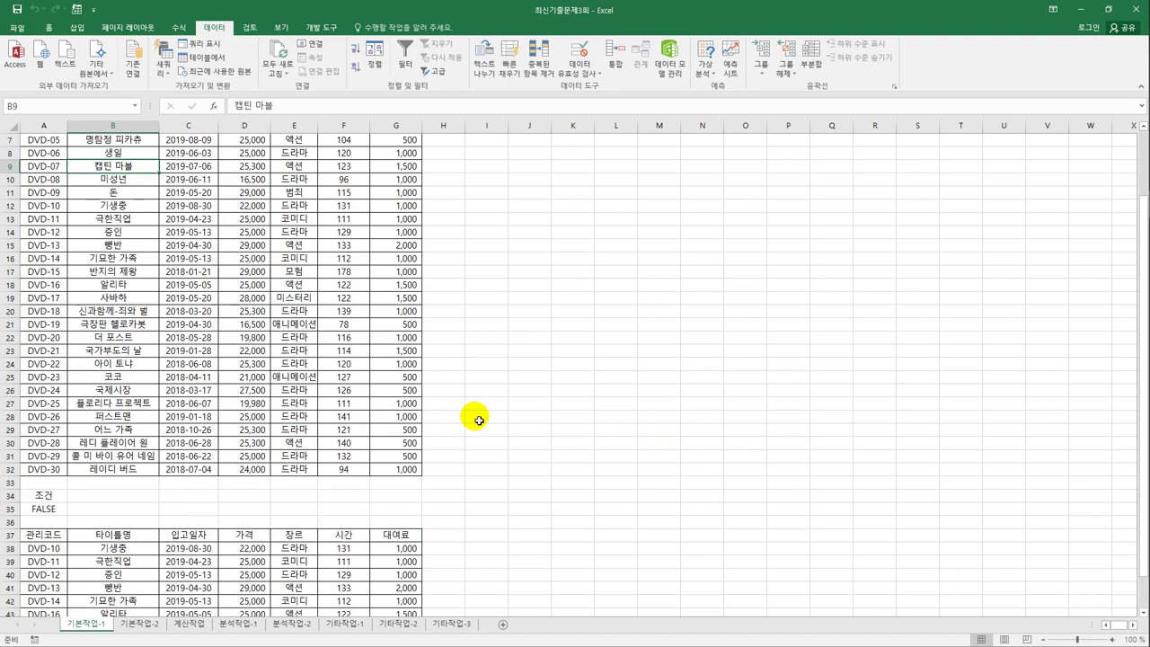
{"action": "scroll", "coordinate": [245, 205], "scroll_direction": "up", "scroll_amount": 1}
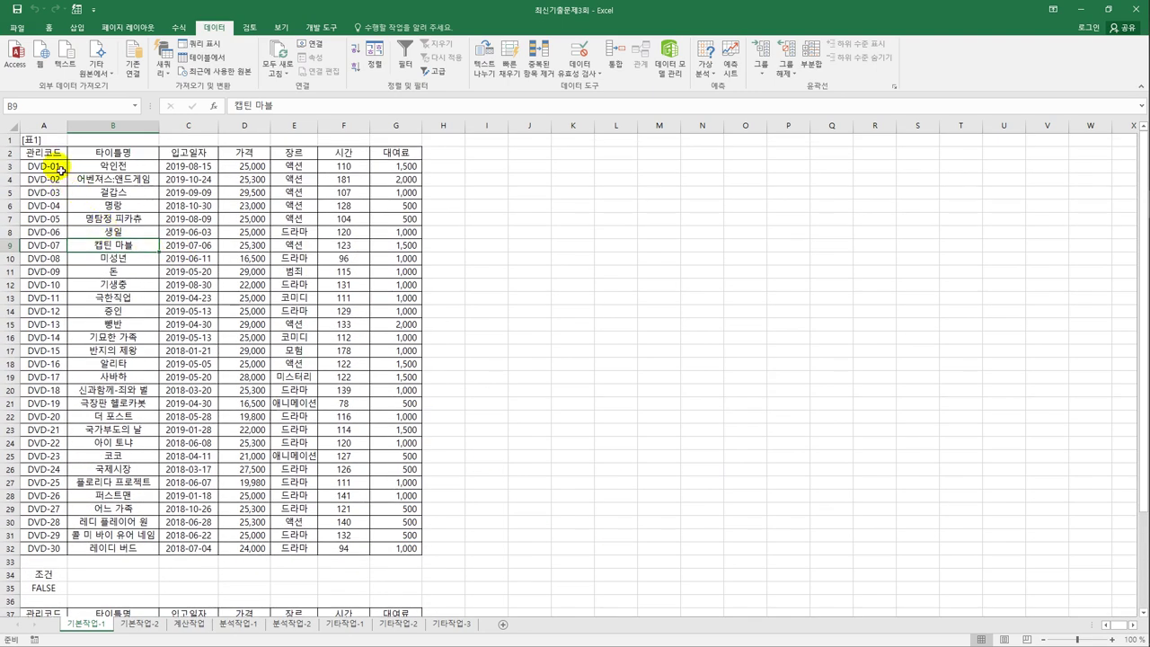
{"action": "left_click_drag", "start_coordinate": [50, 166], "coordinate": [397, 554]}
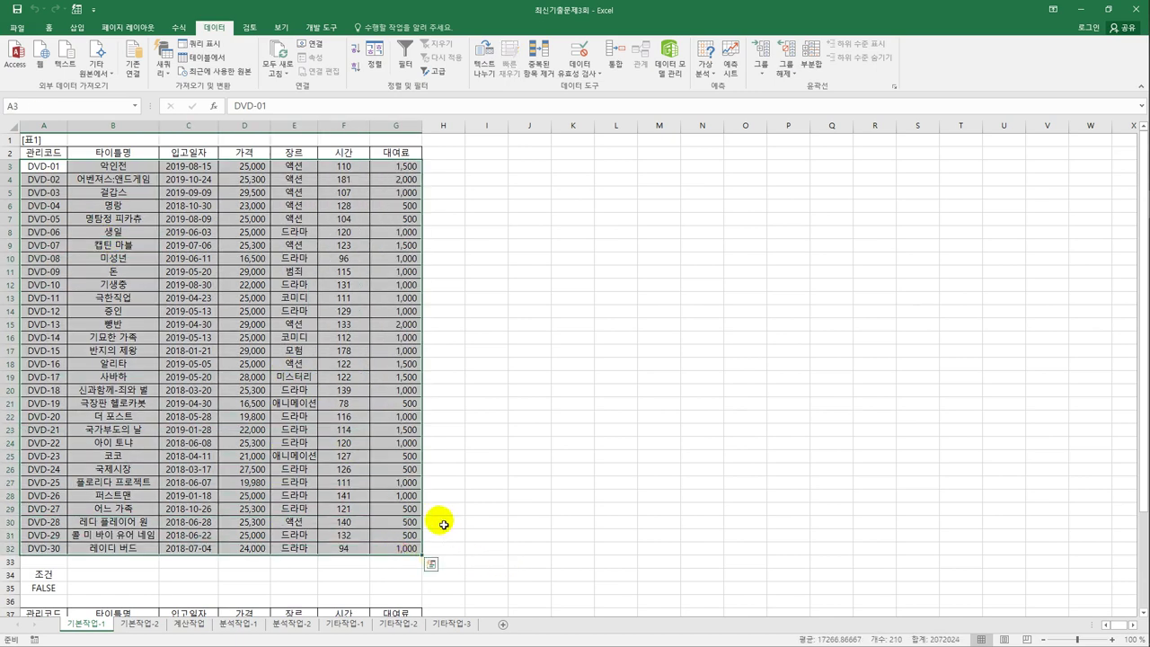
{"action": "left_click", "coordinate": [55, 29]}
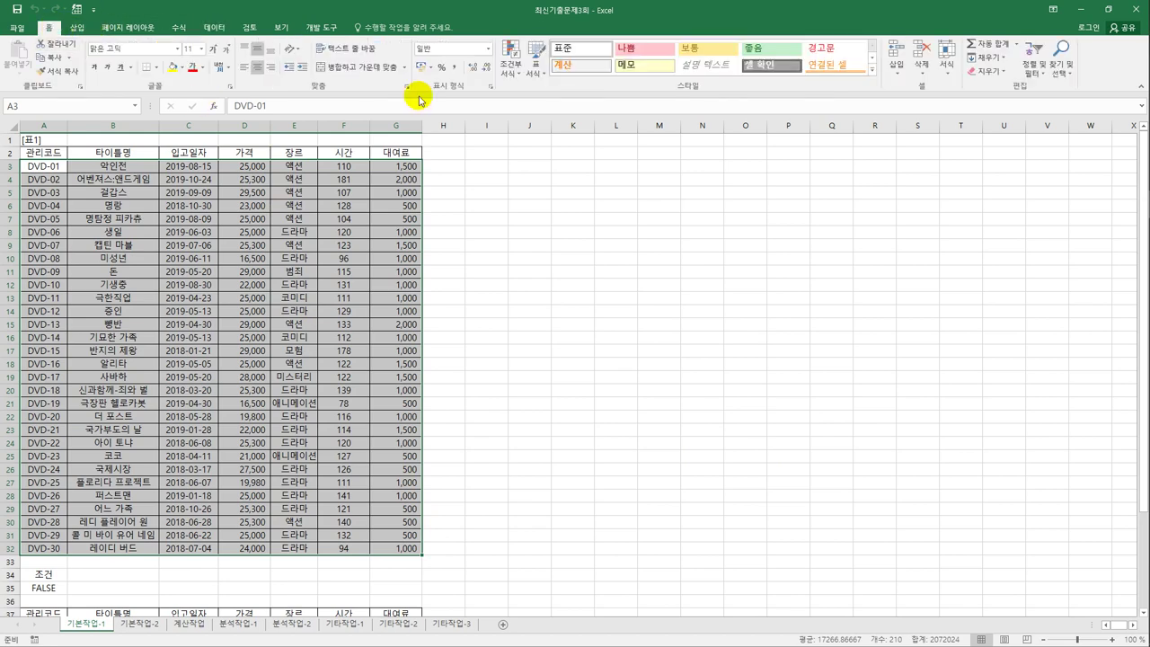
{"action": "left_click", "coordinate": [519, 68]}
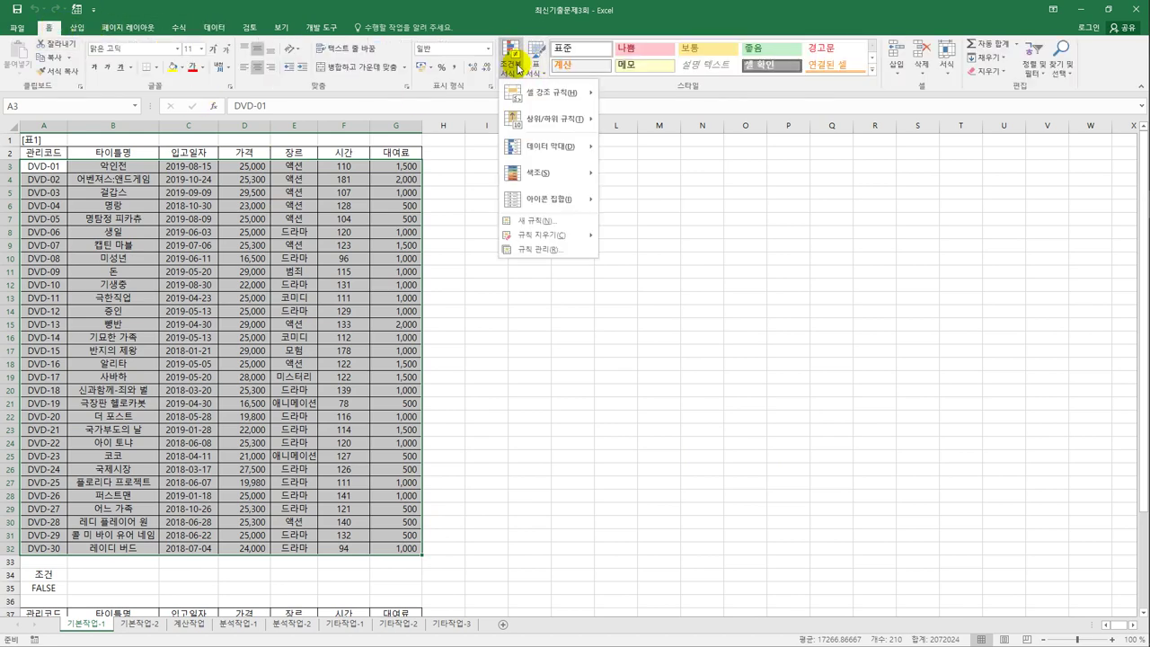
{"action": "left_click", "coordinate": [559, 223]}
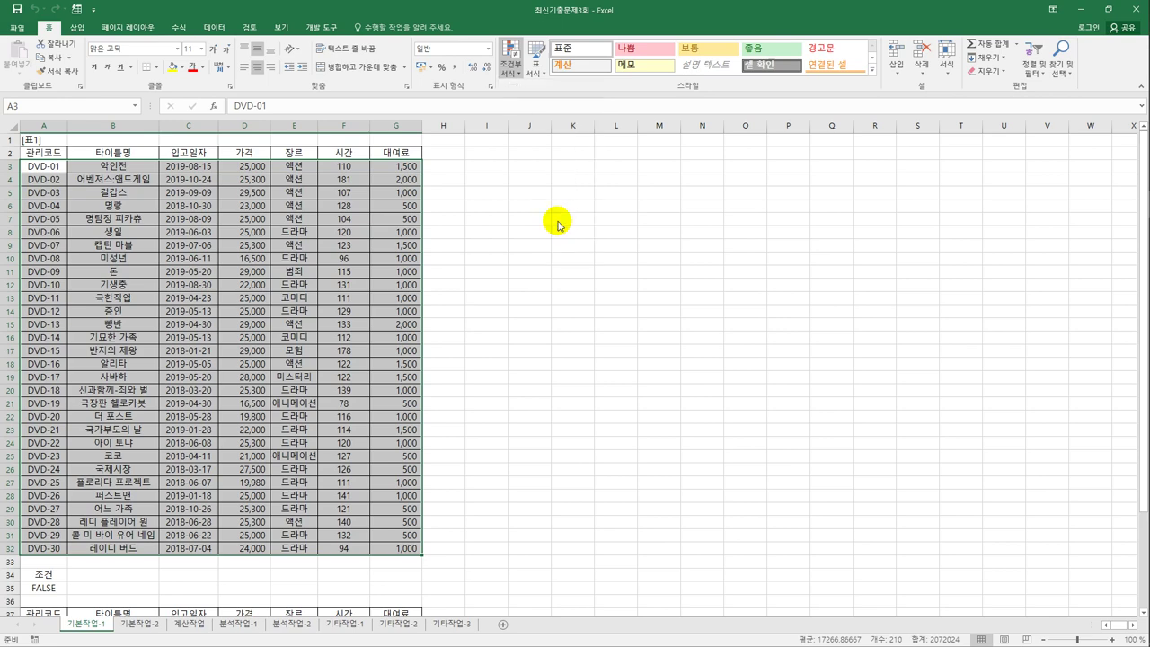
{"action": "left_click_drag", "start_coordinate": [596, 260], "coordinate": [567, 164]}
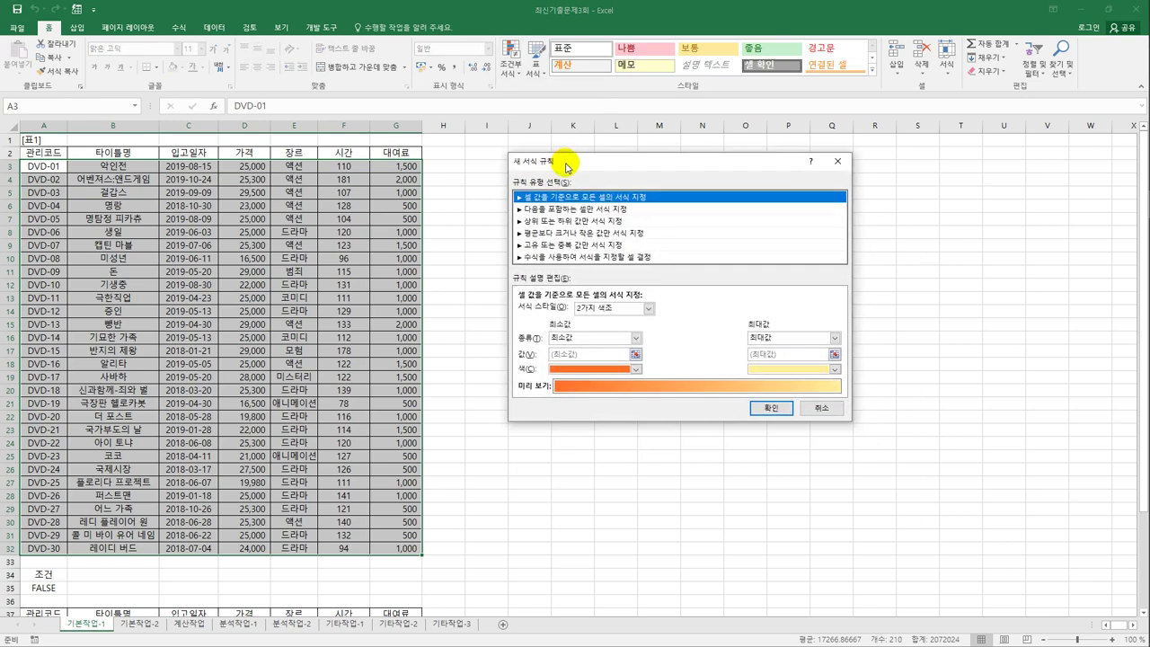
{"action": "left_click", "coordinate": [589, 256]}
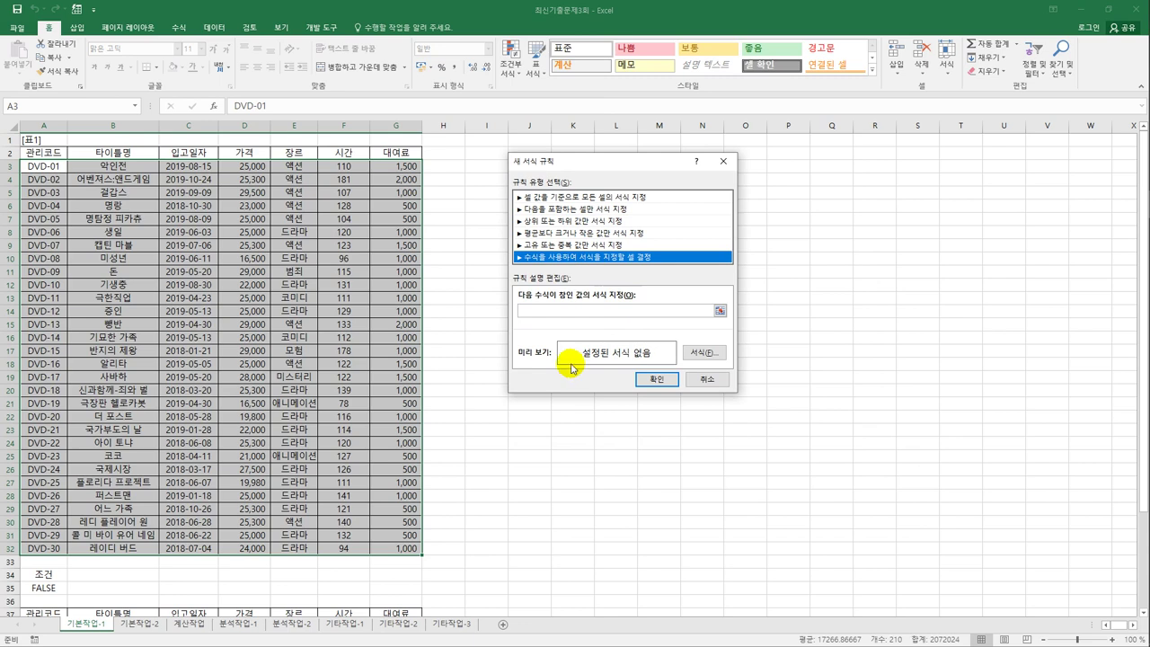
- Begin the rule's formula as an OR with the first condition MONTH($C3)=6, fixing only the column of the reference
{"action": "left_click", "coordinate": [606, 314]}
{"action": "left_click", "coordinate": [606, 314]}
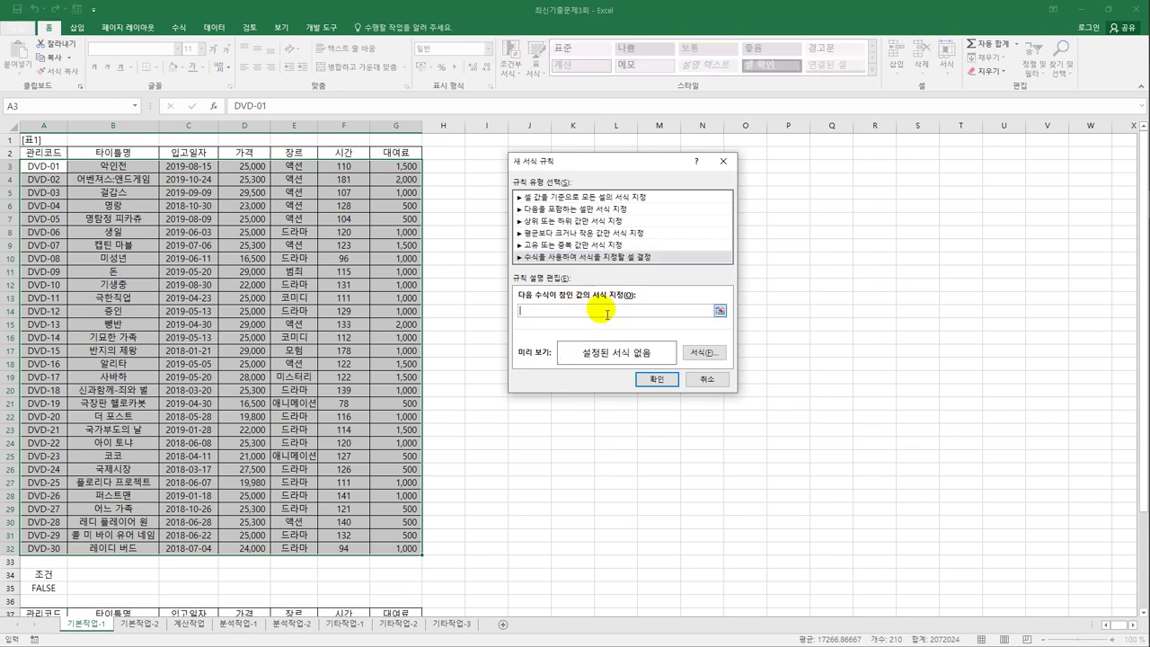
{"action": "type", "text": "=or"}
{"action": "type", "text": "(month("}
{"action": "left_click", "coordinate": [214, 168]}
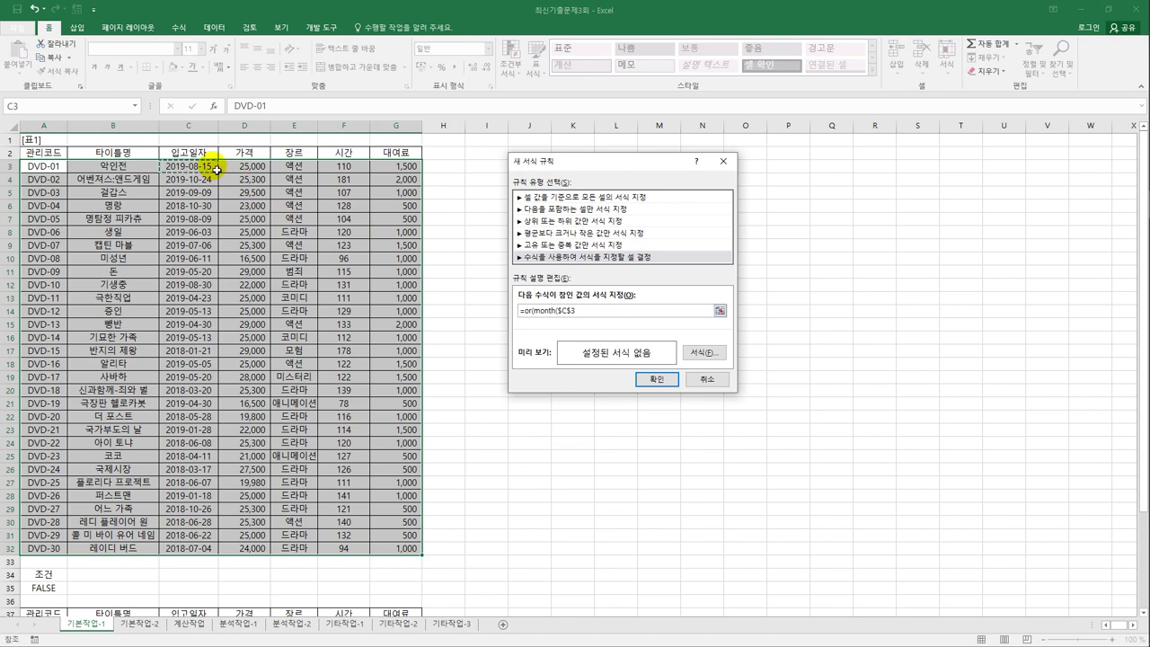
{"action": "left_click", "coordinate": [575, 312]}
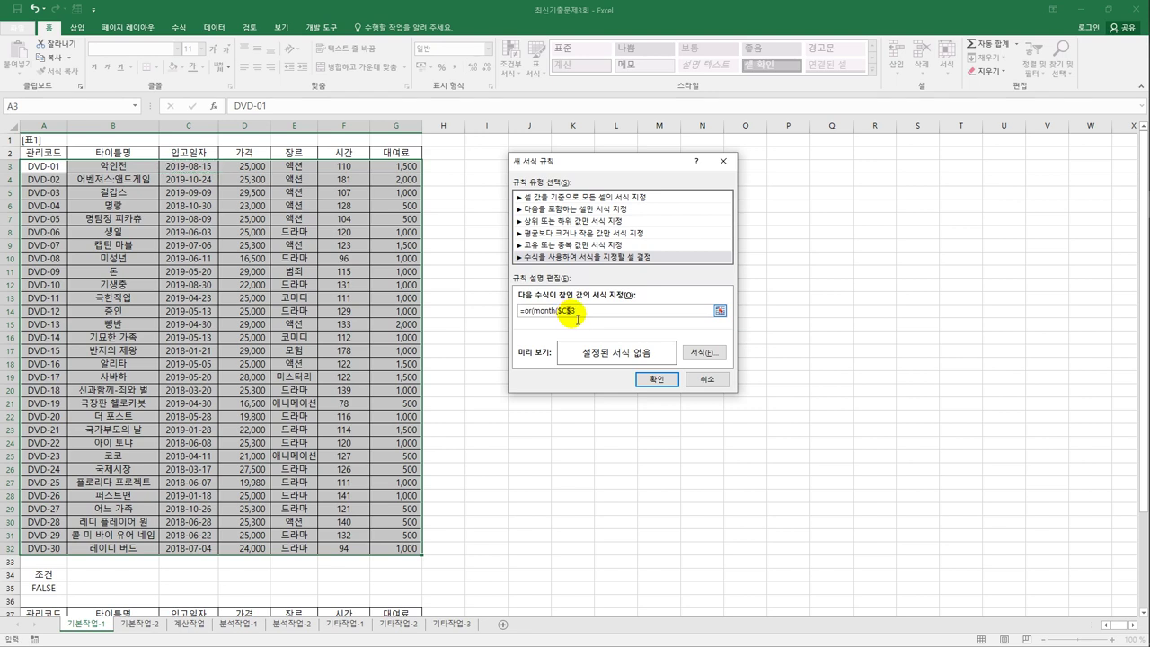
{"action": "key", "text": "F4"}
{"action": "key", "text": "F4"}
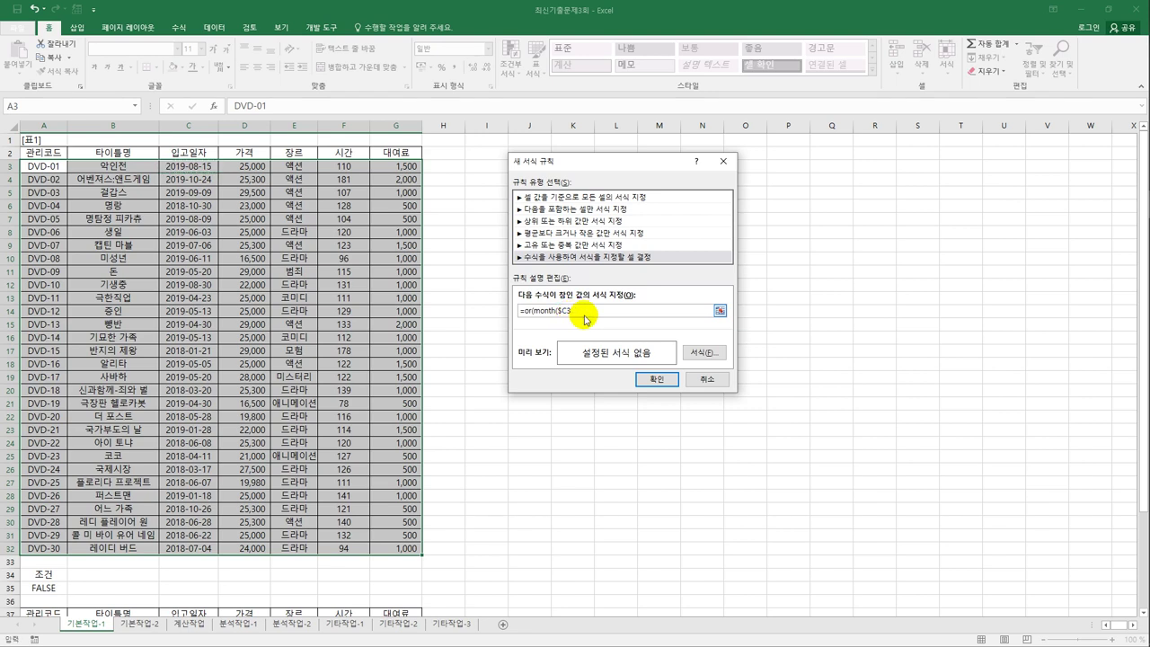
{"action": "type", "text": ")=6,"}
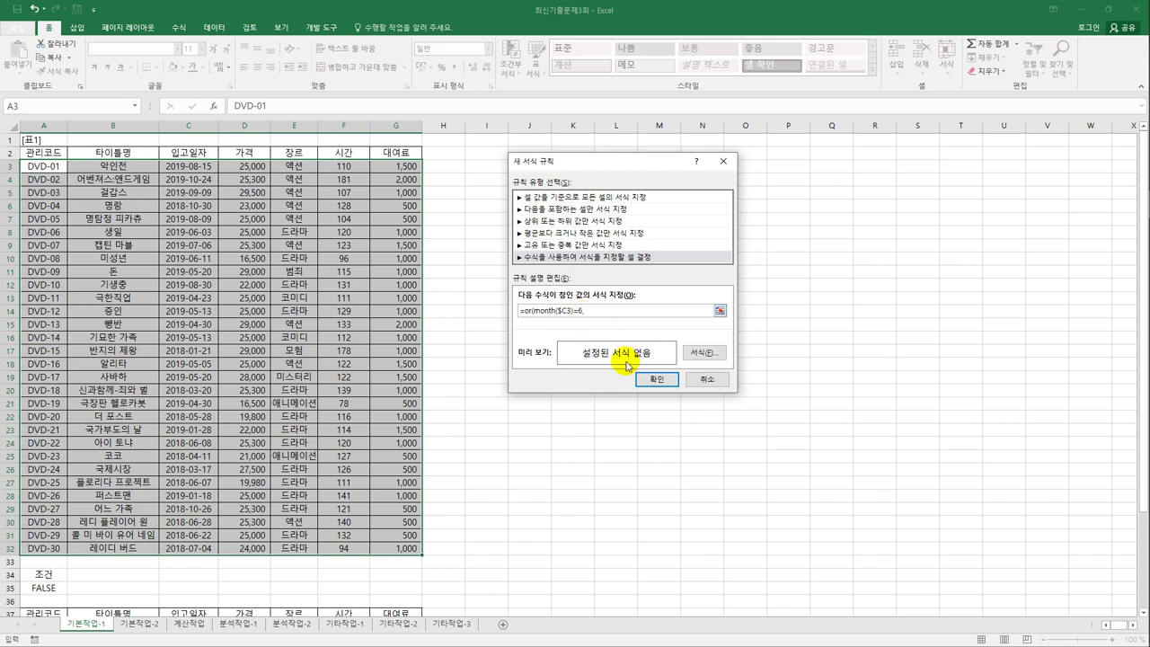
- Complete the OR in the rule's formula with the second condition MONTH($C3)=7
{"action": "type", "text": "month("}
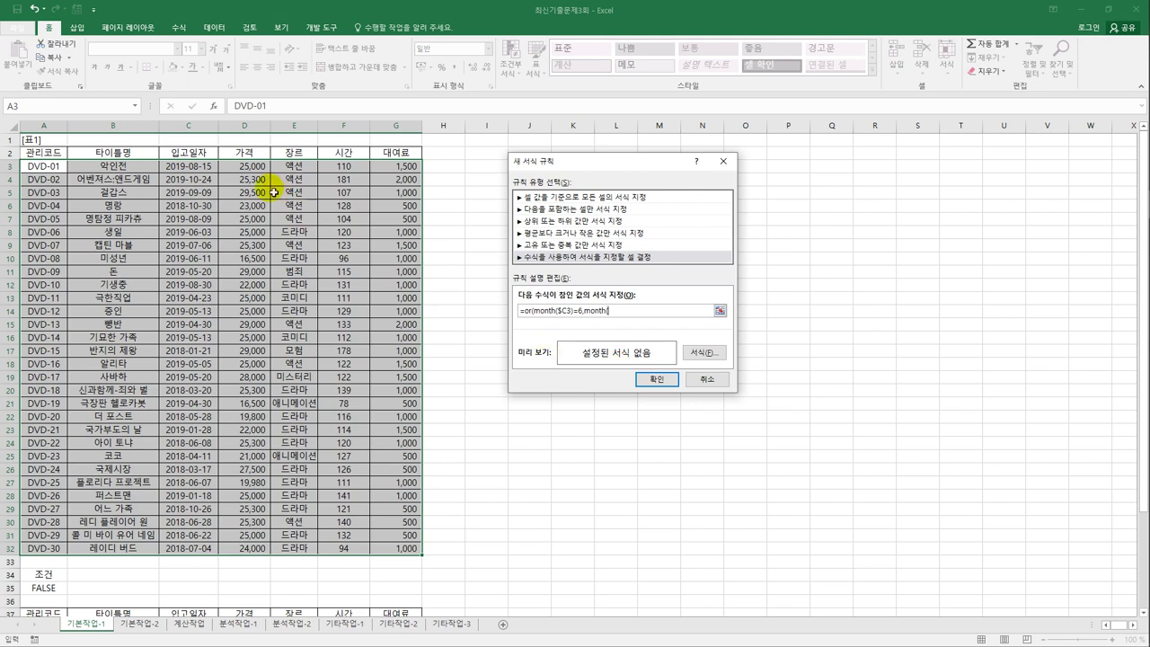
{"action": "left_click", "coordinate": [209, 167]}
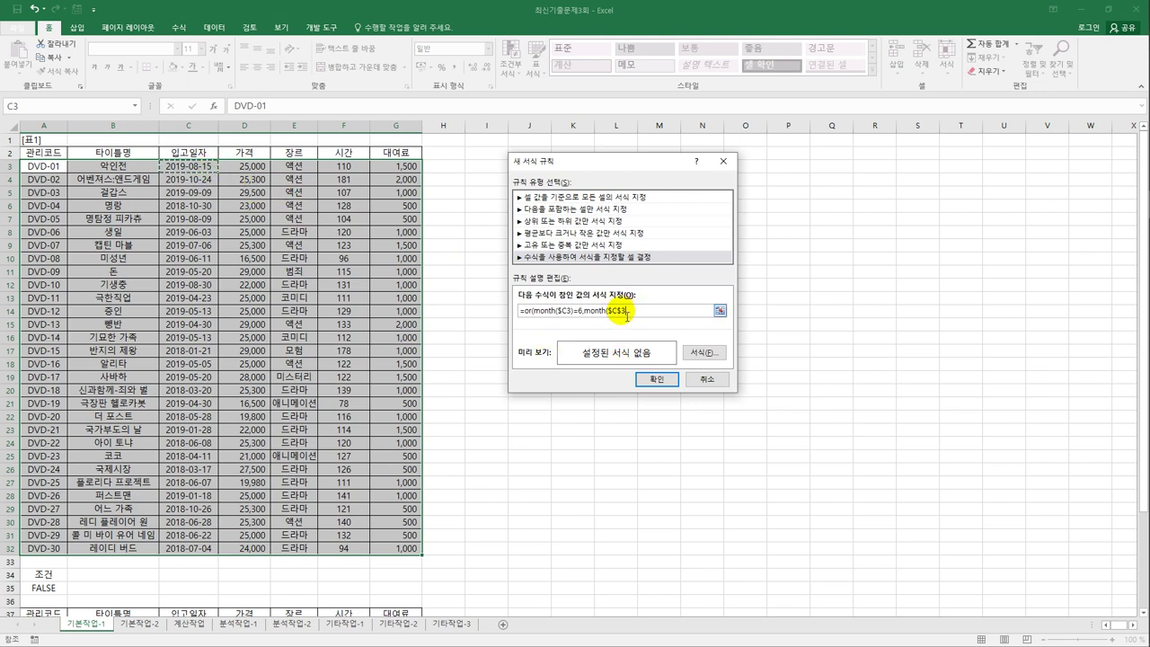
{"action": "key", "text": "F4"}
{"action": "key", "text": "F4"}
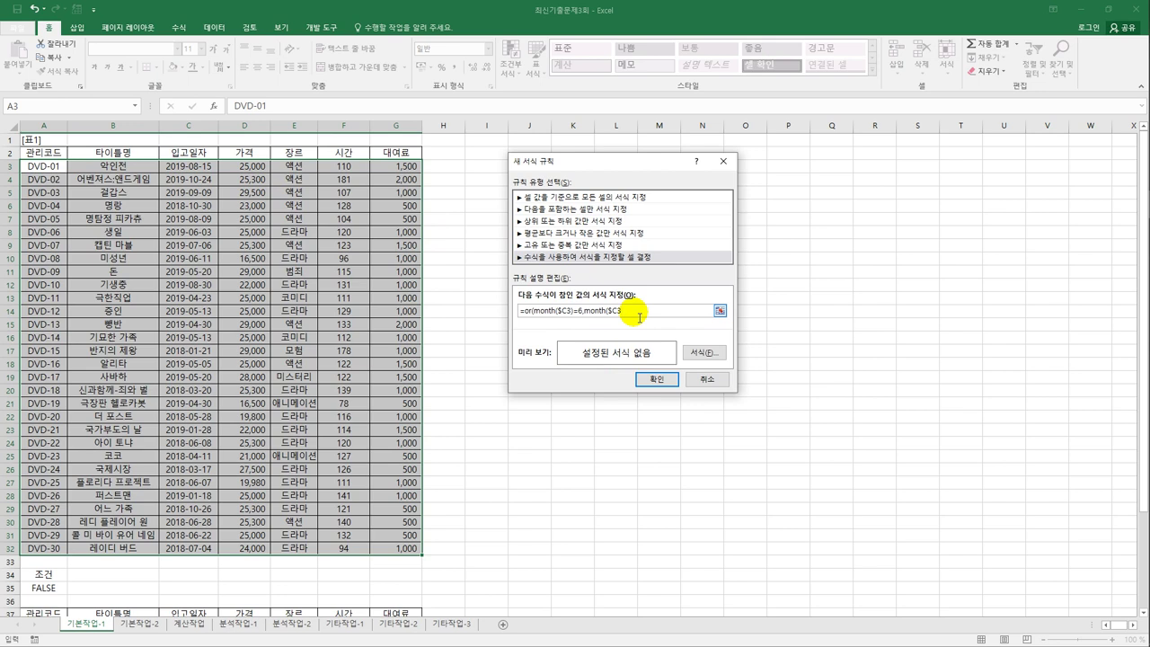
{"action": "type", "text": ")=7"}
{"action": "type", "text": ")"}
- Wrap the OR expression in an AND and add the price condition $D3>=25000 to complete the rule's formula
{"action": "left_click", "coordinate": [524, 310]}
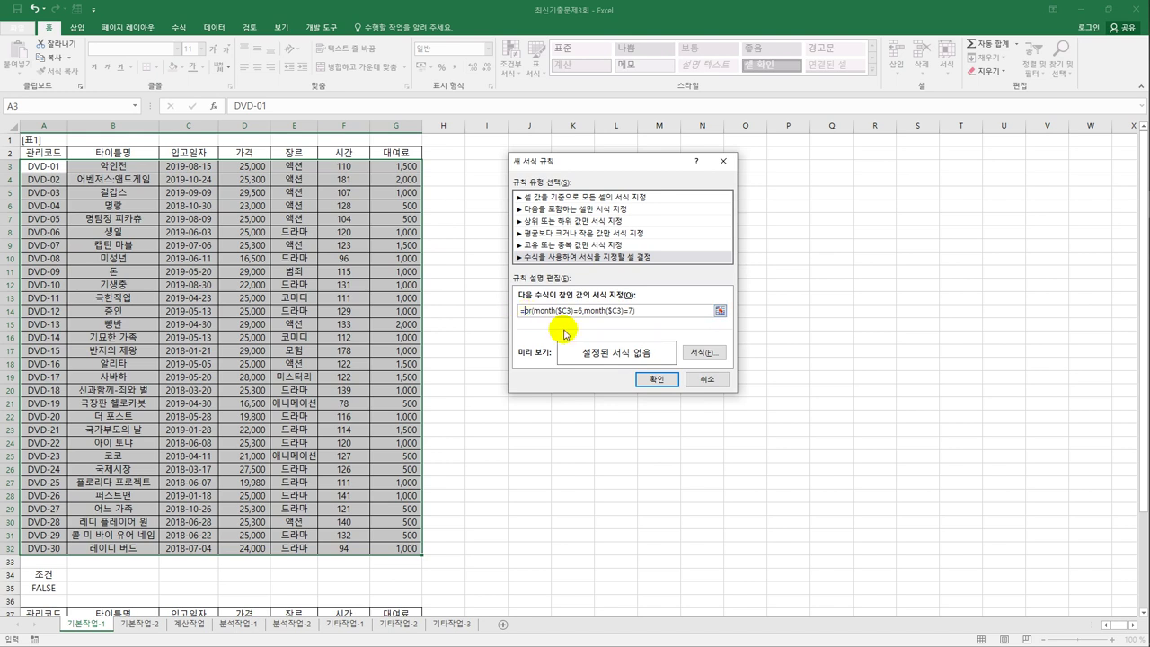
{"action": "type", "text": "and"}
{"action": "type", "text": "("}
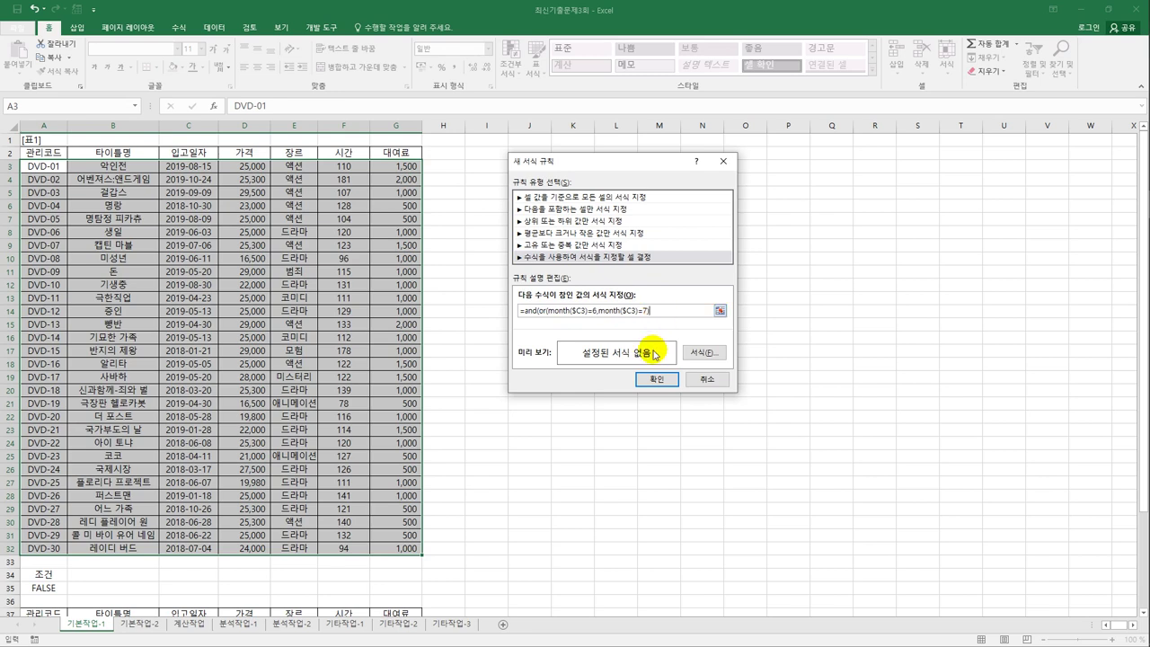
{"action": "type", "text": ","}
{"action": "left_click", "coordinate": [240, 167]}
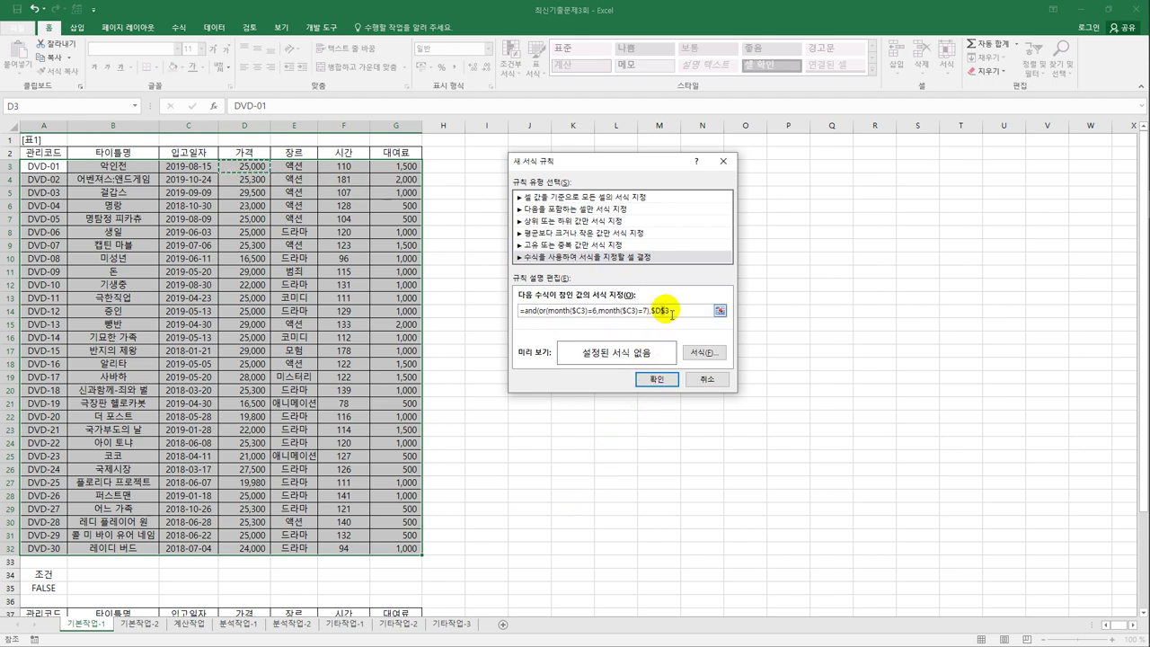
{"action": "key", "text": "F4"}
{"action": "key", "text": "F4"}
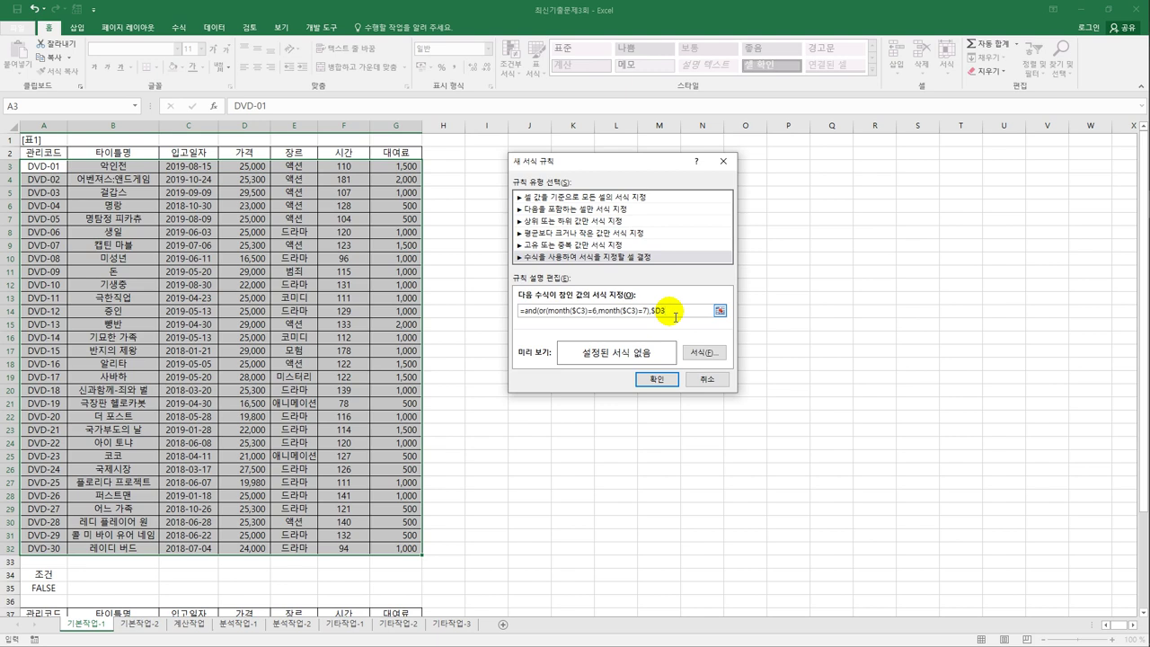
{"action": "type", "text": ">=25000)"}
- Give the rule a bold italic (굵은 기울임꼴) font in standard green and apply it to the table
{"action": "left_click", "coordinate": [719, 353]}
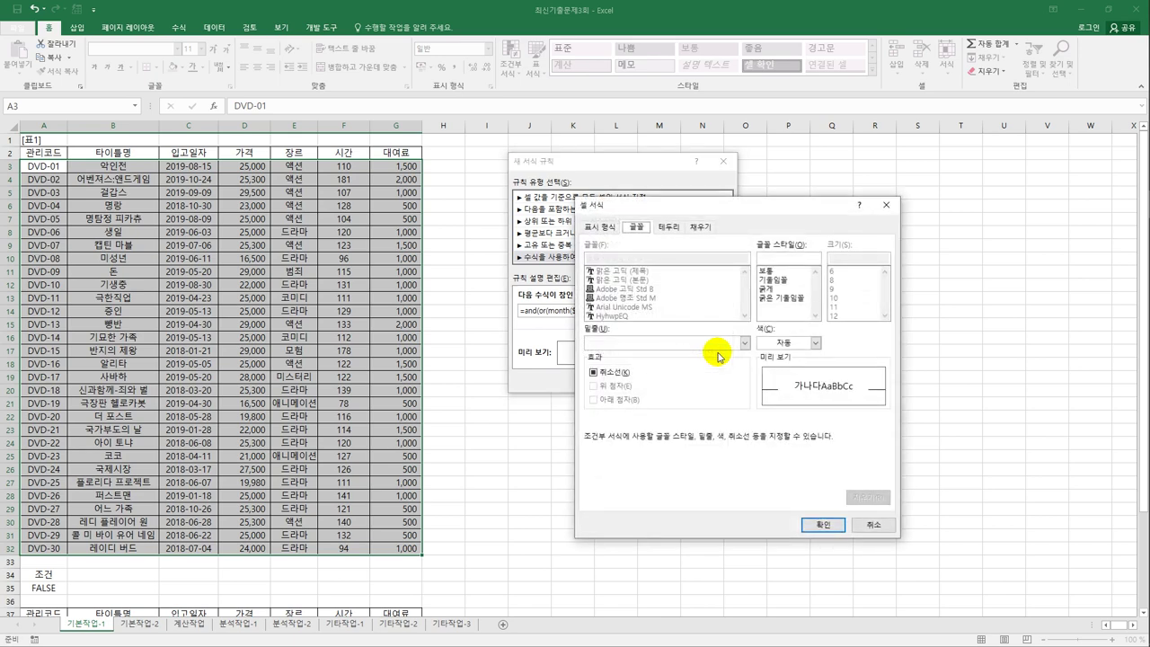
{"action": "left_click_drag", "start_coordinate": [711, 223], "coordinate": [319, 206]}
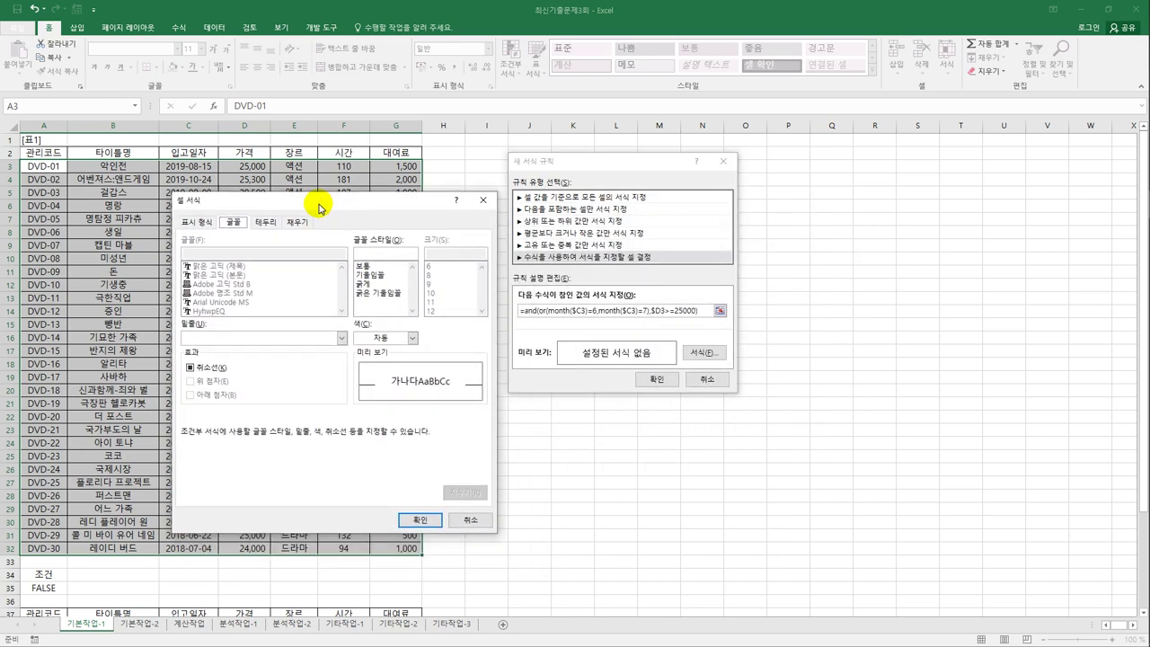
{"action": "left_click", "coordinate": [369, 294]}
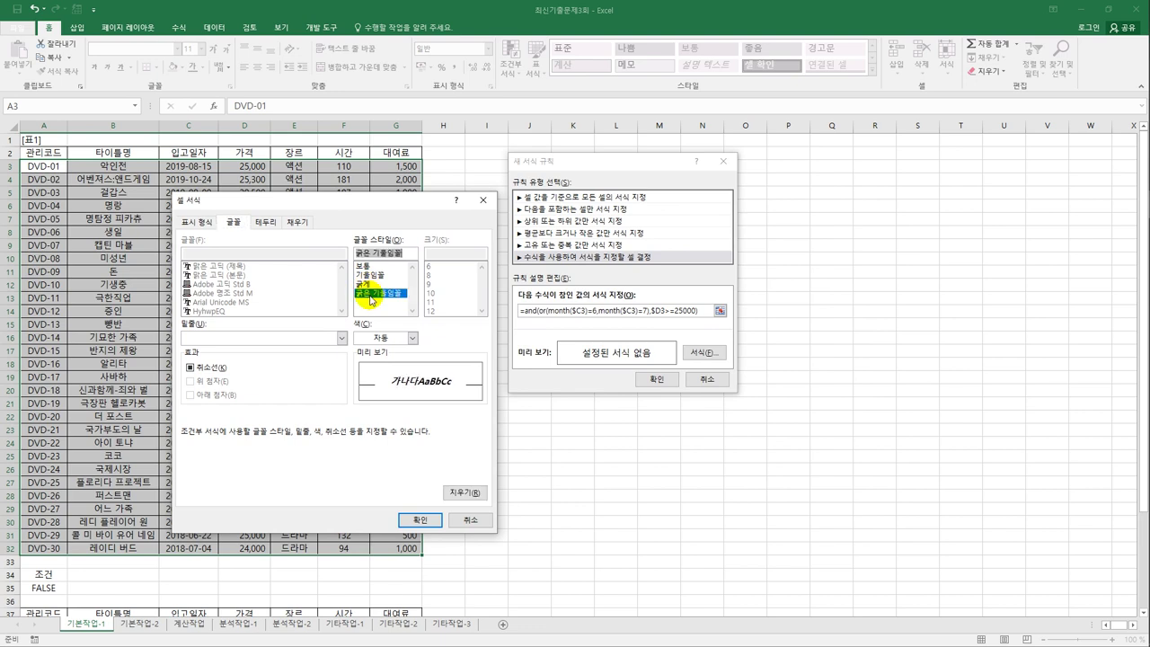
{"action": "left_click", "coordinate": [413, 338]}
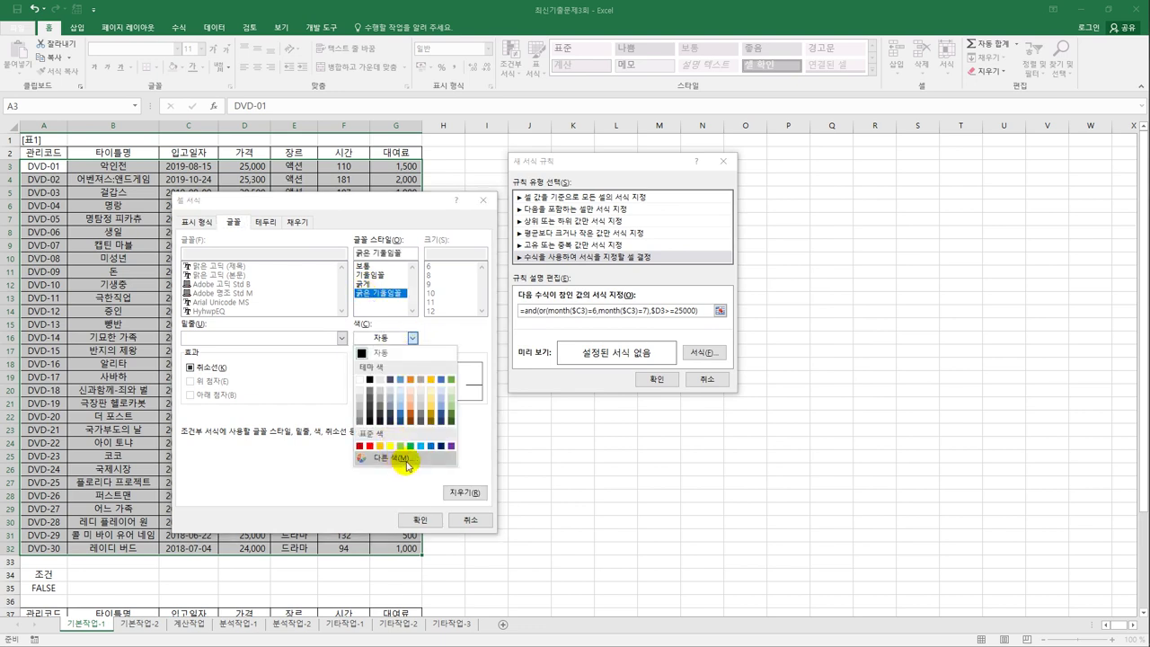
{"action": "left_click", "coordinate": [409, 449]}
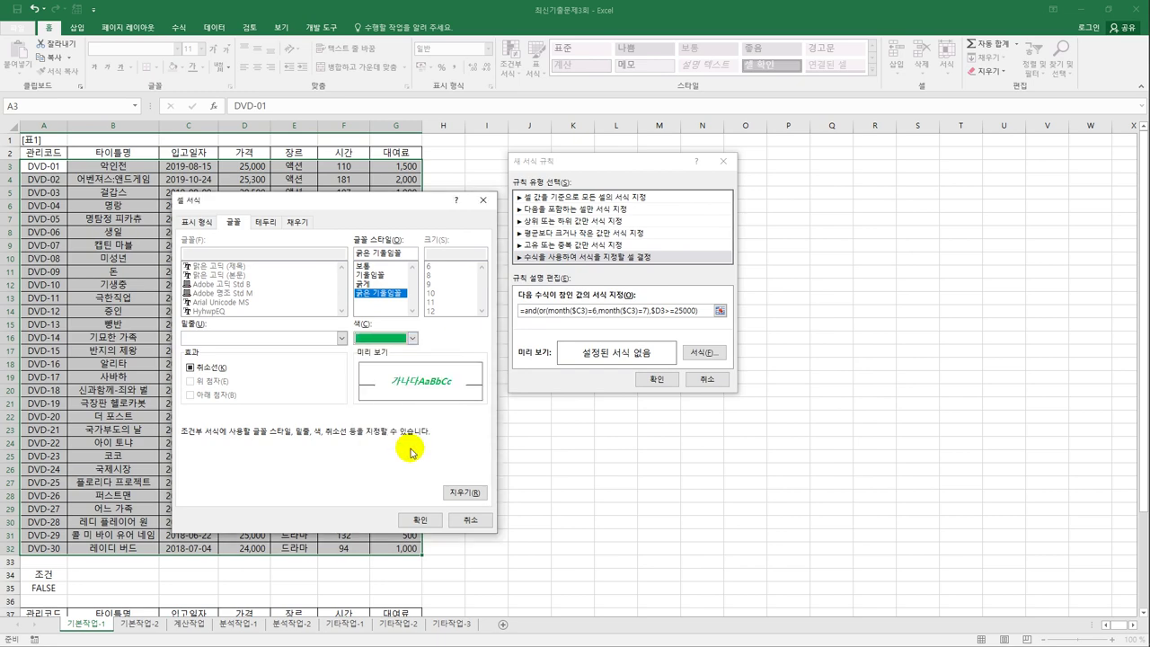
{"action": "left_click", "coordinate": [430, 526]}
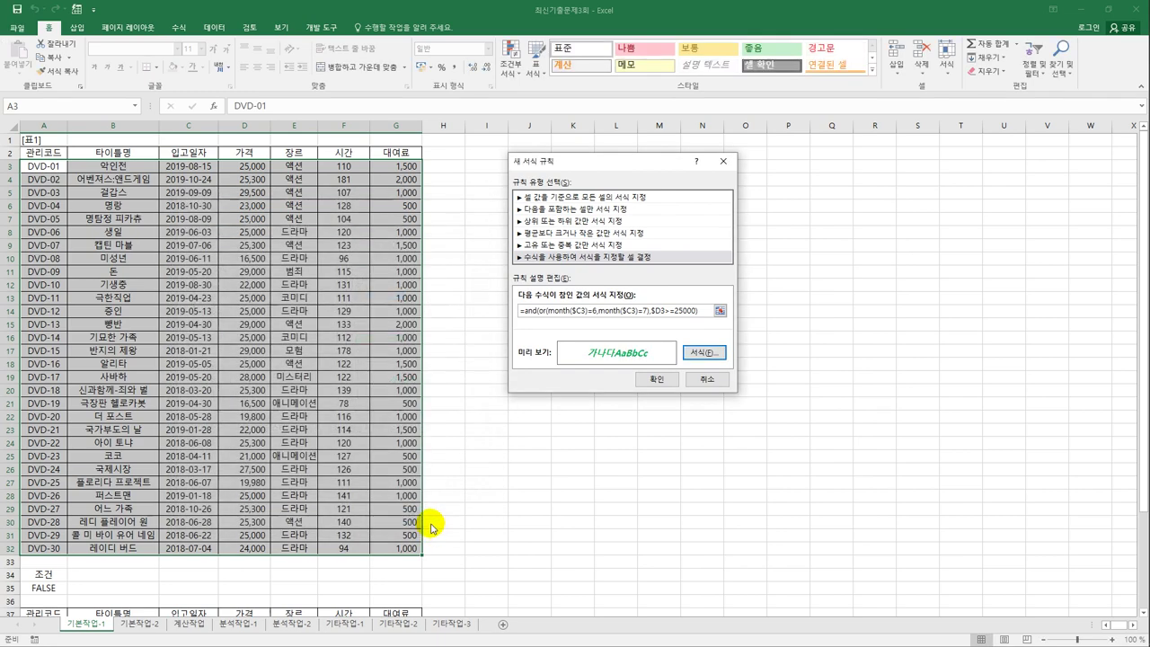
{"action": "left_click", "coordinate": [663, 388]}
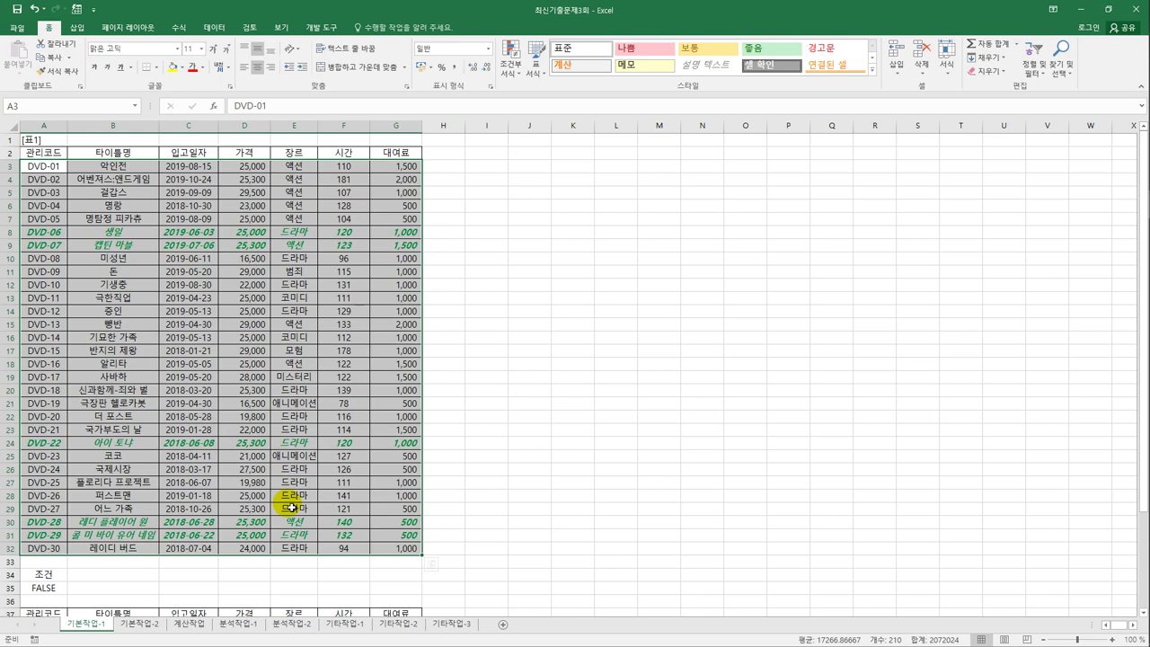
- On sheet 기본작업-2, turn on the hidden (숨김) protection option for the 총점 formulas in G3:G10, keeping the cells locked
{"action": "left_click", "coordinate": [150, 622]}
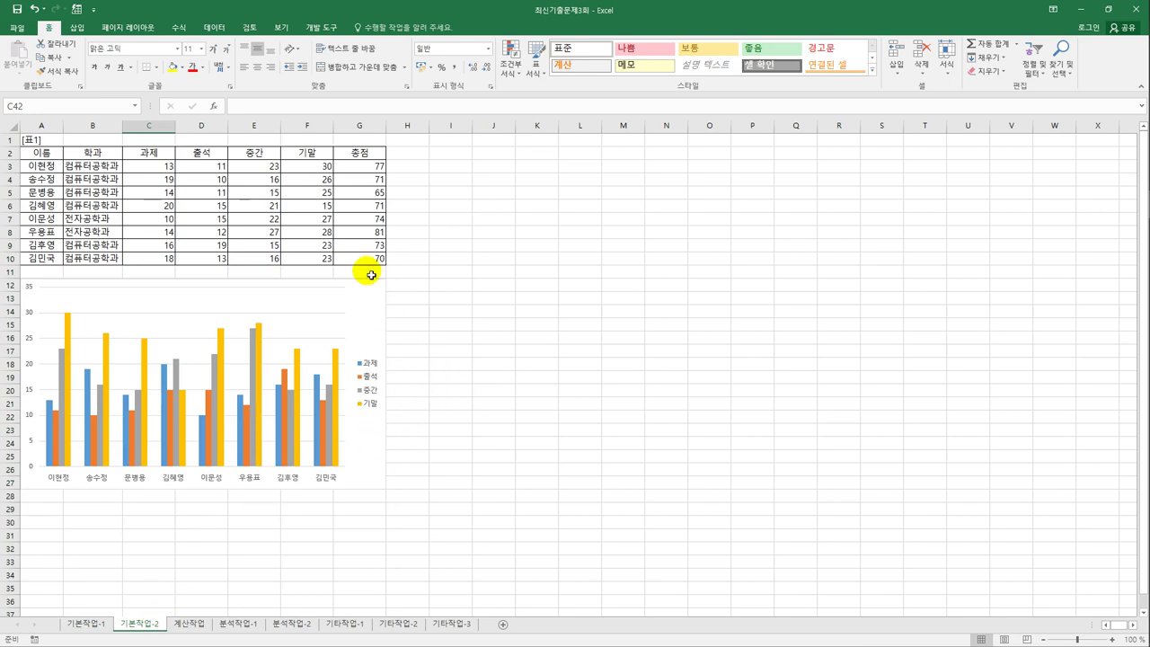
{"action": "left_click", "coordinate": [377, 169]}
{"action": "left_click_drag", "start_coordinate": [372, 183], "coordinate": [368, 258]}
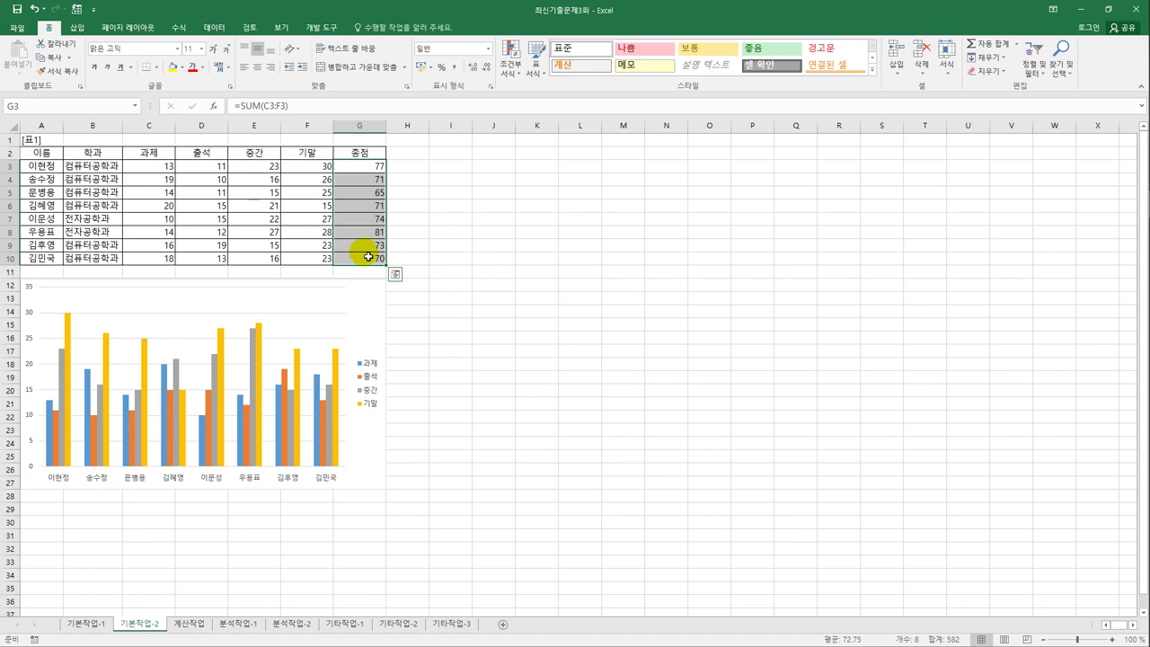
{"action": "right_click", "coordinate": [366, 170]}
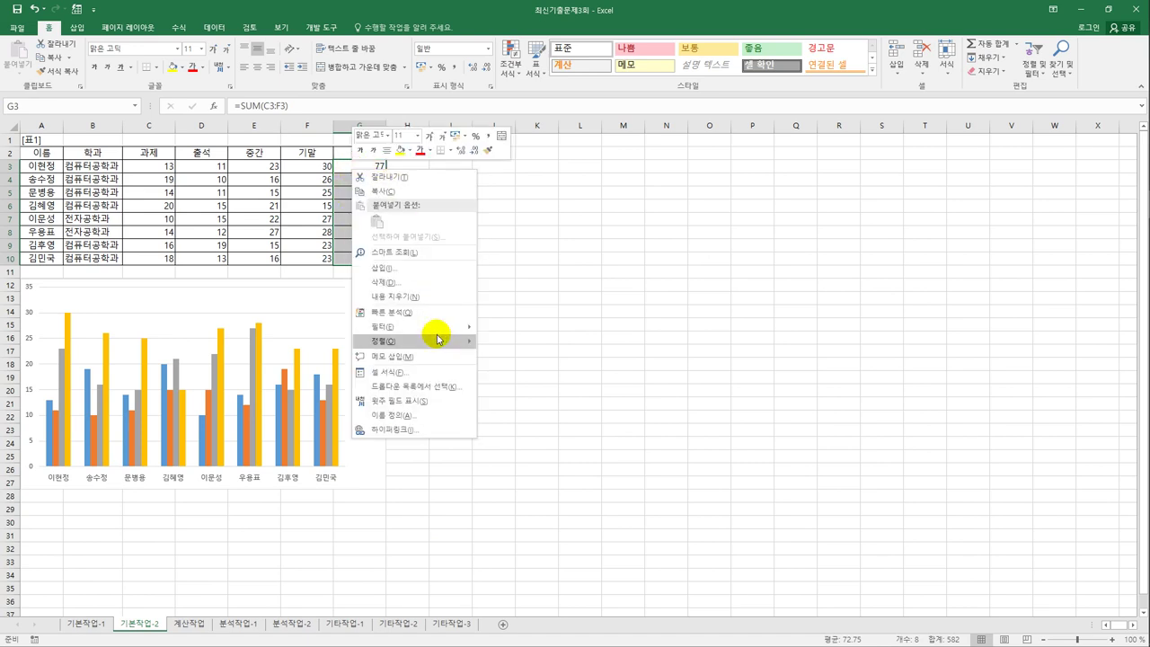
{"action": "left_click", "coordinate": [426, 371]}
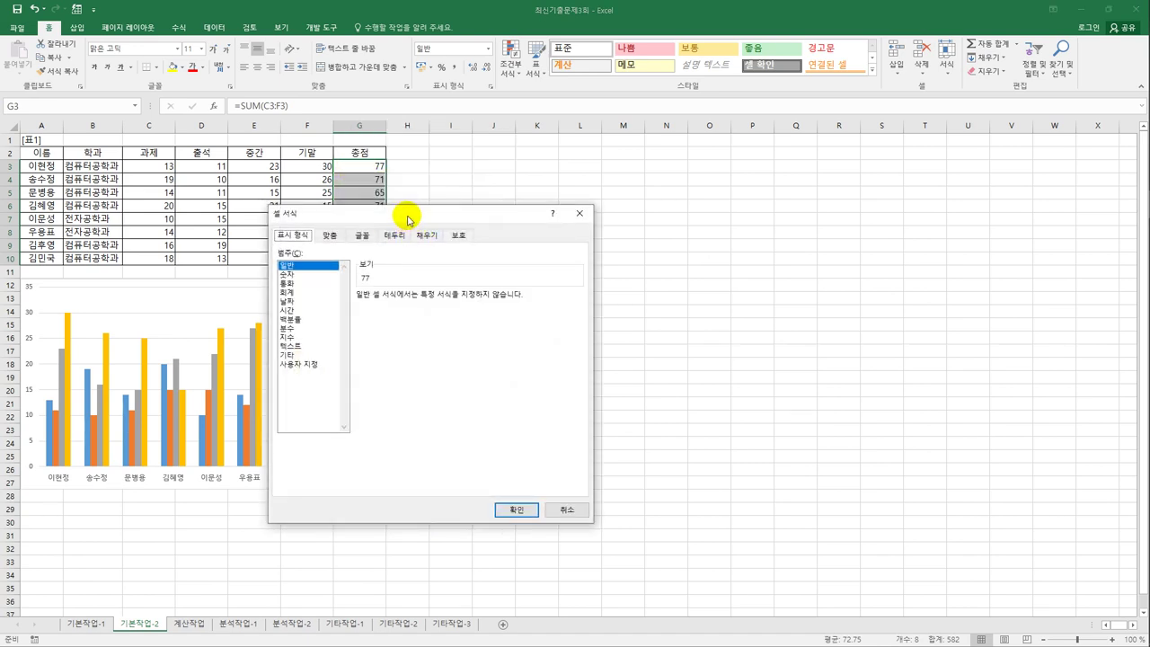
{"action": "left_click_drag", "start_coordinate": [404, 216], "coordinate": [596, 154]}
{"action": "left_click", "coordinate": [650, 169]}
{"action": "left_click", "coordinate": [490, 202]}
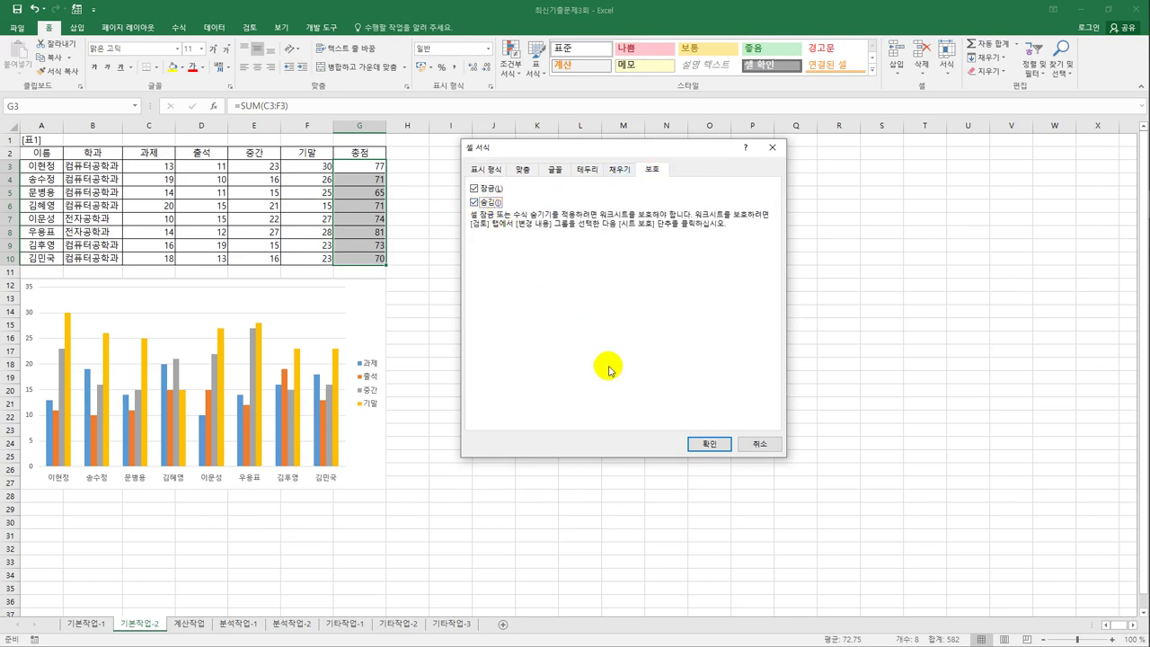
{"action": "left_click", "coordinate": [709, 447]}
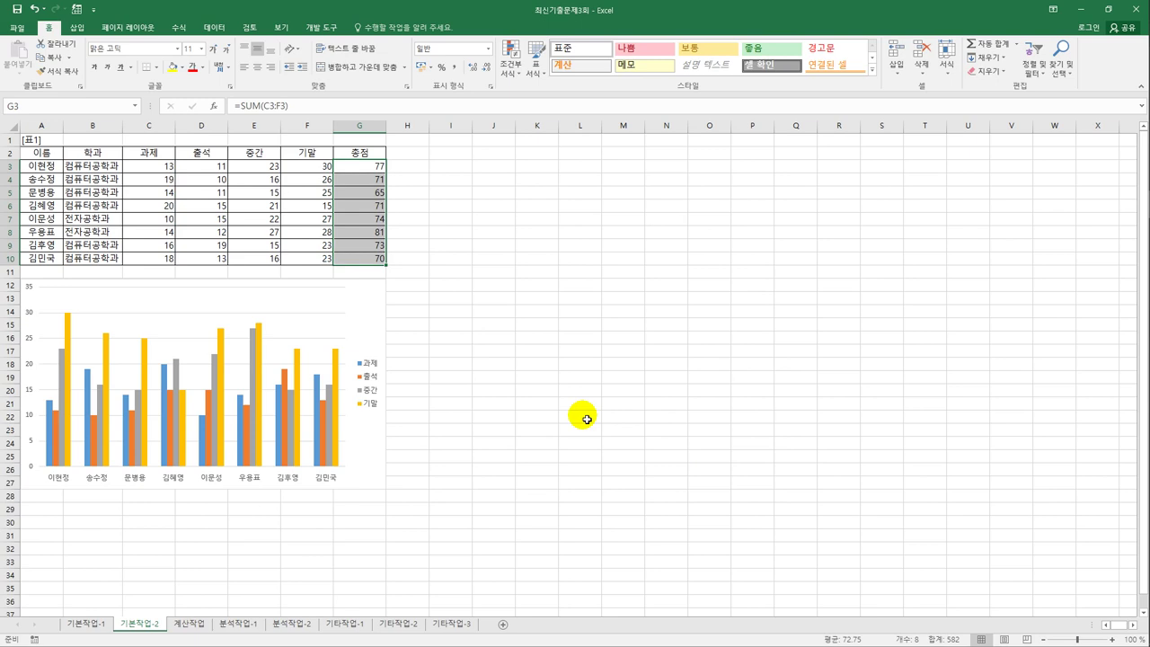
- Check the lock (잠금) option in the chart area's properties
{"action": "left_click", "coordinate": [362, 310]}
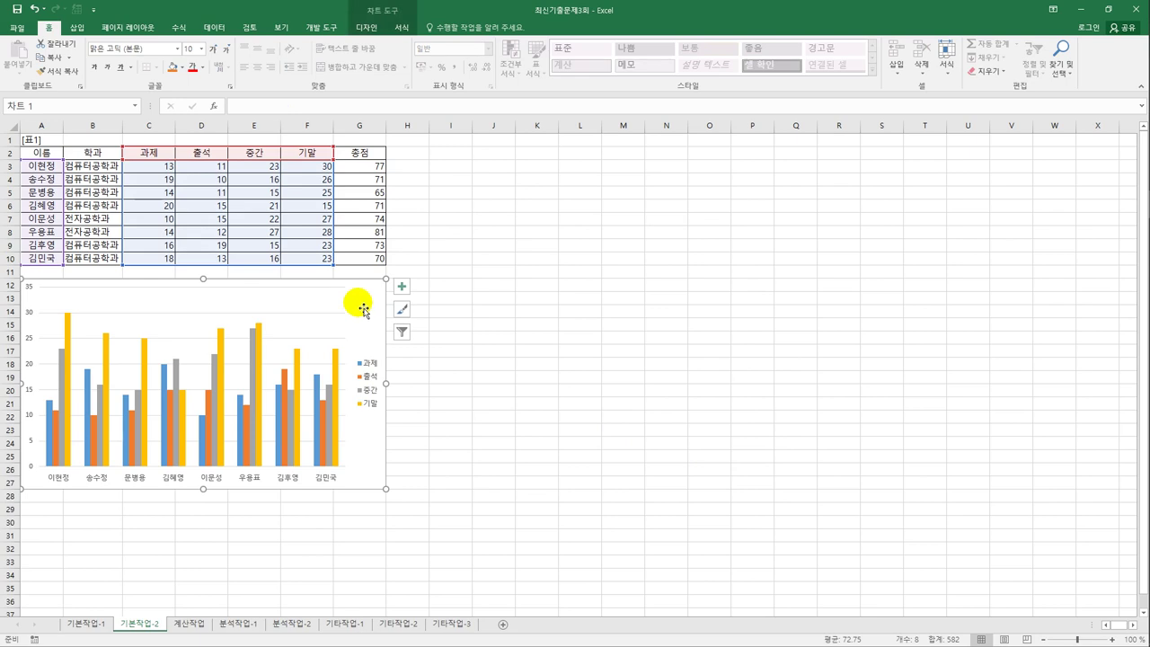
{"action": "right_click", "coordinate": [363, 310]}
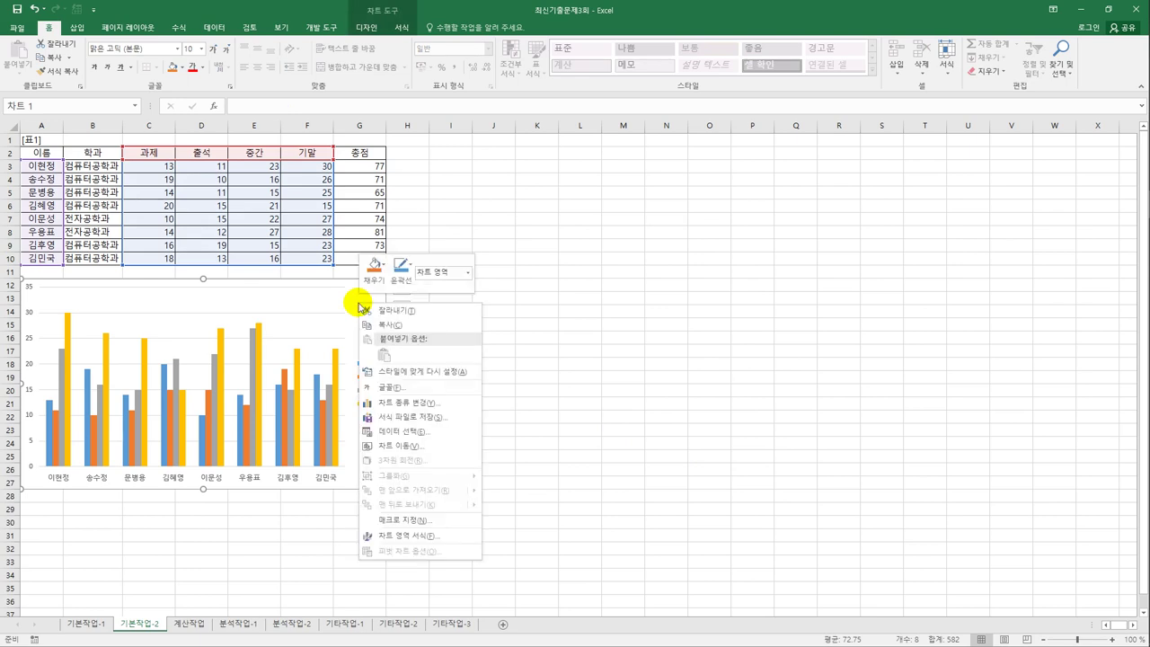
{"action": "left_click", "coordinate": [437, 539]}
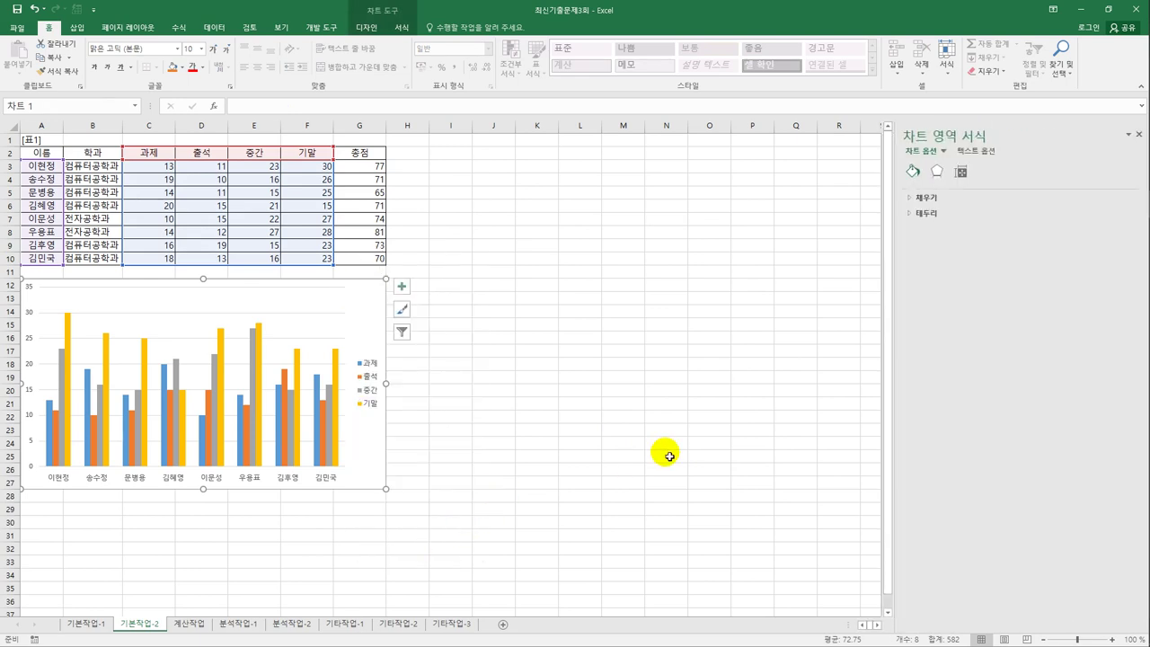
{"action": "left_click", "coordinate": [960, 174]}
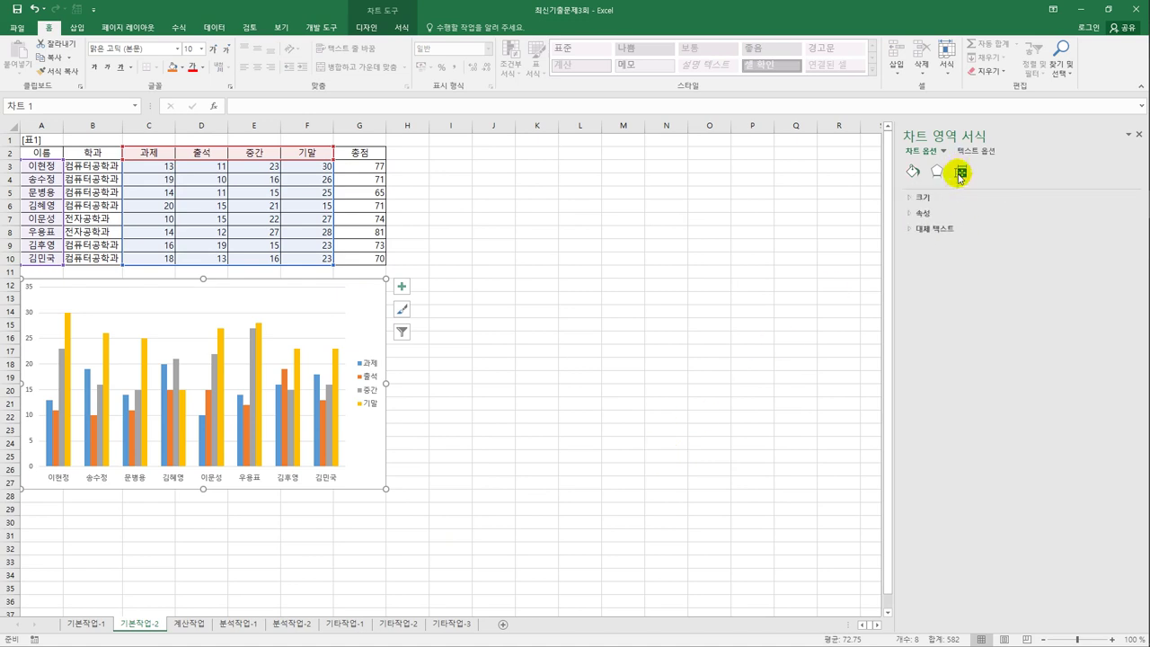
{"action": "left_click", "coordinate": [919, 215]}
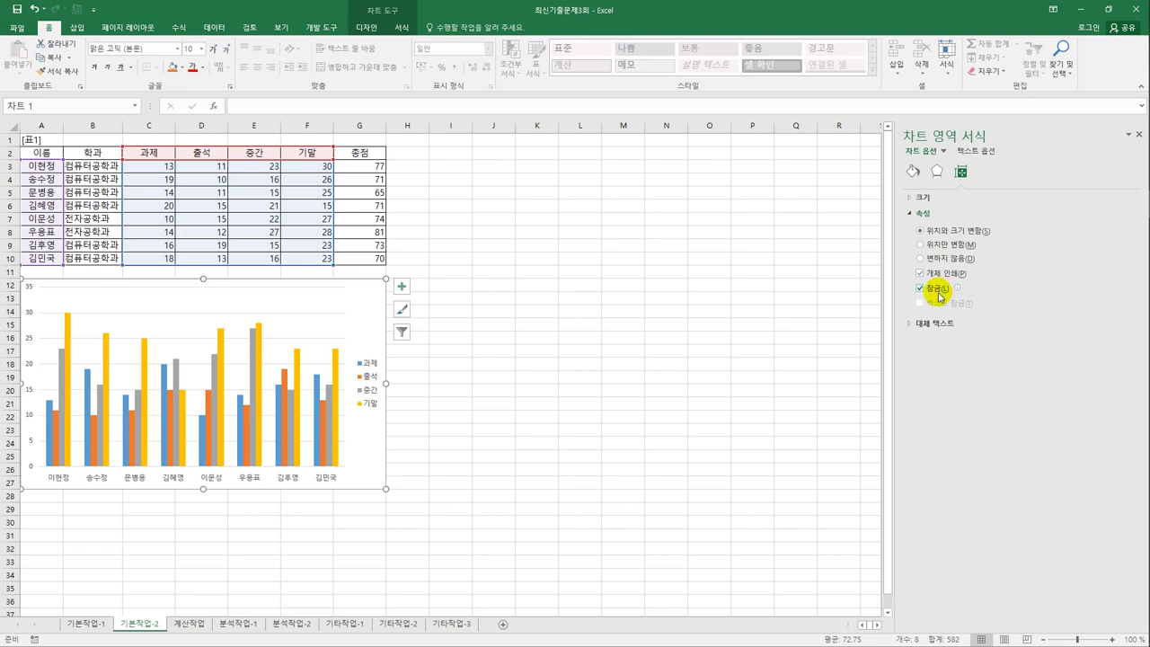
{"action": "left_click", "coordinate": [1133, 141]}
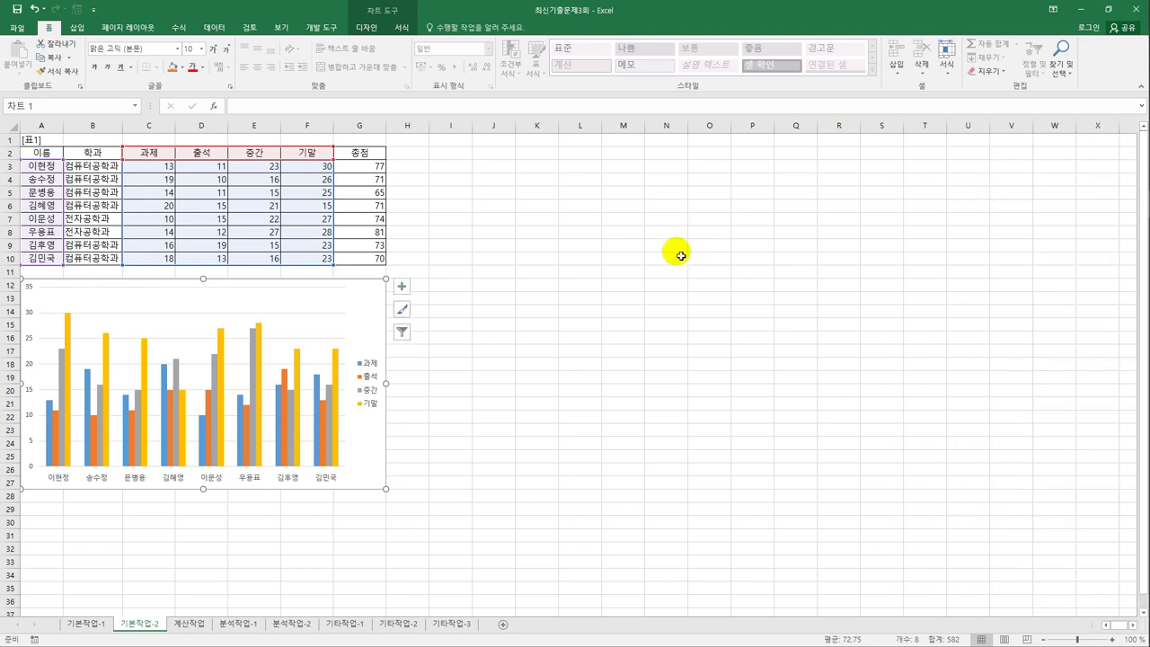
- Protect sheet 기본작업-2 without a password, allowing selection of locked and unlocked cells and sorting (정렬)
{"action": "left_click", "coordinate": [665, 276]}
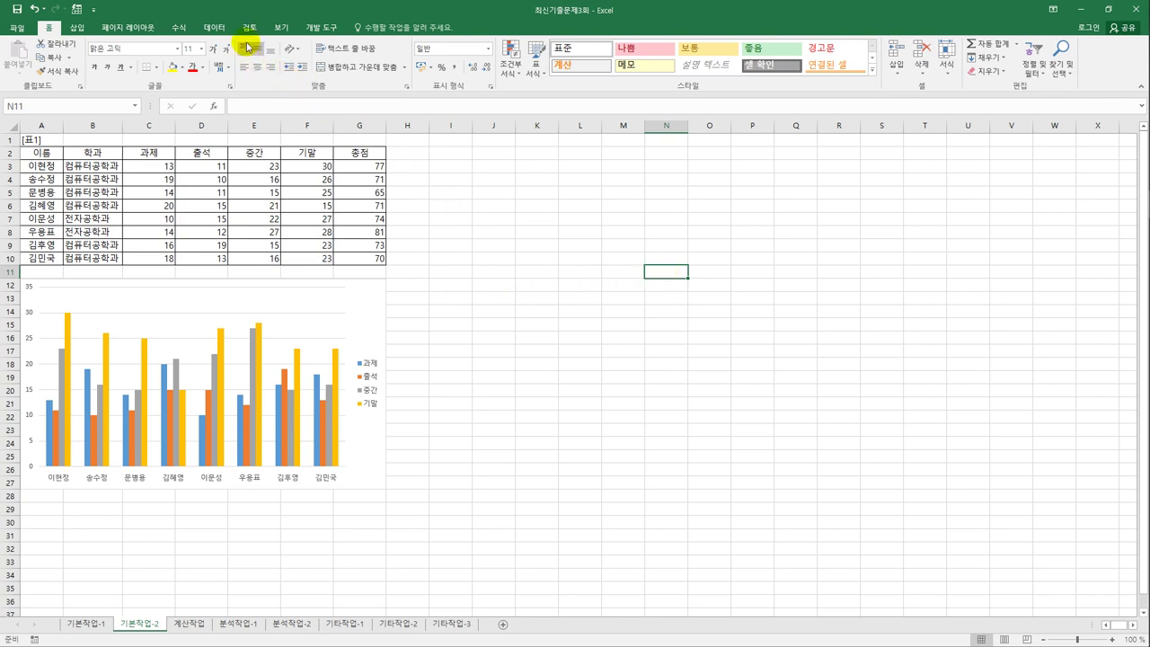
{"action": "left_click", "coordinate": [248, 29]}
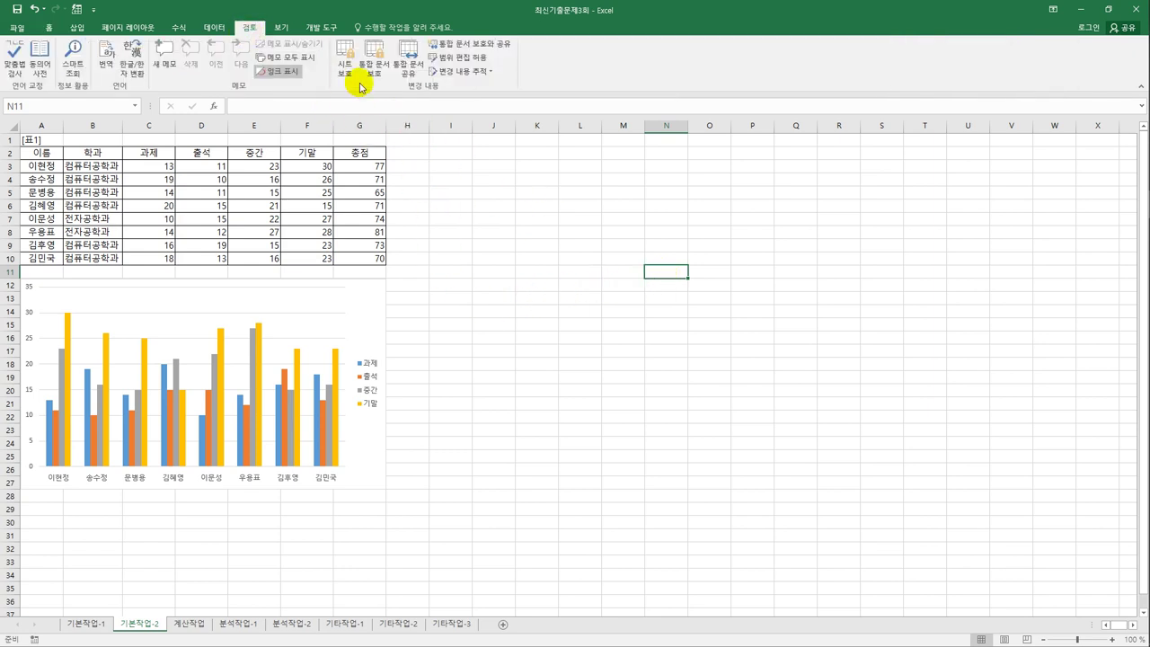
{"action": "left_click", "coordinate": [350, 67]}
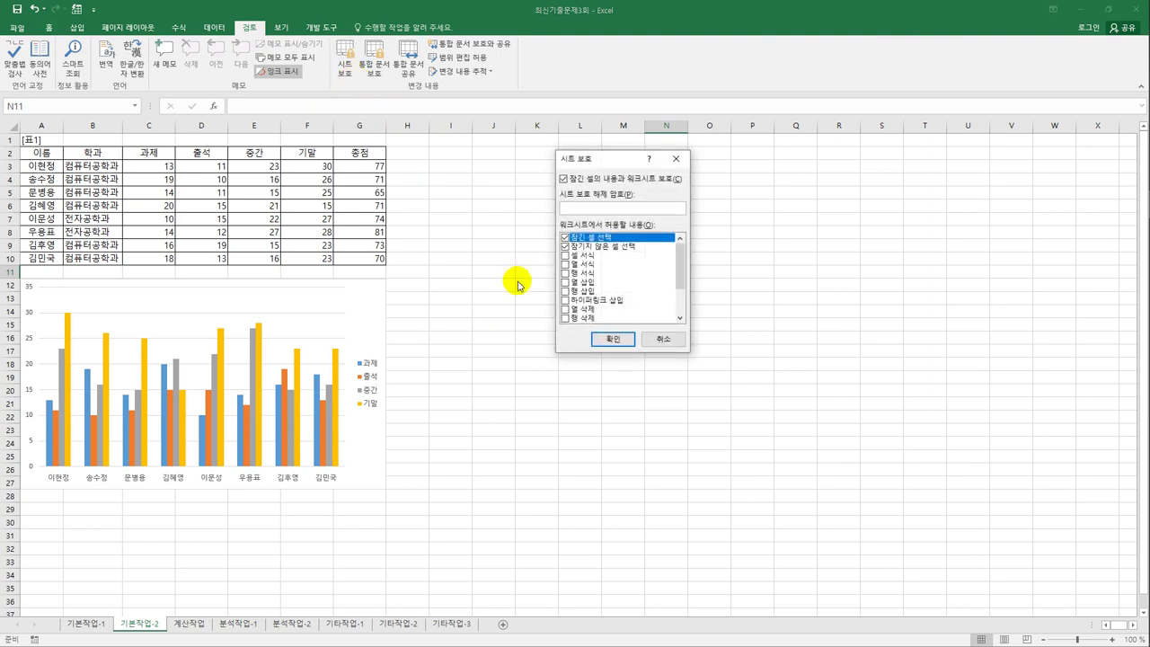
{"action": "left_click_drag", "start_coordinate": [609, 160], "coordinate": [567, 195]}
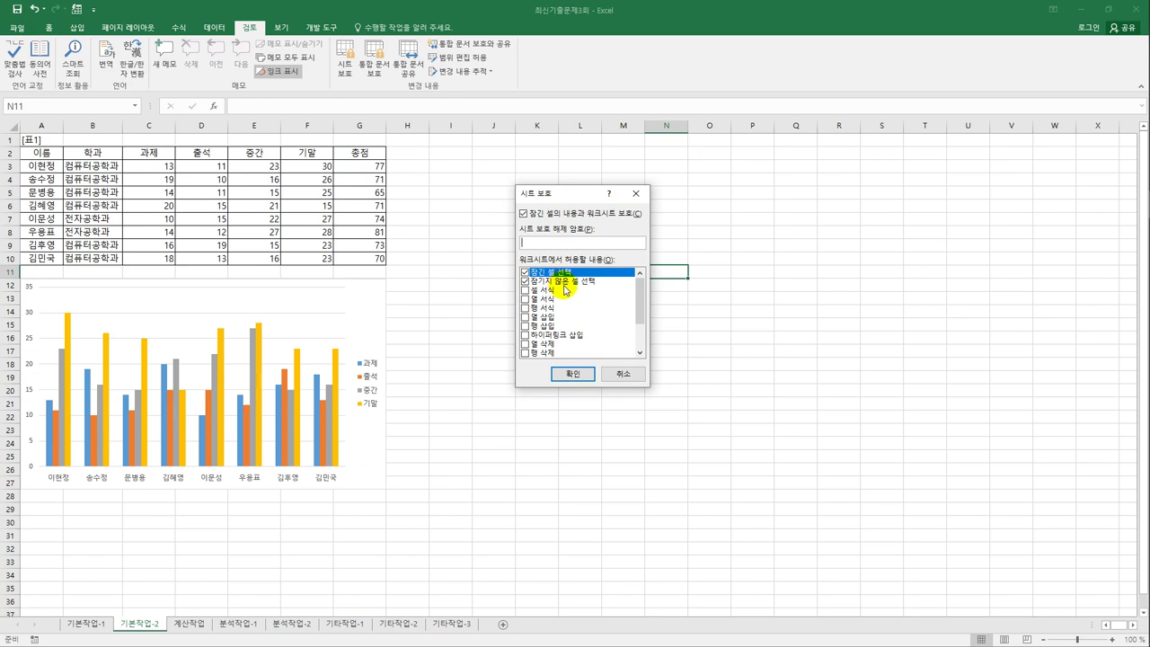
{"action": "left_click_drag", "start_coordinate": [640, 291], "coordinate": [642, 319]}
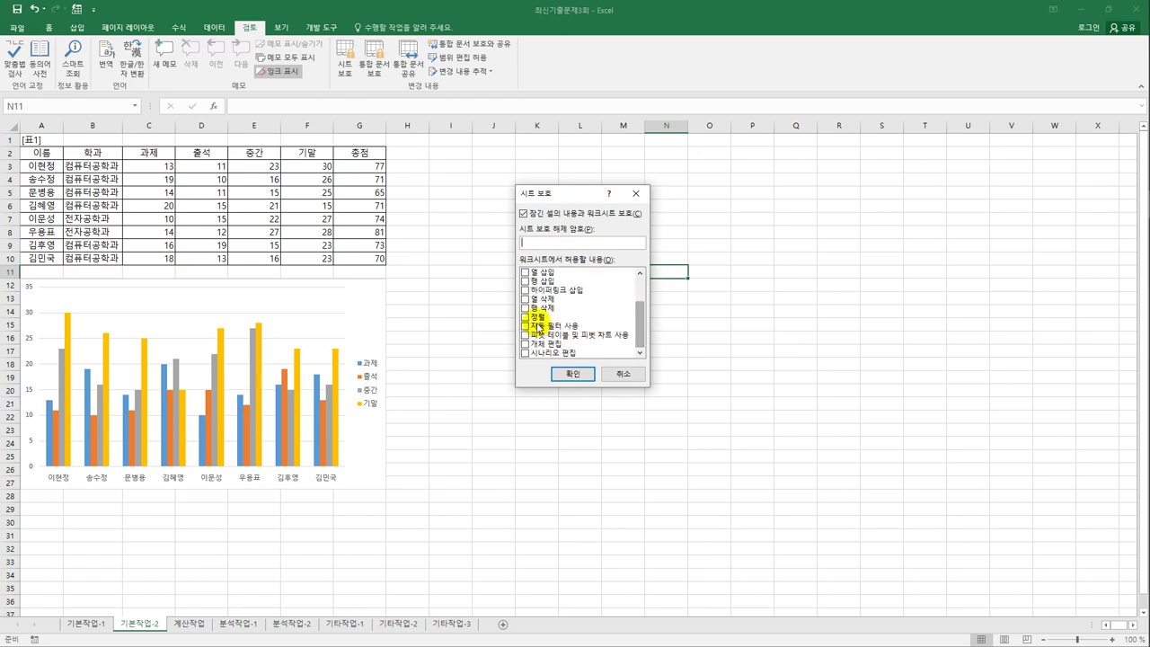
{"action": "left_click", "coordinate": [526, 316]}
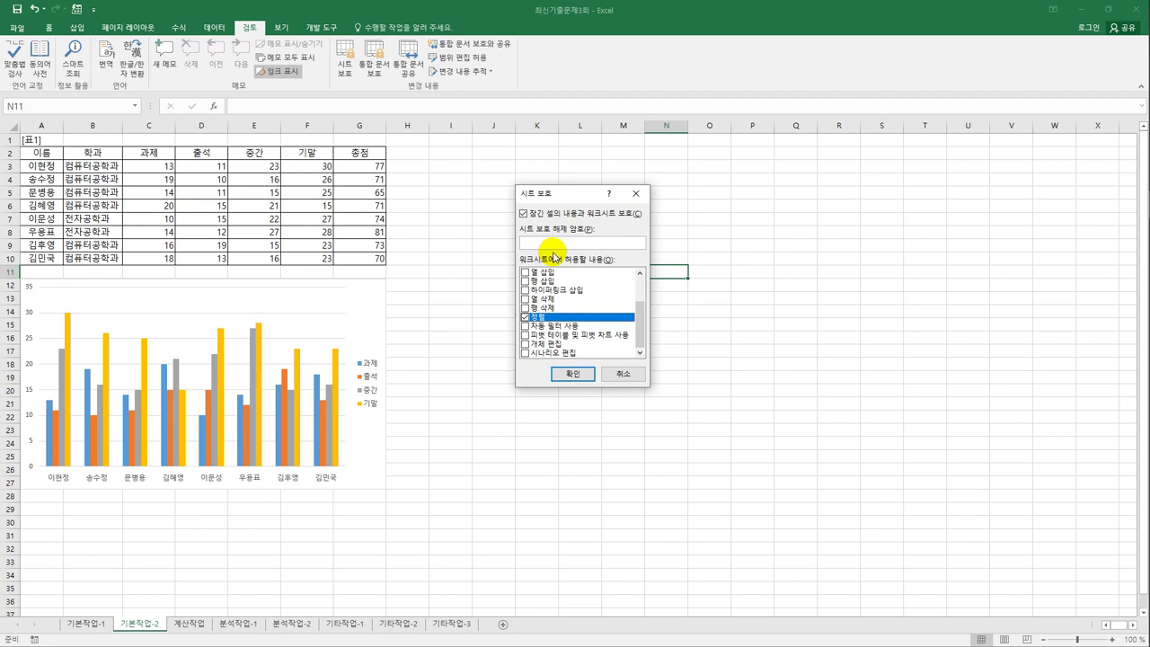
{"action": "left_click", "coordinate": [583, 374]}
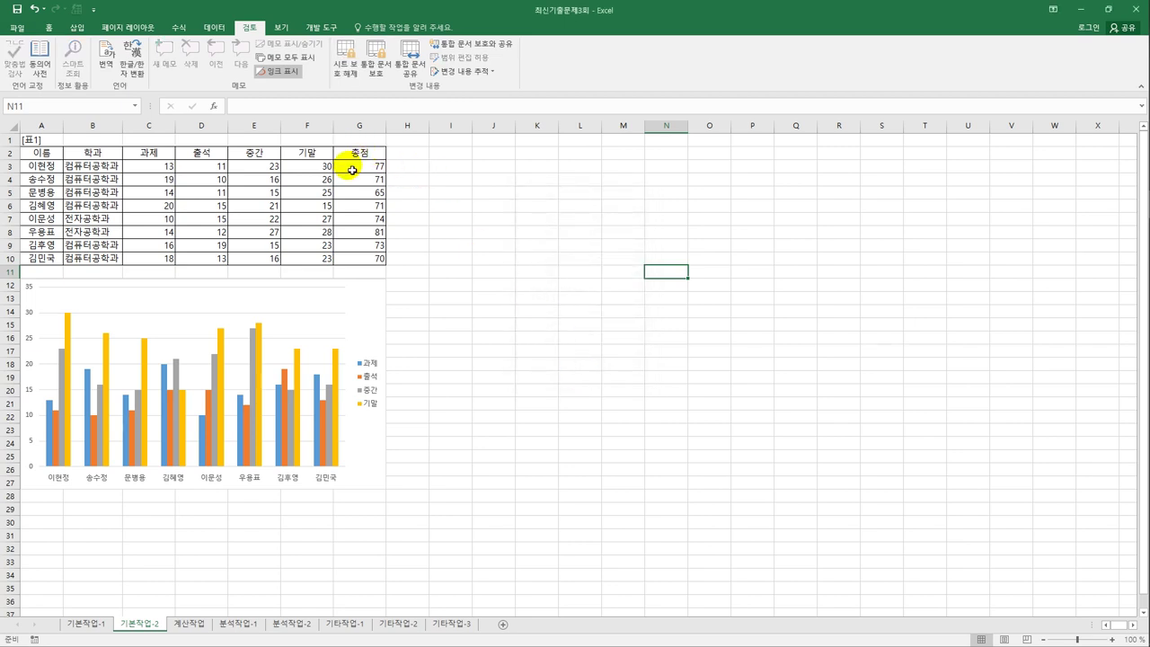
- Check in the 총점 cells of the protected sheet whether their formulas are hidden
{"action": "left_click_drag", "start_coordinate": [353, 172], "coordinate": [379, 260]}
{"action": "left_click", "coordinate": [379, 260]}
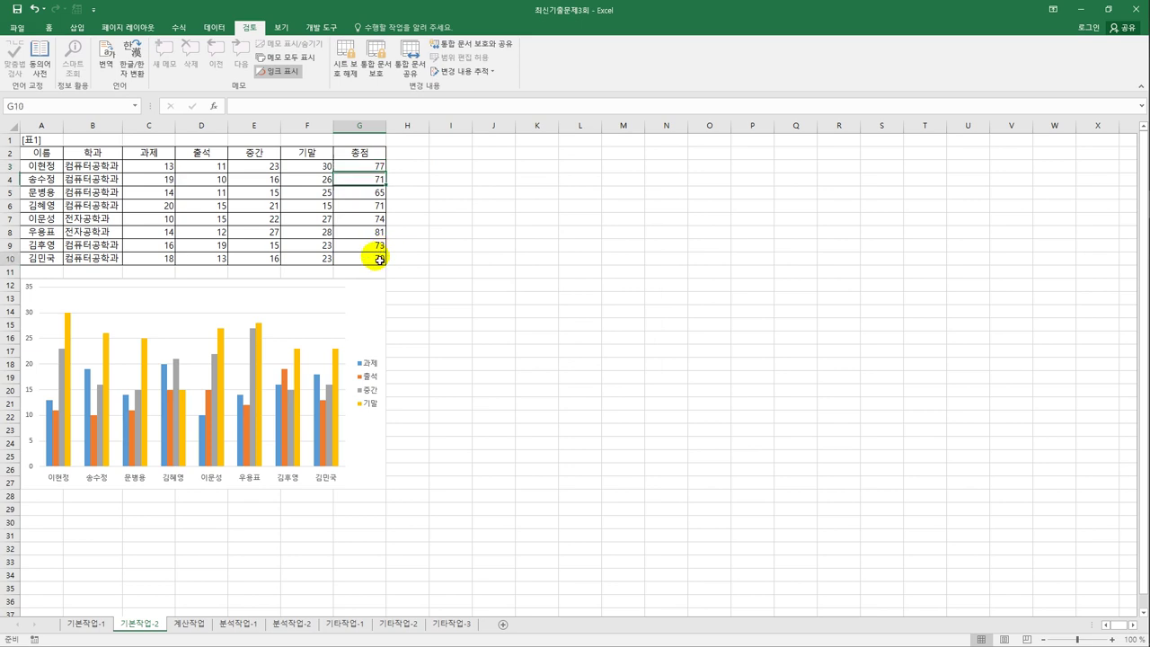
{"action": "left_click", "coordinate": [376, 208]}
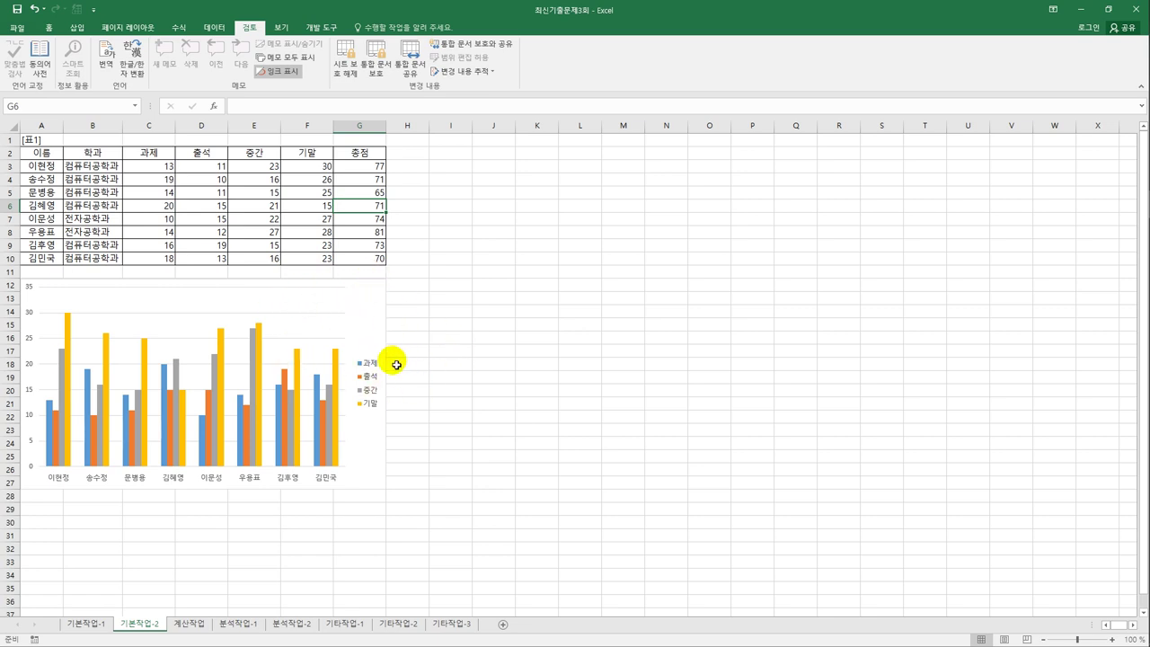
- On sheet 계산작업, select H3 and insert a new code module in the workbook's Visual Basic project
{"action": "left_click", "coordinate": [190, 623]}
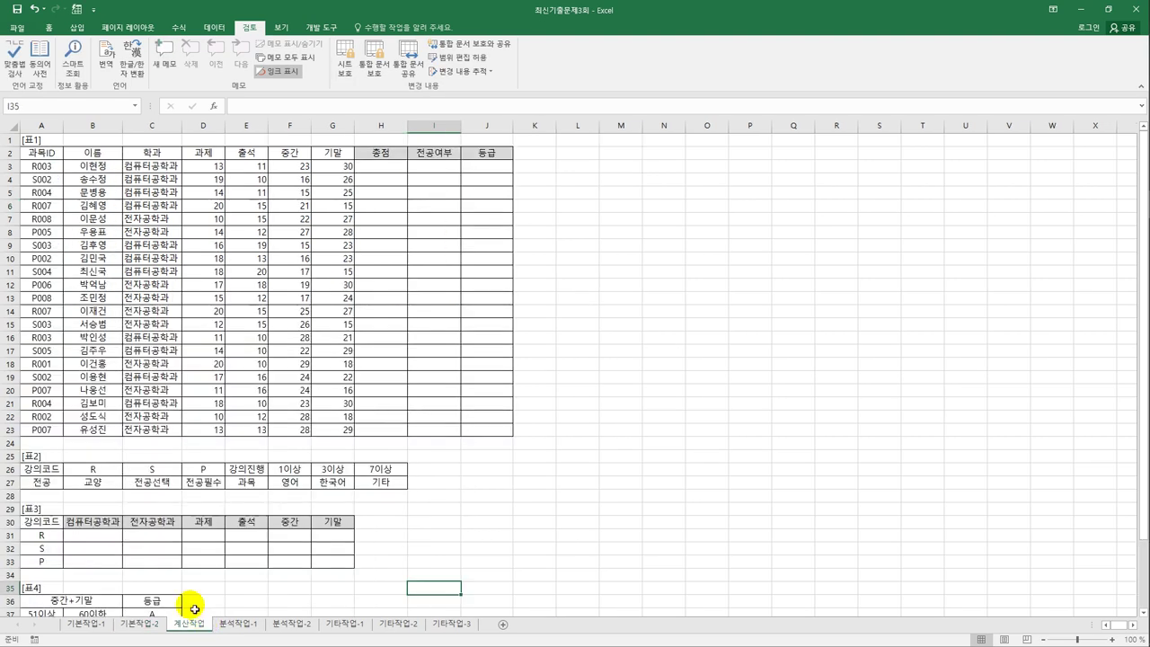
{"action": "left_click", "coordinate": [395, 168]}
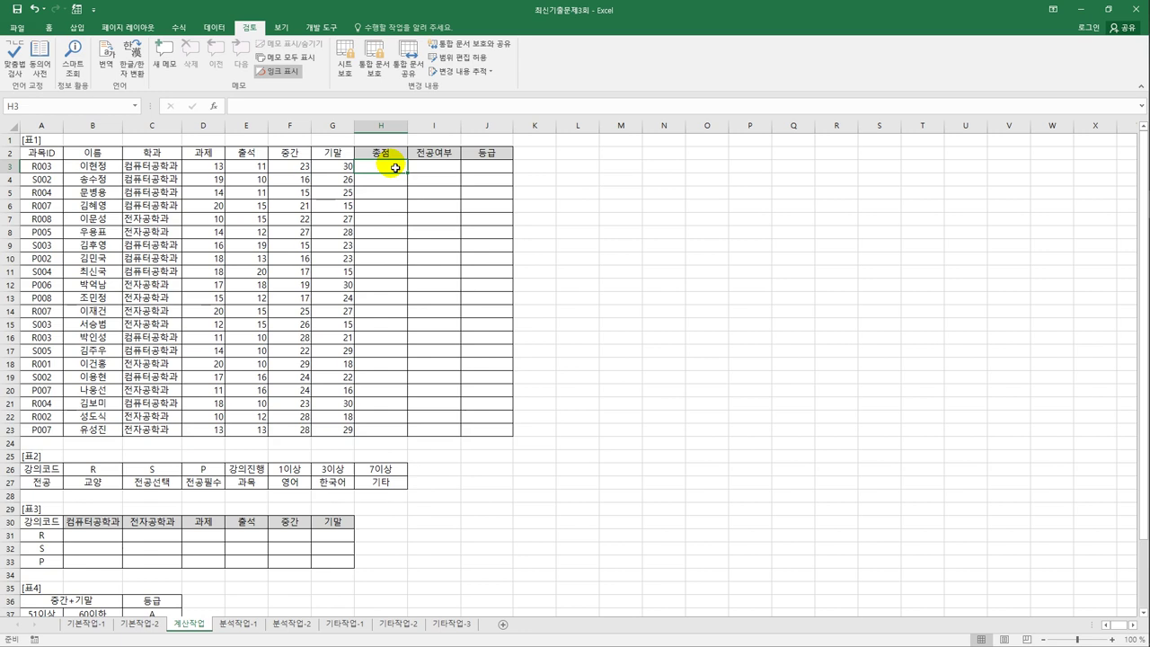
{"action": "left_click", "coordinate": [320, 28]}
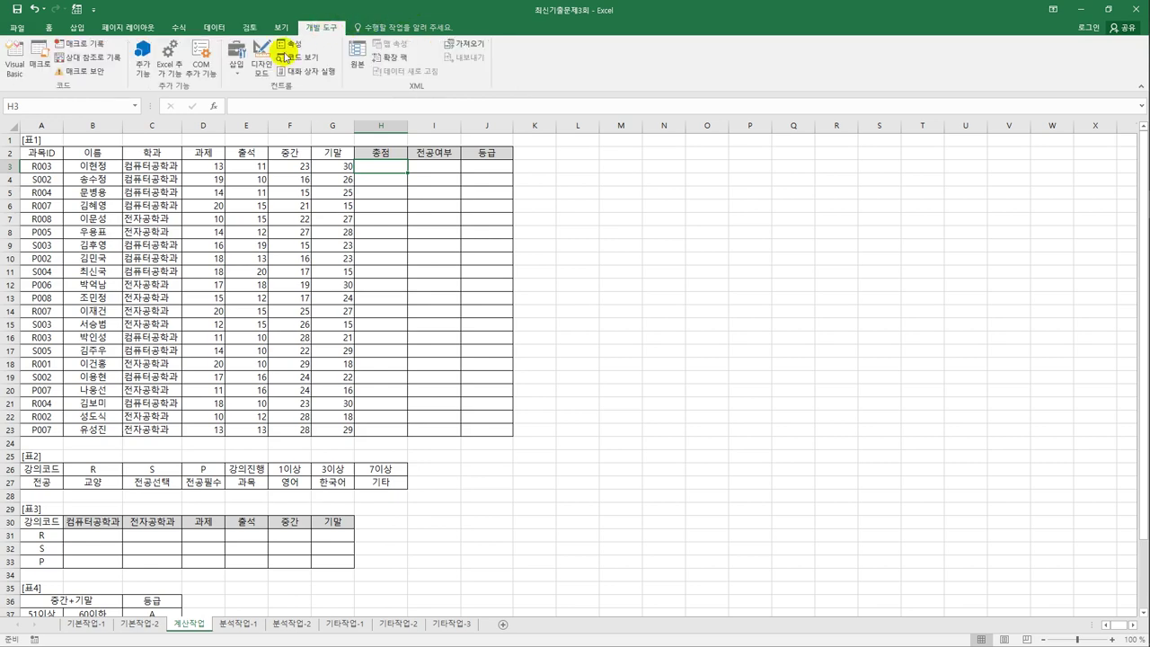
{"action": "left_click", "coordinate": [16, 64]}
{"action": "left_click_drag", "start_coordinate": [648, 141], "coordinate": [474, 47]}
{"action": "left_click", "coordinate": [524, 56]}
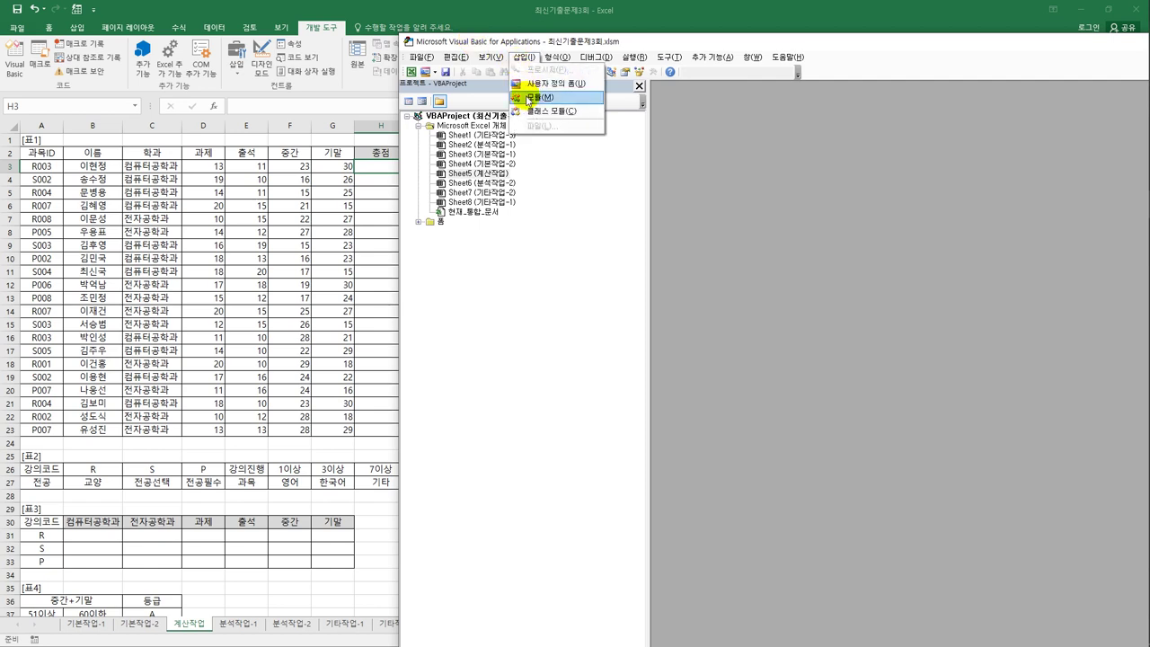
{"action": "left_click", "coordinate": [529, 94]}
- Declare the public function fn총점 with the arguments 과제, 출석, 중간 and 기말
{"action": "type", "text": "pu"}
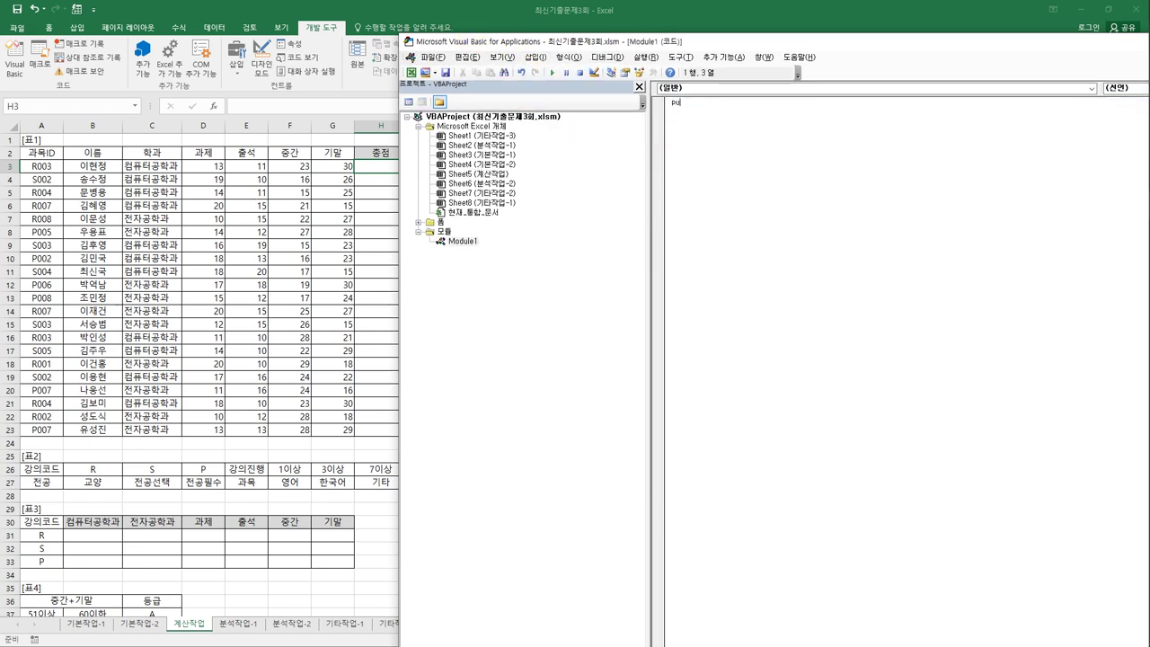
{"action": "type", "text": "blic f"}
{"action": "type", "text": "u"}
{"action": "type", "text": "nction "}
{"action": "type", "text": "fn총"}
{"action": "type", "text": "점("}
{"action": "type", "text": "출석"}
{"action": "key", "text": "BackSpace"}
{"action": "key", "text": "BackSpace"}
{"action": "type", "text": "과제, "}
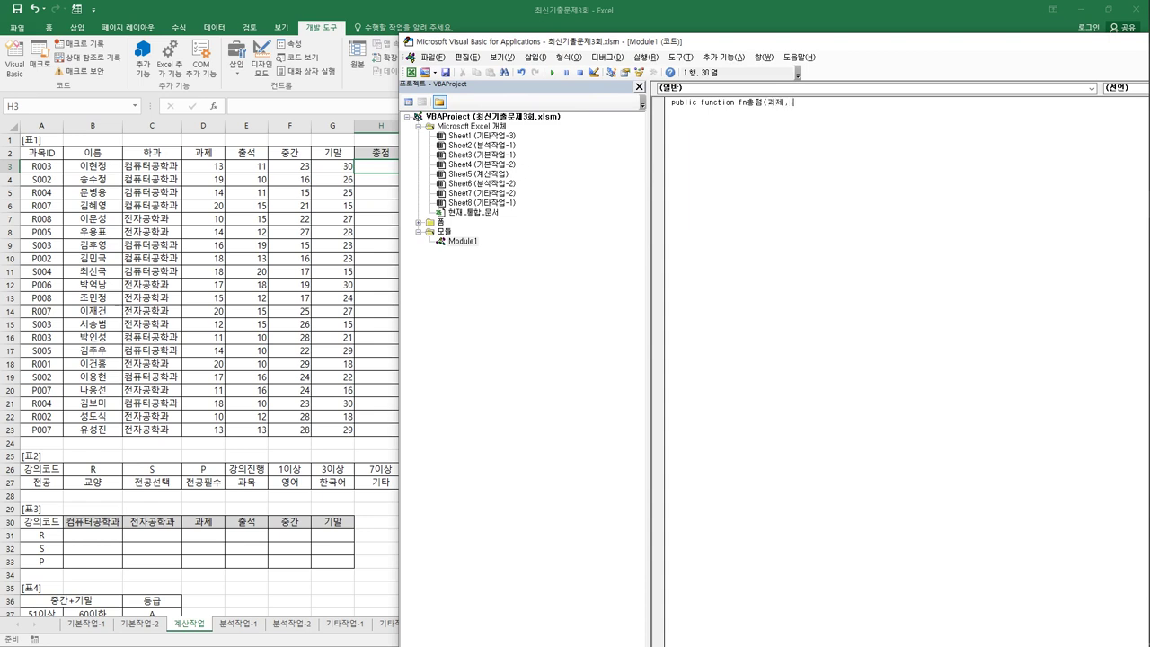
{"action": "type", "text": "출석, 중간, 기말)"}
- Make the function return fn총점 = 과제 + 출석 + 중간 + 기말 + 추가점수
{"action": "key", "text": "Return"}
{"action": "type", "text": "n총점 = "}
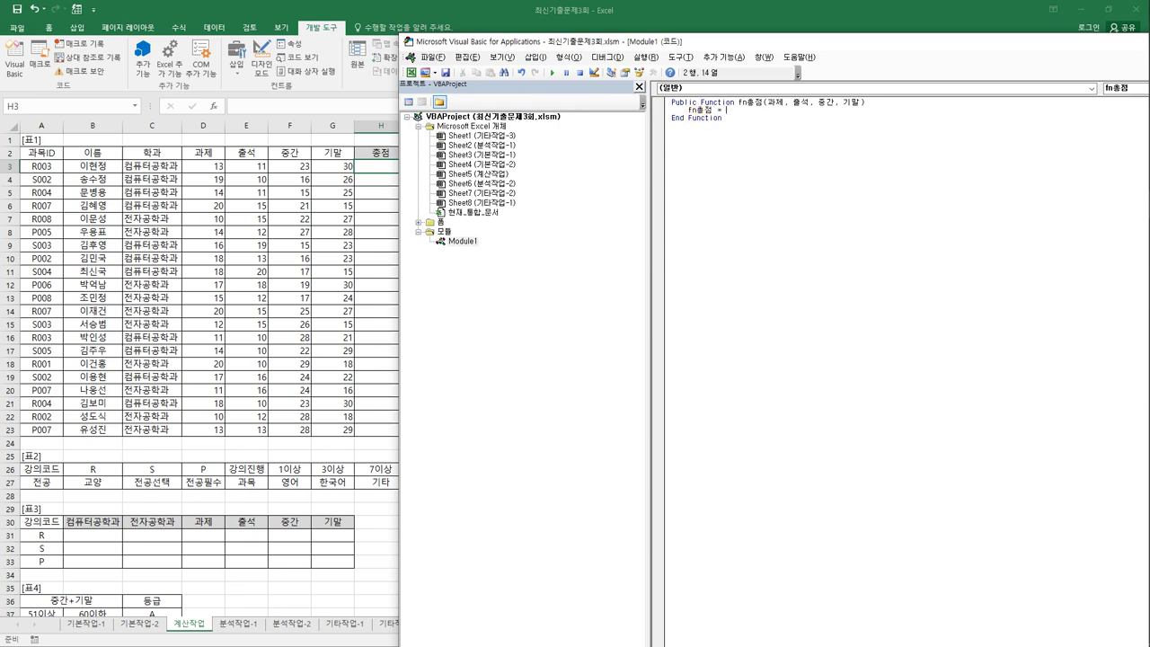
{"action": "type", "text": "과제 + 출석 + 중간 + 기말 + 추가점수"}
- Above the return line, add an If block for 중간 >= 20 And 기말 >= 20 that sets 추가점수 = 3
{"action": "key", "text": "Return"}
{"action": "key", "text": "Return"}
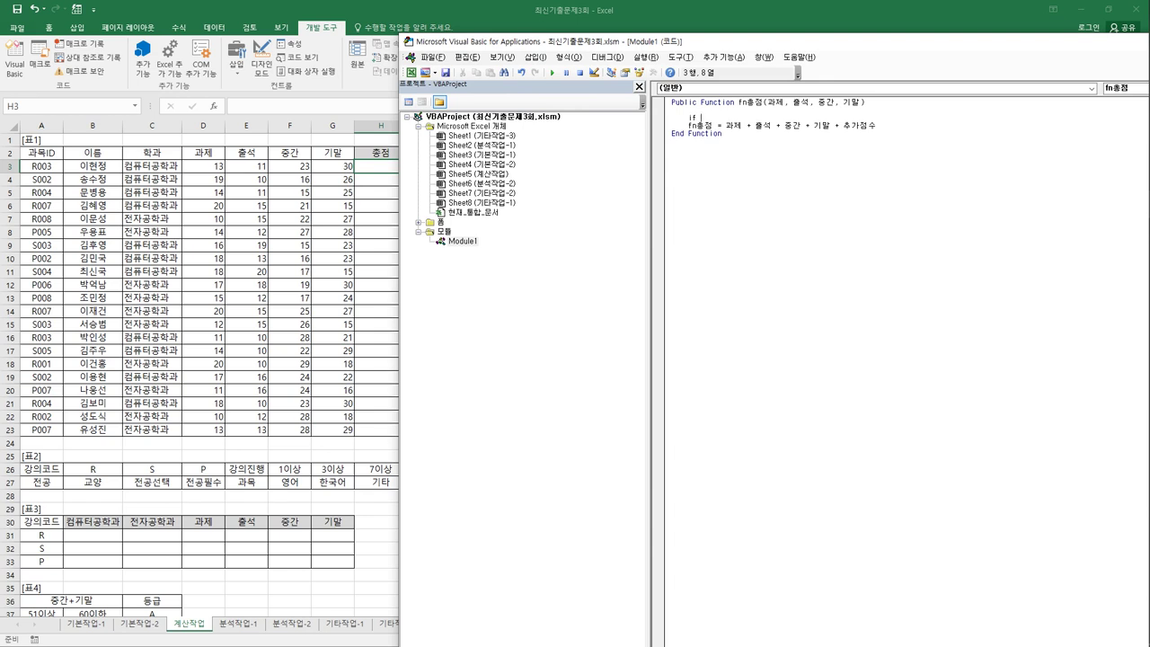
{"action": "type", "text": "과"}
{"action": "type", "text": "중간 "}
{"action": "type", "text": ">= 20 "}
{"action": "type", "text": "and "}
{"action": "type", "text": "기말 >"}
{"action": "type", "text": "=20 Then"}
{"action": "key", "text": "Return"}
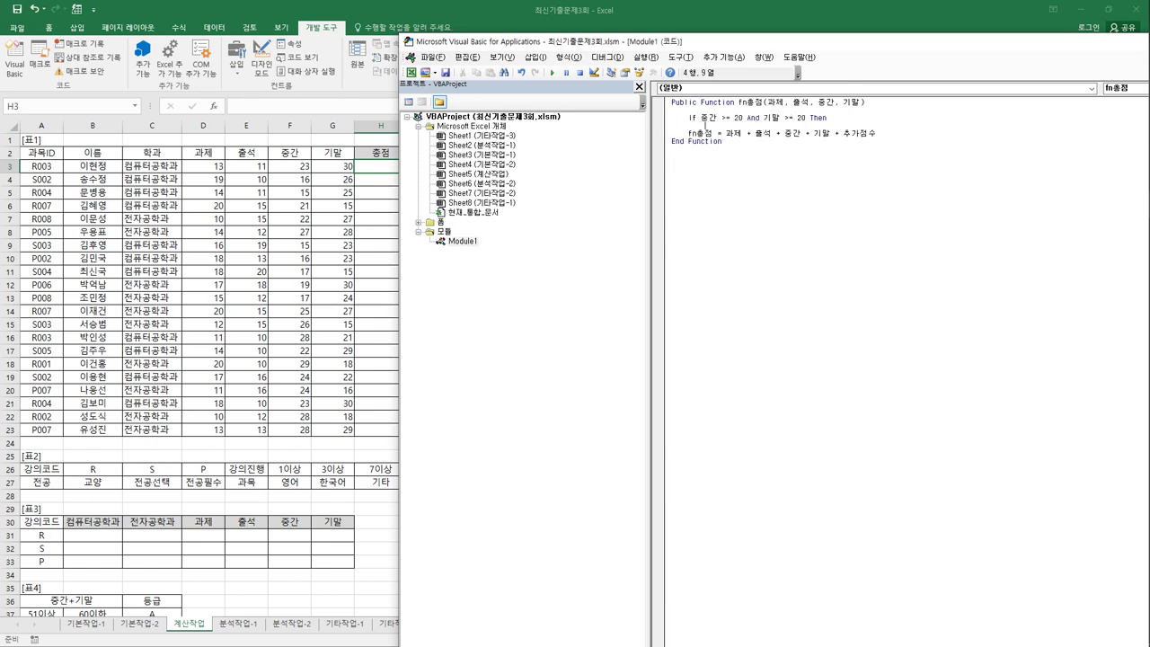
{"action": "type", "text": "추가점수 = 3"}
{"action": "key", "text": "Return"}
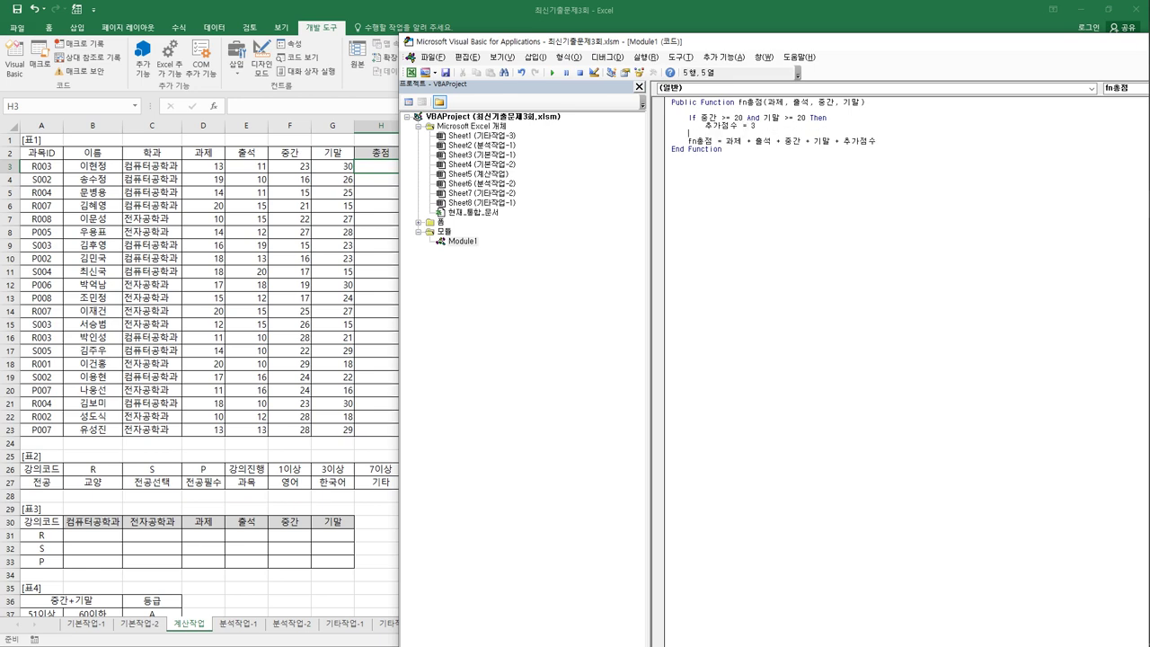
- Add an Else branch setting 추가점수 = 0 and close the block with End If
{"action": "type", "text": "else"}
{"action": "key", "text": "Return"}
{"action": "key", "text": "Tab"}
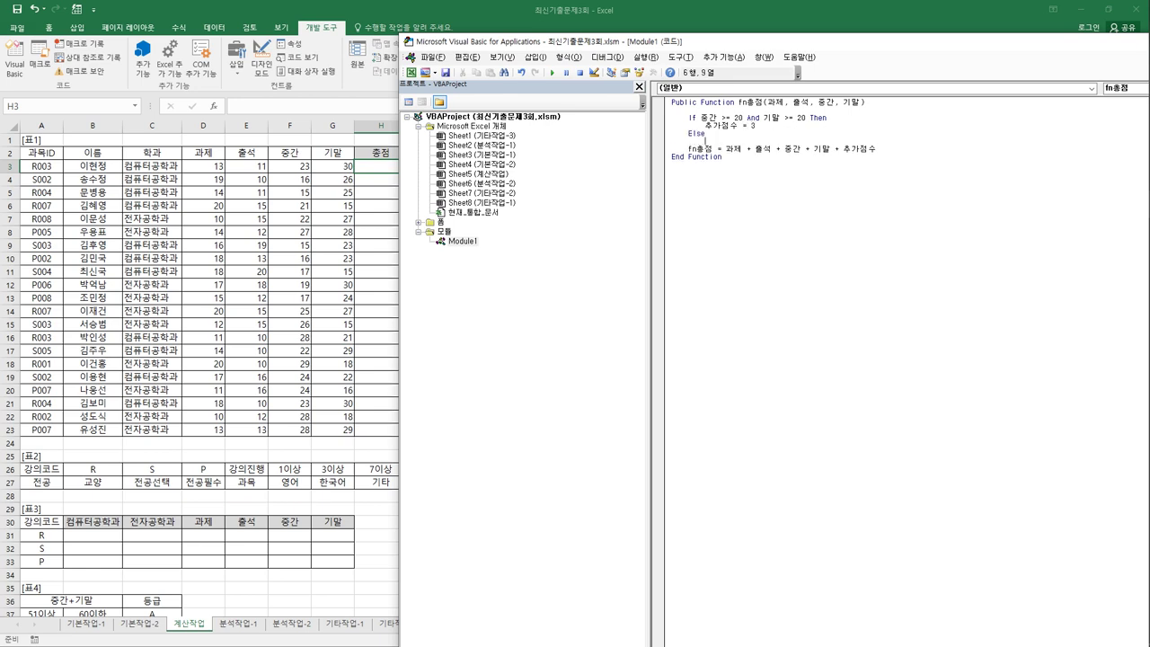
{"action": "type", "text": "추가점수 = 0"}
{"action": "key", "text": "Return"}
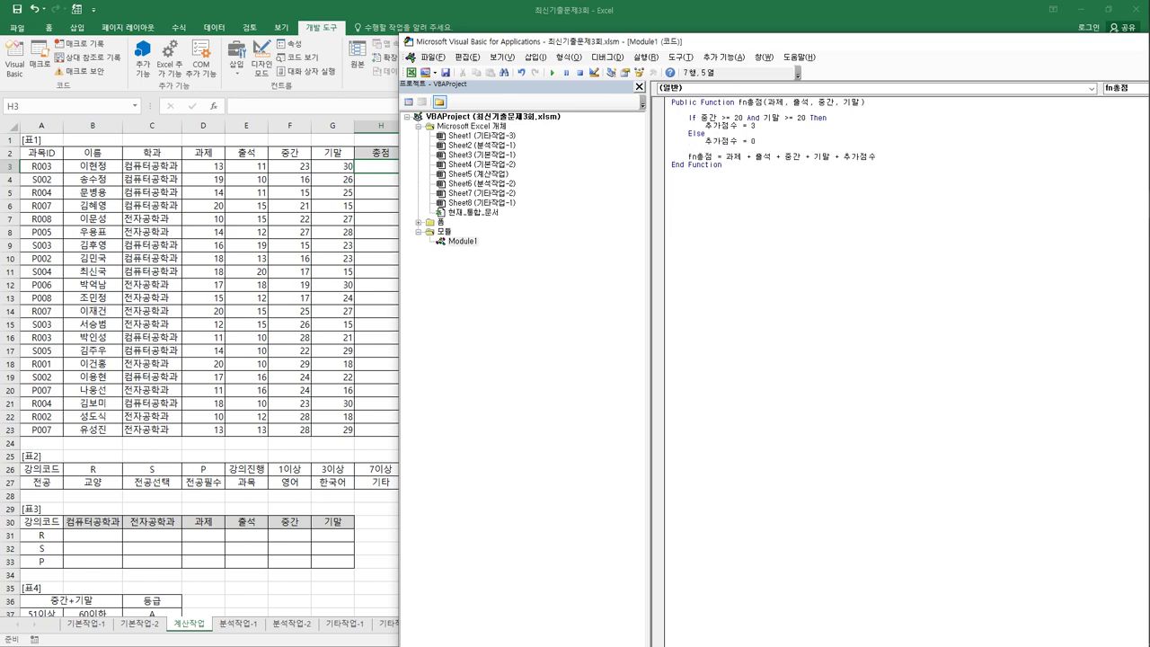
{"action": "type", "text": "end if"}
{"action": "key", "text": "Return"}
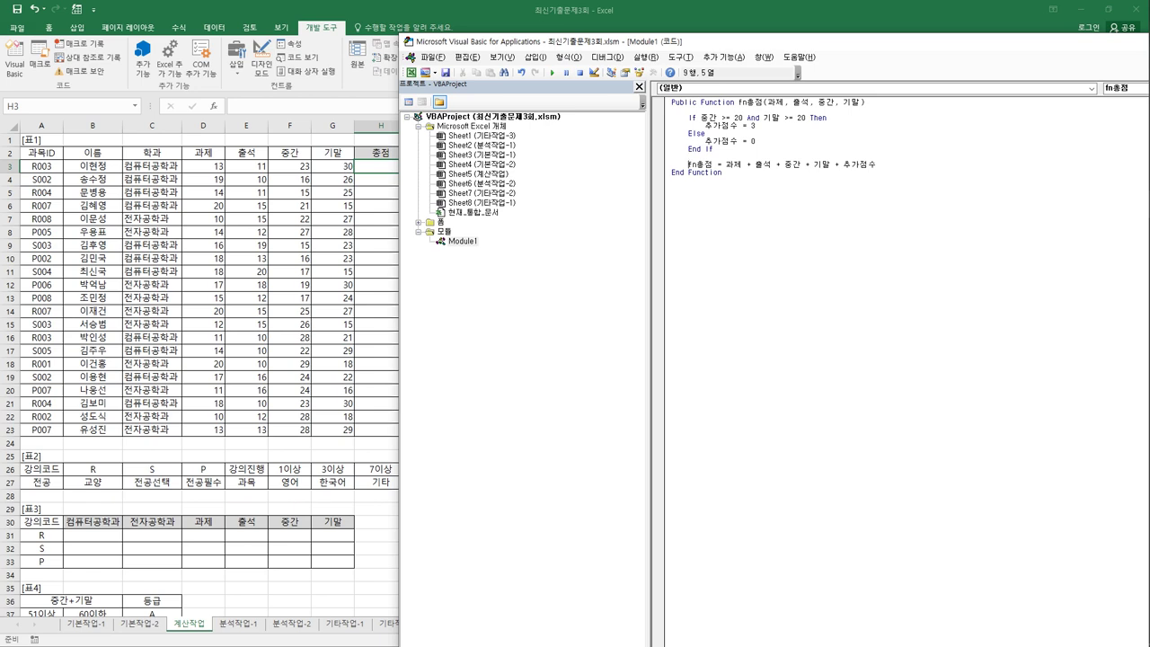
- Insert a blank line between the fn총점 return line and End Function
{"action": "key", "text": "End"}
{"action": "key", "text": "Return"}
{"action": "key", "text": "Up"}
{"action": "key", "text": "End"}
{"action": "key", "text": "shift+Left"}
{"action": "key", "text": "shift+Left"}
{"action": "key", "text": "shift+Left"}
{"action": "key", "text": "shift+Left"}
{"action": "key", "text": "End"}
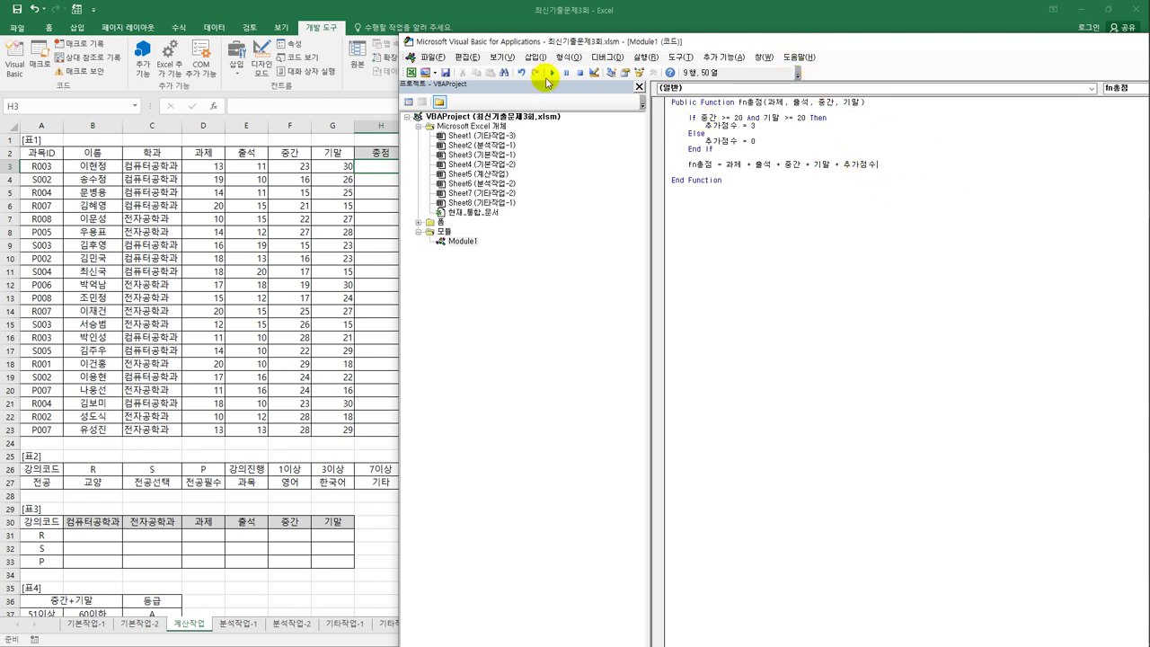
- Reposition and shrink the Visual Basic editor, and close it to return to sheet 계산작업
{"action": "left_click_drag", "start_coordinate": [669, 42], "coordinate": [537, 39]}
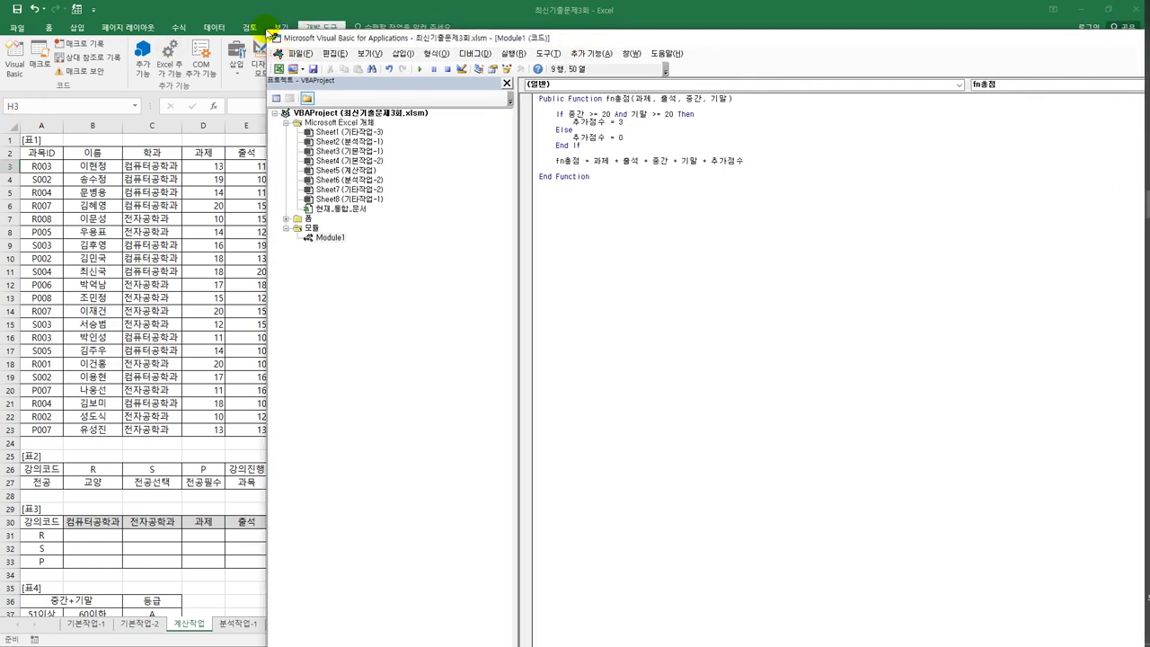
{"action": "left_click_drag", "start_coordinate": [269, 34], "coordinate": [301, 84]}
{"action": "left_click_drag", "start_coordinate": [228, 80], "coordinate": [309, 65]}
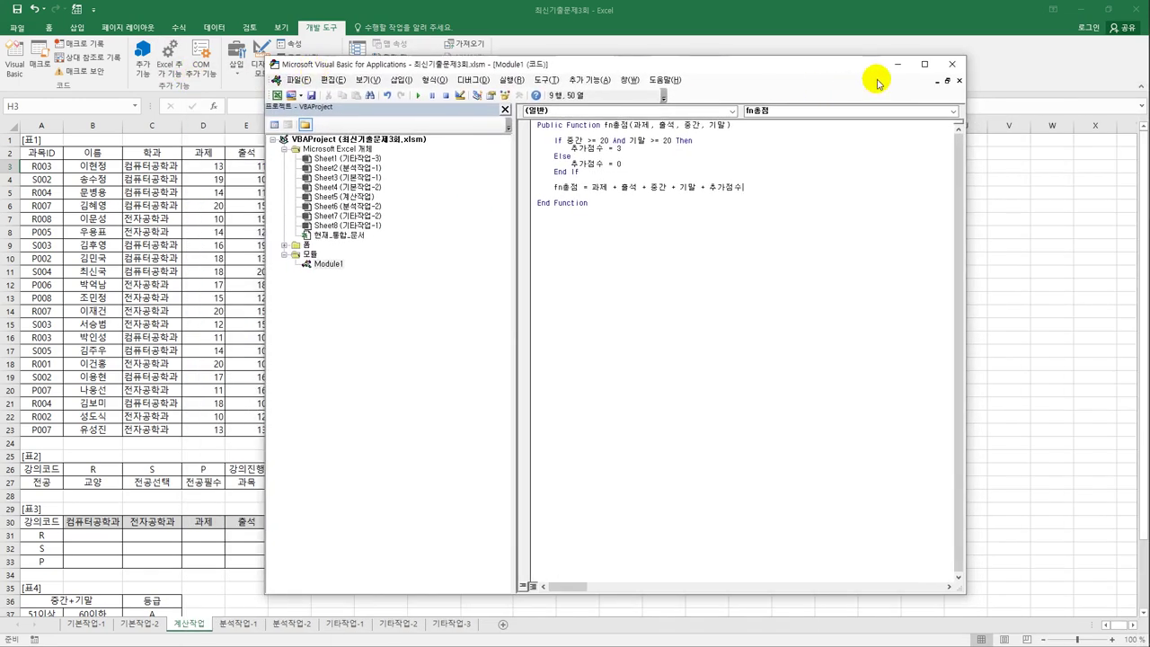
{"action": "left_click", "coordinate": [953, 63]}
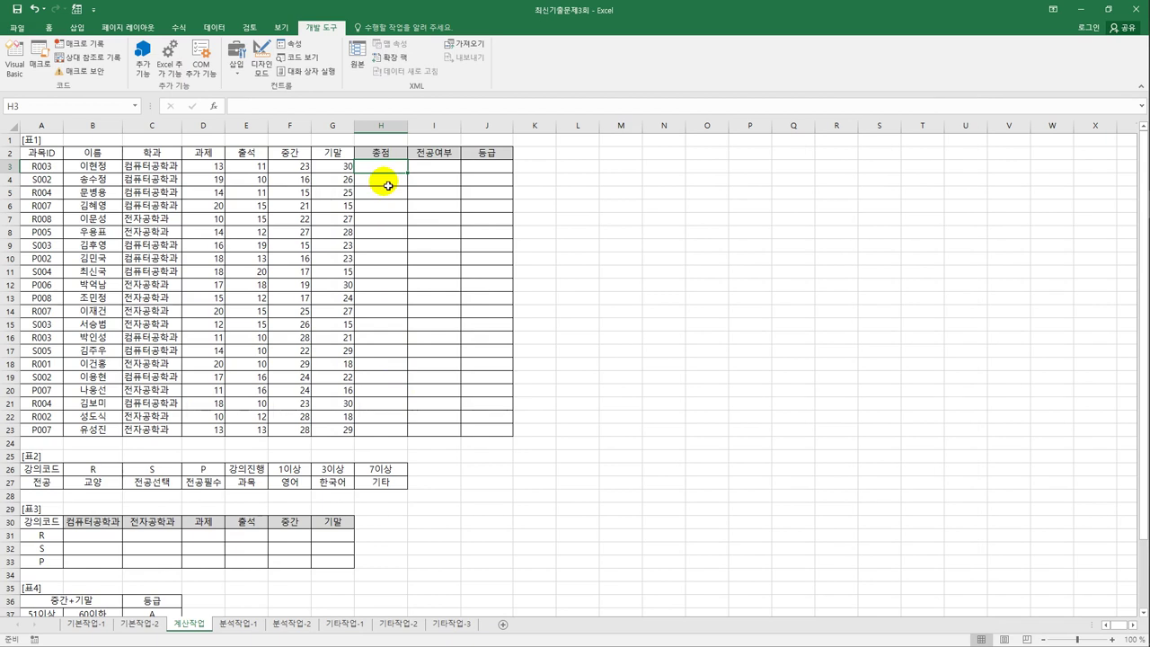
- Insert the user-defined function fn총점 into H3 from the 사용자 정의 function category
{"action": "left_click", "coordinate": [213, 106]}
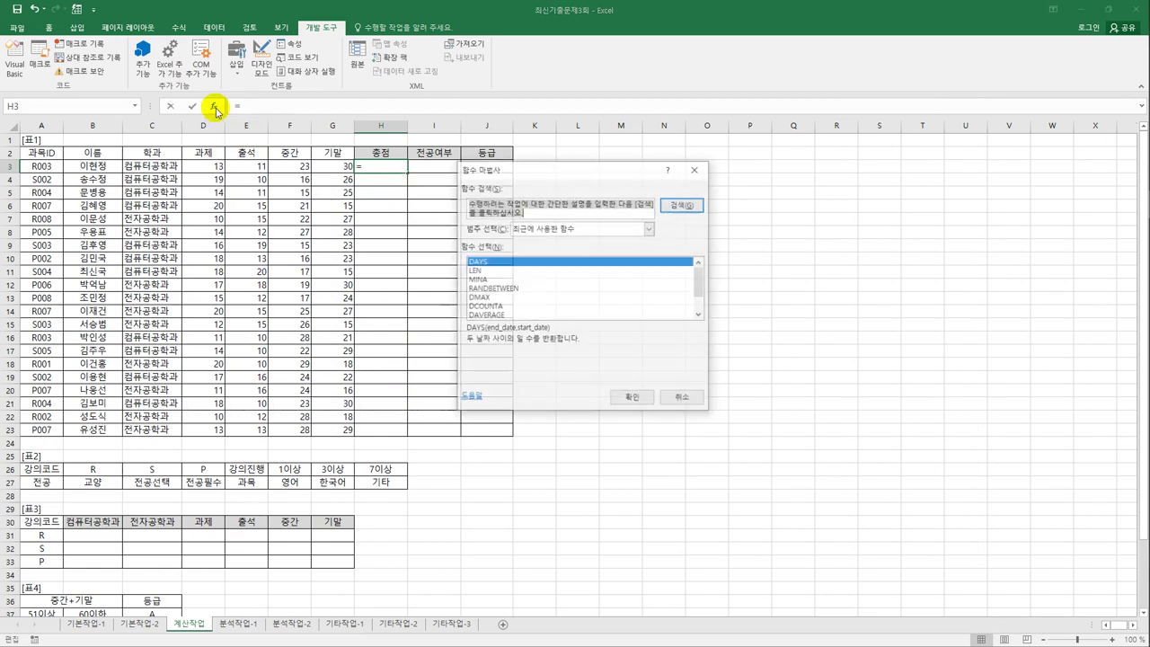
{"action": "left_click", "coordinate": [517, 228]}
{"action": "left_click", "coordinate": [550, 337]}
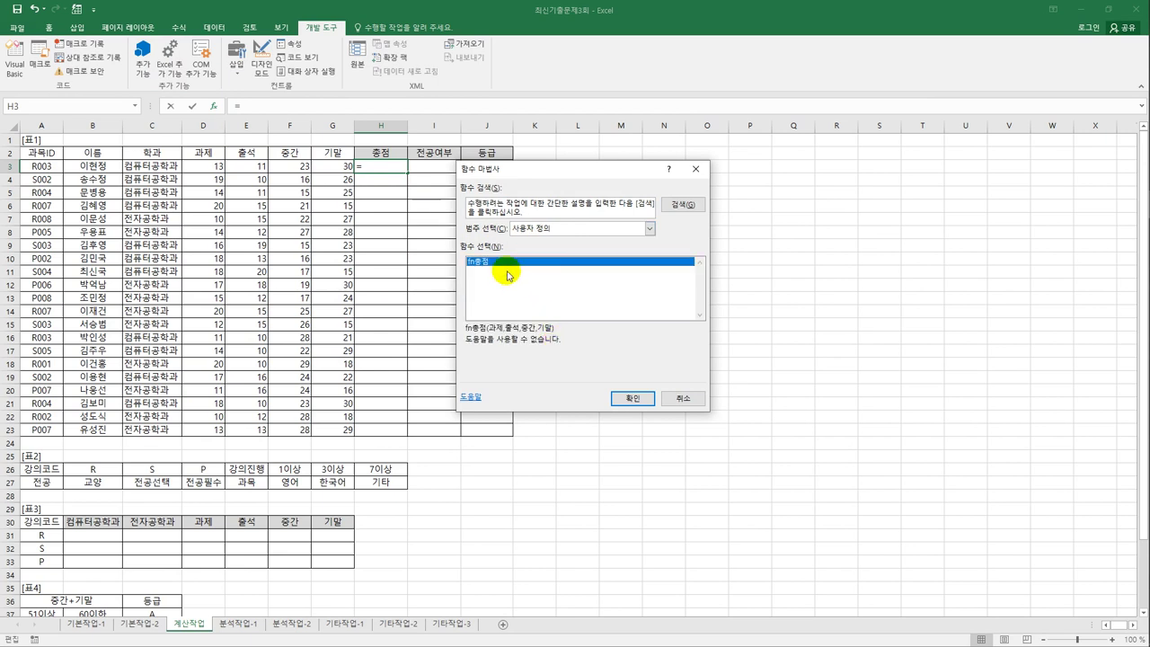
{"action": "left_click", "coordinate": [629, 397]}
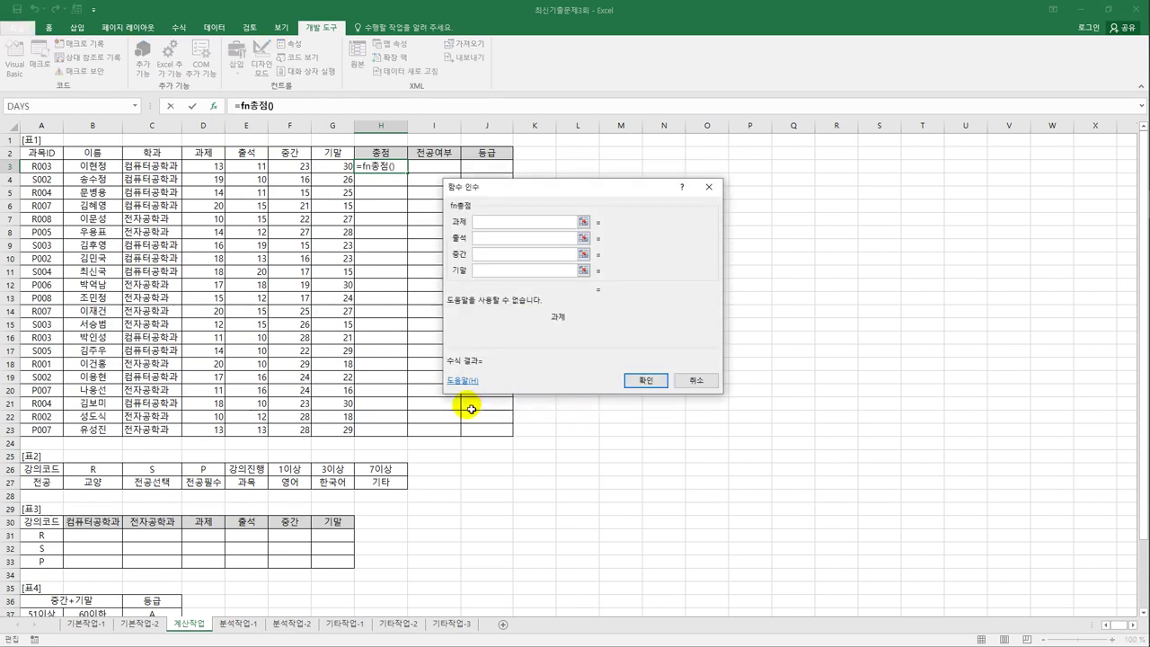
- Set the fn총점 arguments to D3, E3, F3 and G3, and fill the formula down the 총점 column to H23
{"action": "left_click", "coordinate": [212, 166]}
{"action": "left_click", "coordinate": [528, 248]}
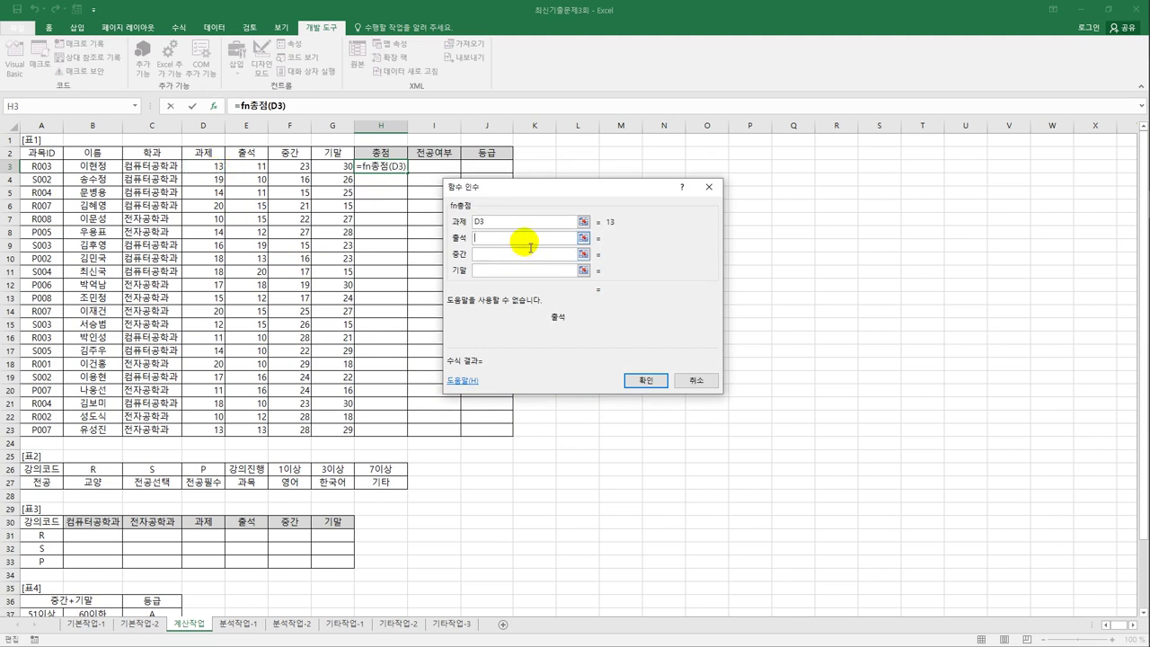
{"action": "left_click", "coordinate": [260, 166]}
{"action": "left_click", "coordinate": [481, 254]}
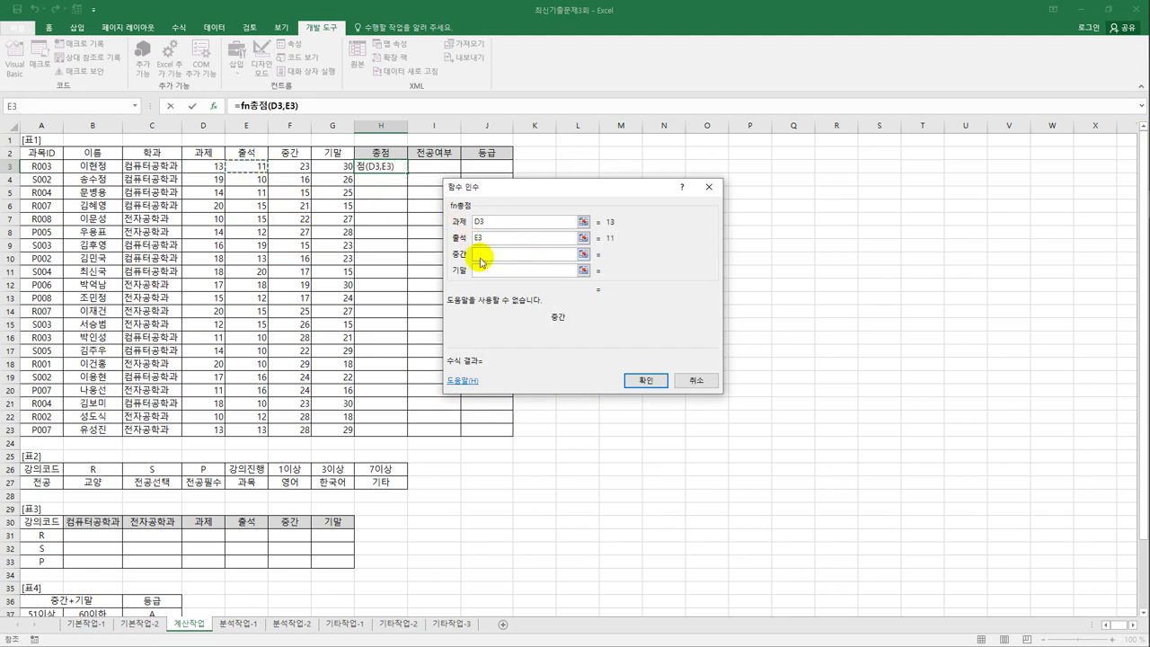
{"action": "left_click", "coordinate": [296, 167]}
{"action": "left_click", "coordinate": [485, 270]}
{"action": "left_click", "coordinate": [345, 169]}
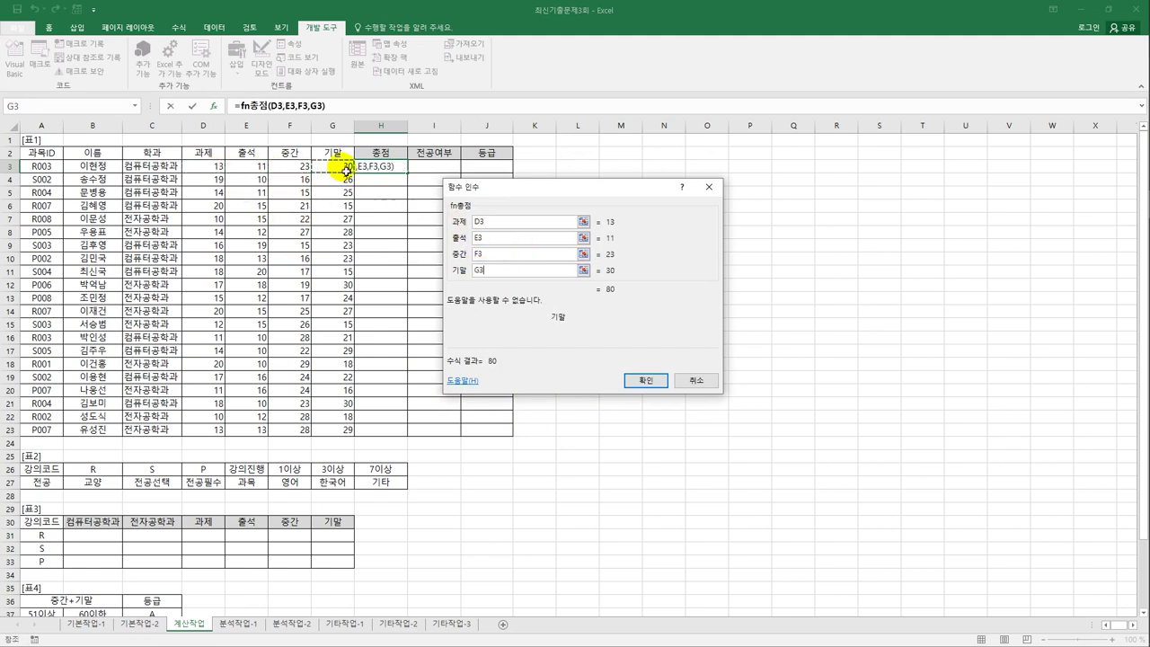
{"action": "left_click", "coordinate": [633, 381]}
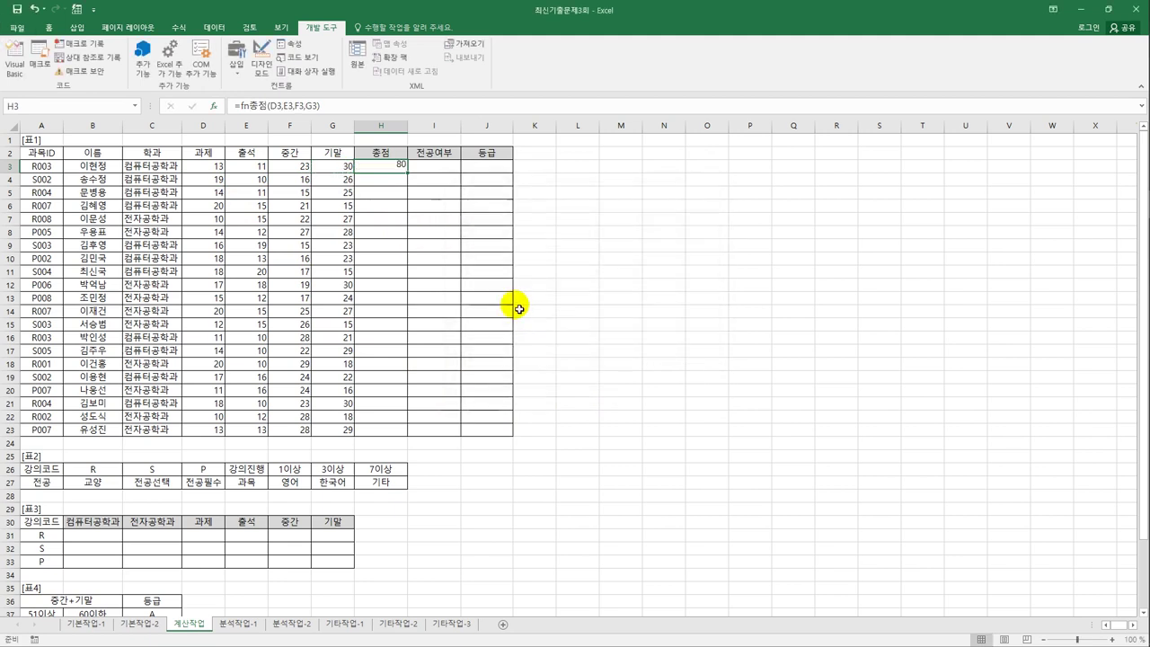
{"action": "double_click", "coordinate": [409, 175]}
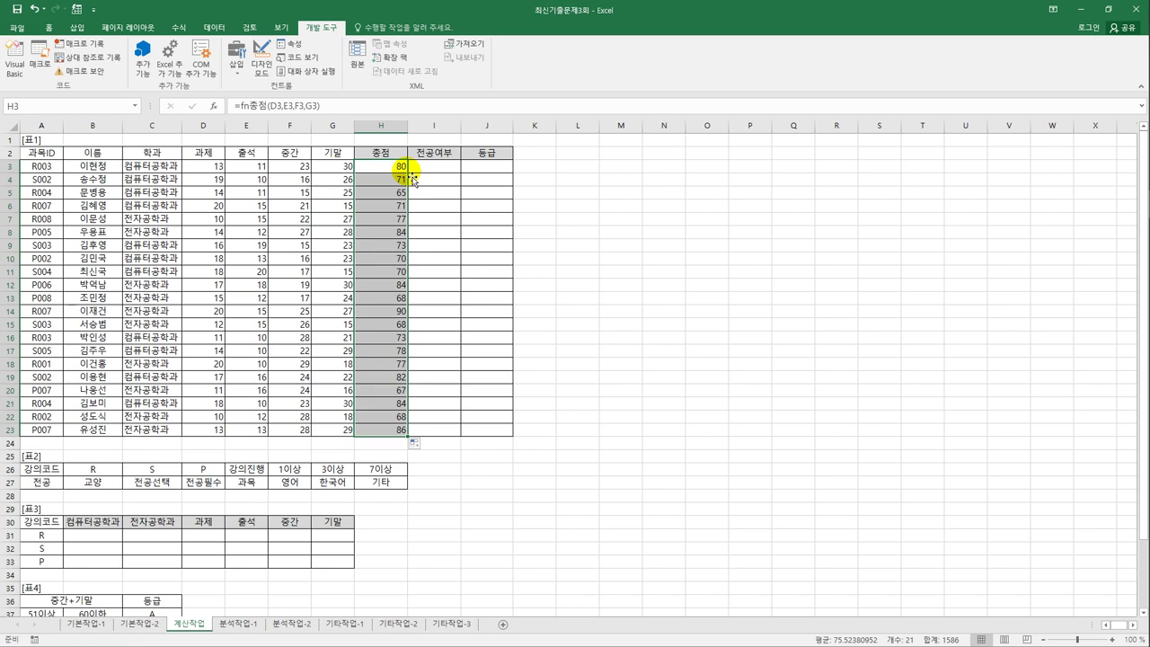
- Examine the 전공여부 range, the 과목ID codes and the two lookup blocks B26:D27 and F26:H27 in 표2
{"action": "left_click_drag", "start_coordinate": [420, 169], "coordinate": [433, 428]}
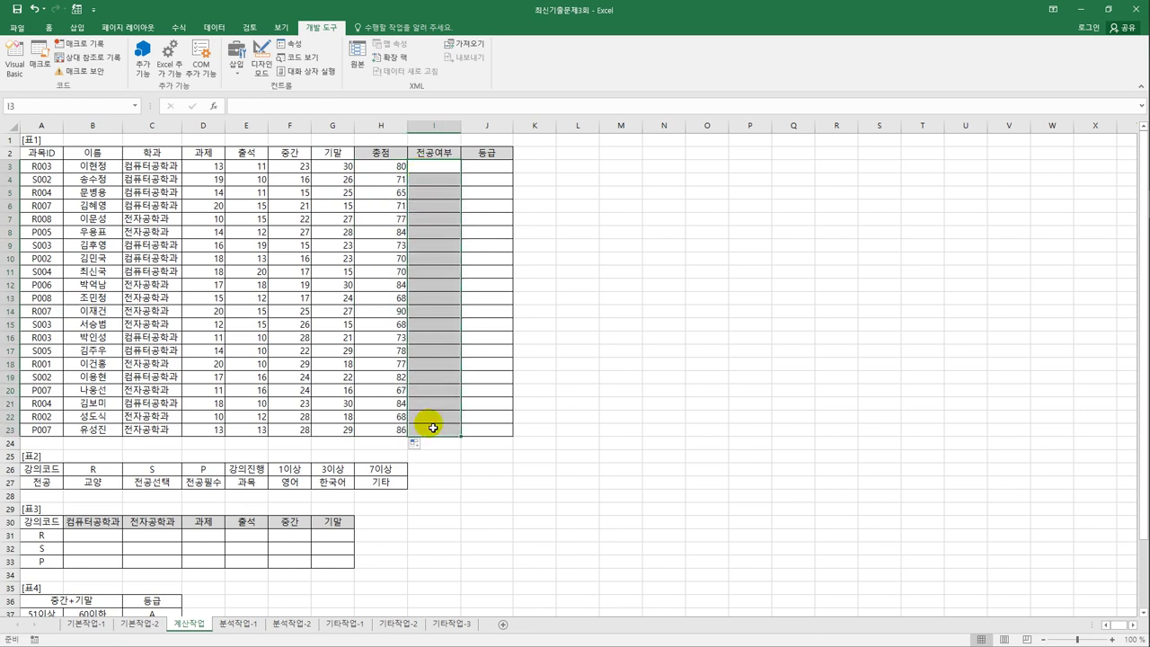
{"action": "left_click", "coordinate": [57, 170]}
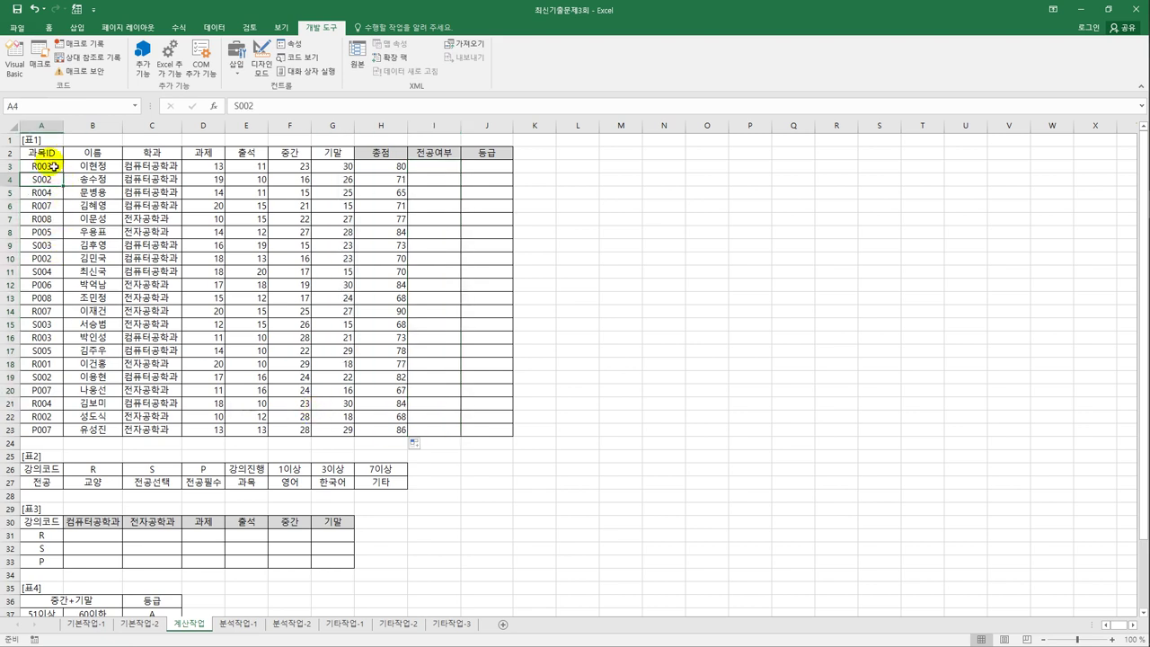
{"action": "left_click_drag", "start_coordinate": [55, 166], "coordinate": [43, 431]}
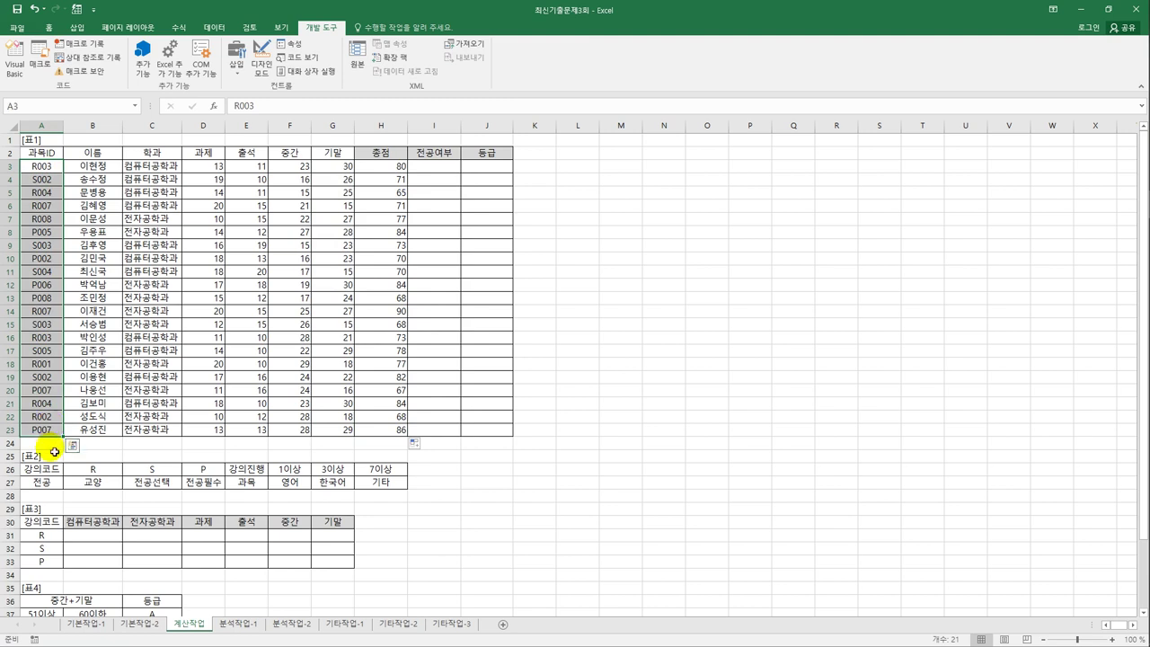
{"action": "left_click_drag", "start_coordinate": [75, 470], "coordinate": [191, 486]}
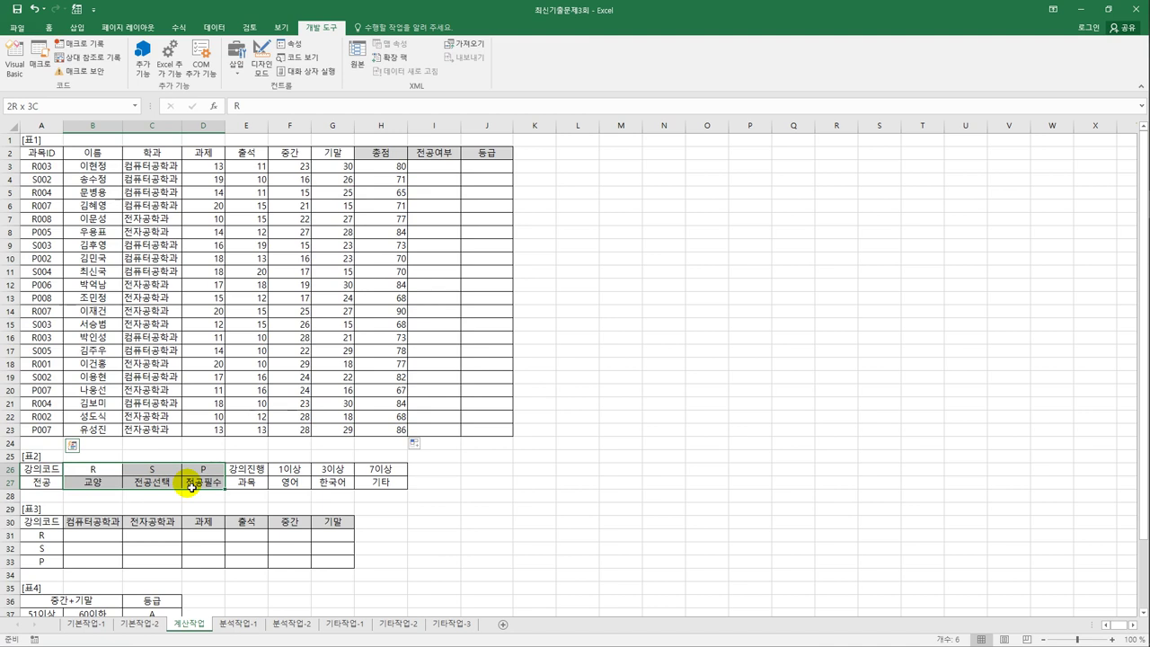
{"action": "left_click_drag", "start_coordinate": [190, 486], "coordinate": [191, 486]}
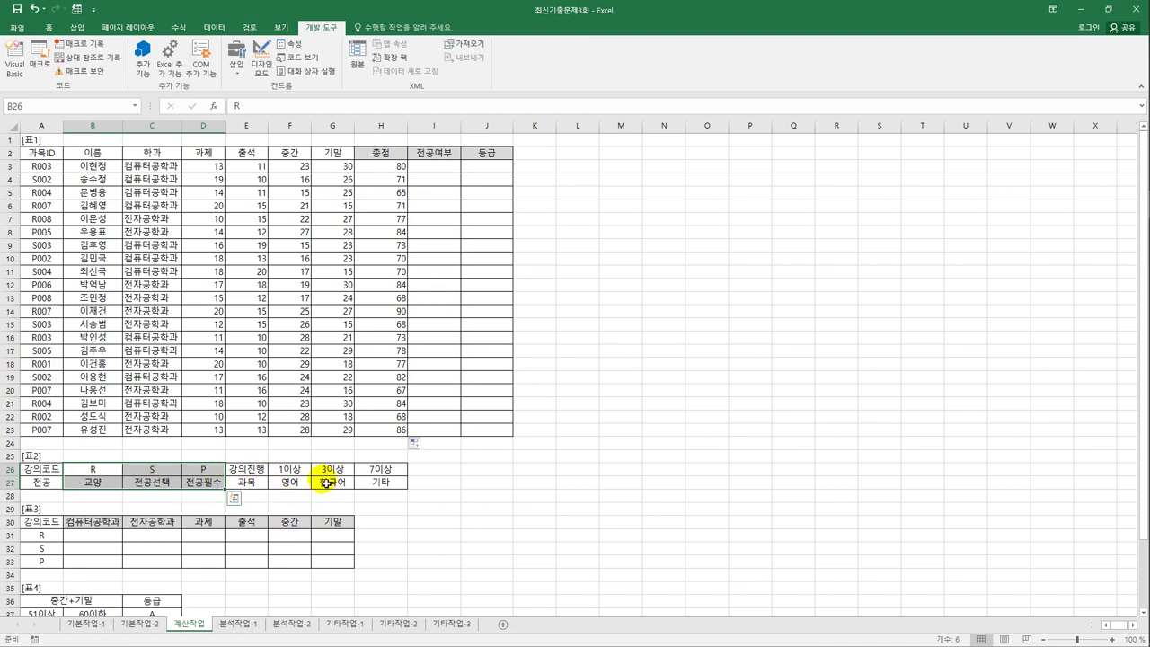
{"action": "left_click_drag", "start_coordinate": [45, 165], "coordinate": [60, 431]}
{"action": "left_click_drag", "start_coordinate": [290, 468], "coordinate": [385, 485]}
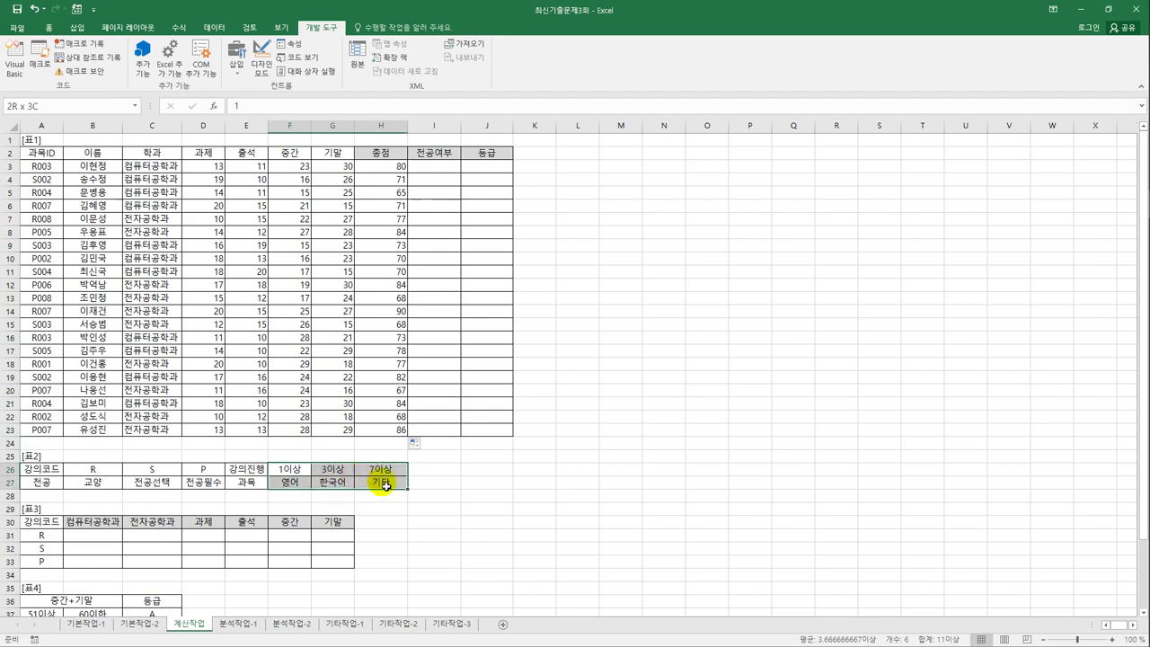
{"action": "left_click_drag", "start_coordinate": [384, 485], "coordinate": [385, 485]}
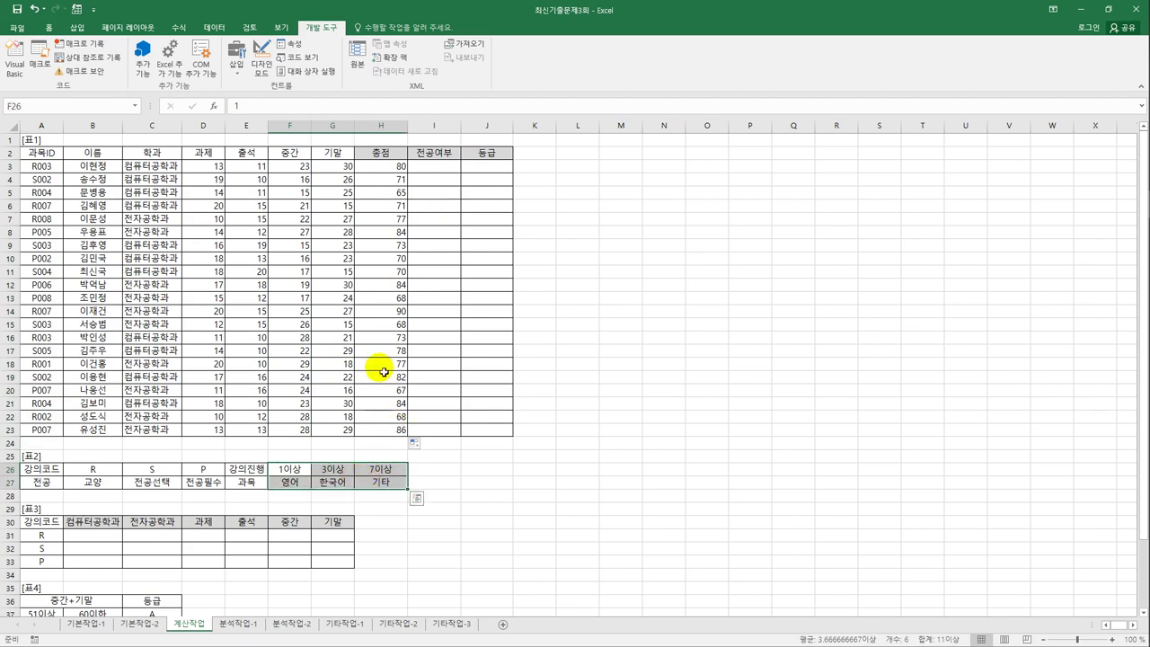
{"action": "left_click", "coordinate": [431, 176]}
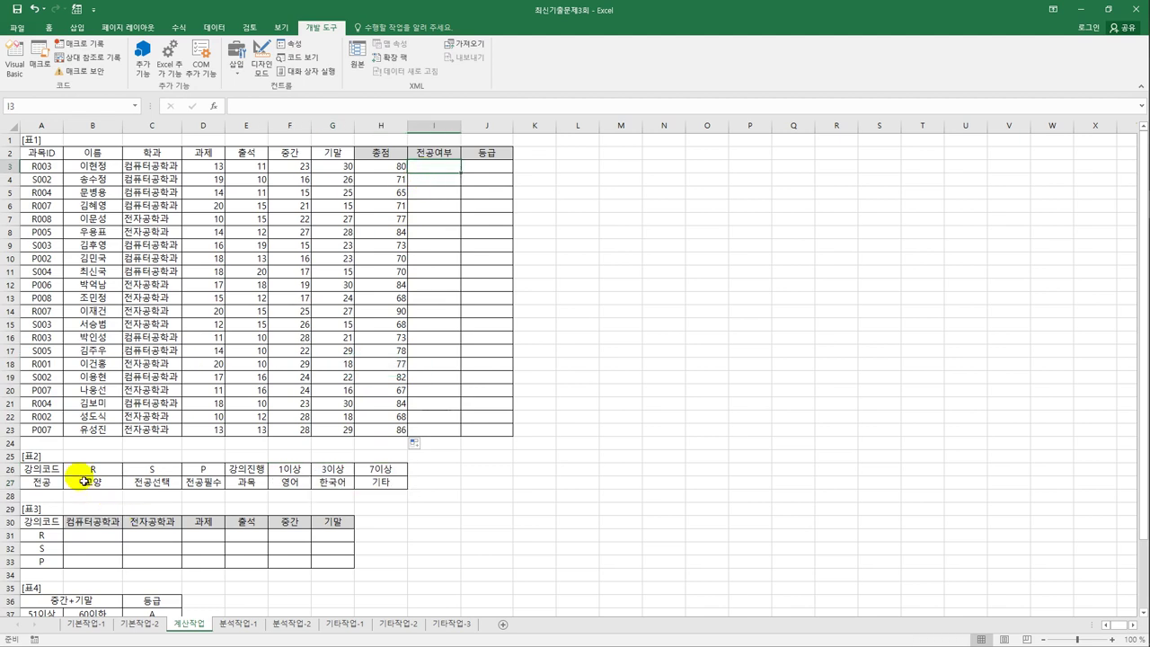
{"action": "left_click_drag", "start_coordinate": [81, 469], "coordinate": [188, 482]}
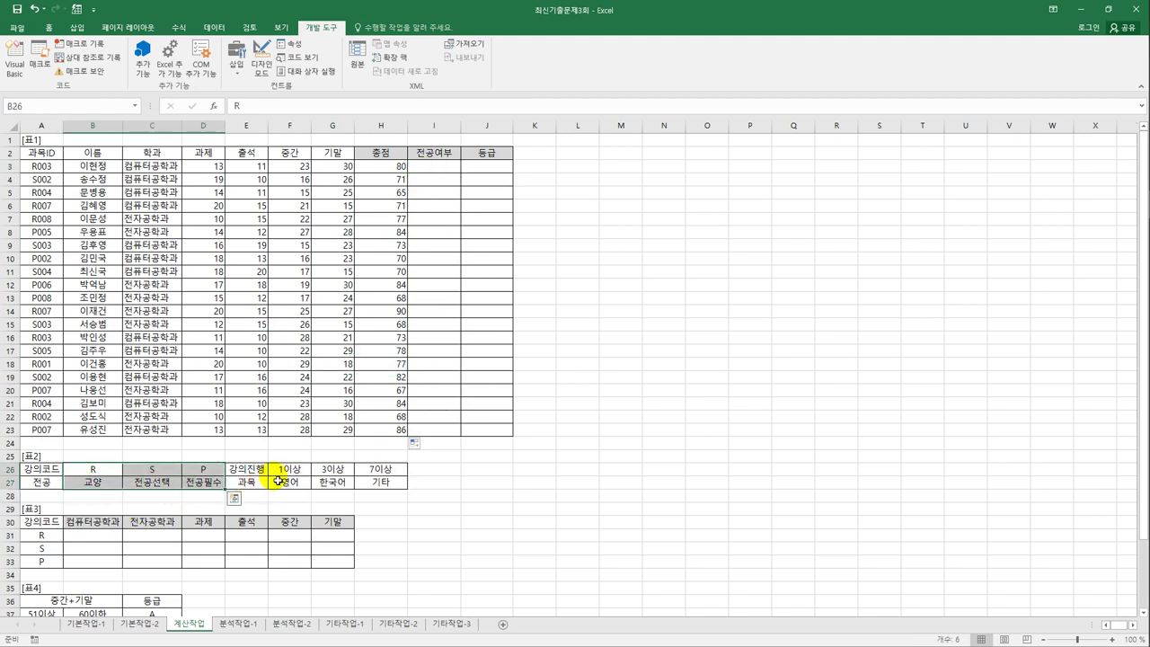
{"action": "left_click_drag", "start_coordinate": [283, 469], "coordinate": [377, 488]}
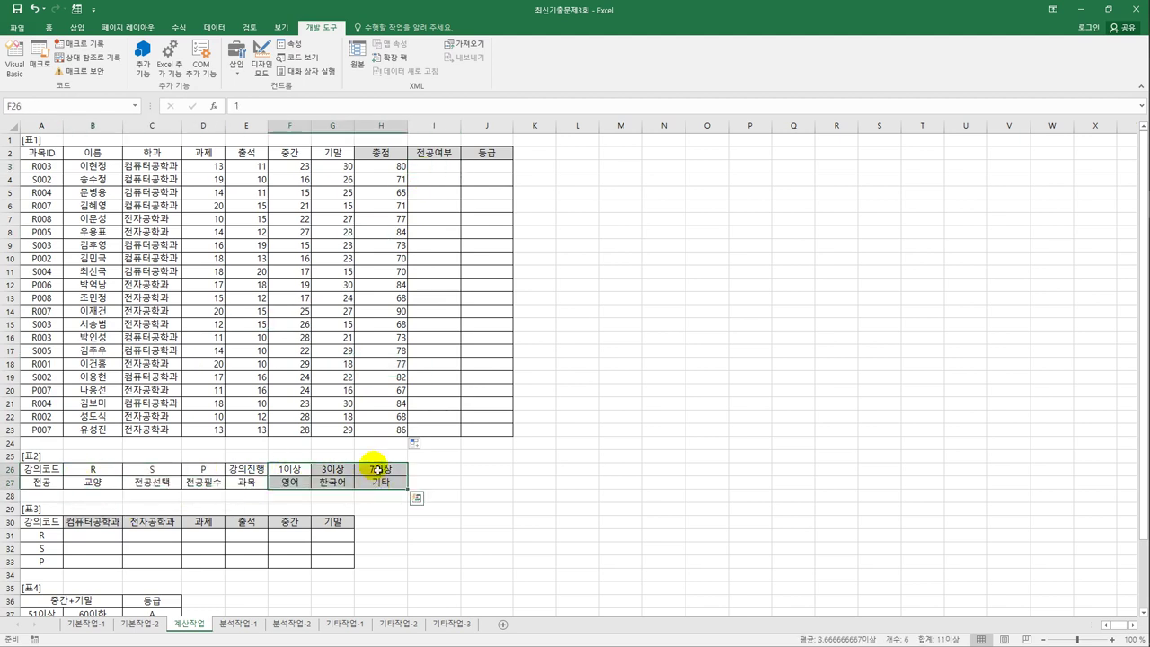
- Start an HLOOKUP formula in I3 with LEFT(A3,1) as the lookup value
{"action": "left_click", "coordinate": [435, 172]}
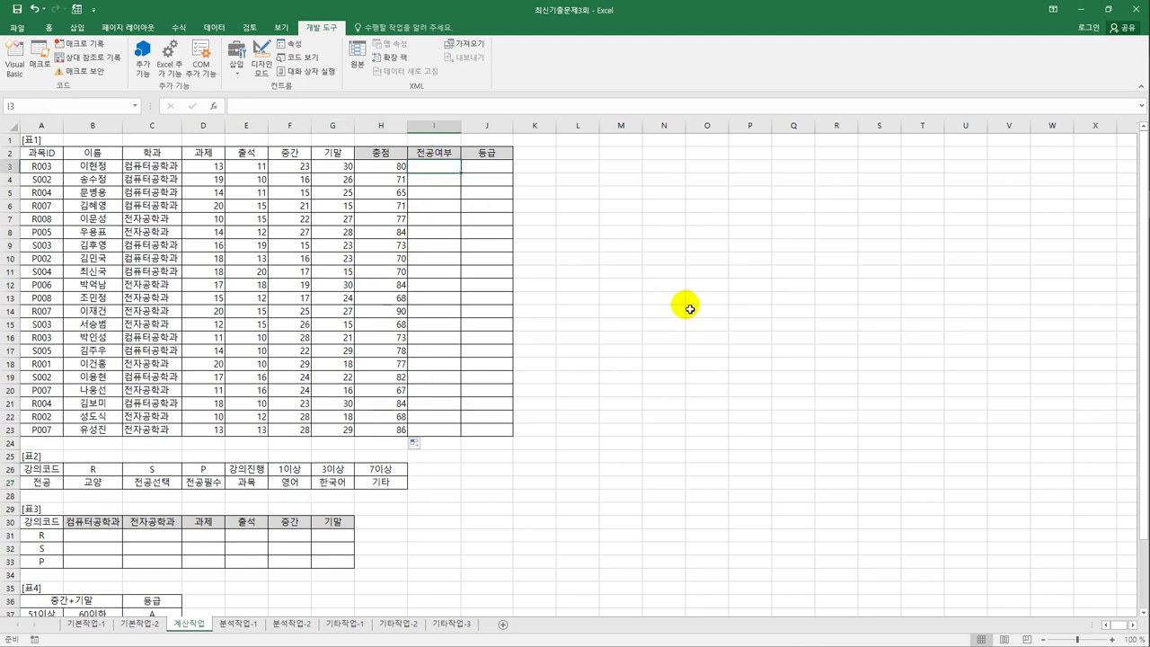
{"action": "type", "text": "="}
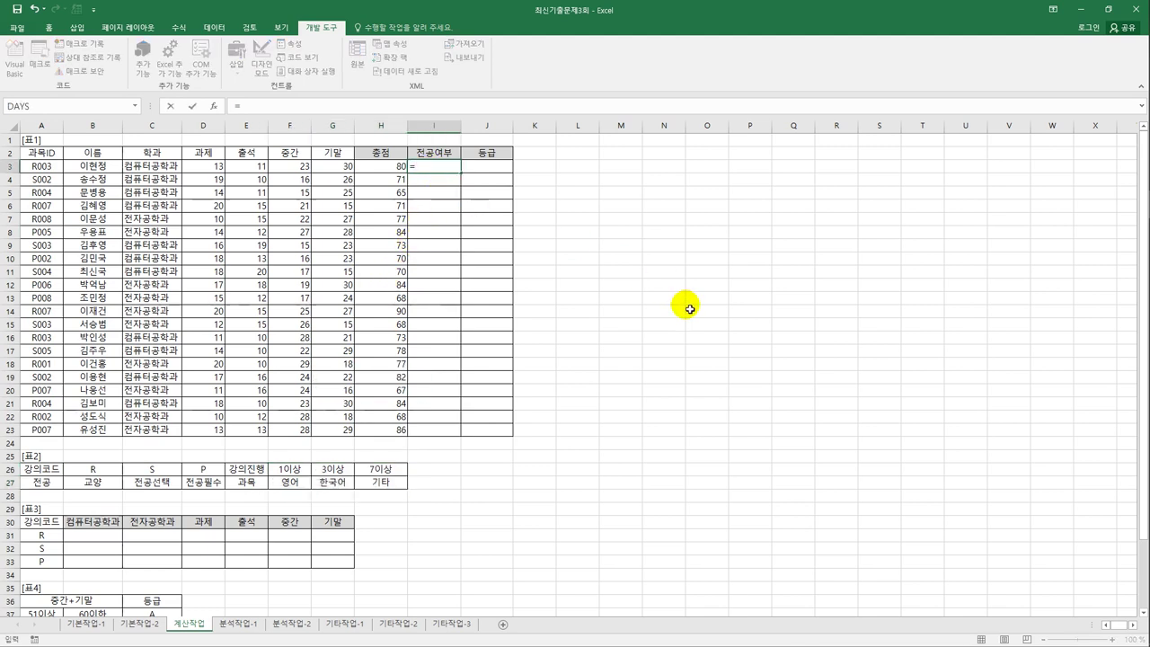
{"action": "type", "text": "jif"}
{"action": "key", "text": "BackSpace"}
{"action": "key", "text": "BackSpace"}
{"action": "key", "text": "BackSpace"}
{"action": "type", "text": "=hl"}
{"action": "key", "text": "Tab"}
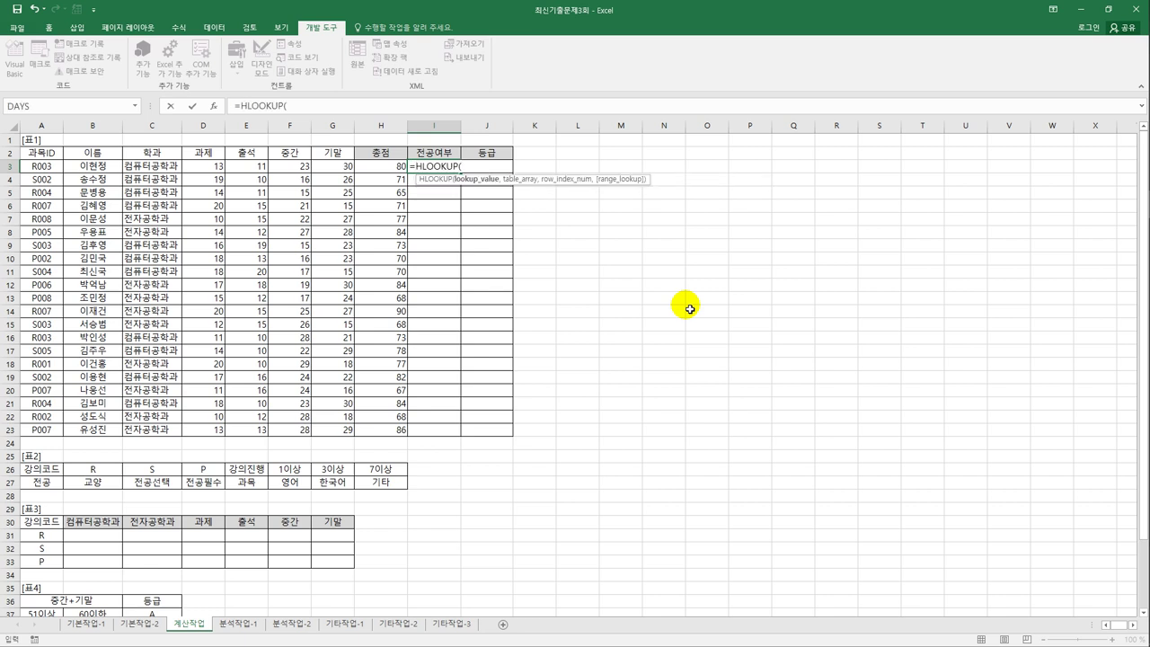
{"action": "type", "text": "lef"}
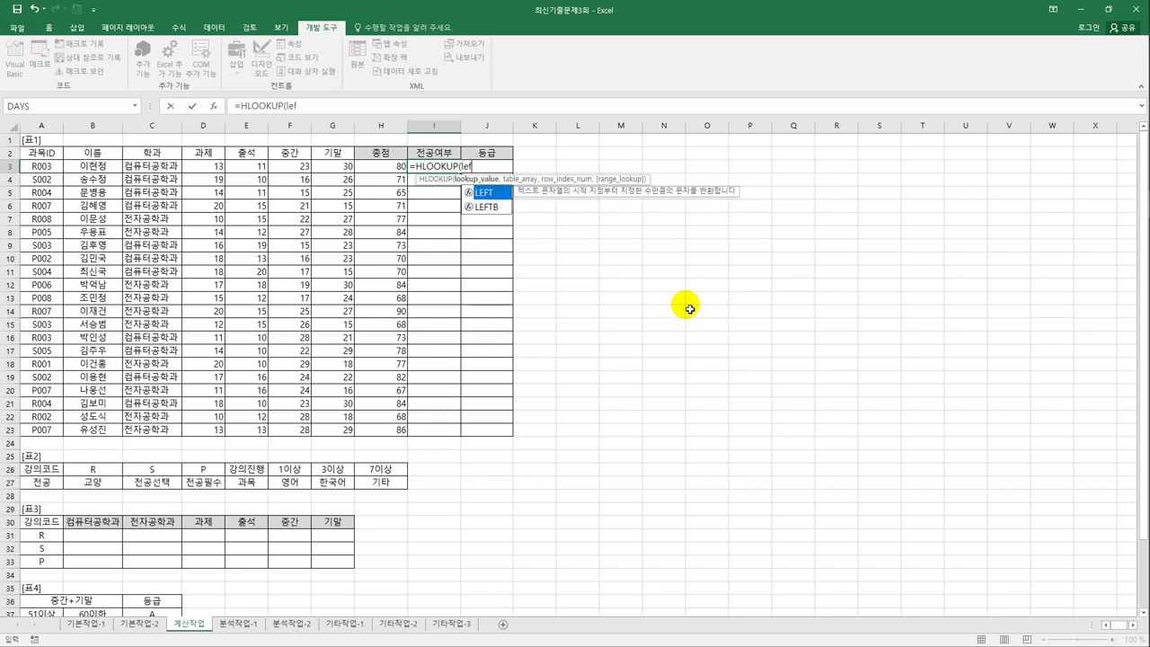
{"action": "key", "text": "Tab"}
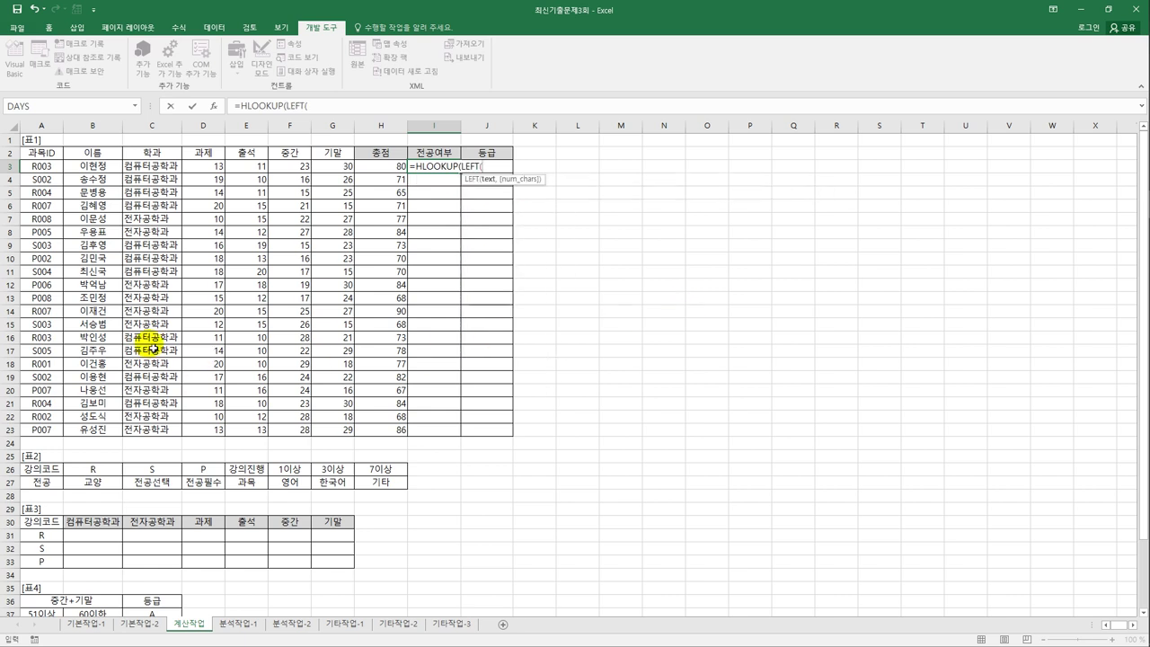
{"action": "left_click", "coordinate": [47, 166]}
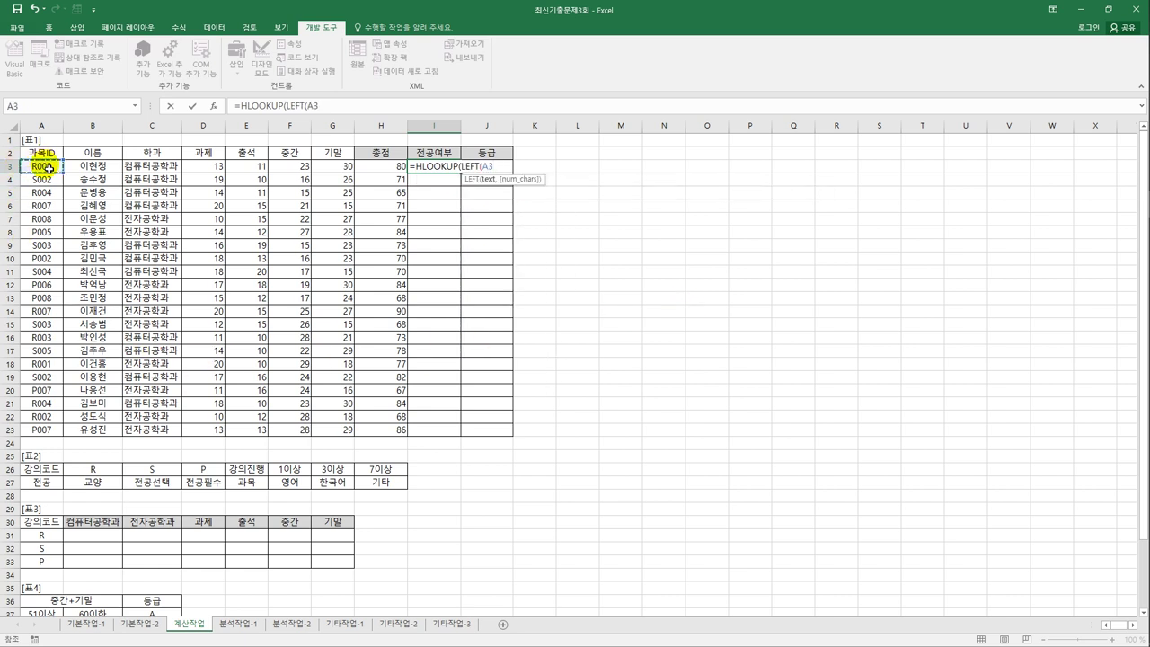
{"action": "type", "text": ",1),"}
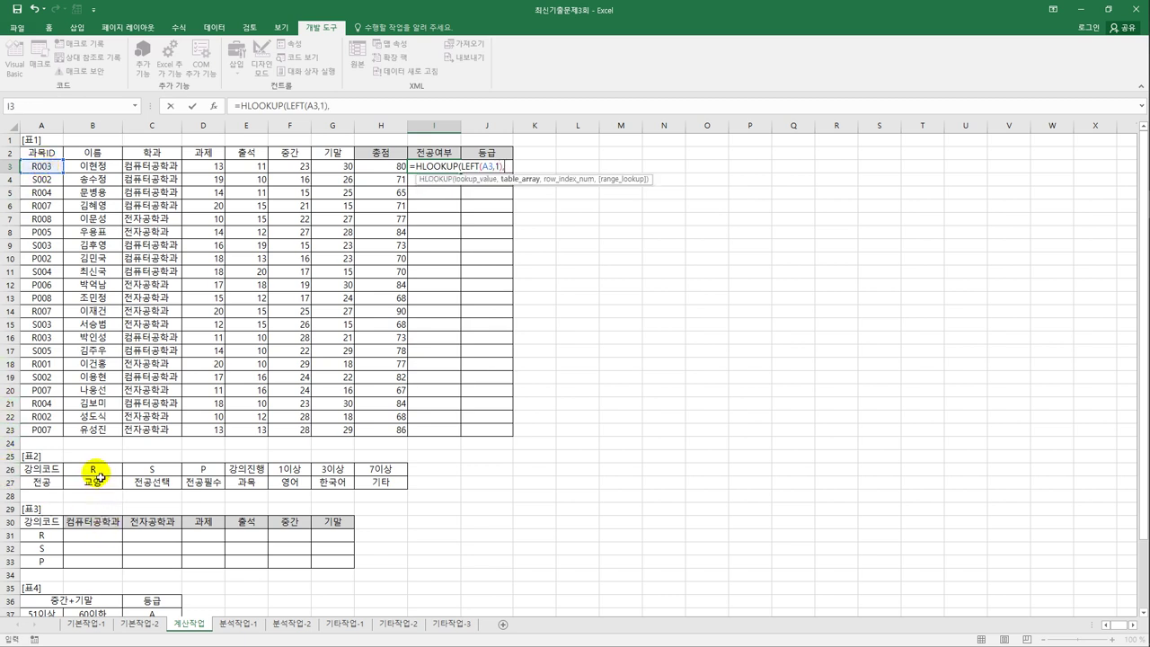
- Complete the HLOOKUP with table $B$26:$D$27, row 2 and match type 0, and fill it down to I23
{"action": "left_click_drag", "start_coordinate": [101, 475], "coordinate": [226, 480]}
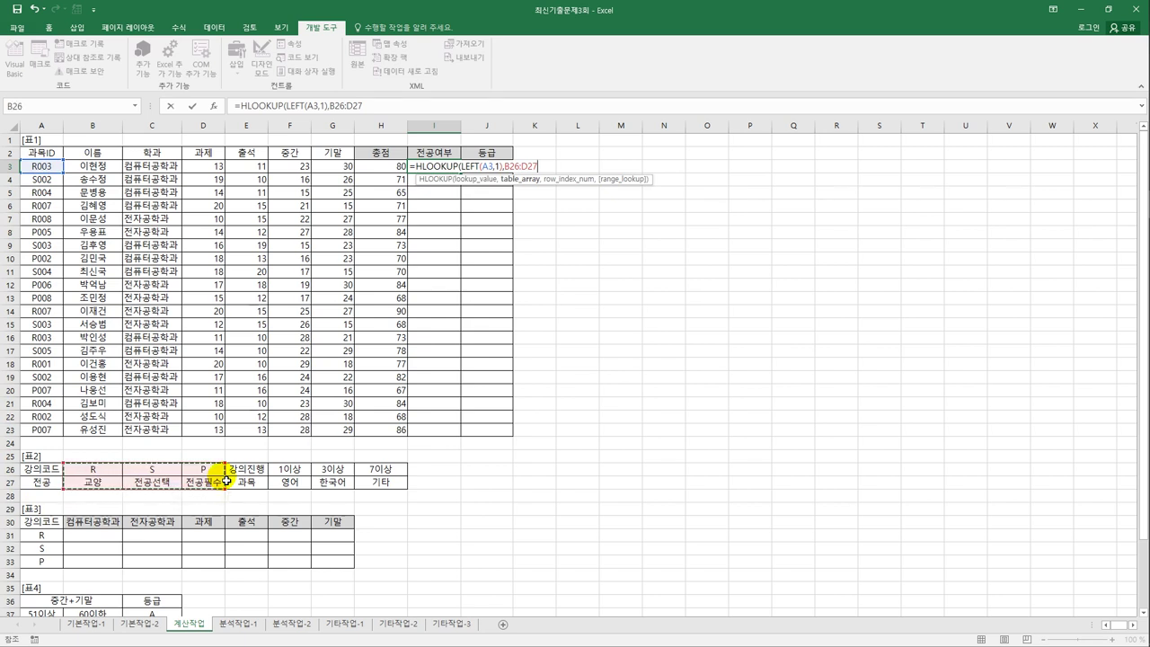
{"action": "key", "text": "F4"}
{"action": "type", "text": ","}
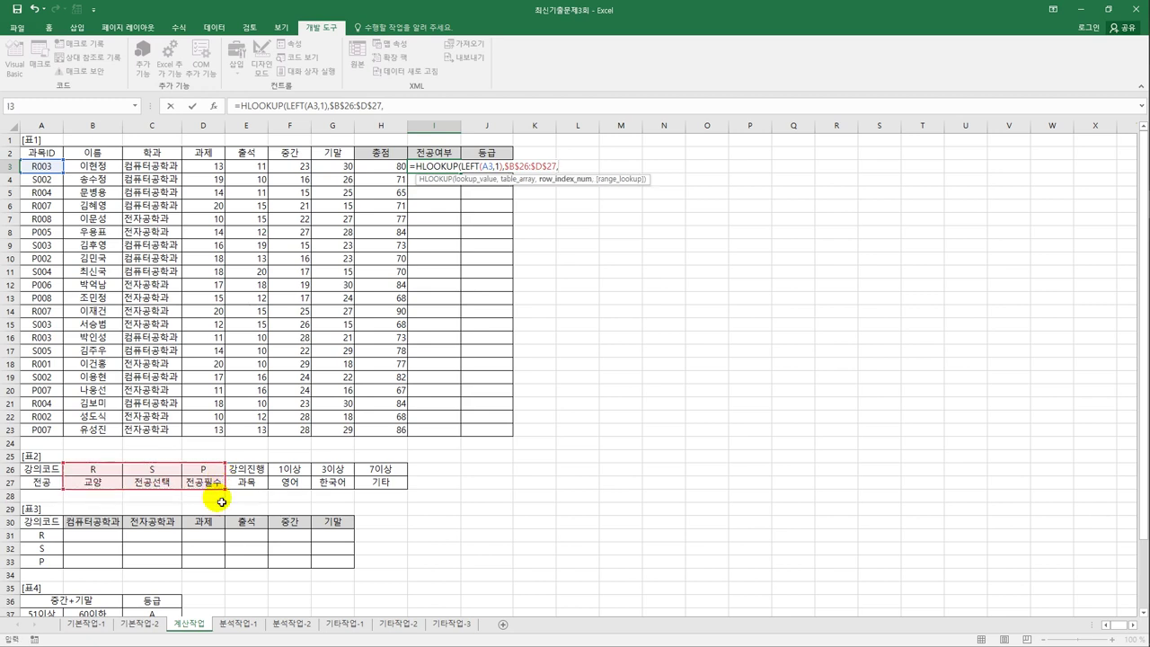
{"action": "type", "text": "2,0"}
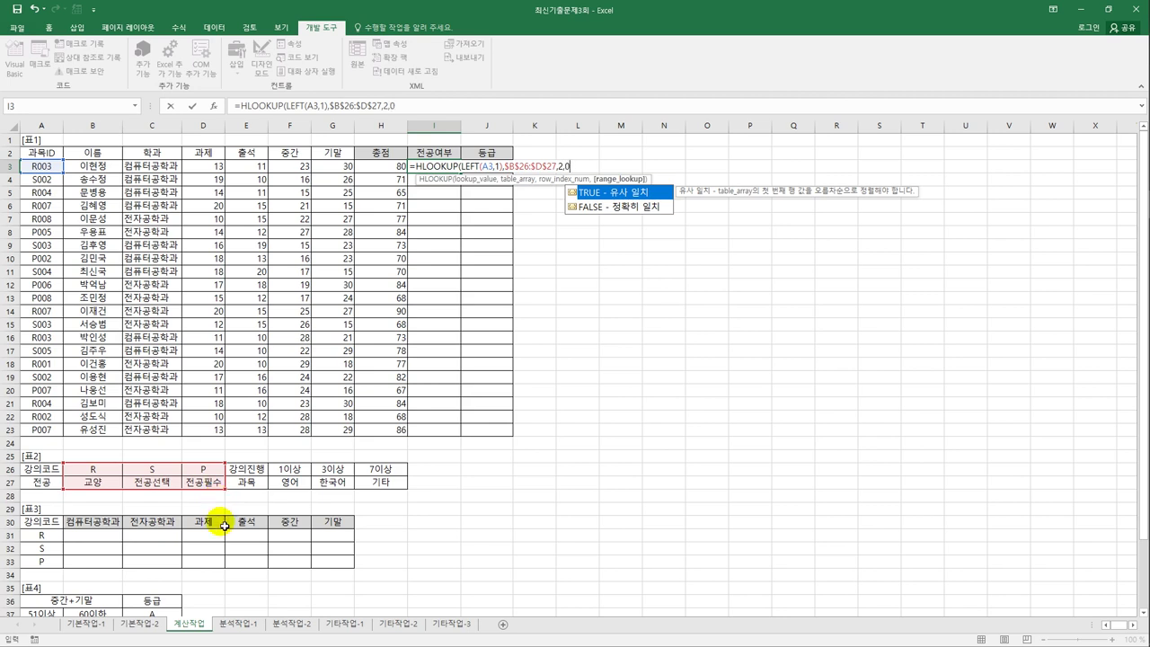
{"action": "type", "text": ")"}
{"action": "key", "text": "Return"}
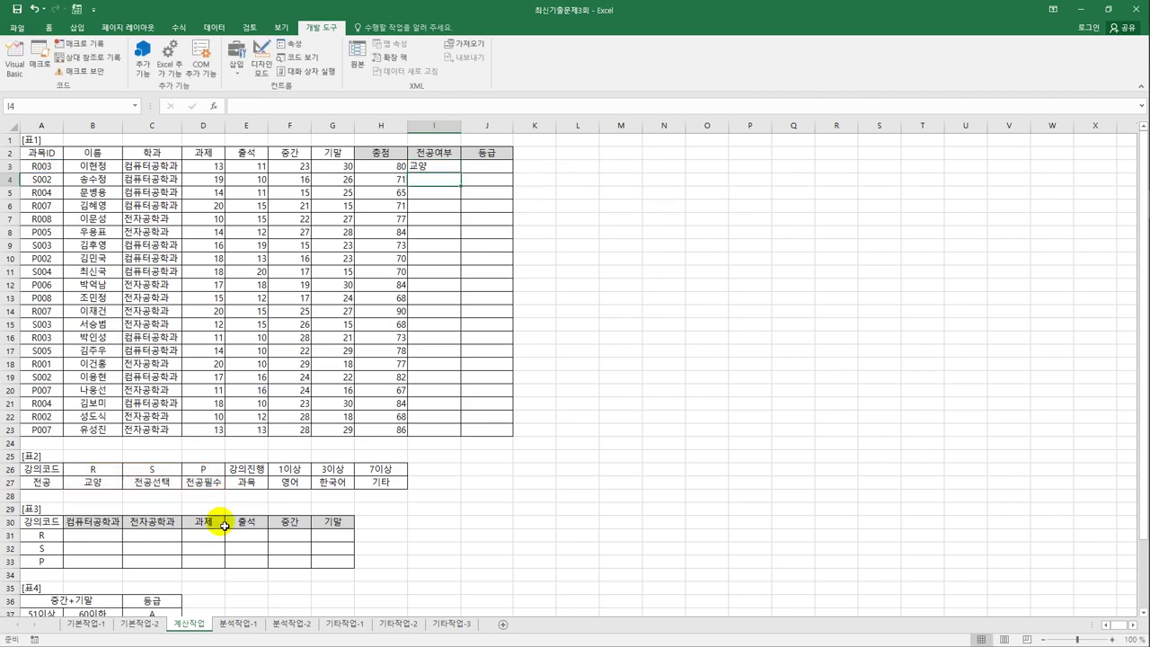
{"action": "left_click", "coordinate": [440, 169]}
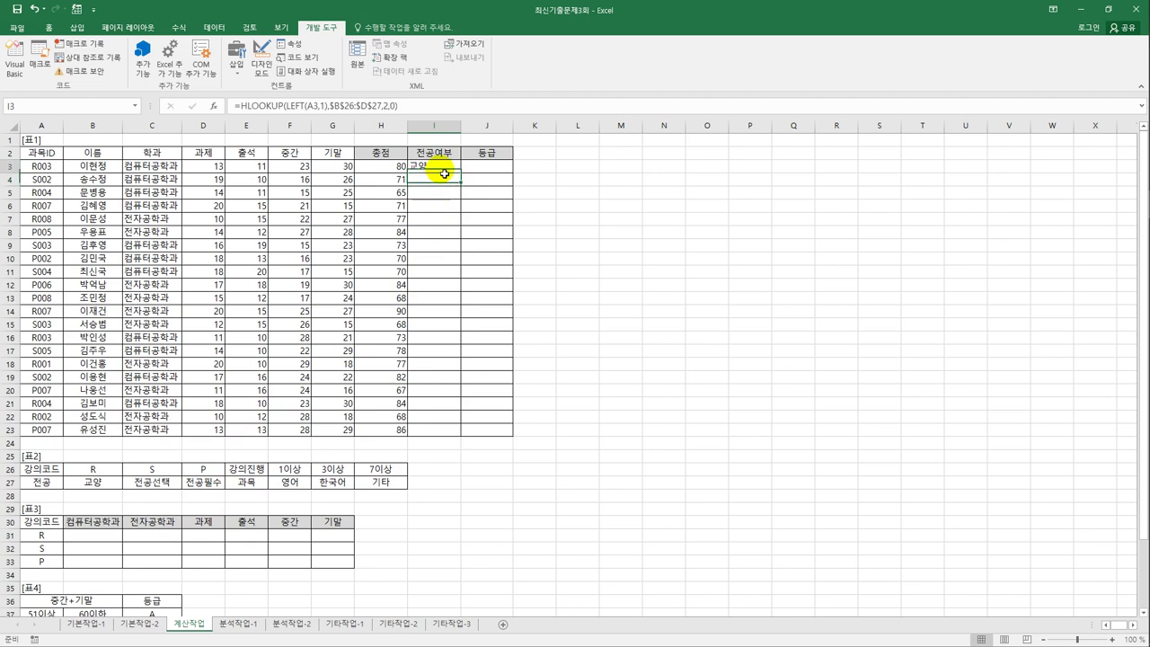
{"action": "left_click_drag", "start_coordinate": [460, 179], "coordinate": [473, 440]}
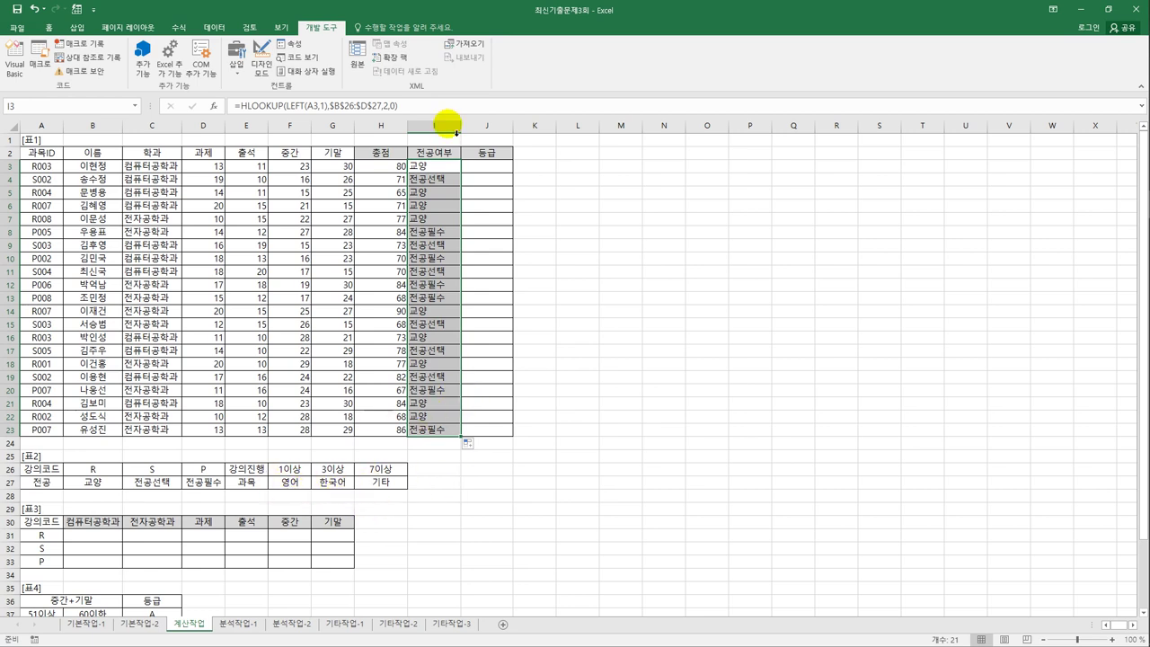
- Append an opening parenthesis and a second HLOOKUP with RIGHT(A3,1) as the lookup value to the formula in I3
{"action": "left_click", "coordinate": [417, 110]}
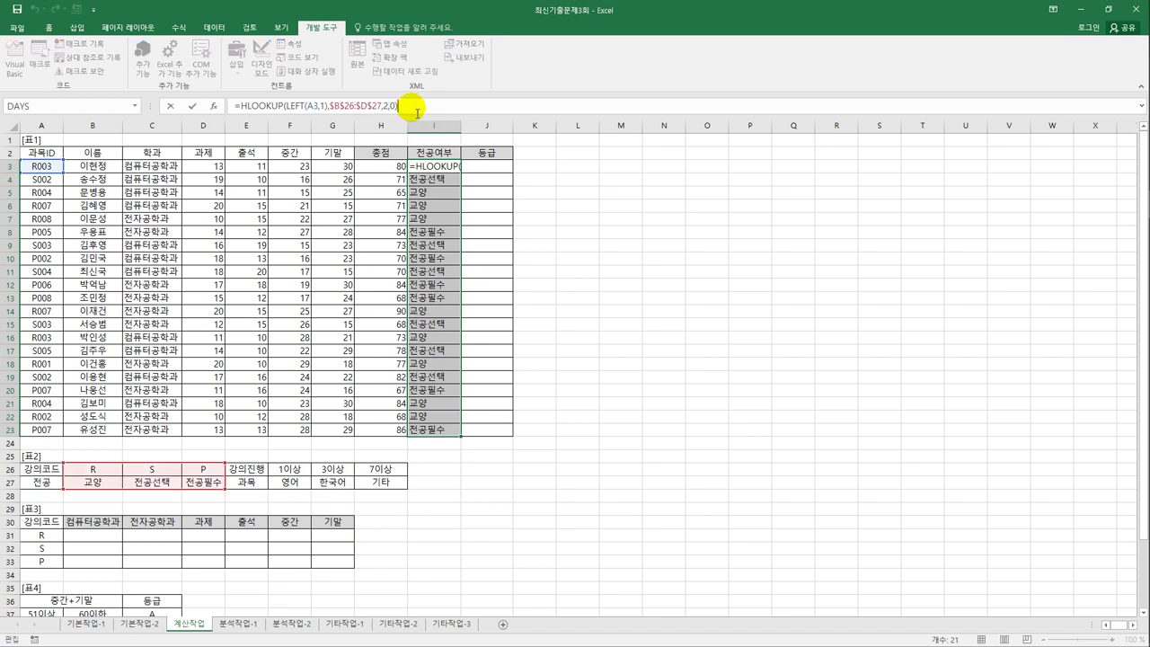
{"action": "type", "text": "&\"(\"&"}
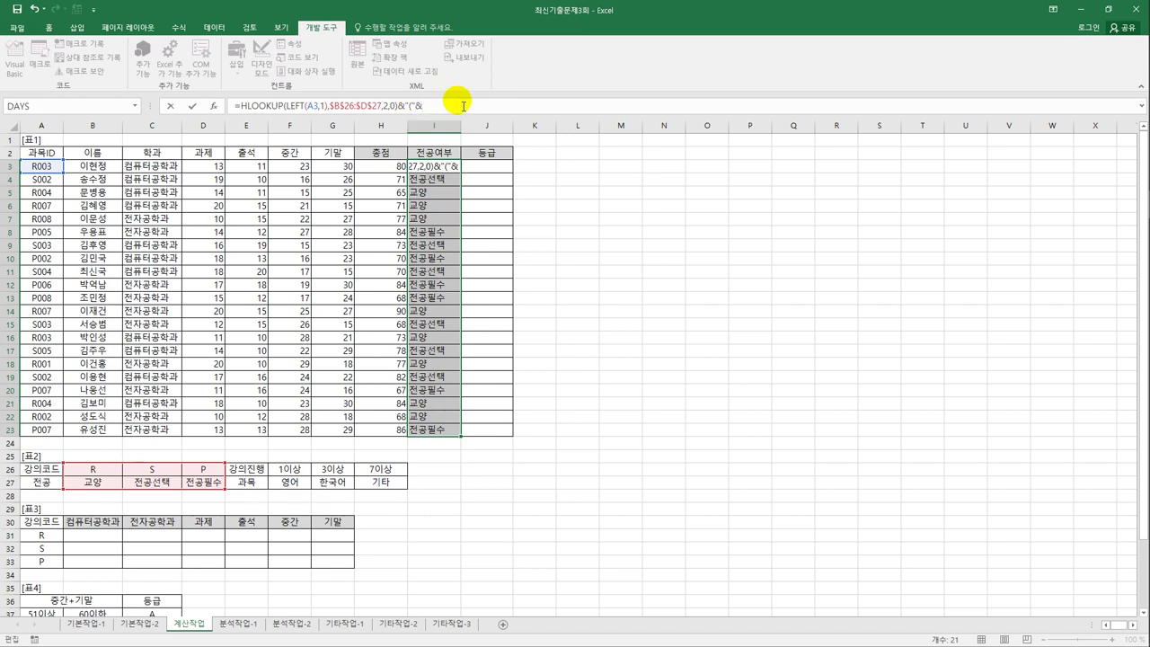
{"action": "type", "text": "hl"}
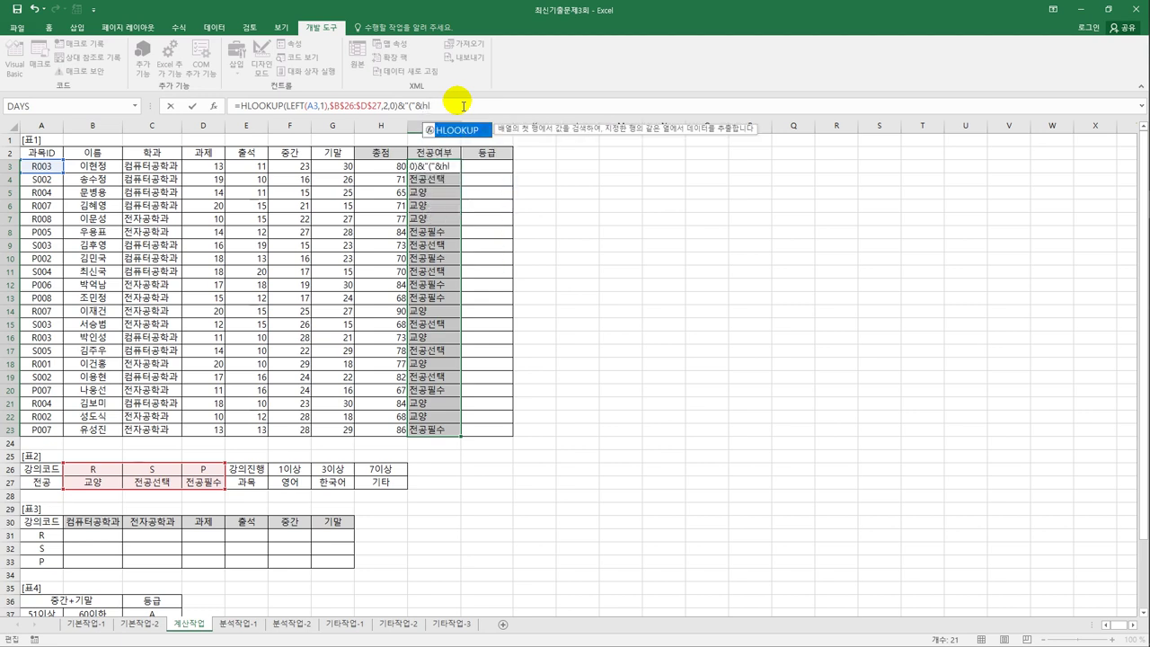
{"action": "key", "text": "Tab"}
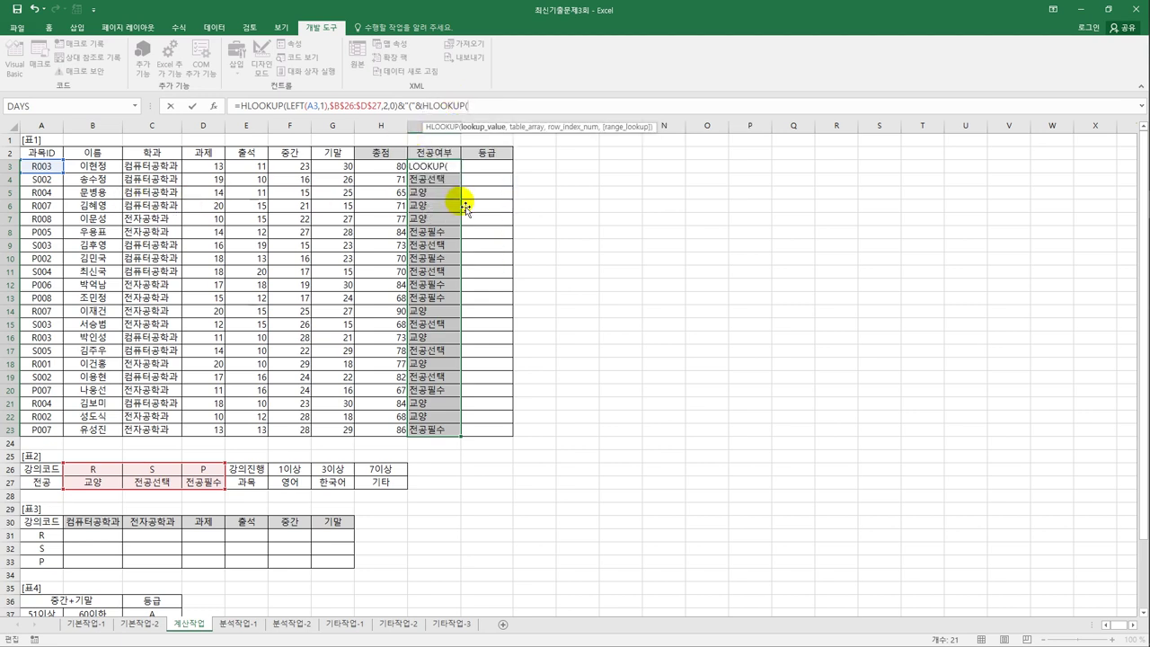
{"action": "type", "text": "righ"}
{"action": "key", "text": "Tab"}
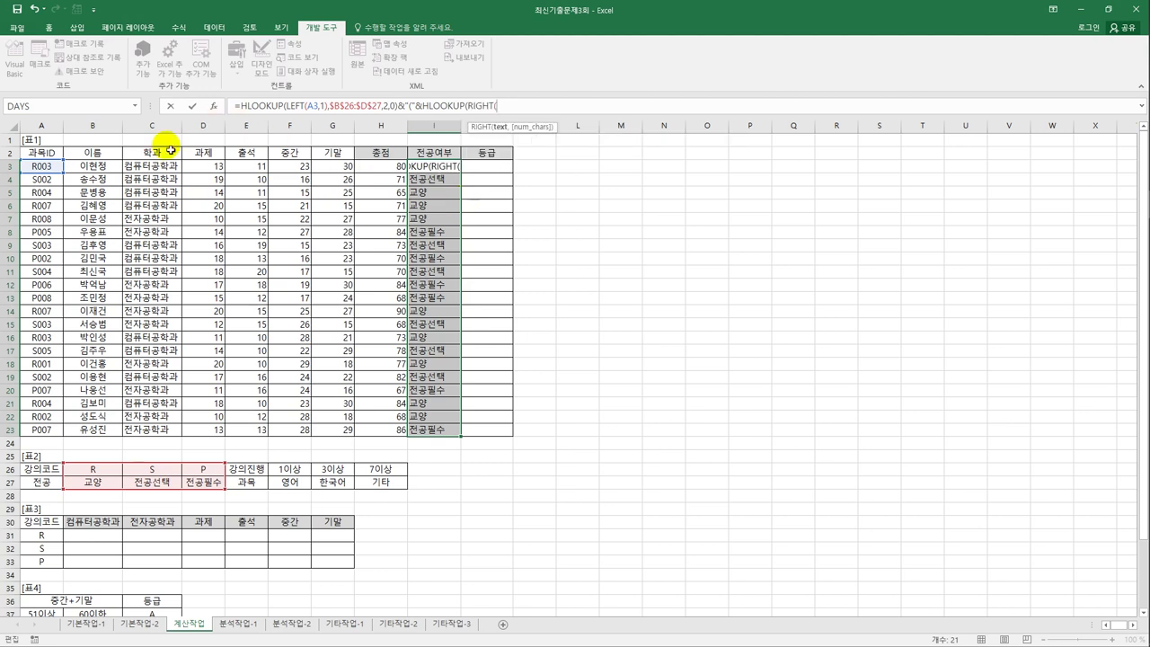
{"action": "left_click", "coordinate": [59, 172]}
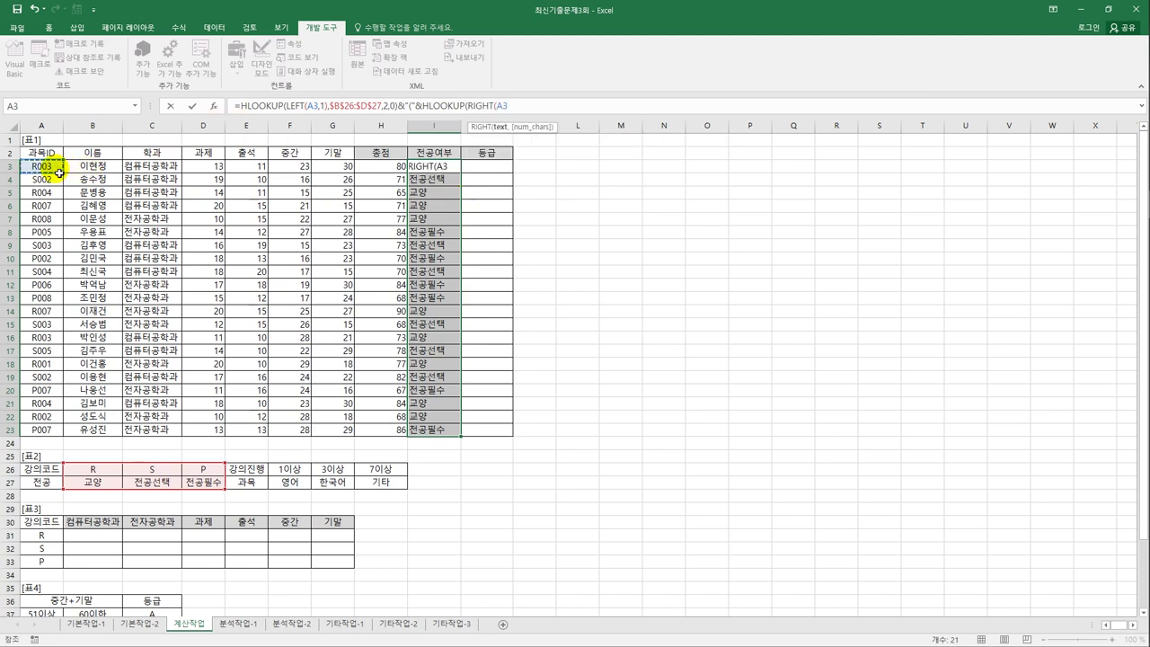
{"action": "type", "text": ",1),"}
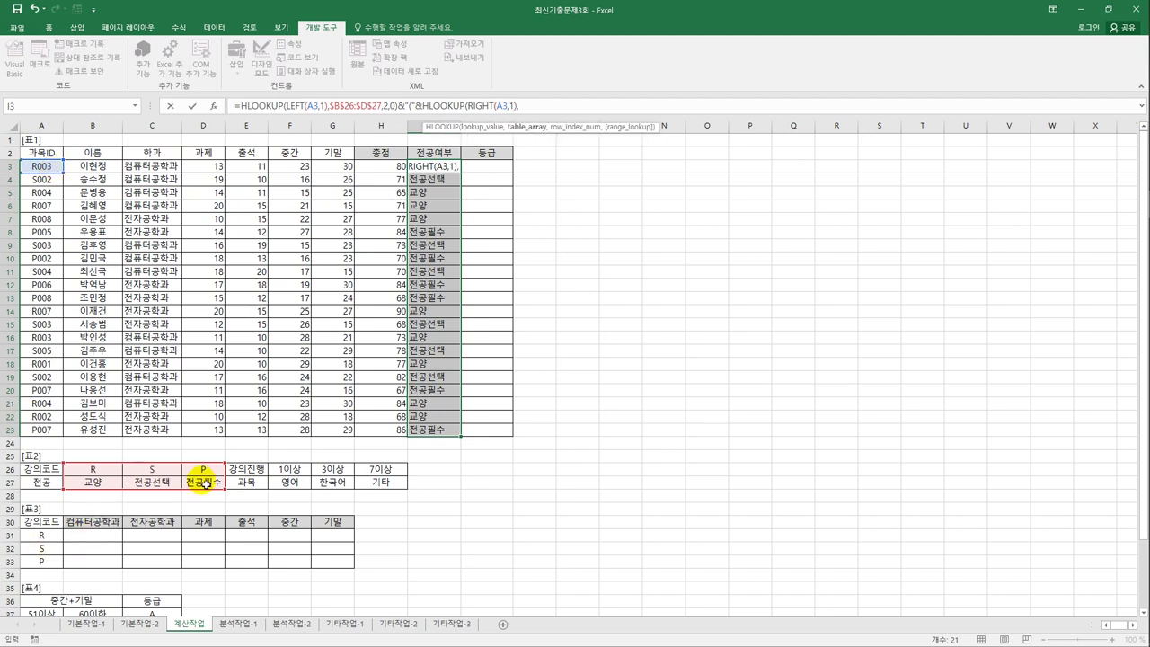
- Complete the second HLOOKUP with table $F$26:$H$27 and row 2, append a closing parenthesis, and enter the formula in I3
{"action": "left_click_drag", "start_coordinate": [289, 471], "coordinate": [374, 484]}
{"action": "key", "text": "F4"}
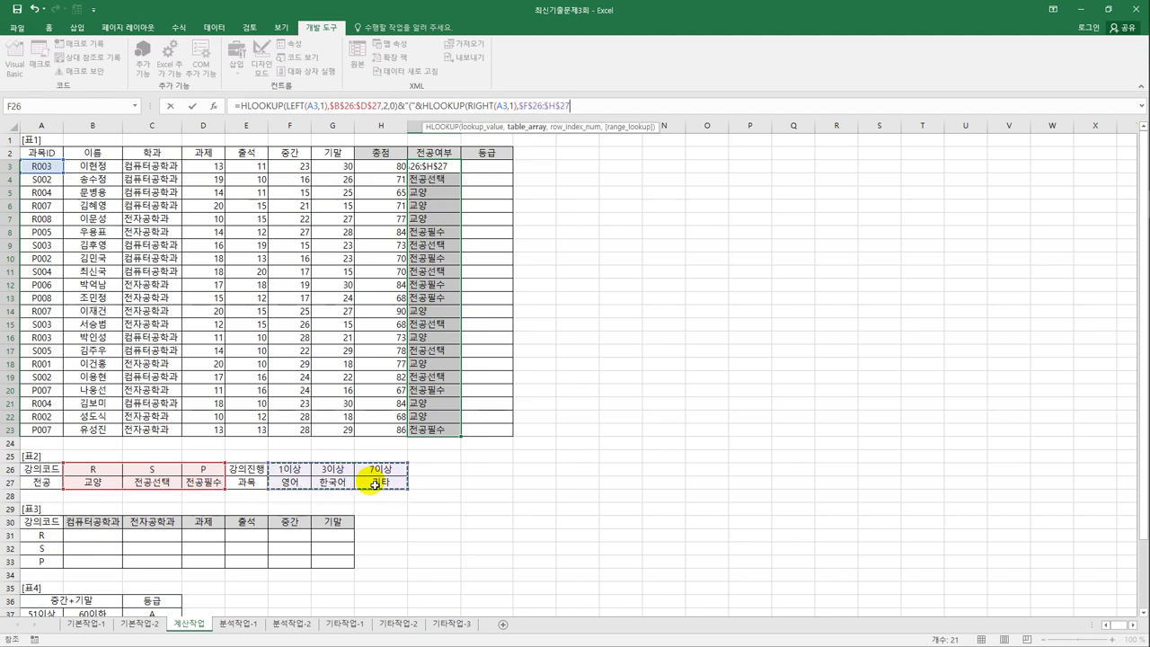
{"action": "type", "text": ","}
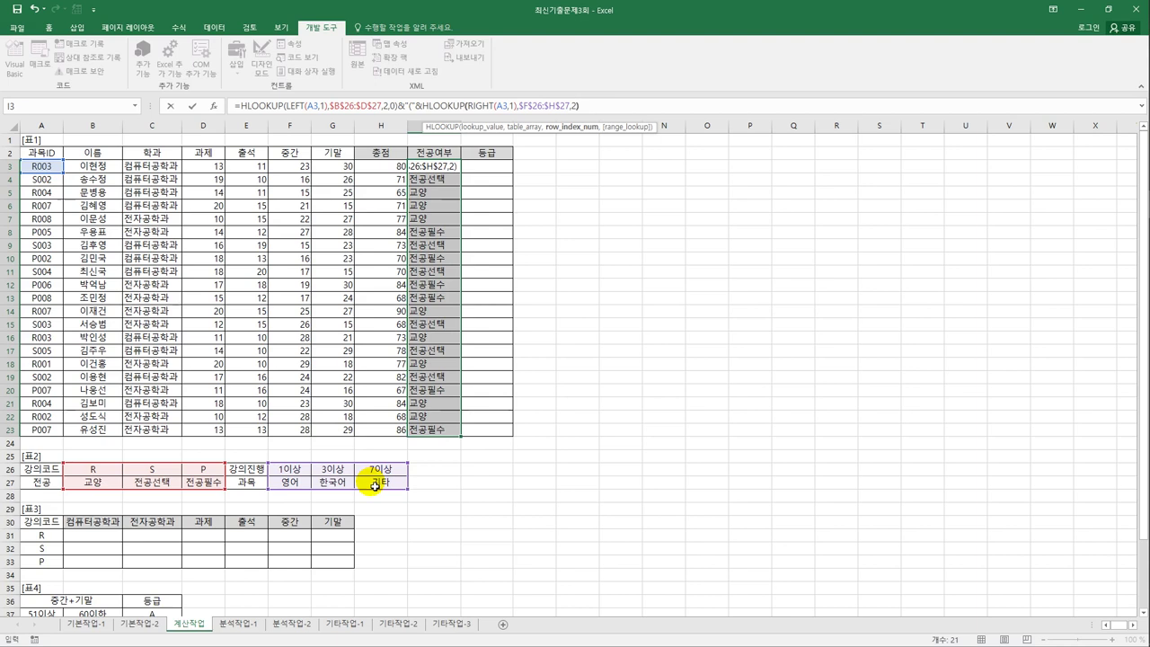
{"action": "type", "text": "2)"}
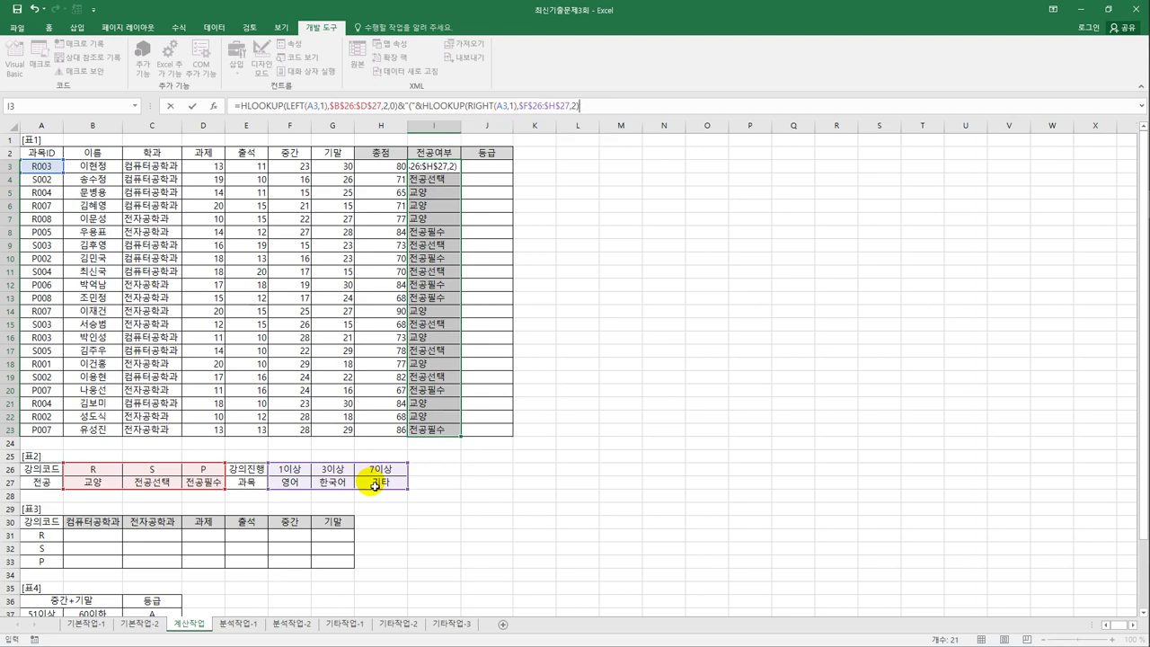
{"action": "type", "text": "&\")\""}
{"action": "key", "text": "Return"}
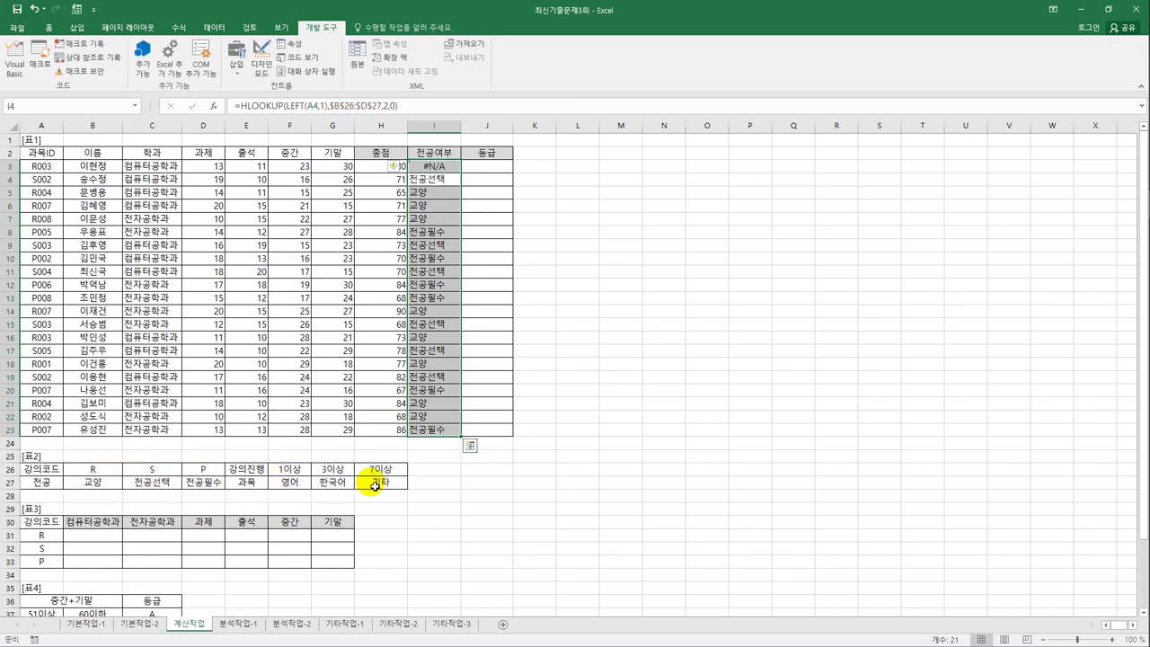
{"action": "key", "text": "Up"}
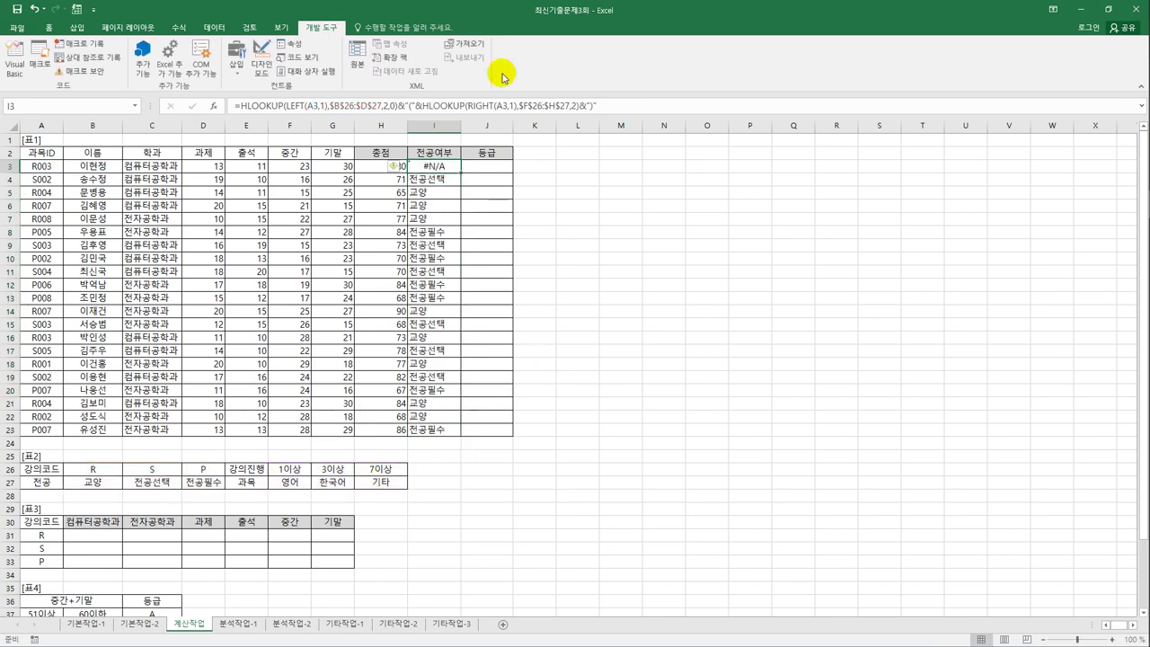
- Examine the I3 formula, the 강의진행 header values in 표2 and the custom number format of F26
{"action": "left_click", "coordinate": [610, 115]}
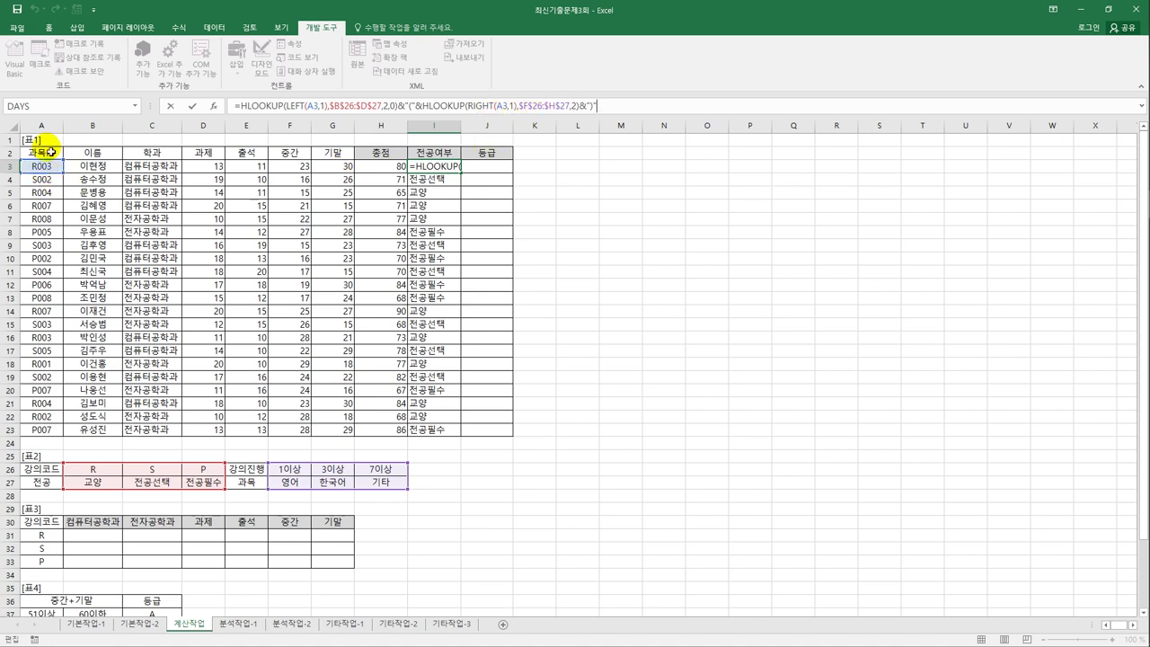
{"action": "left_click", "coordinate": [298, 474]}
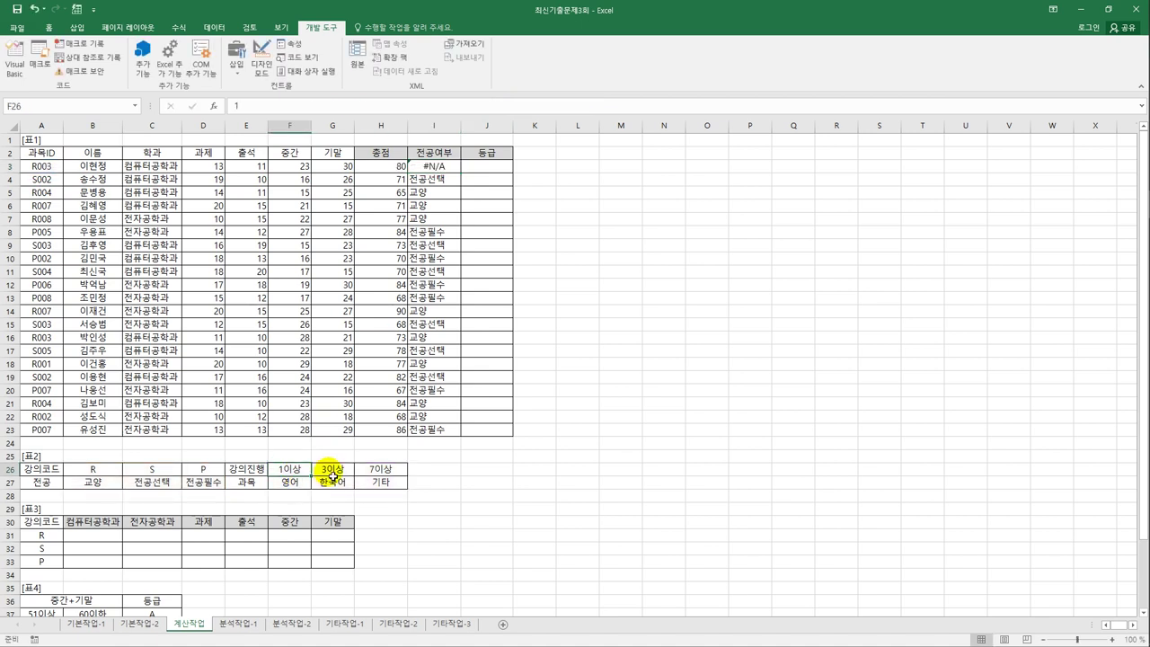
{"action": "left_click", "coordinate": [393, 474]}
{"action": "left_click", "coordinate": [295, 470]}
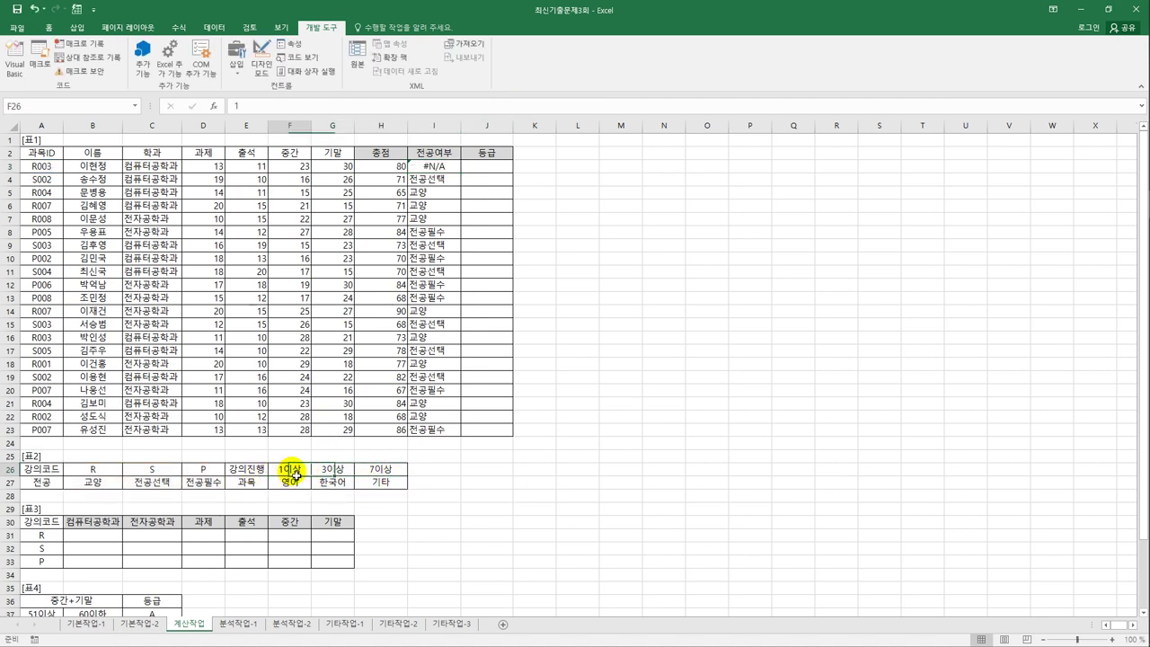
{"action": "right_click", "coordinate": [307, 463]}
{"action": "left_click", "coordinate": [338, 401]}
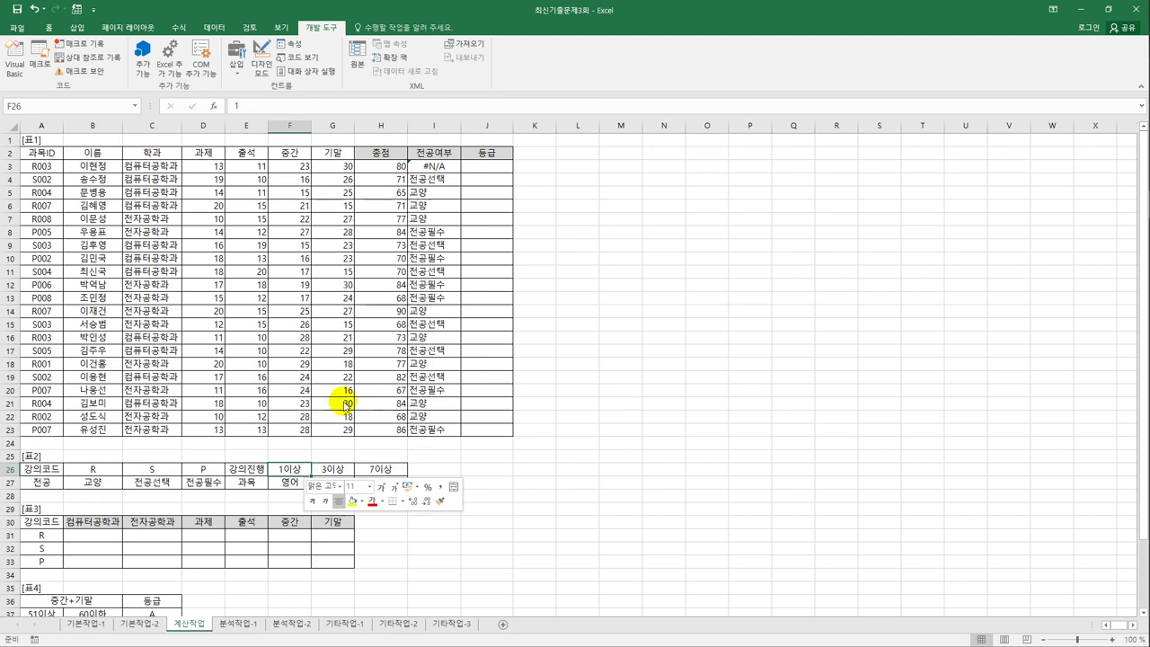
{"action": "left_click", "coordinate": [205, 265]}
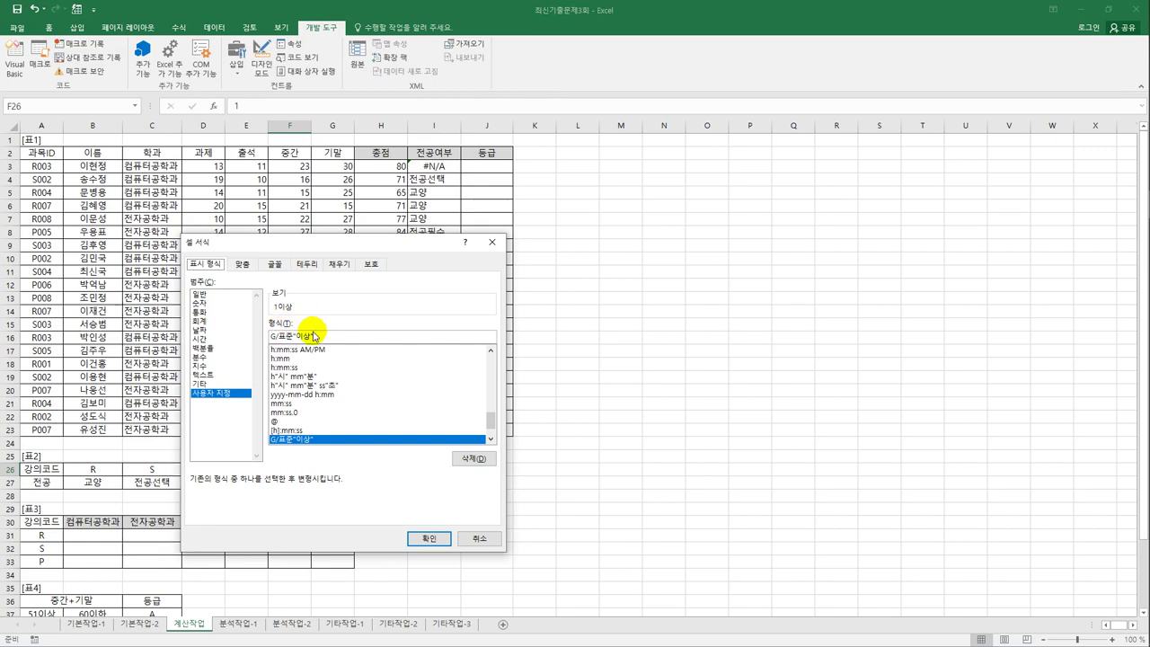
{"action": "left_click", "coordinate": [479, 538]}
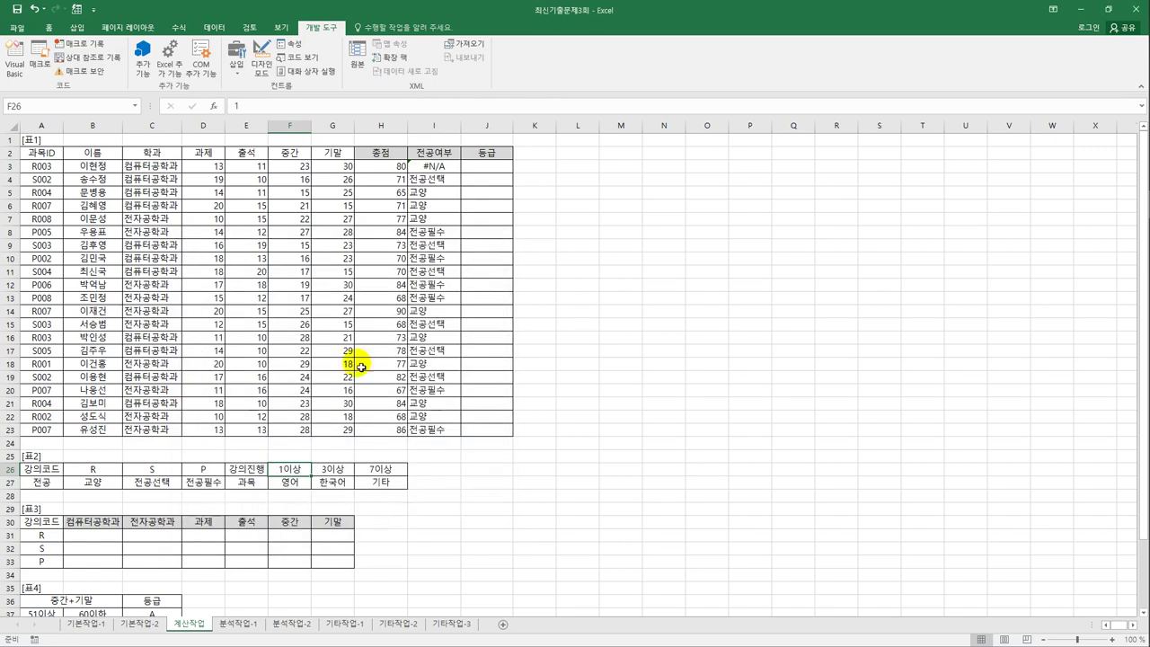
- Wrap RIGHT(A3,1) in the second HLOOKUP of I3 with the VALUE function
{"action": "left_click", "coordinate": [437, 168]}
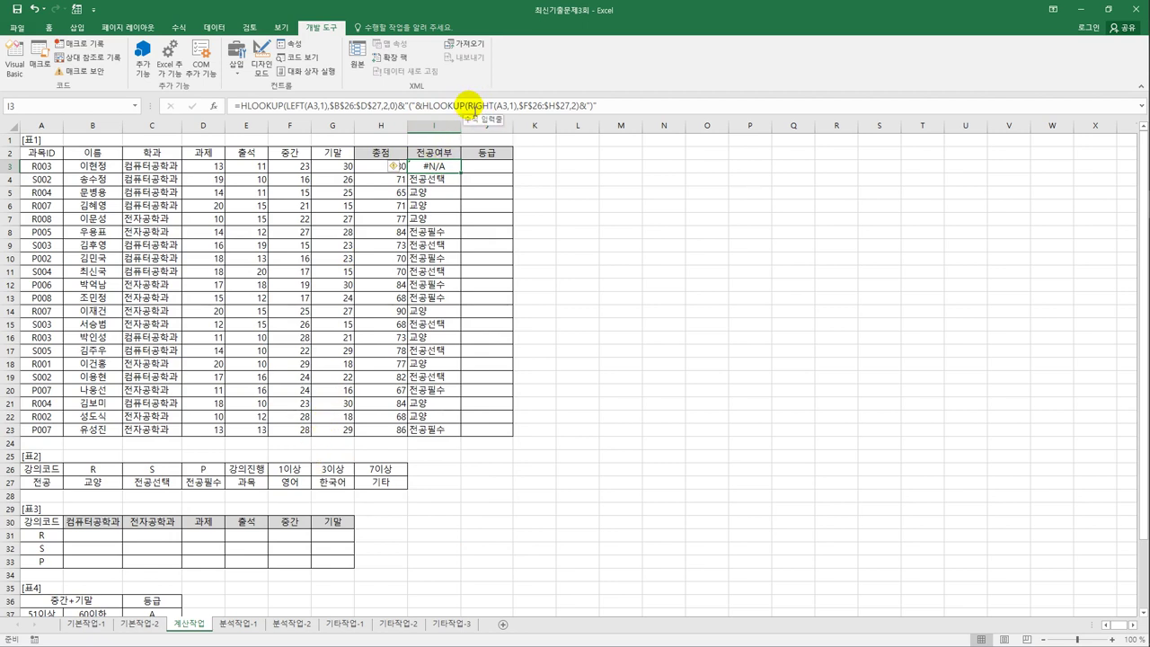
{"action": "left_click", "coordinate": [473, 106]}
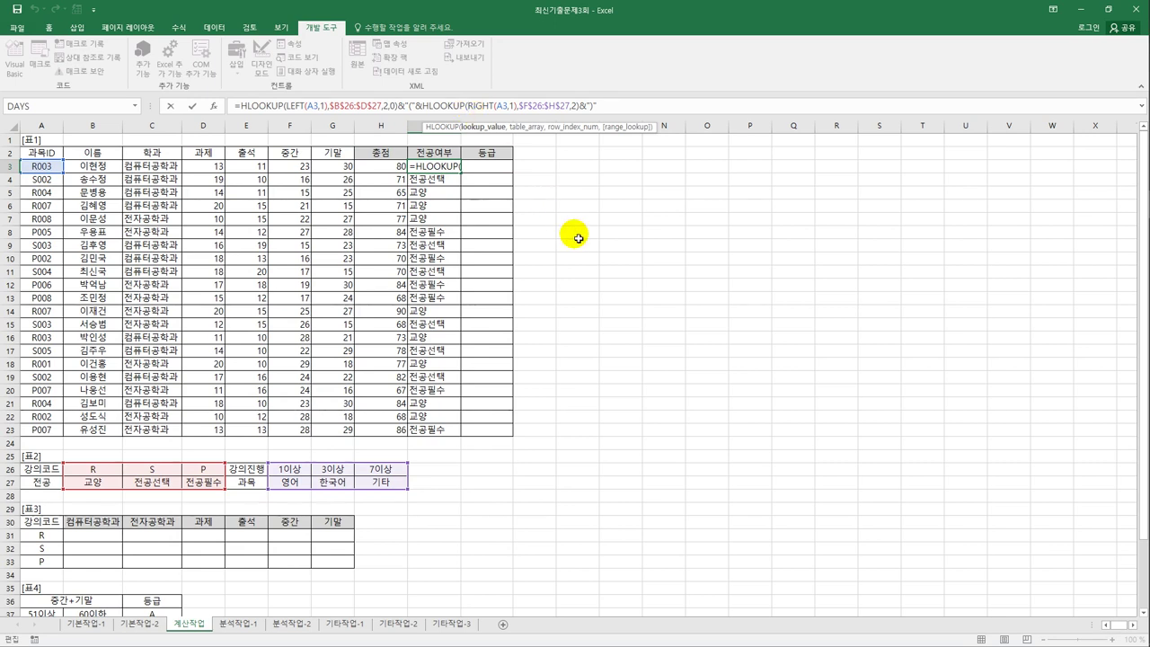
{"action": "type", "text": "va"}
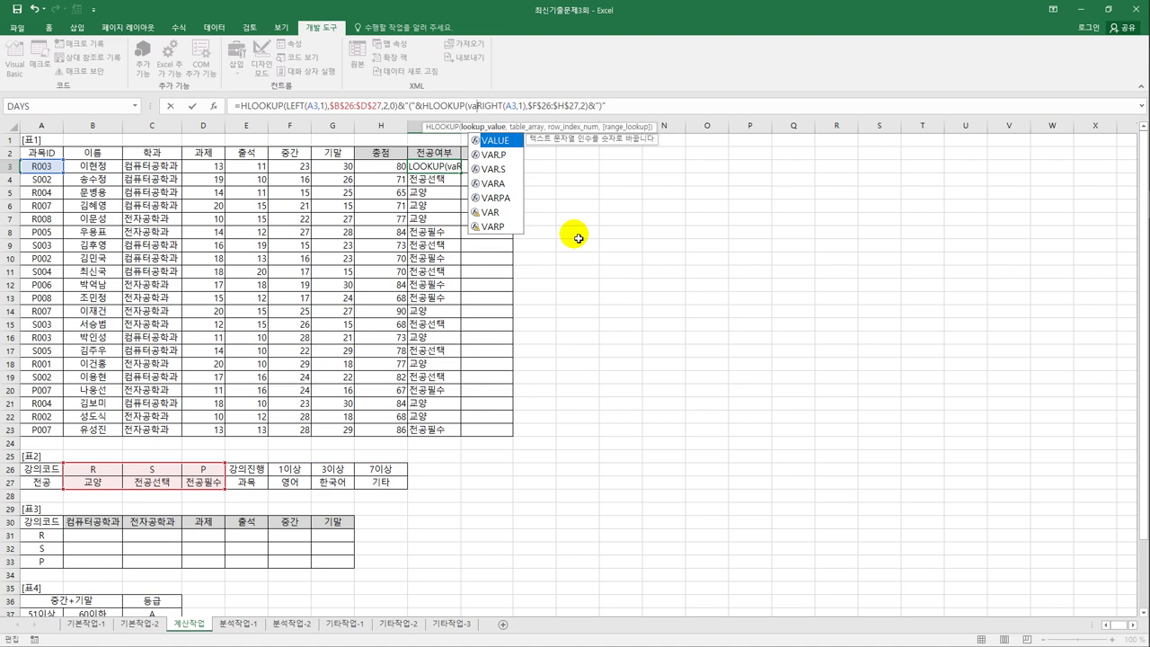
{"action": "key", "text": "Tab"}
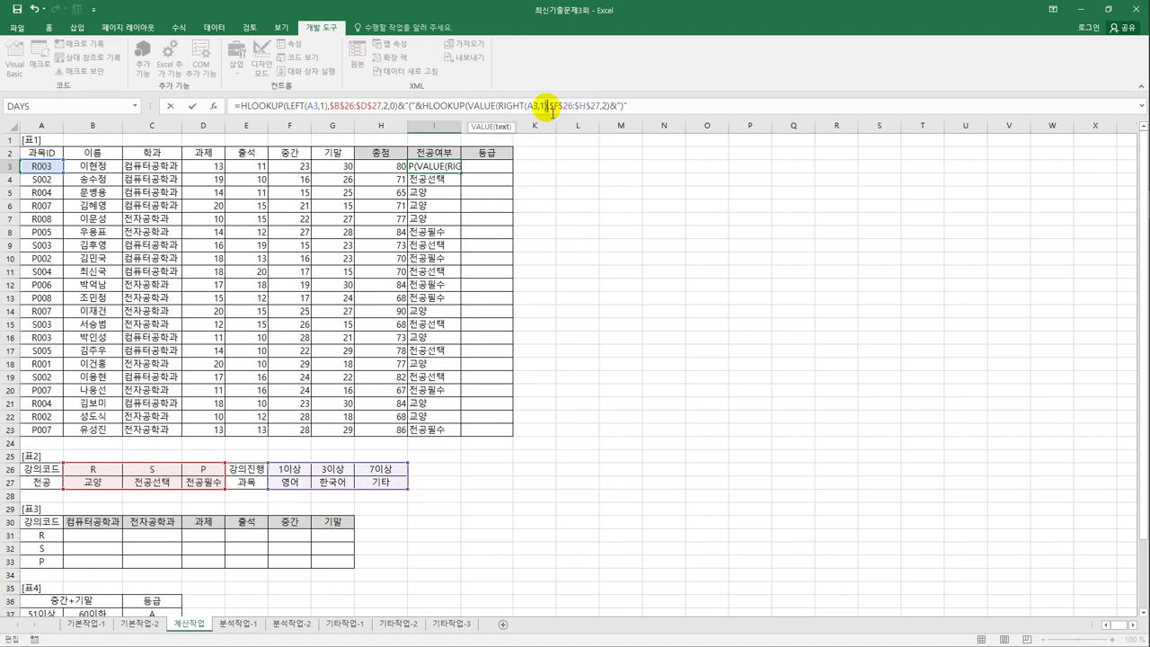
{"action": "left_click", "coordinate": [547, 106]}
{"action": "type", "text": ")"}
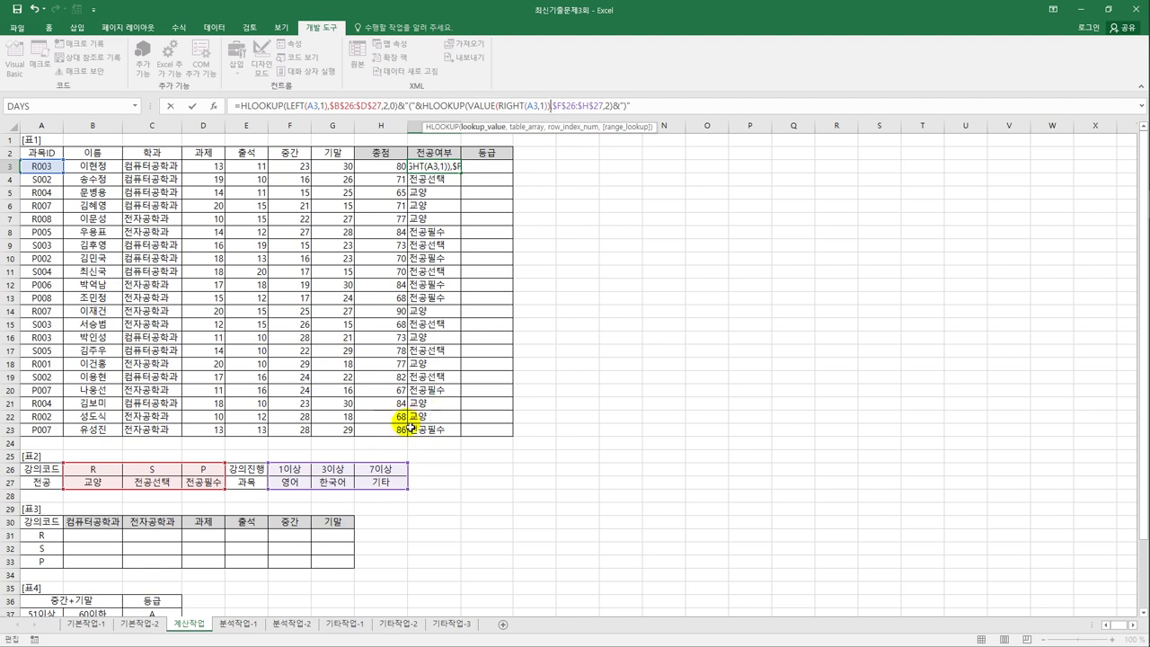
{"action": "key", "text": "ctrl+Return"}
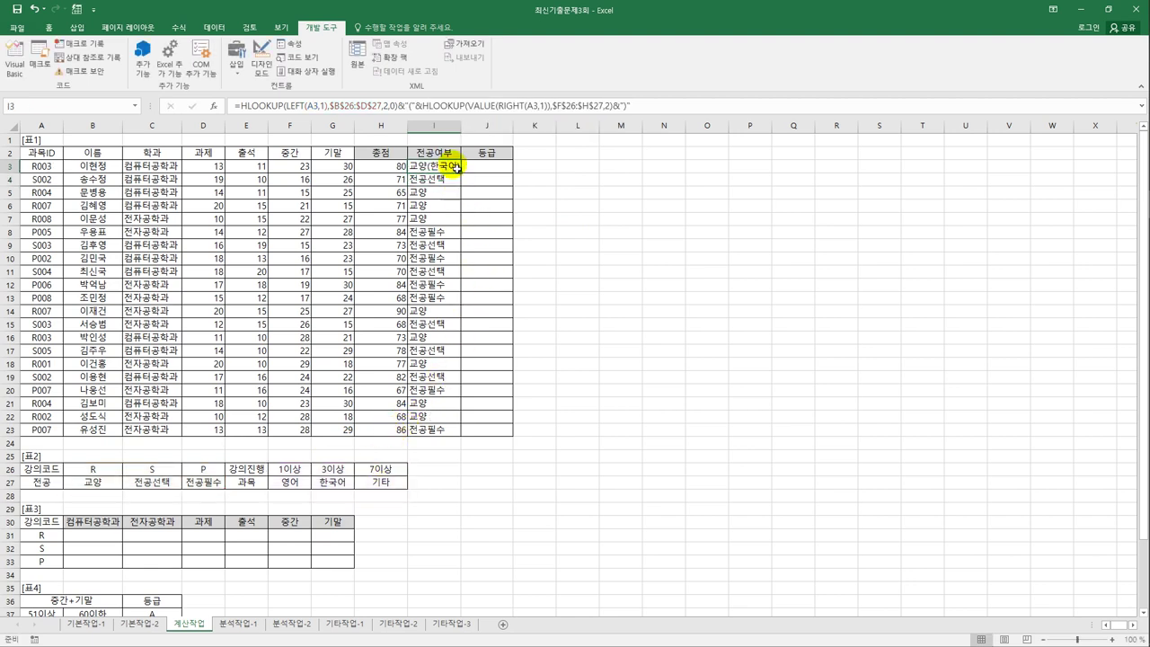
- Fill the 전공여부 formula from I3 down to I23 and autofit the width of column I
{"action": "left_click_drag", "start_coordinate": [465, 178], "coordinate": [468, 438]}
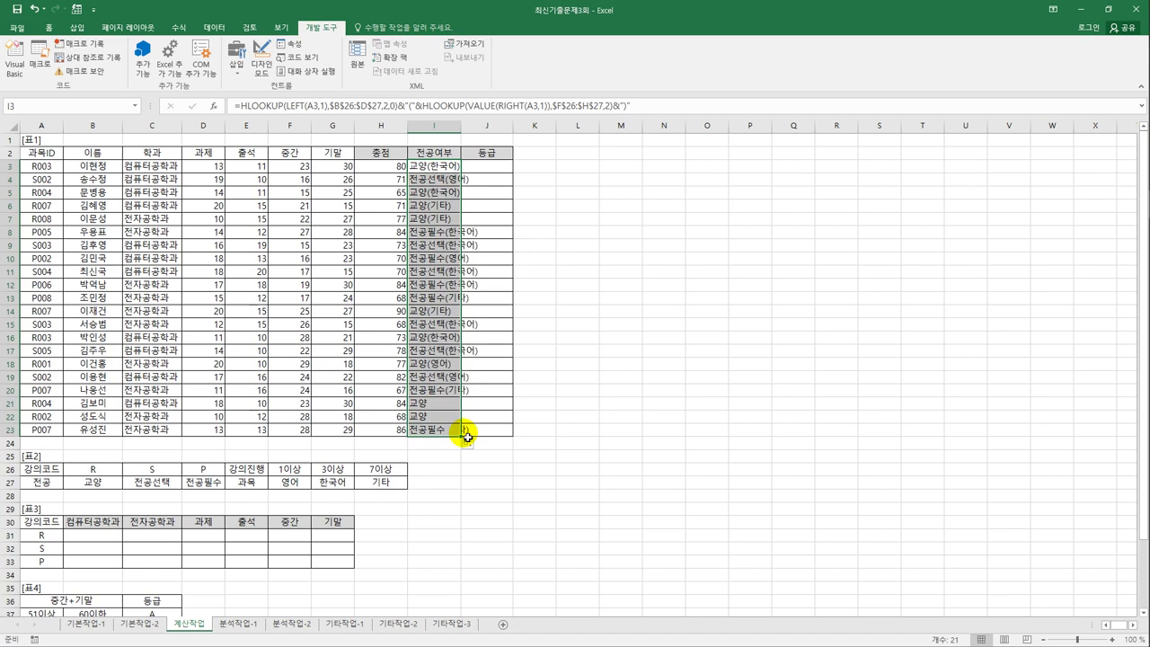
{"action": "double_click", "coordinate": [462, 131]}
{"action": "left_click", "coordinate": [447, 166]}
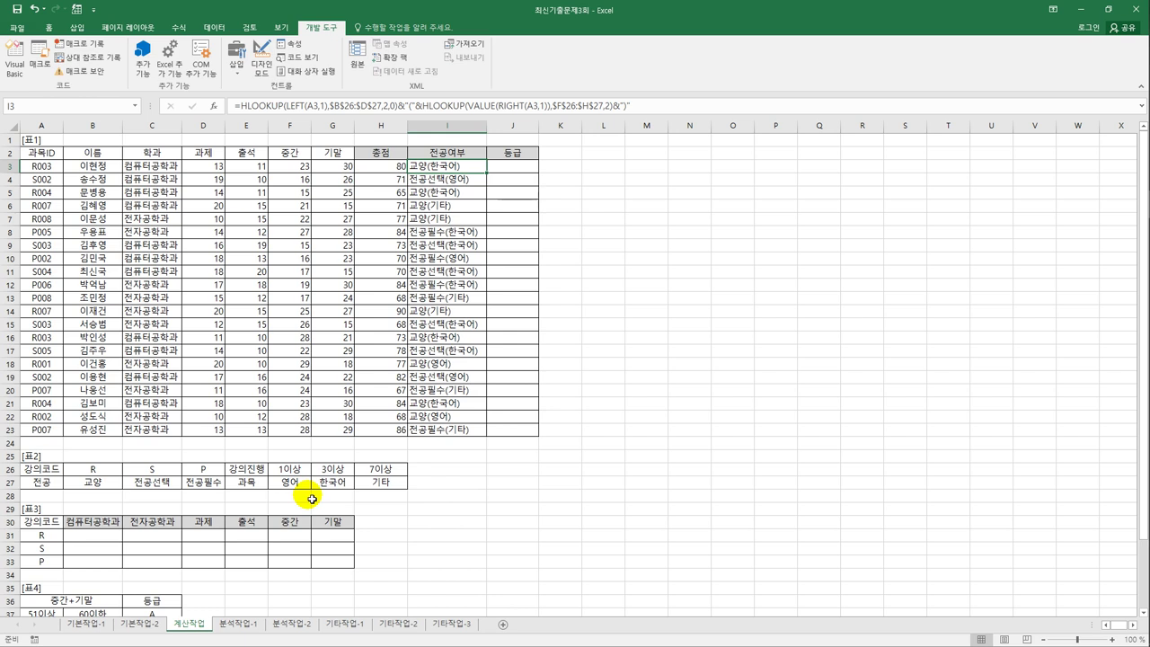
- Examine the empty 등급 column and the 표4 grade table, comparing the upper limits in B37:B42 with the grades in C37:C42
{"action": "left_click", "coordinate": [519, 171]}
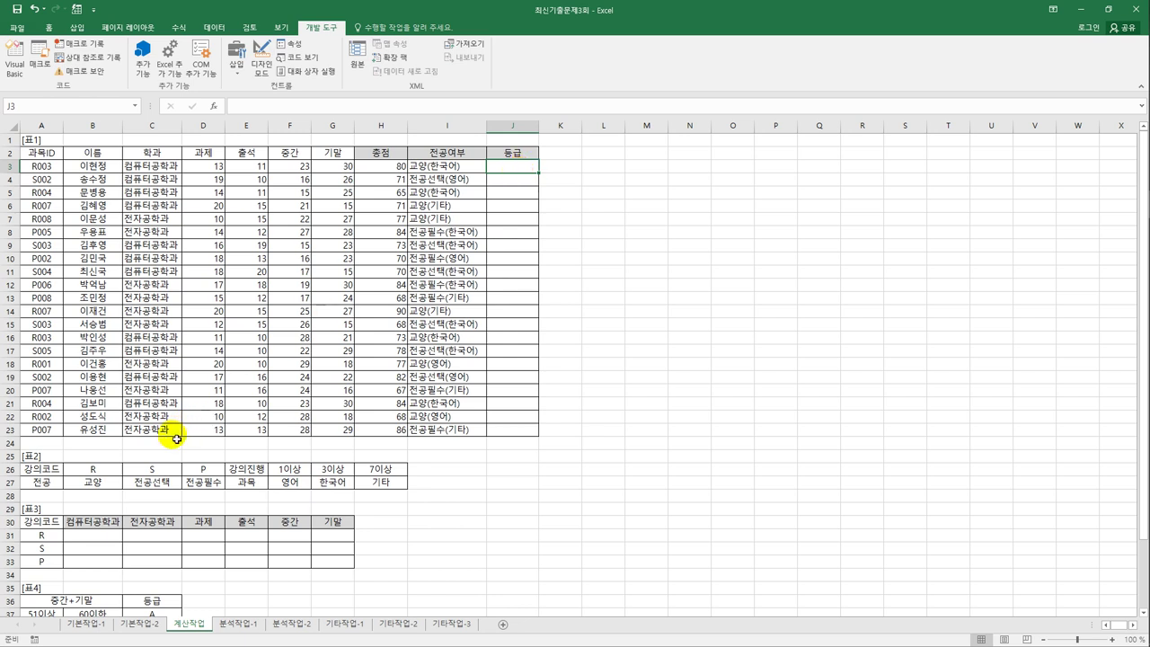
{"action": "scroll", "coordinate": [147, 458], "scroll_direction": "down", "scroll_amount": 2}
{"action": "left_click", "coordinate": [91, 537]}
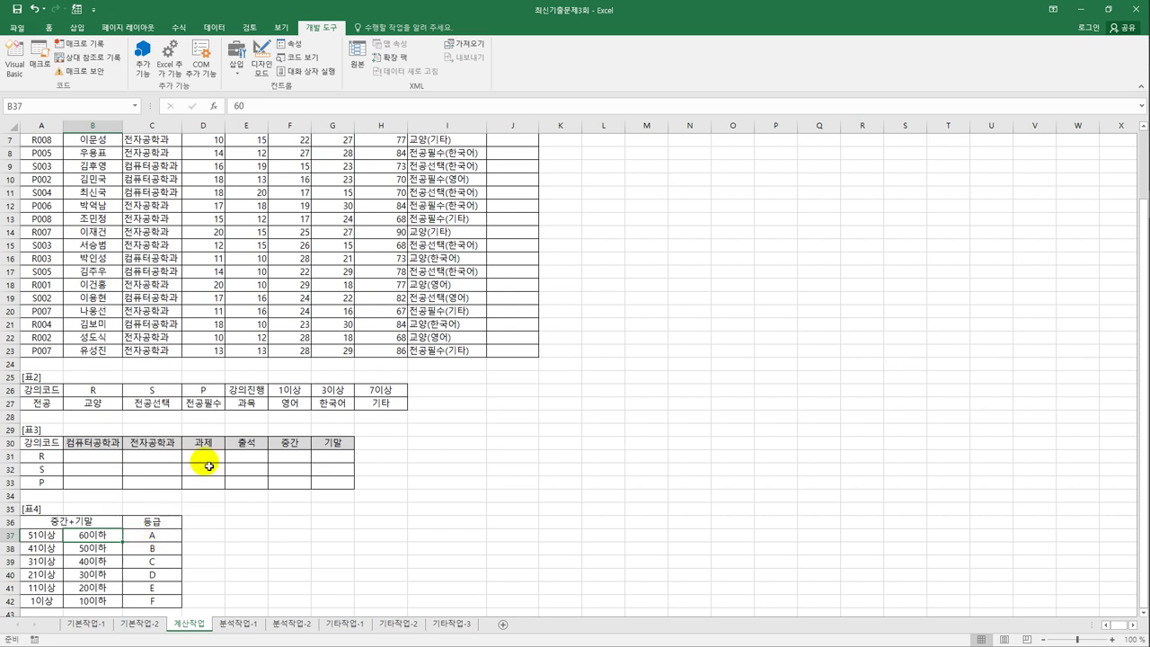
{"action": "scroll", "coordinate": [422, 296], "scroll_direction": "up", "scroll_amount": 1}
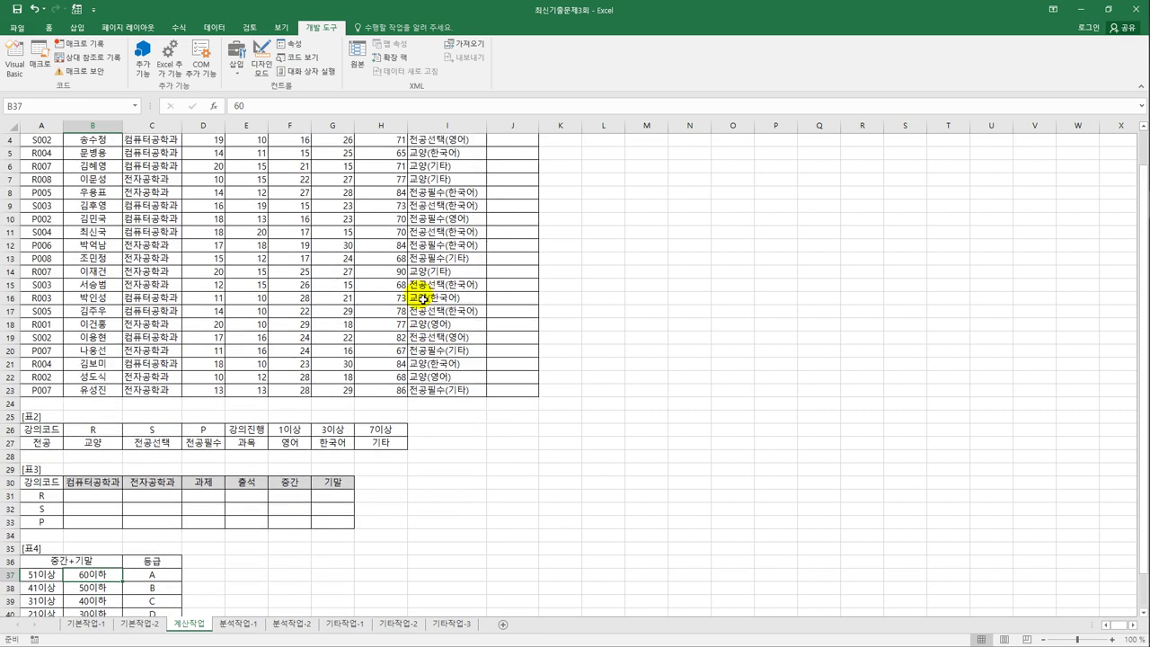
{"action": "scroll", "coordinate": [422, 300], "scroll_direction": "down", "scroll_amount": 1}
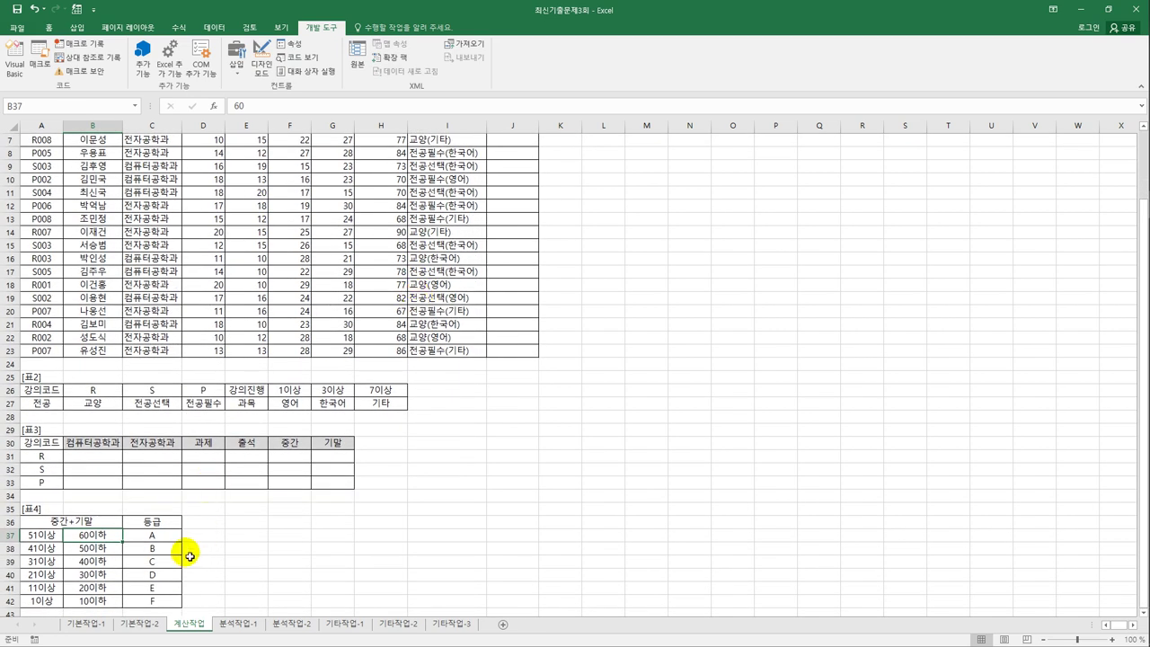
{"action": "left_click_drag", "start_coordinate": [173, 535], "coordinate": [174, 604]}
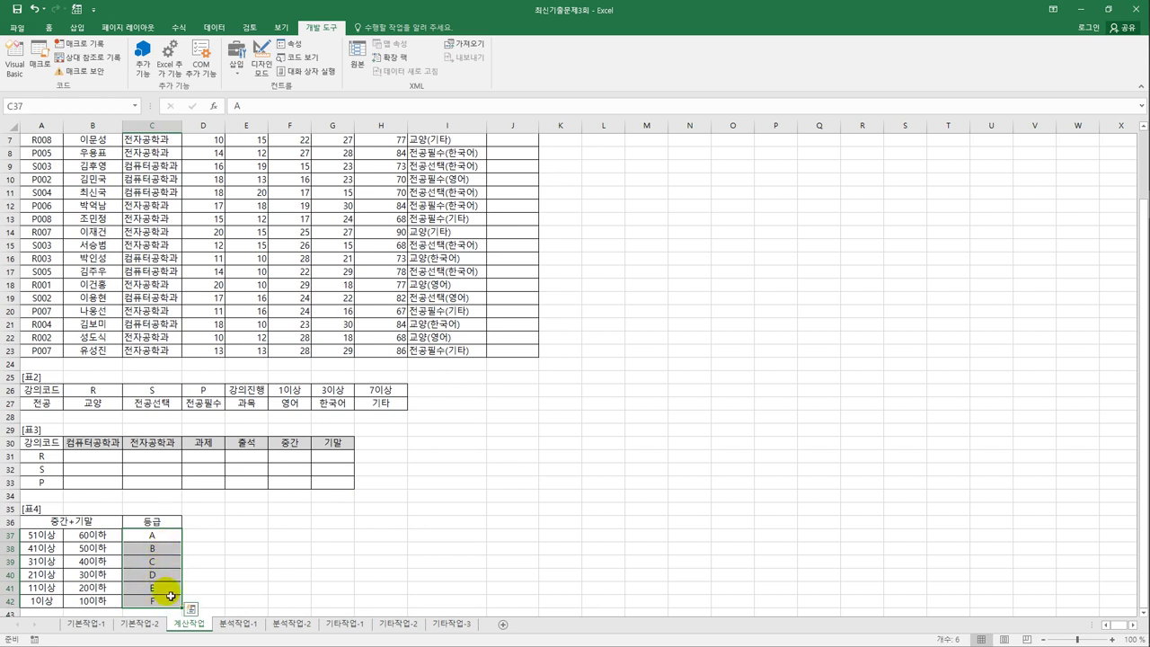
{"action": "left_click", "coordinate": [101, 536]}
{"action": "left_click", "coordinate": [178, 536]}
{"action": "left_click_drag", "start_coordinate": [179, 536], "coordinate": [157, 605]}
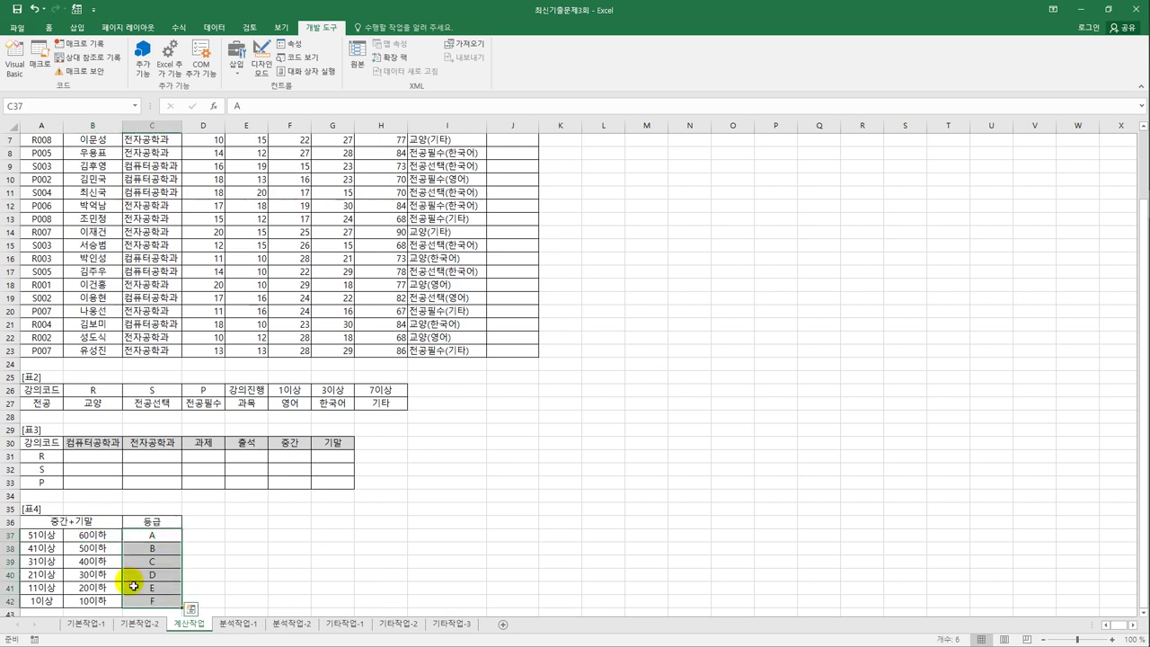
{"action": "left_click_drag", "start_coordinate": [100, 535], "coordinate": [106, 608]}
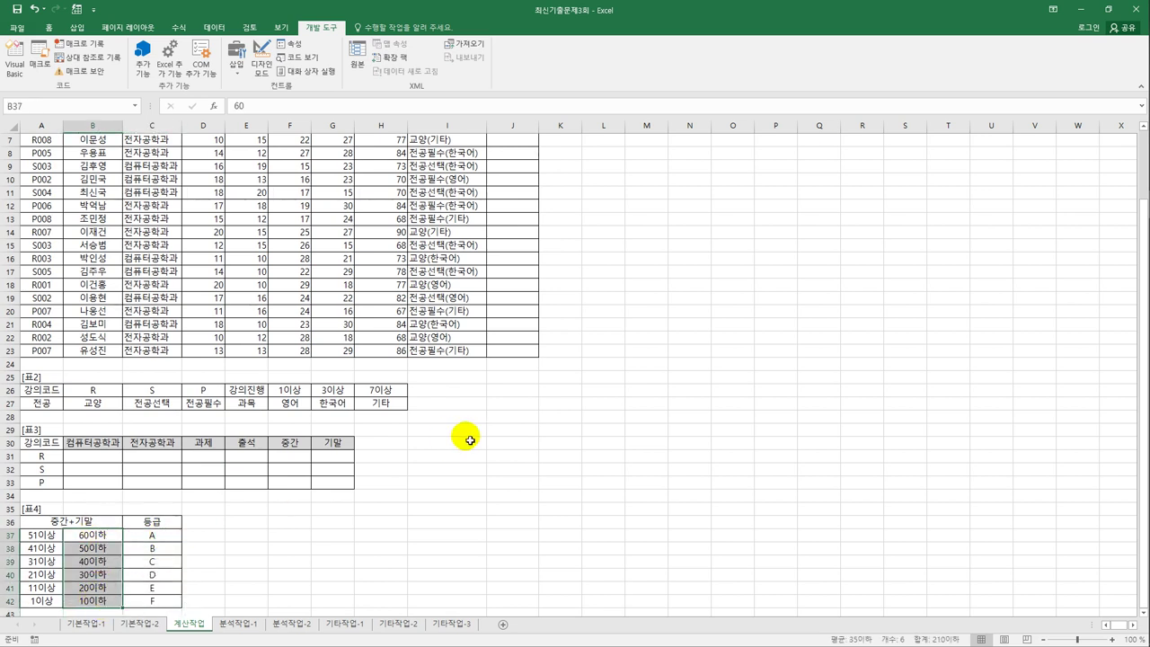
- Start an INDEX formula in J3 of the 등급 column with the 표4 grades $C$37:$C$42 as its absolute array
{"action": "scroll", "coordinate": [578, 501], "scroll_direction": "up", "scroll_amount": 2}
{"action": "left_click", "coordinate": [508, 168]}
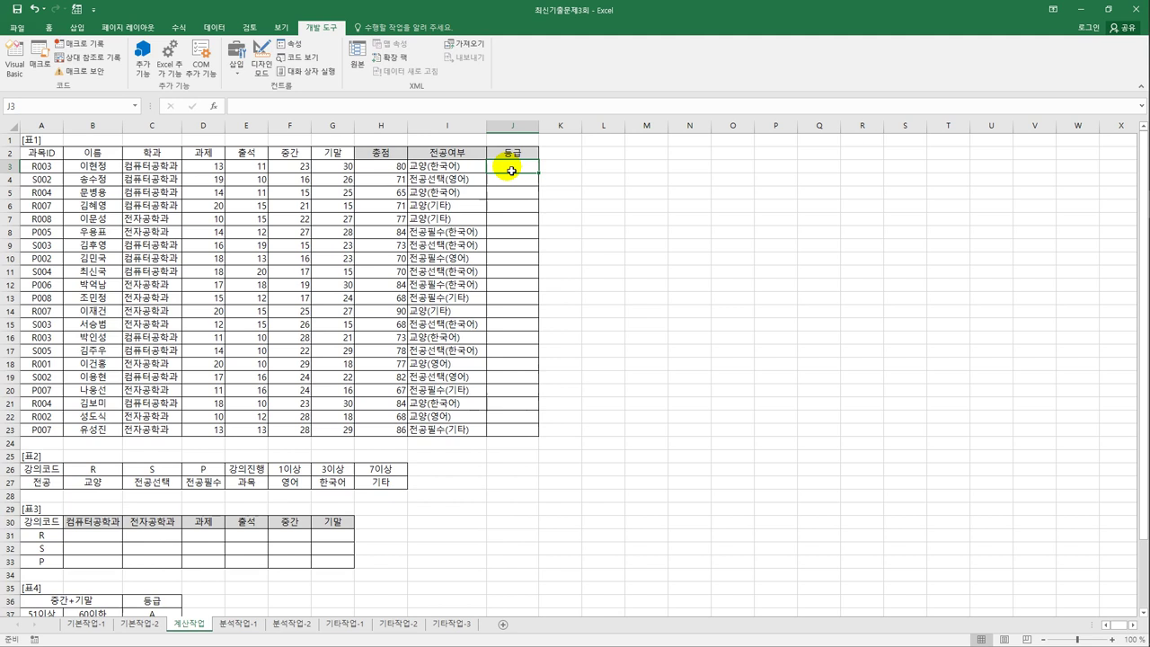
{"action": "type", "text": "=INDEX("}
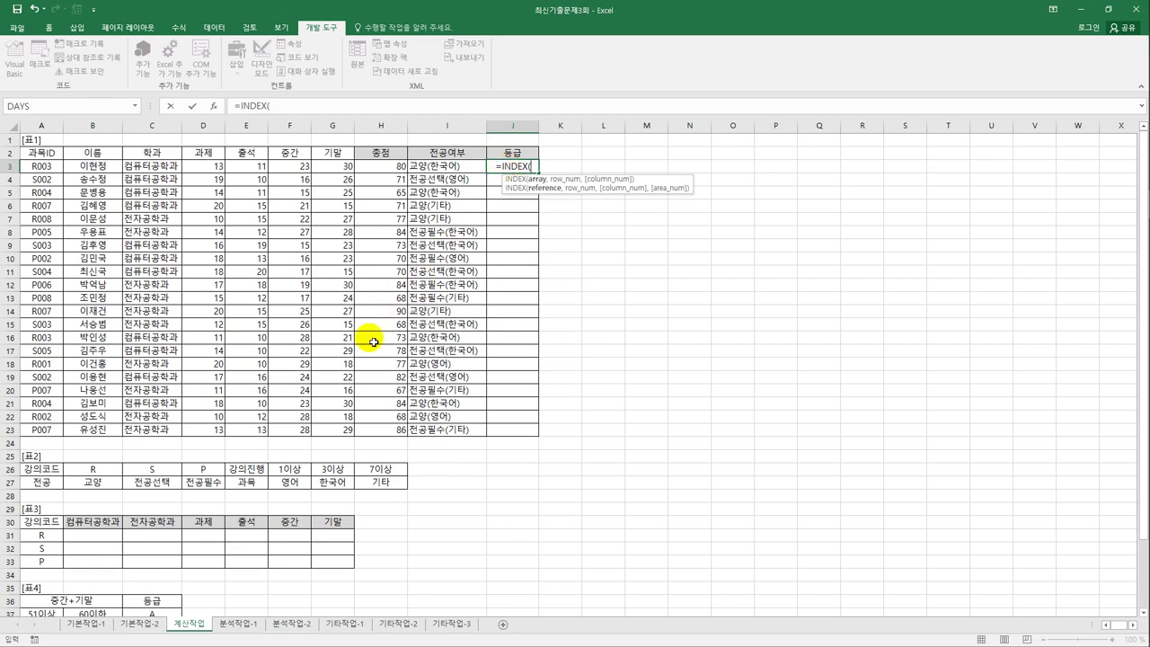
{"action": "scroll", "coordinate": [368, 337], "scroll_direction": "down", "scroll_amount": 2}
{"action": "left_click", "coordinate": [148, 535]}
{"action": "left_click_drag", "start_coordinate": [151, 566], "coordinate": [150, 602]}
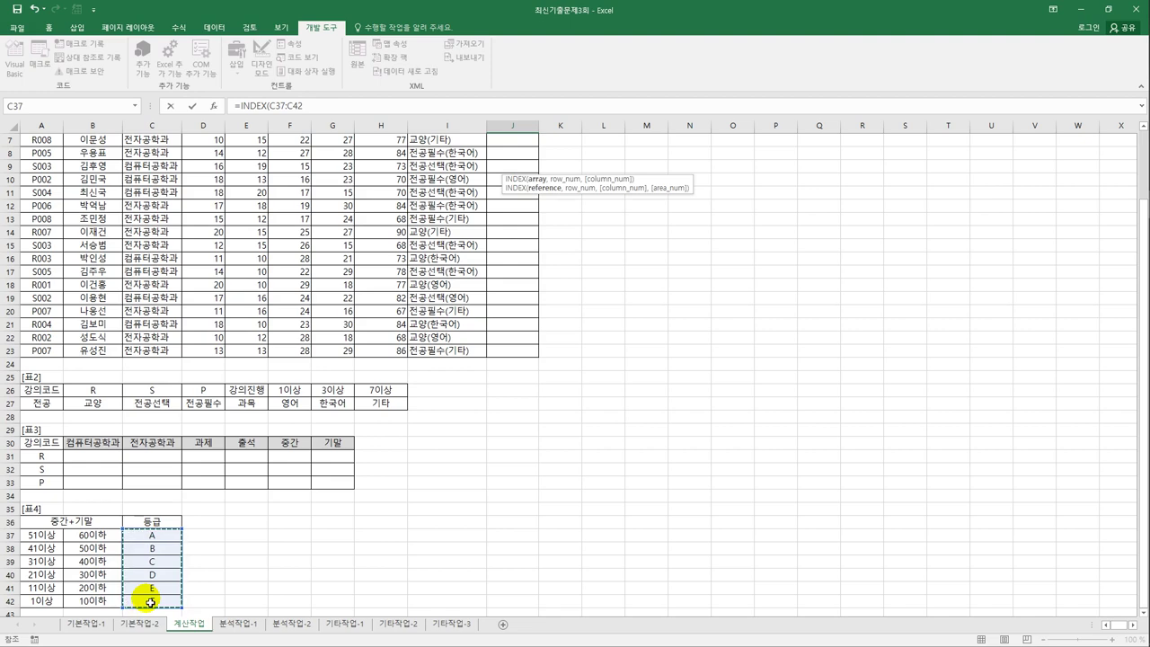
{"action": "key", "text": "F4"}
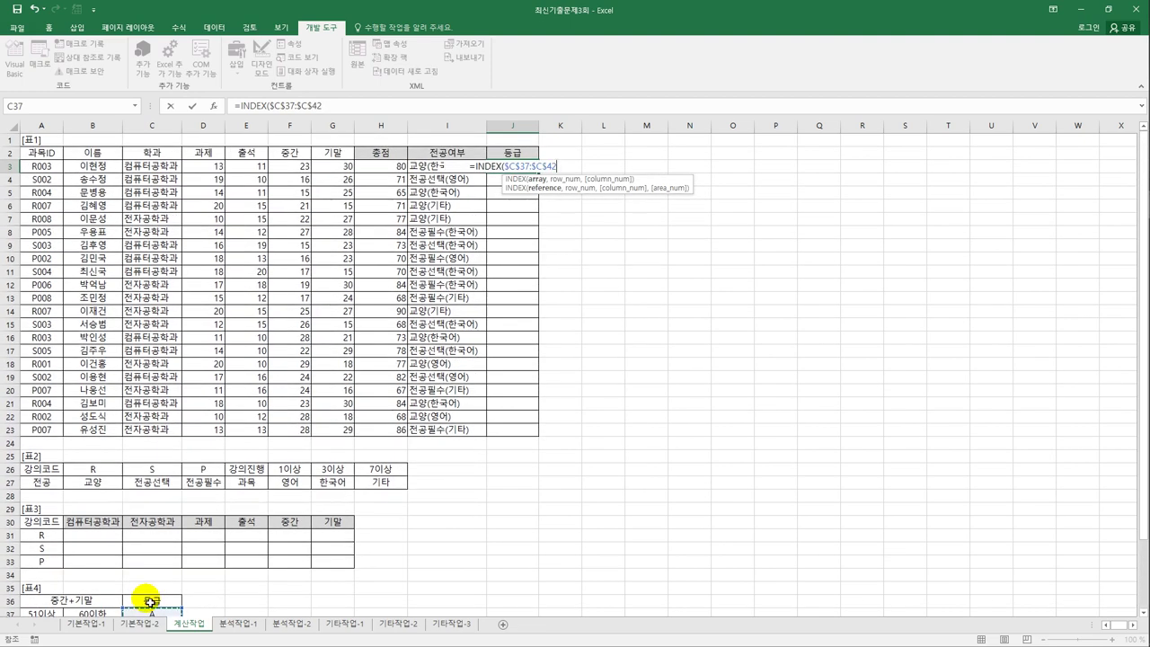
- Add a MATCH function as the row number in J3, looking up F3+G3 in the absolute range $B$37:$B$42
{"action": "type", "text": ",MATCH("}
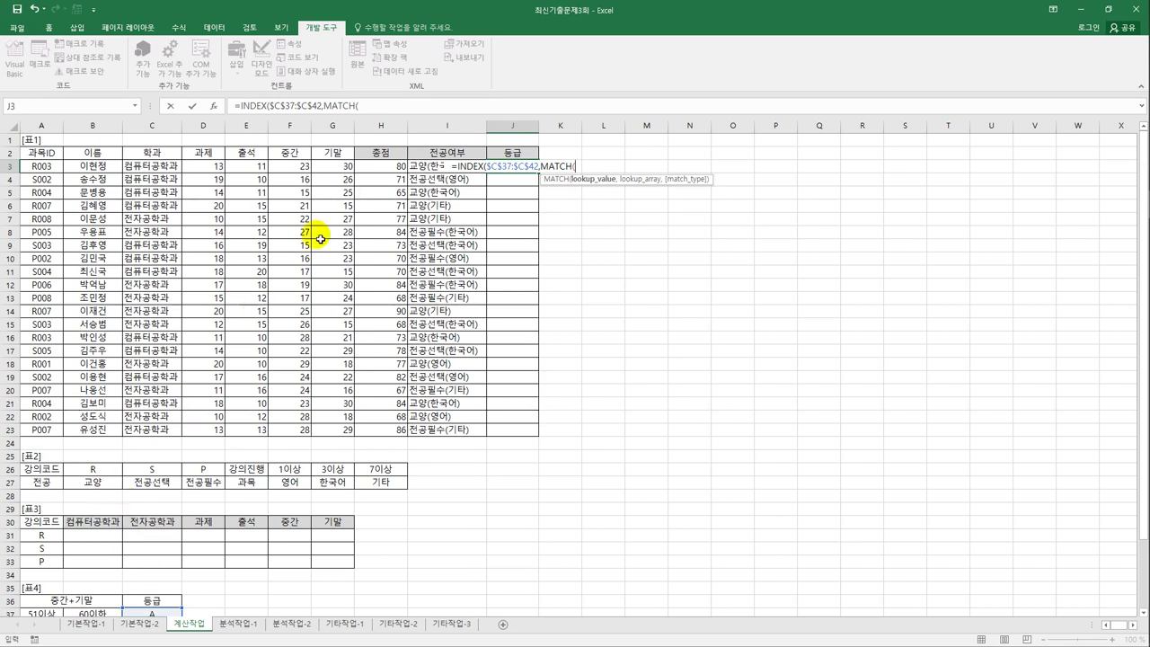
{"action": "left_click", "coordinate": [301, 172]}
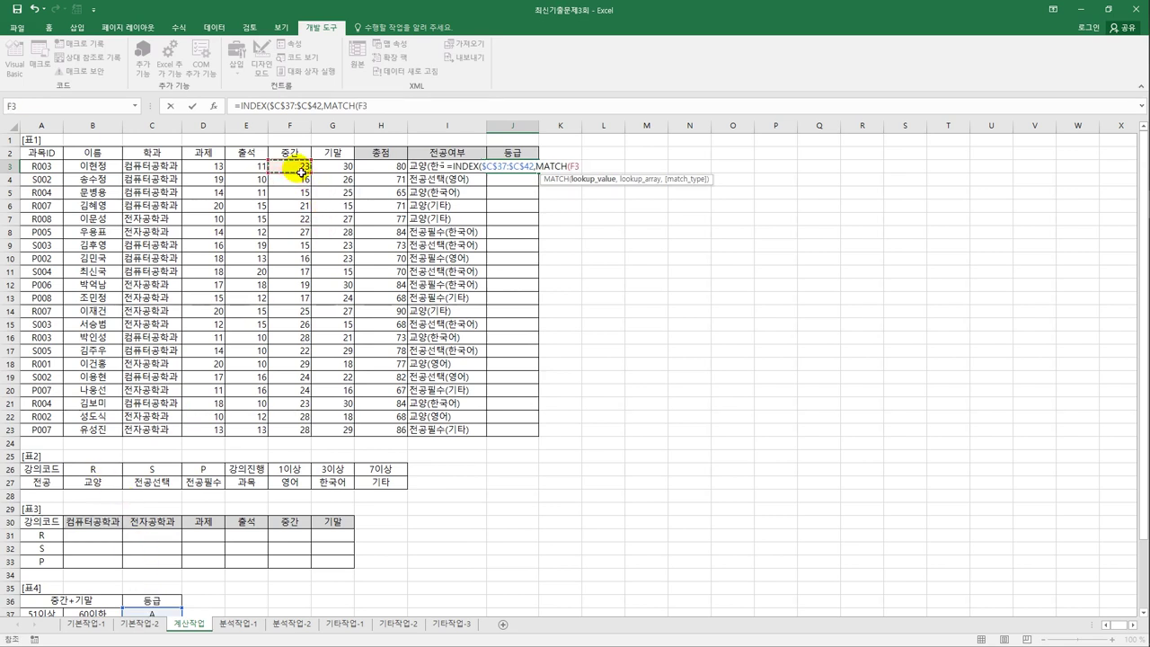
{"action": "type", "text": "+"}
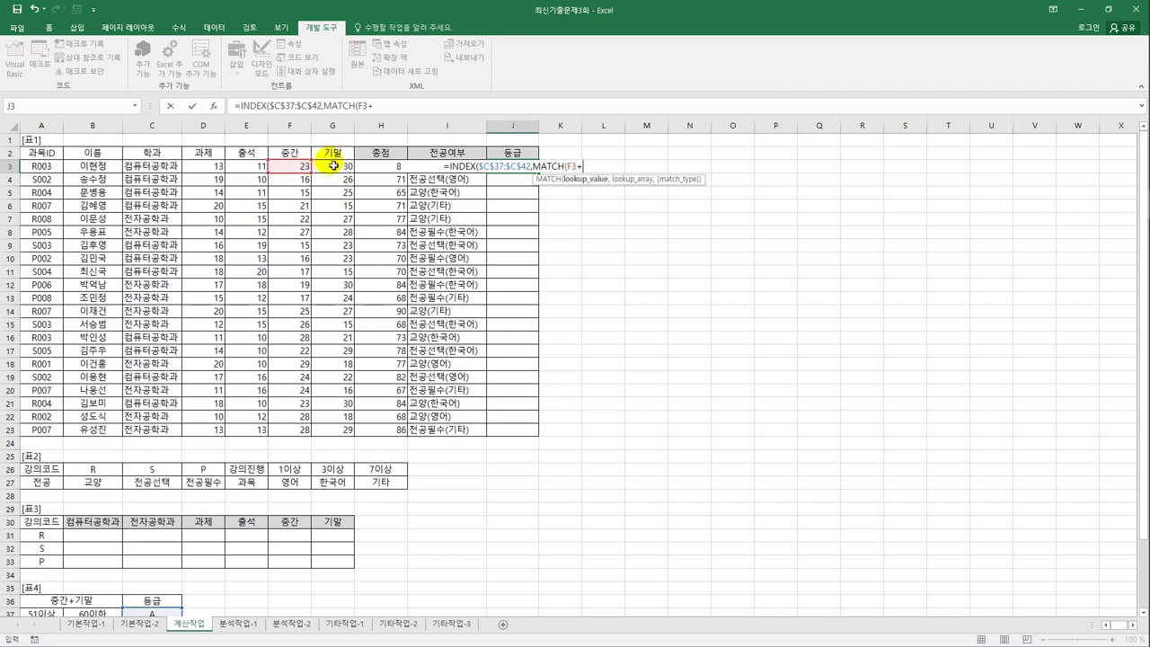
{"action": "left_click", "coordinate": [334, 167]}
{"action": "type", "text": ","}
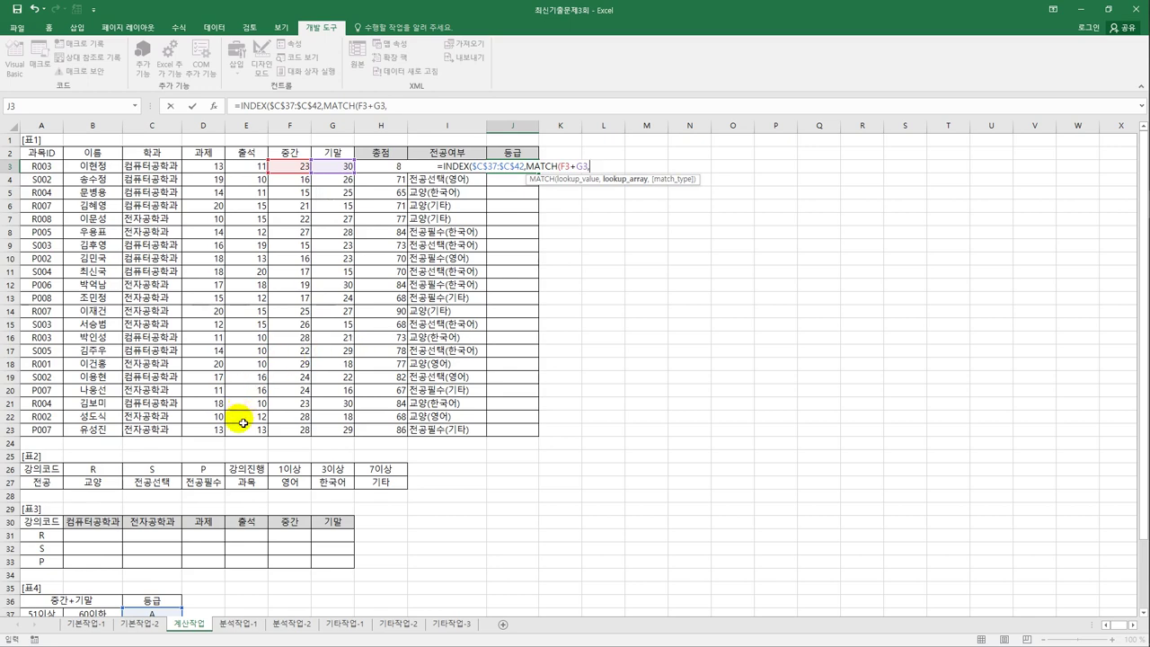
{"action": "scroll", "coordinate": [242, 422], "scroll_direction": "down", "scroll_amount": 2}
{"action": "left_click", "coordinate": [99, 536]}
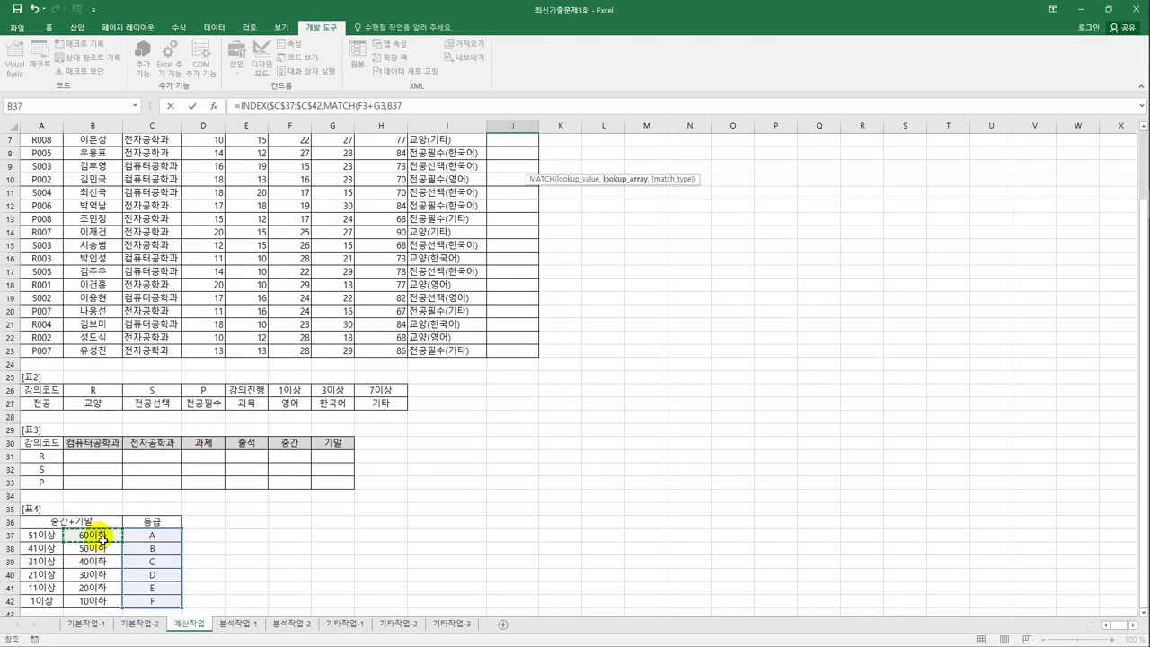
{"action": "left_click_drag", "start_coordinate": [103, 539], "coordinate": [105, 606]}
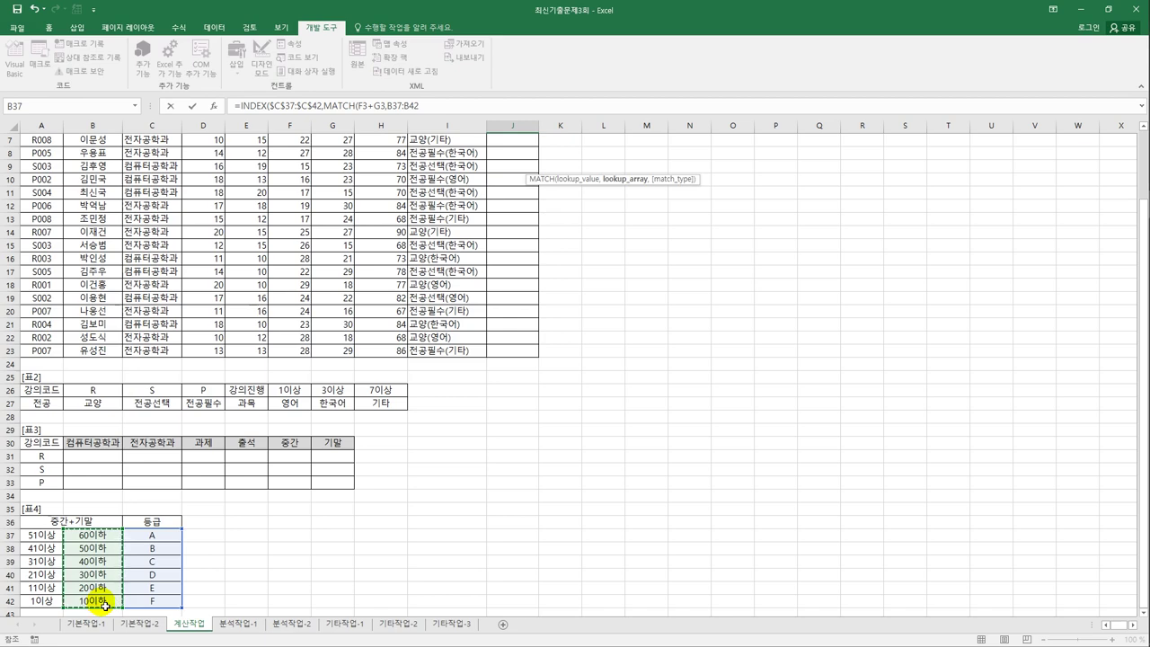
{"action": "key", "text": "F4"}
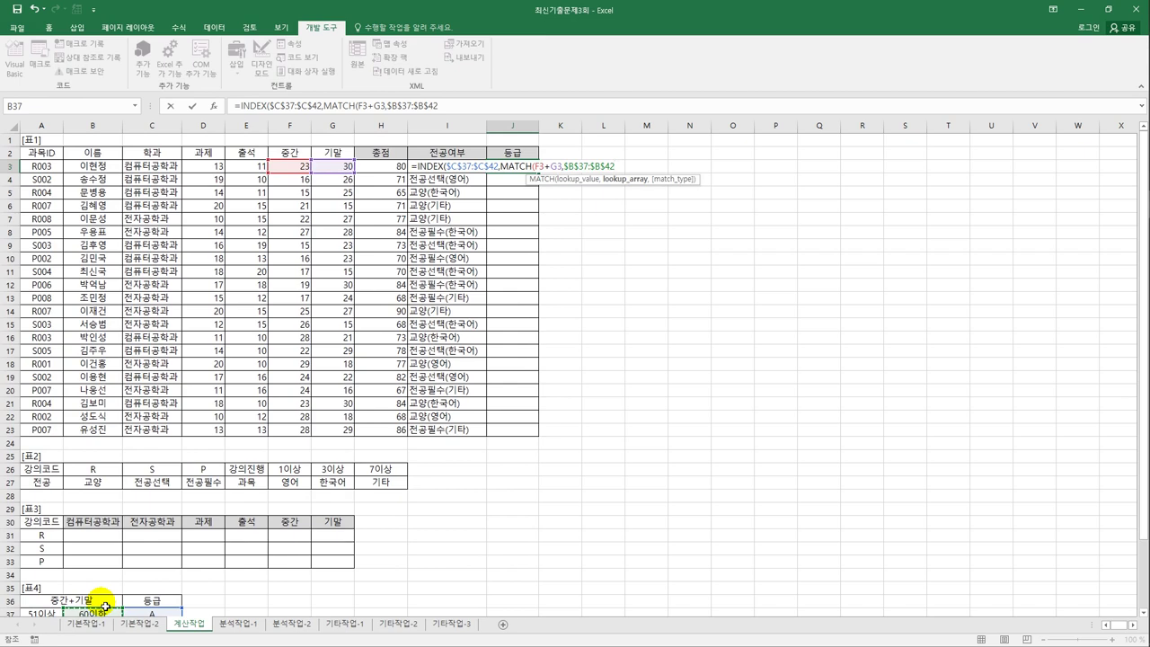
- Set the match type in J3 to -1 and complete the formula =INDEX($C$37:$C$42,MATCH(F3+G3,$B$37:$B$42,-1))
{"action": "type", "text": ","}
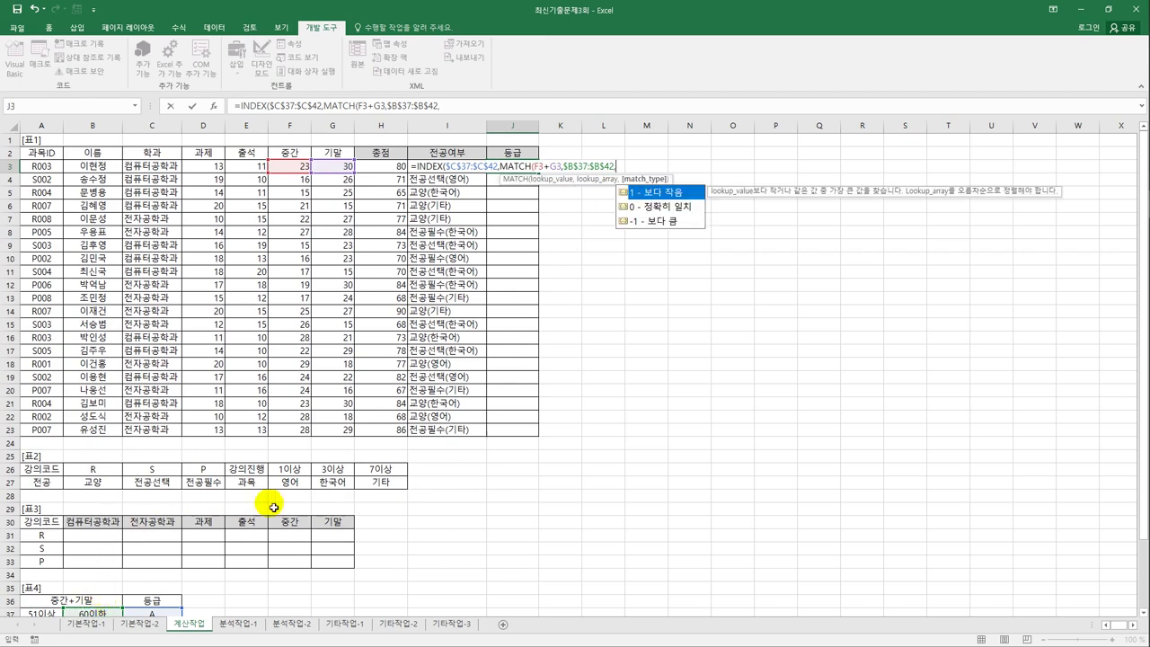
{"action": "scroll", "coordinate": [274, 509], "scroll_direction": "down", "scroll_amount": 3}
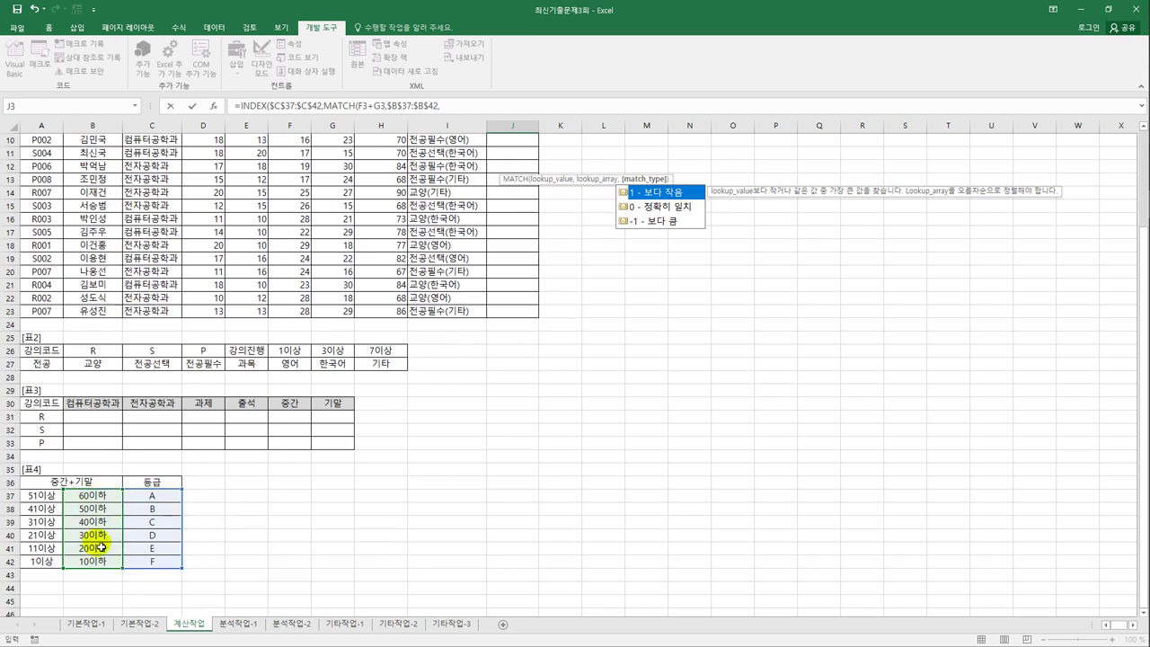
{"action": "left_click", "coordinate": [508, 107]}
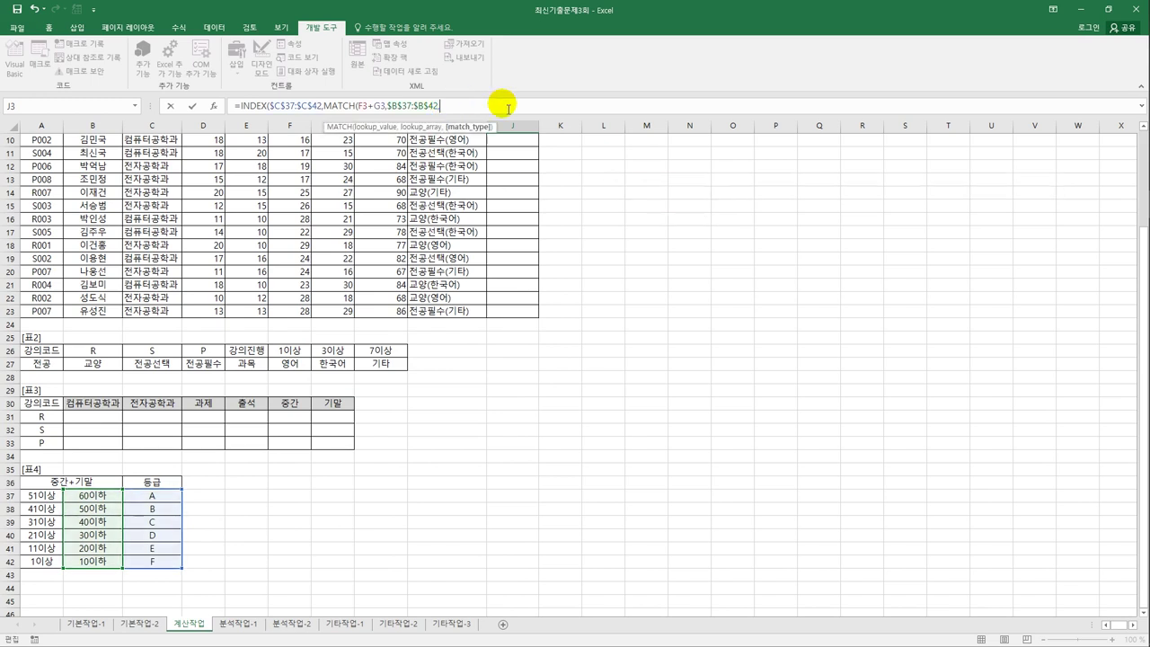
{"action": "type", "text": "-1"}
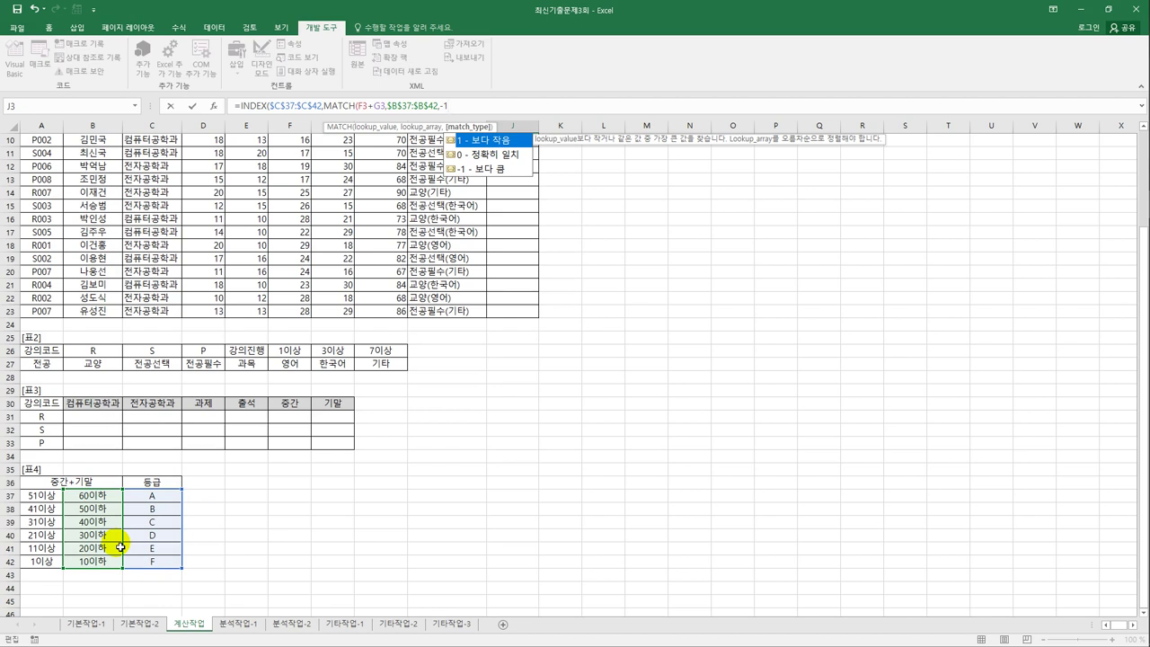
{"action": "type", "text": "))"}
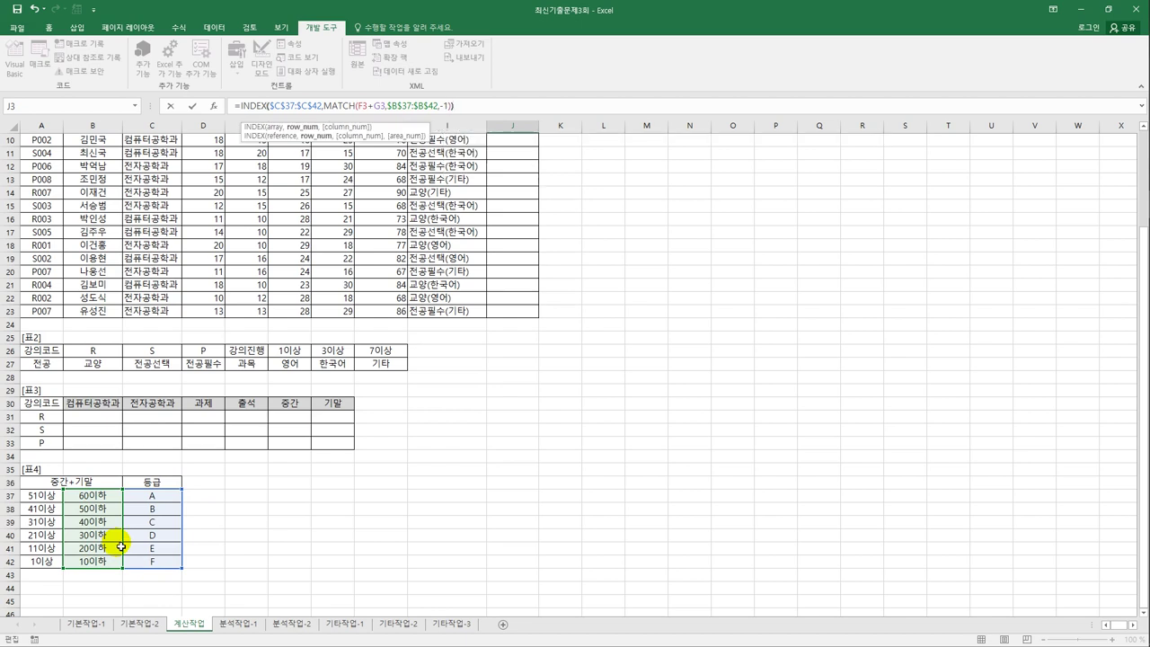
{"action": "key", "text": "Return"}
- Fill the 등급 formula from J3 down to J23
{"action": "scroll", "coordinate": [527, 429], "scroll_direction": "up", "scroll_amount": 3}
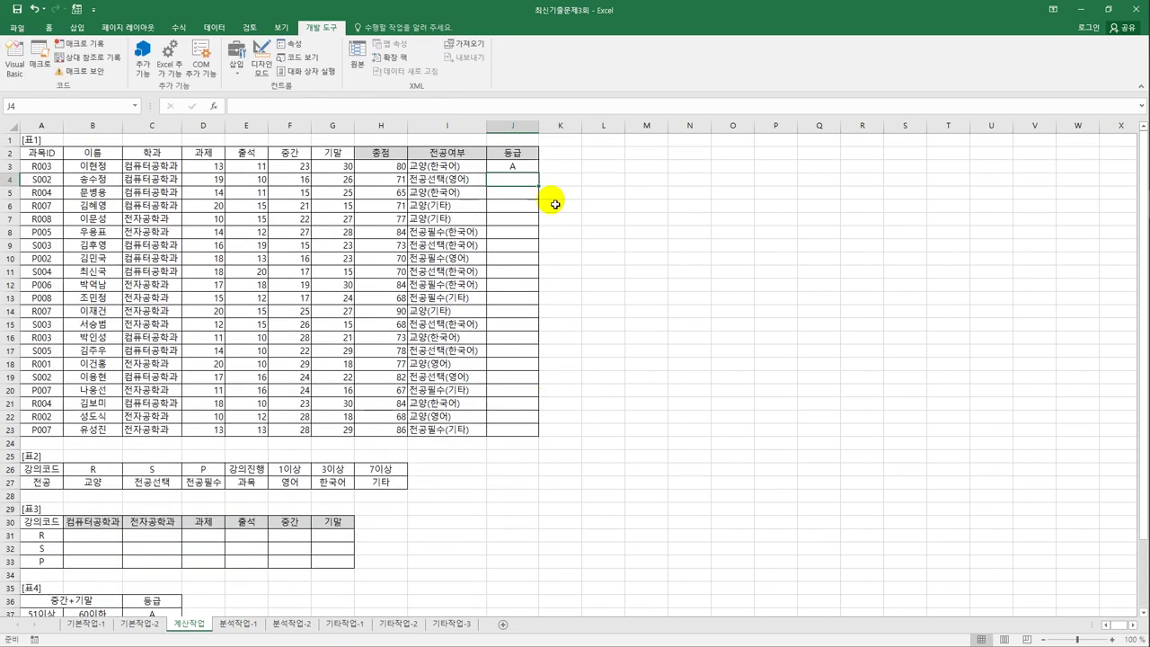
{"action": "left_click", "coordinate": [511, 164]}
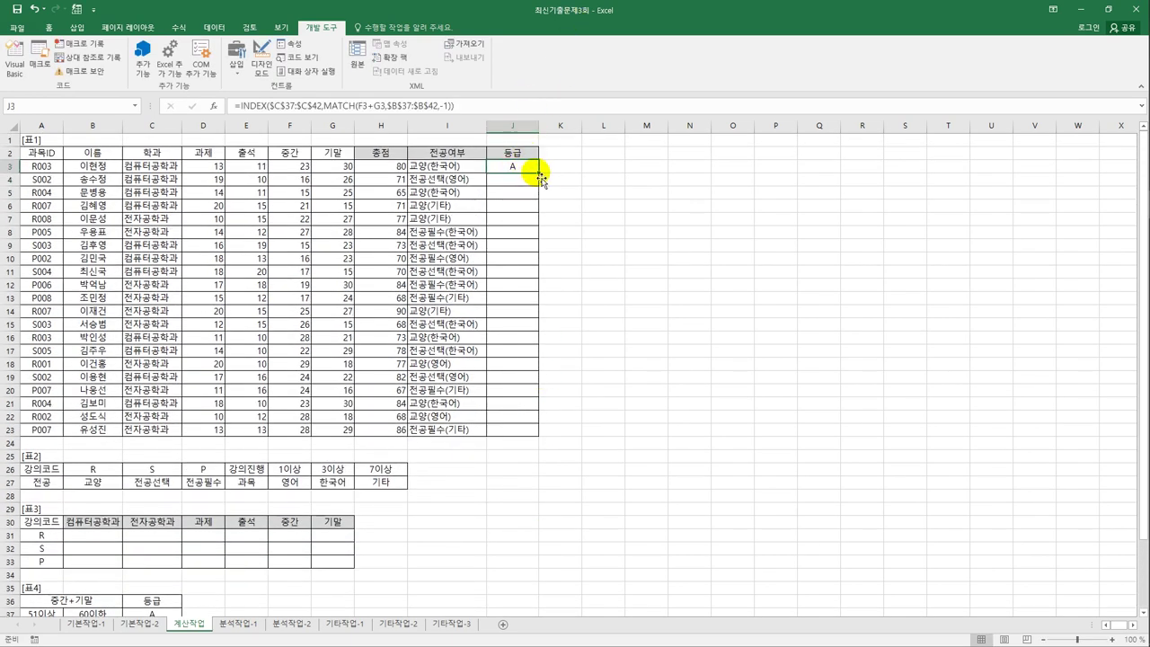
{"action": "left_click_drag", "start_coordinate": [541, 179], "coordinate": [520, 442]}
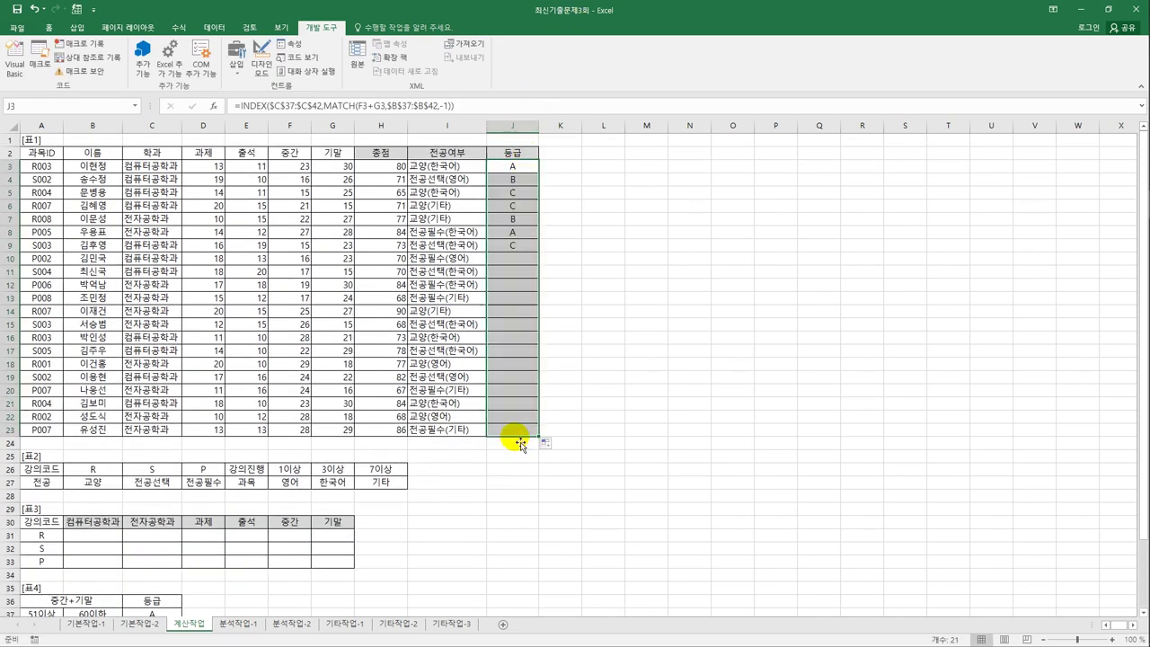
- Check the grade in J3 by comparing the 중간 and 기말 scores in F3:G3 with the 표4 limits and grades
{"action": "left_click_drag", "start_coordinate": [300, 168], "coordinate": [337, 168]}
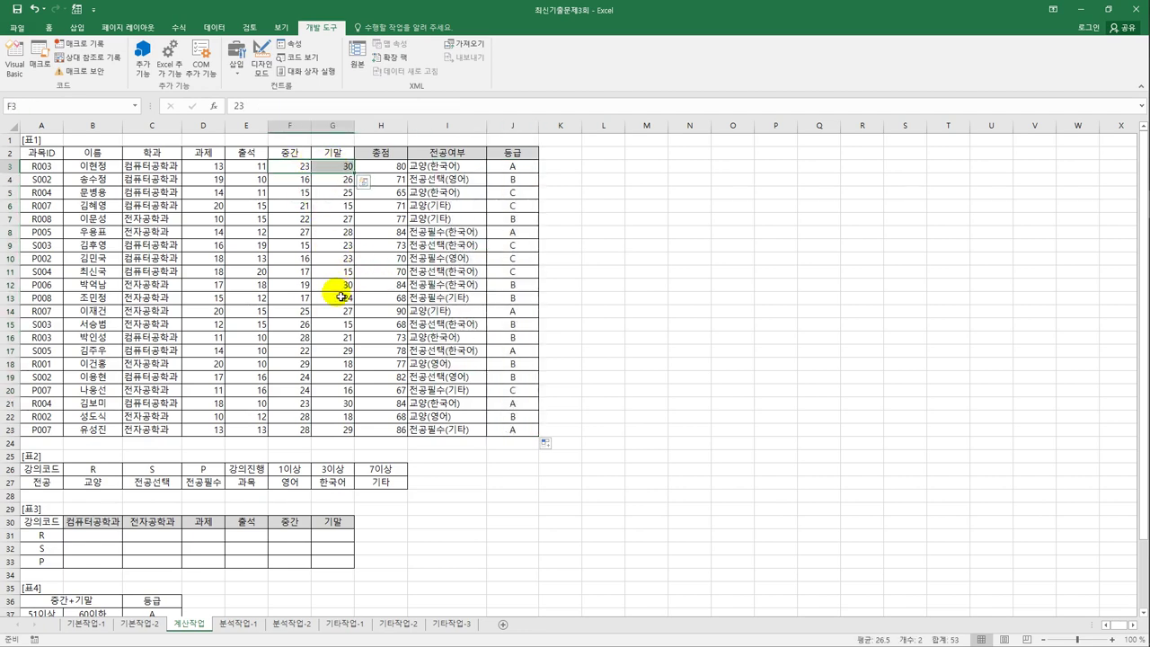
{"action": "scroll", "coordinate": [341, 297], "scroll_direction": "down", "scroll_amount": 2}
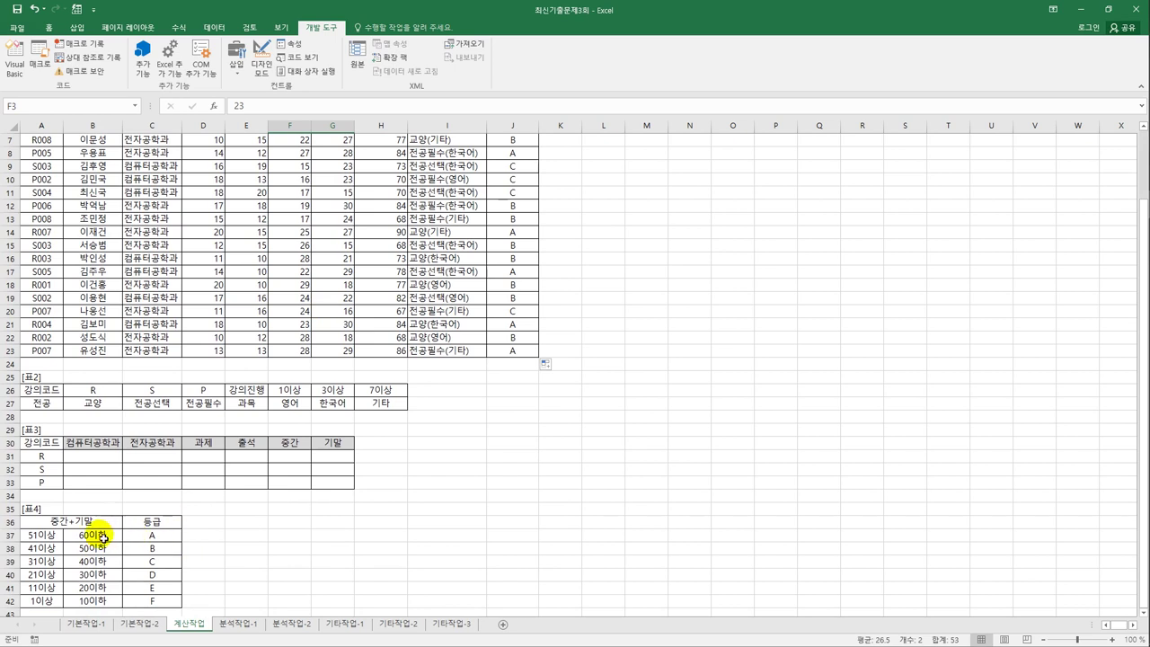
{"action": "left_click", "coordinate": [103, 537]}
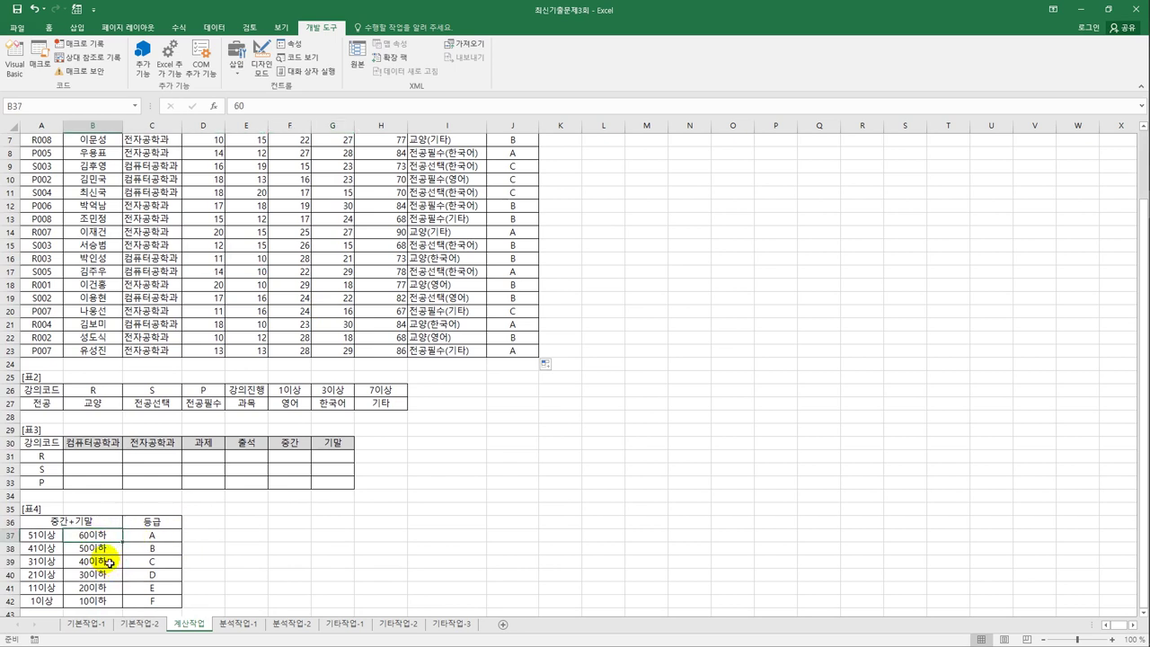
{"action": "mouse_move", "coordinate": [103, 537]}
{"action": "left_mouse_down"}
{"action": "mouse_move", "coordinate": [171, 539]}
{"action": "mouse_move", "coordinate": [97, 535]}
{"action": "mouse_move", "coordinate": [102, 547]}
{"action": "left_mouse_up"}
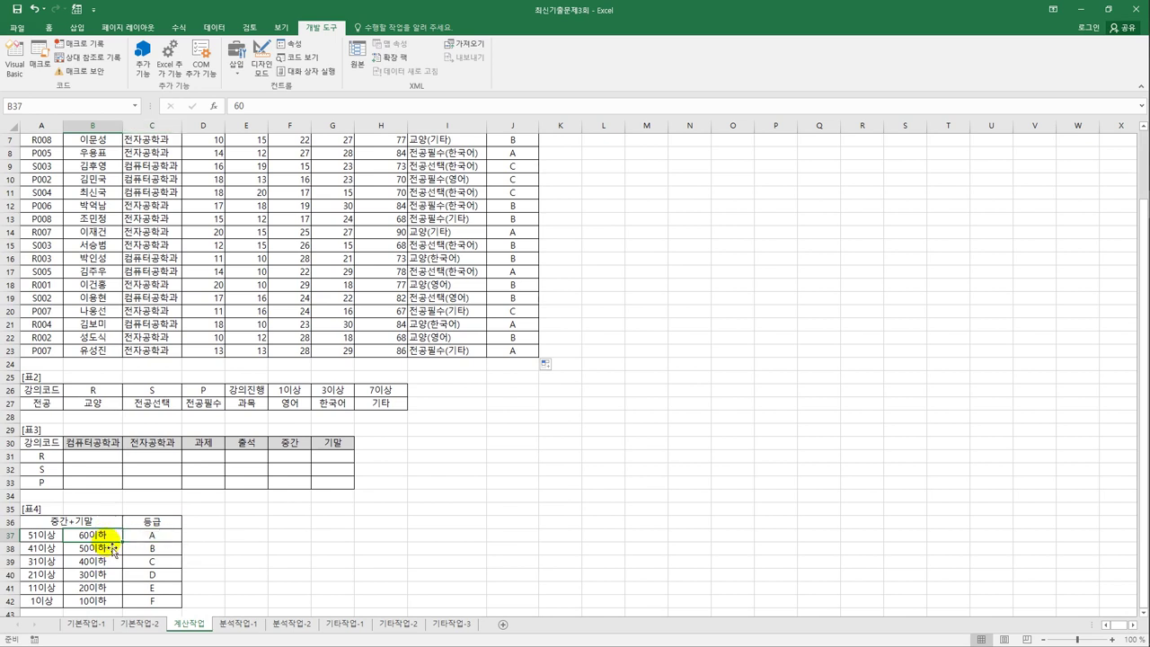
{"action": "left_click", "coordinate": [143, 542]}
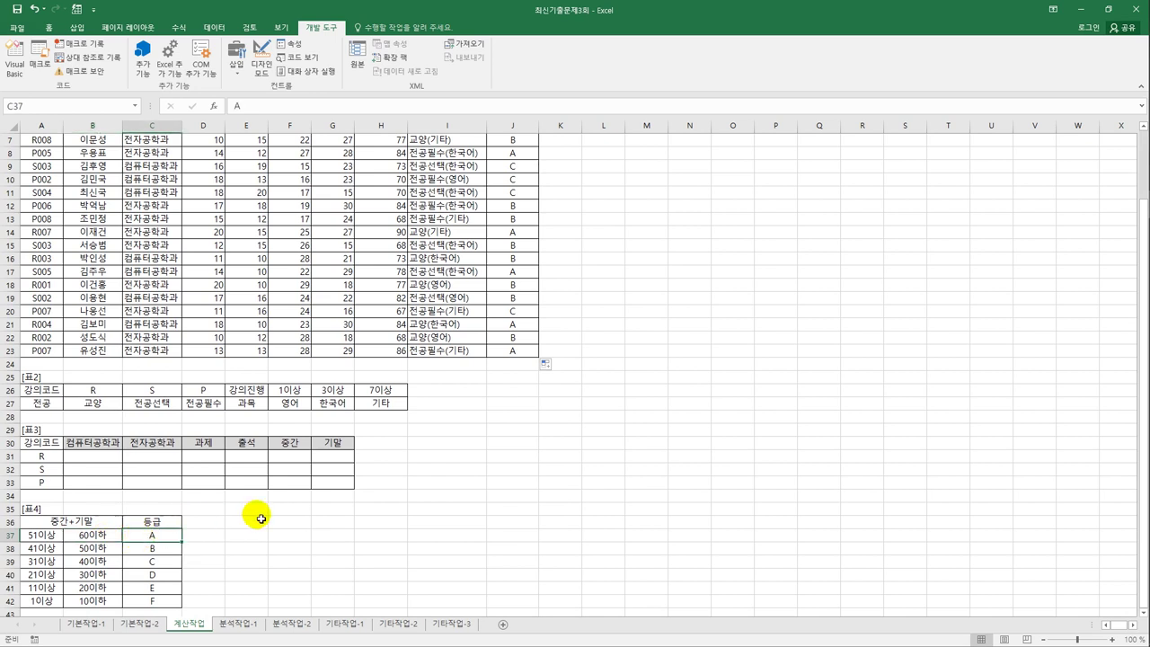
{"action": "scroll", "coordinate": [256, 514], "scroll_direction": "up", "scroll_amount": 2}
{"action": "left_click", "coordinate": [512, 167]}
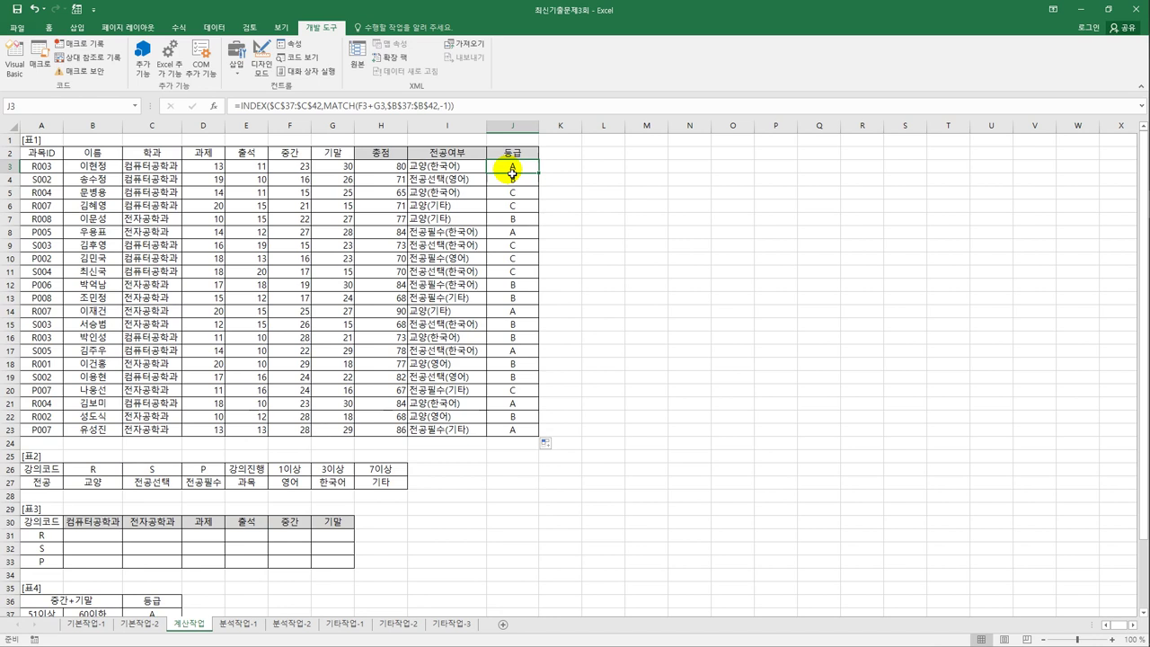
- Start the formula in B31 of 표3 as =COUNT(IF(LEFT($A$3:$A$23,1), taking the first character of each 과목ID
{"action": "left_click", "coordinate": [114, 540]}
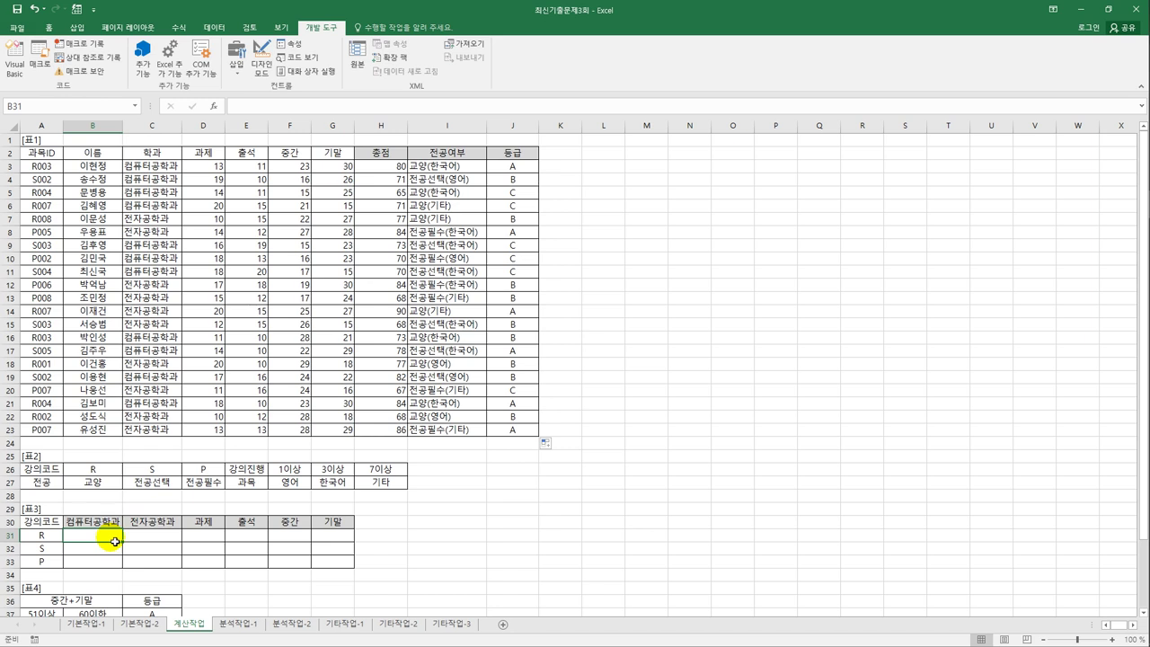
{"action": "type", "text": "=coun"}
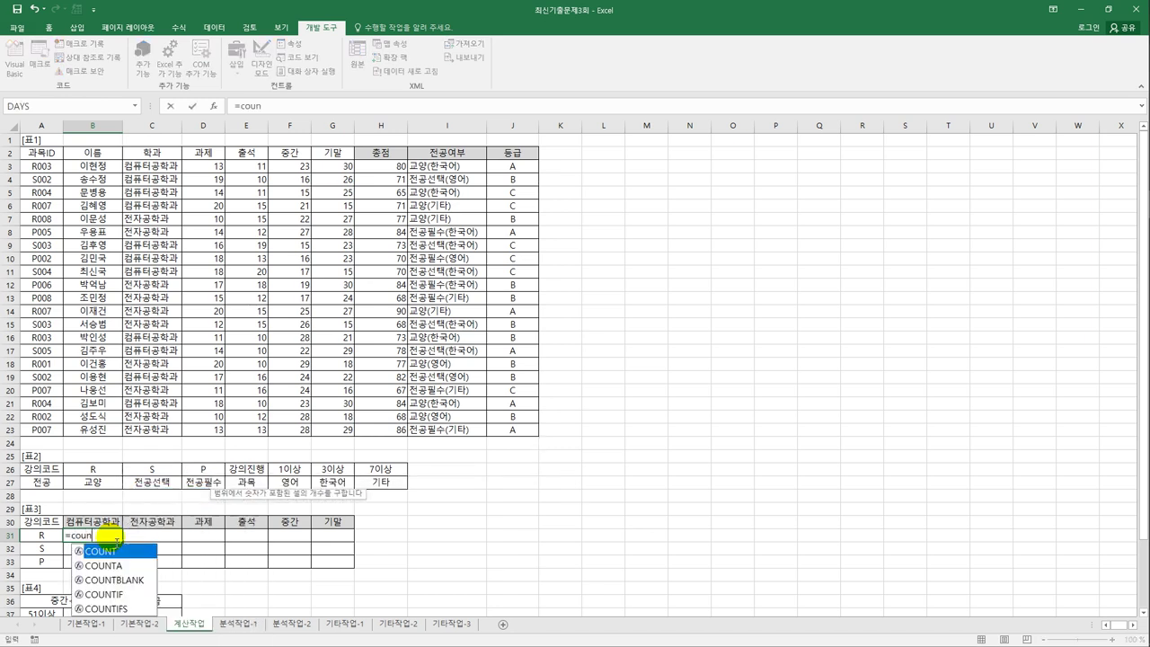
{"action": "key", "text": "Tab"}
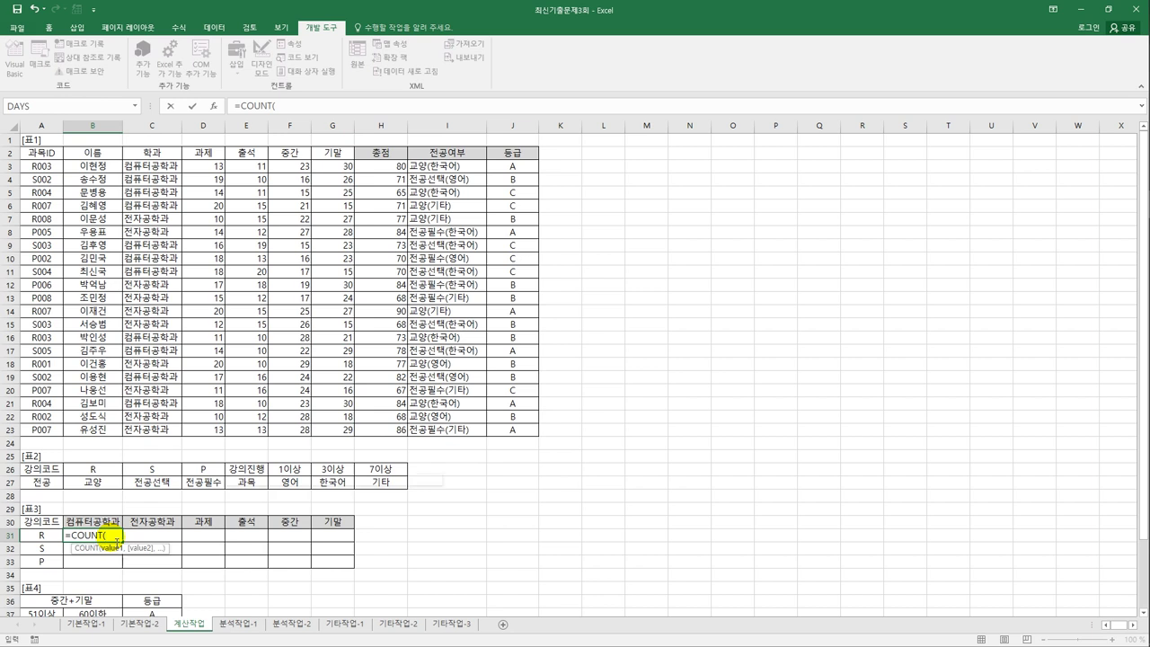
{"action": "type", "text": "if("}
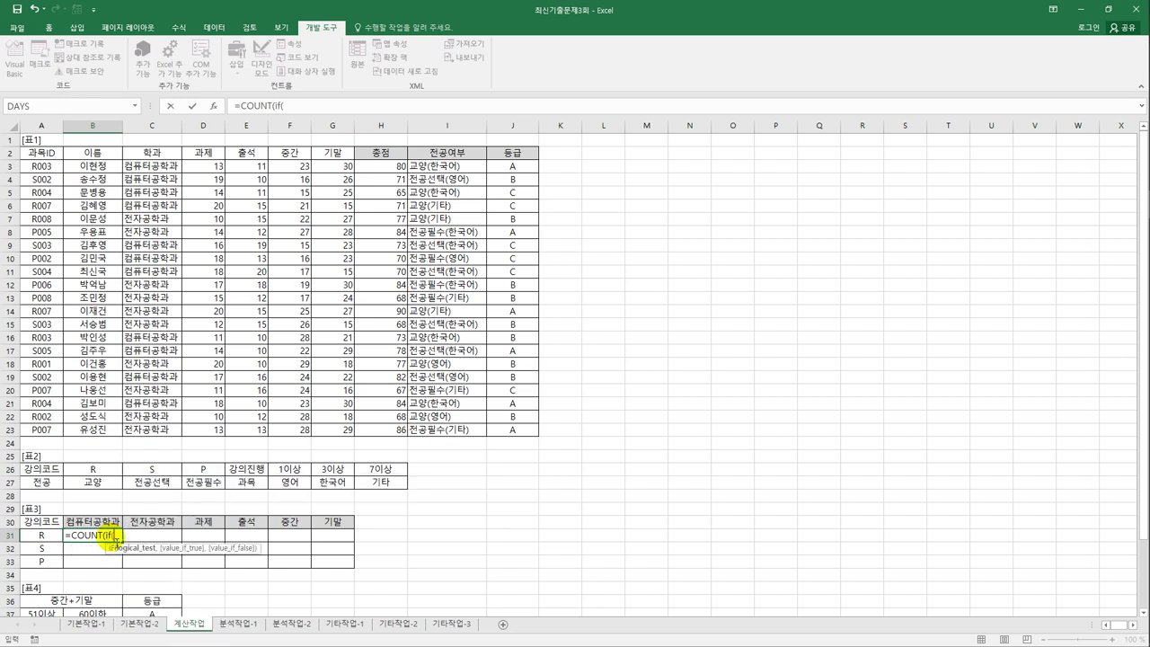
{"action": "type", "text": "lef"}
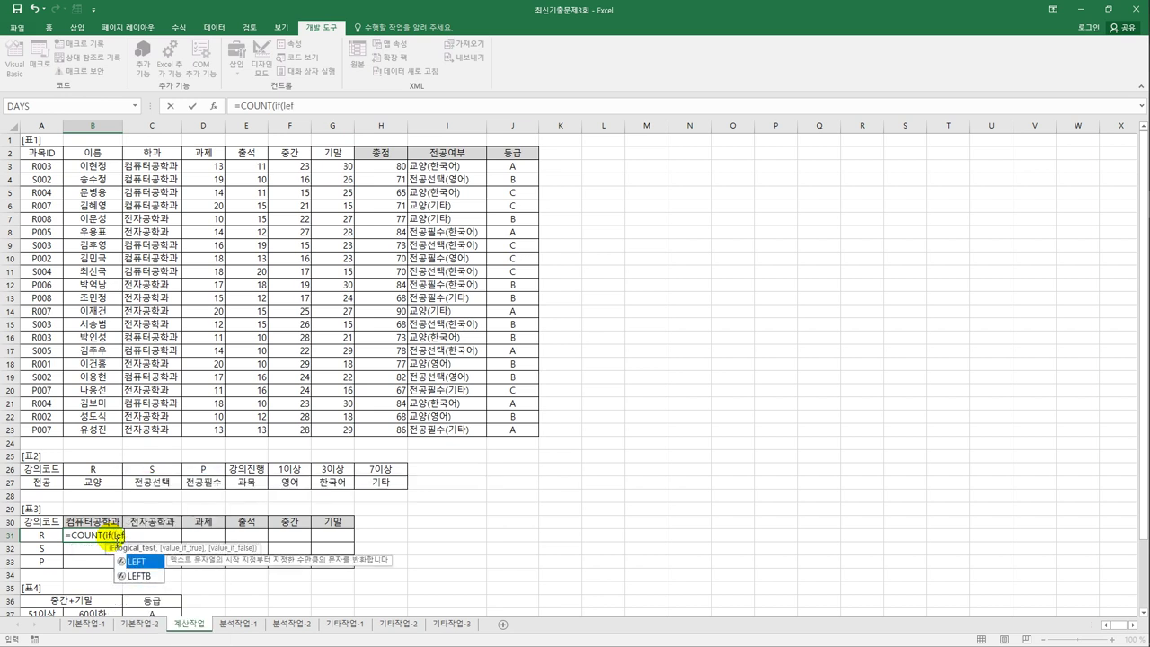
{"action": "key", "text": "Tab"}
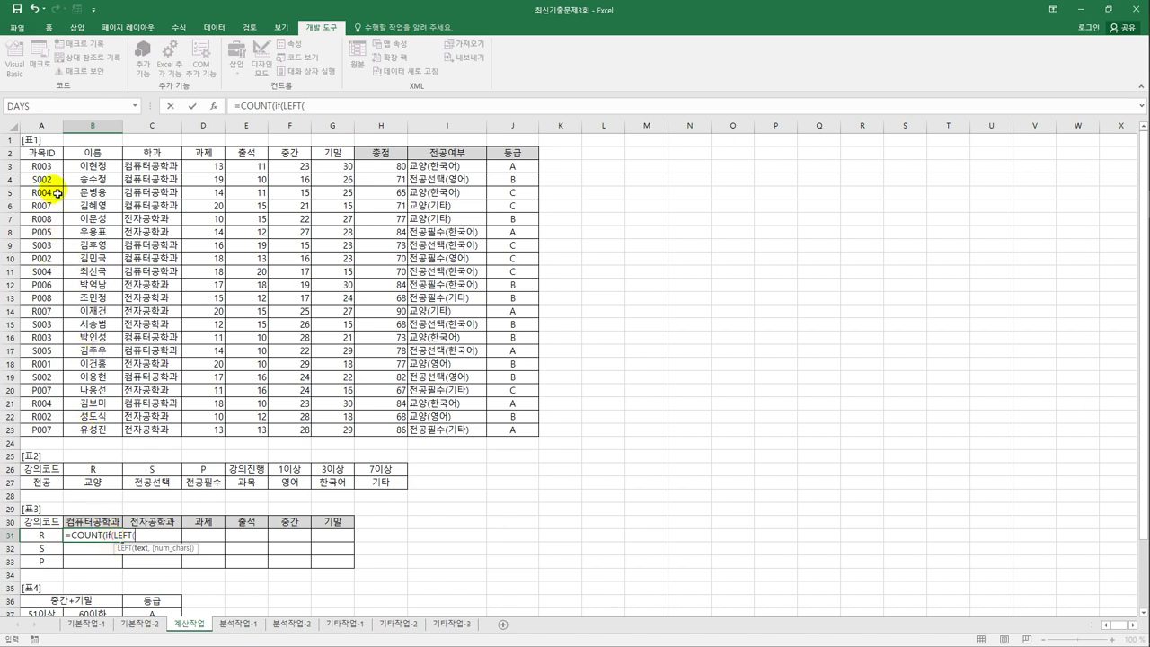
{"action": "left_click_drag", "start_coordinate": [45, 166], "coordinate": [25, 433]}
{"action": "key", "text": "F4"}
{"action": "type", "text": ",1),"}
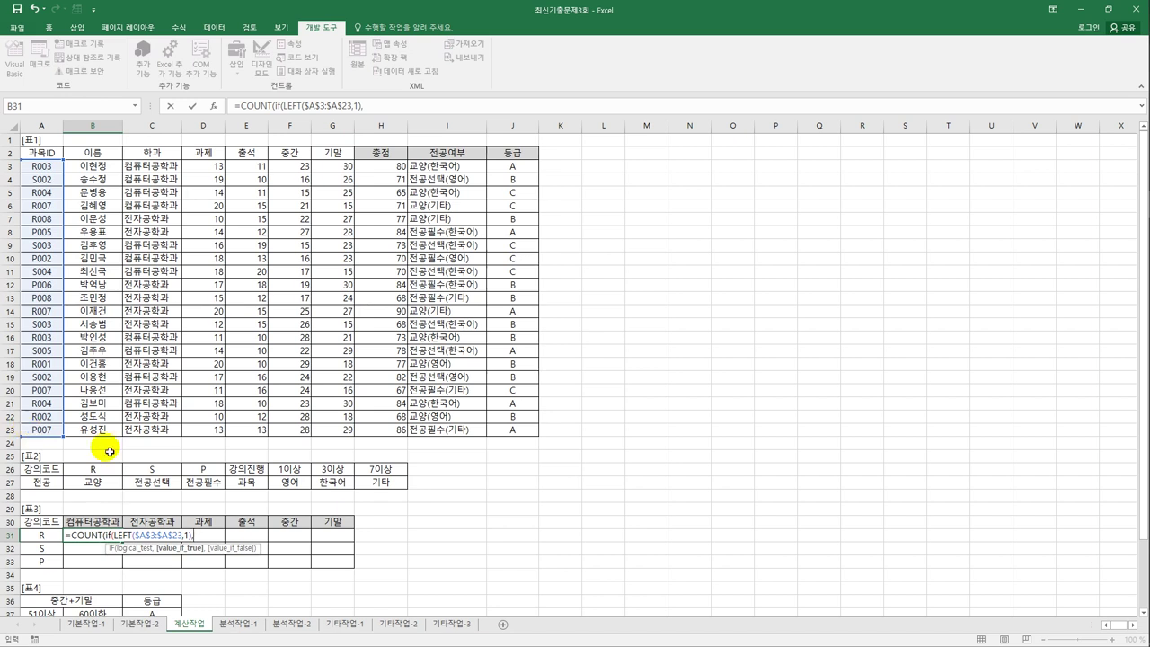
{"action": "key", "text": "BackSpace"}
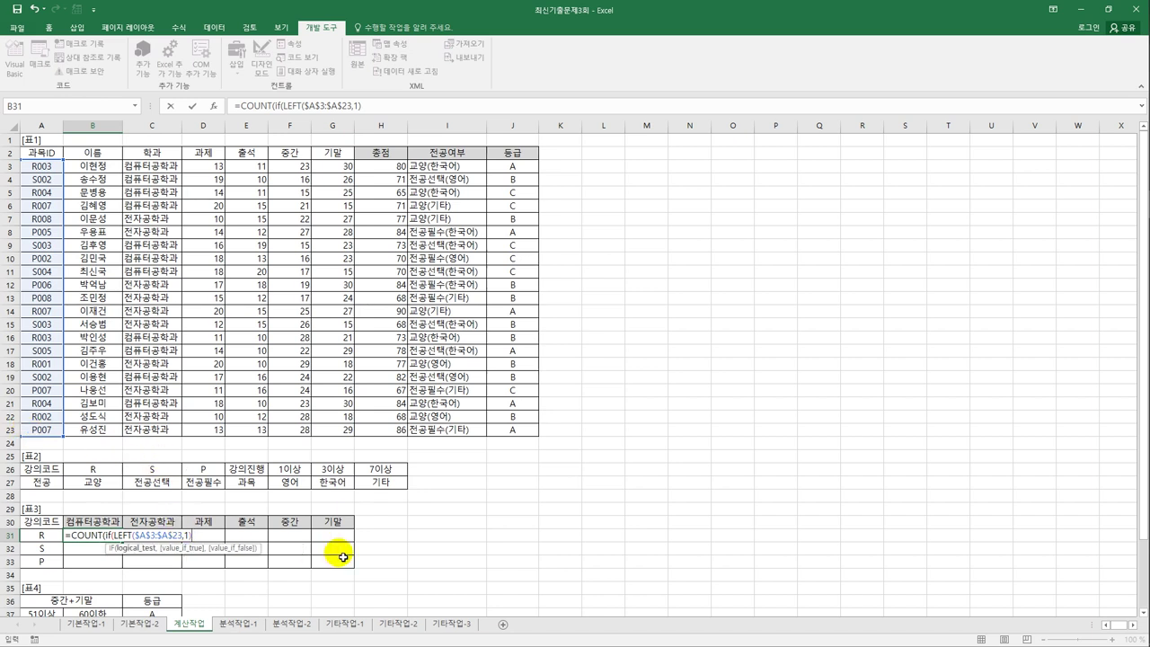
- Extend the B31 formula with the department condition *($C$3:$C$23=B$30), fixing only the row of the B30 reference
{"action": "type", "text": "*"}
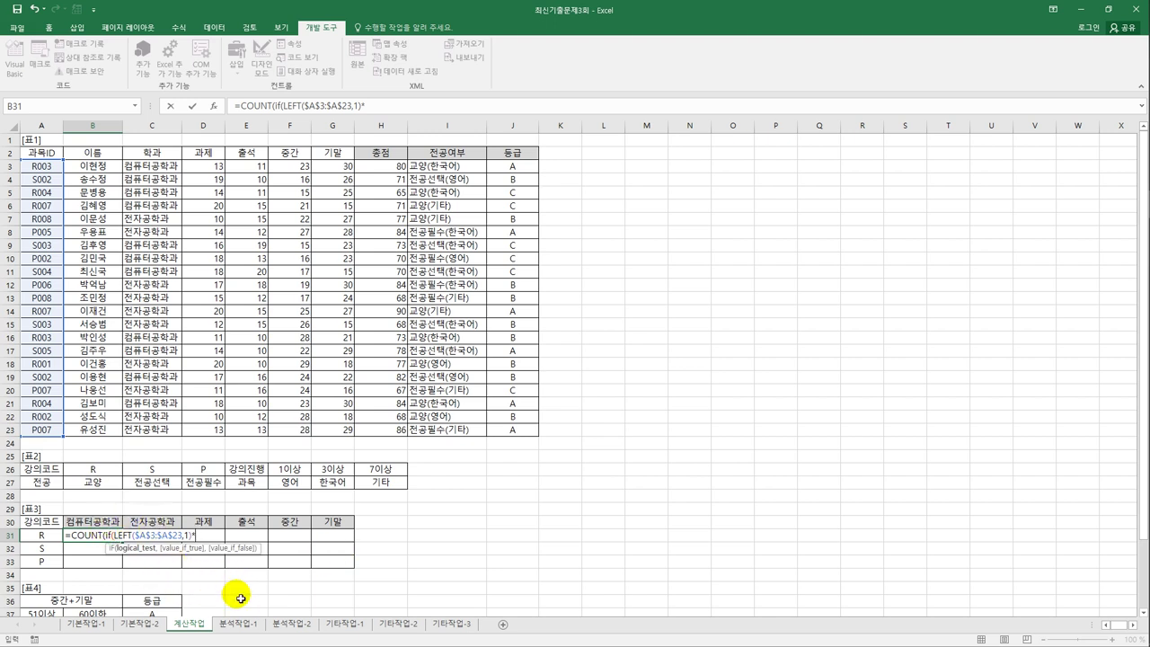
{"action": "type", "text": "("}
{"action": "left_click_drag", "start_coordinate": [168, 166], "coordinate": [167, 433]}
{"action": "key", "text": "F4"}
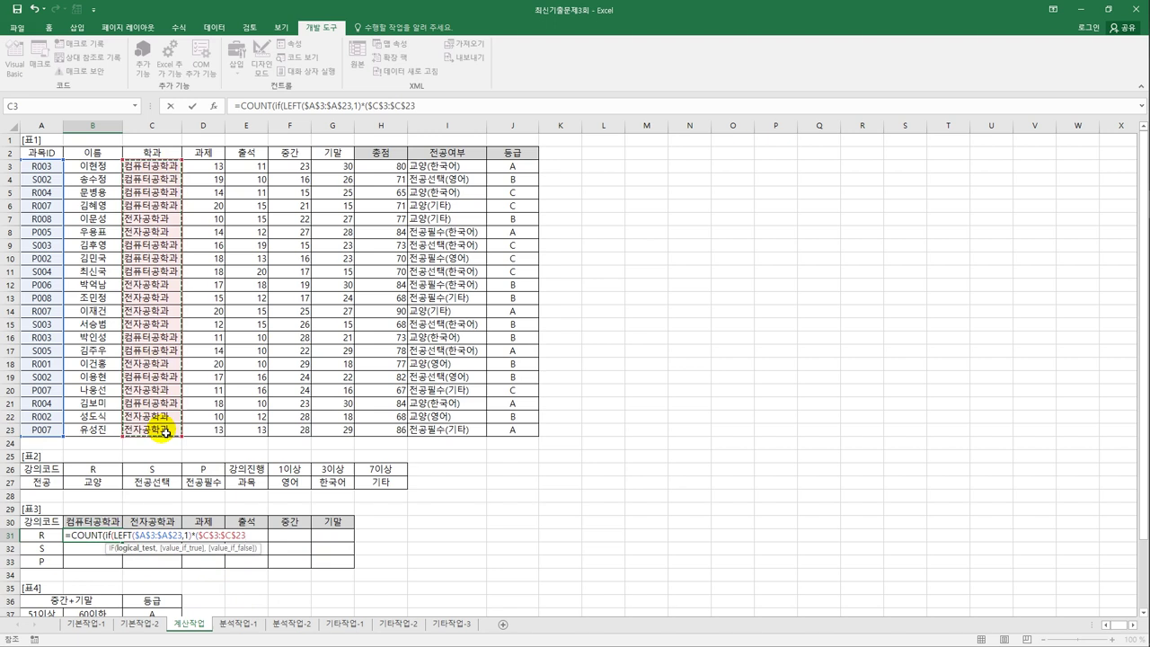
{"action": "type", "text": "="}
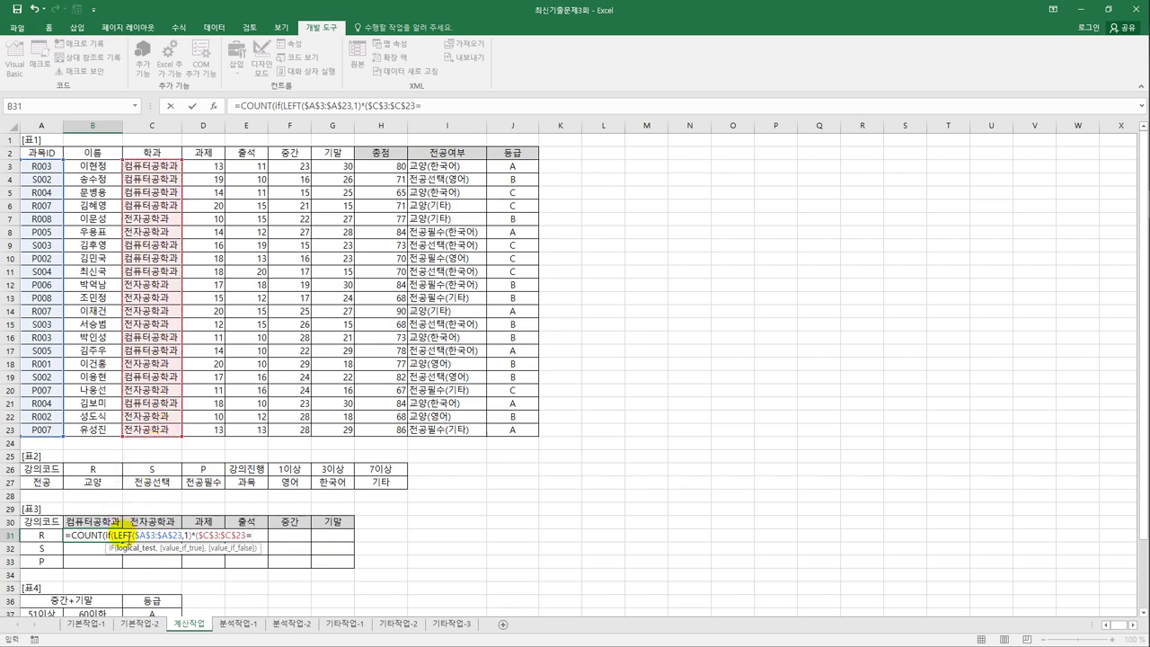
{"action": "left_click", "coordinate": [101, 523]}
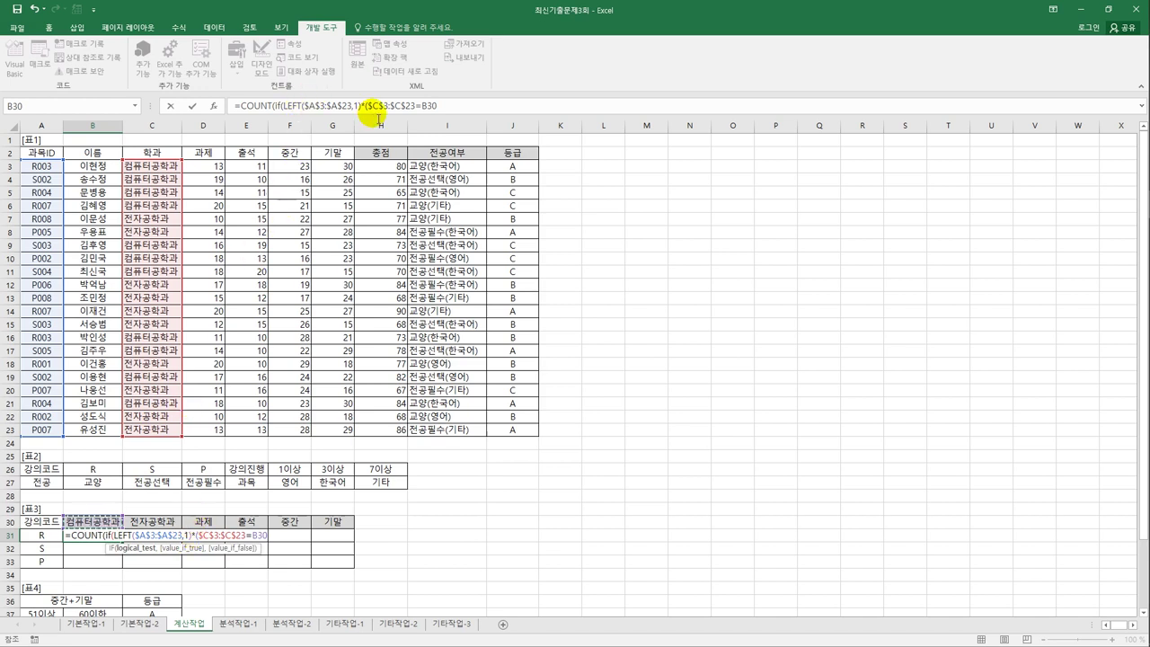
{"action": "left_click", "coordinate": [446, 109]}
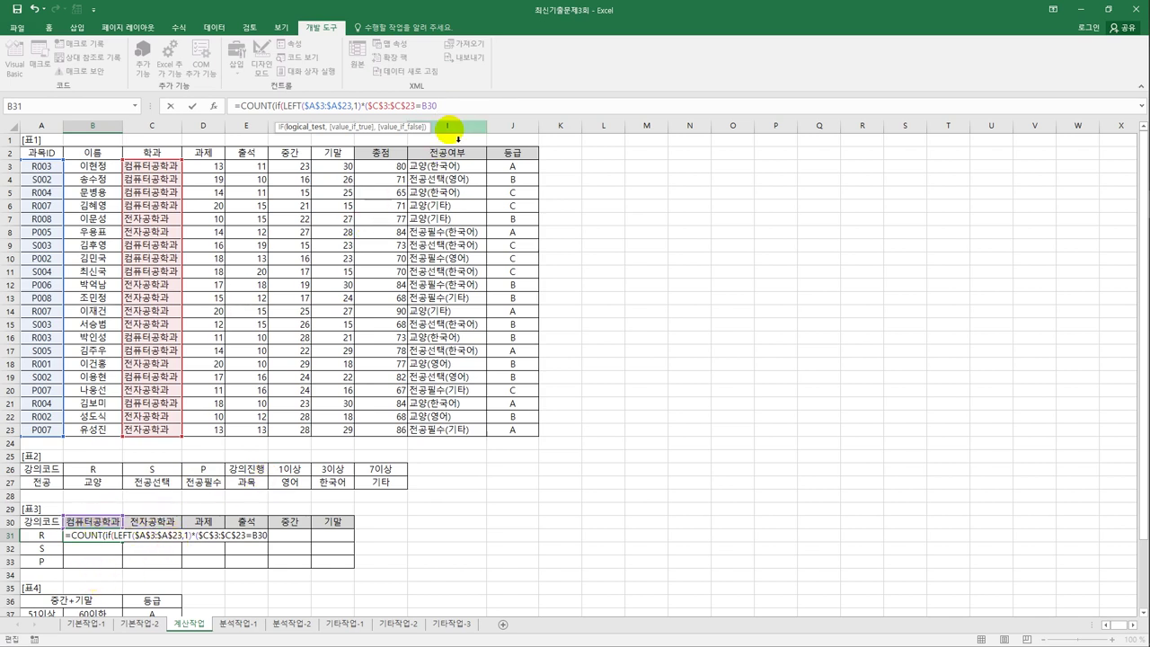
{"action": "key", "text": "F4"}
{"action": "key", "text": "F4"}
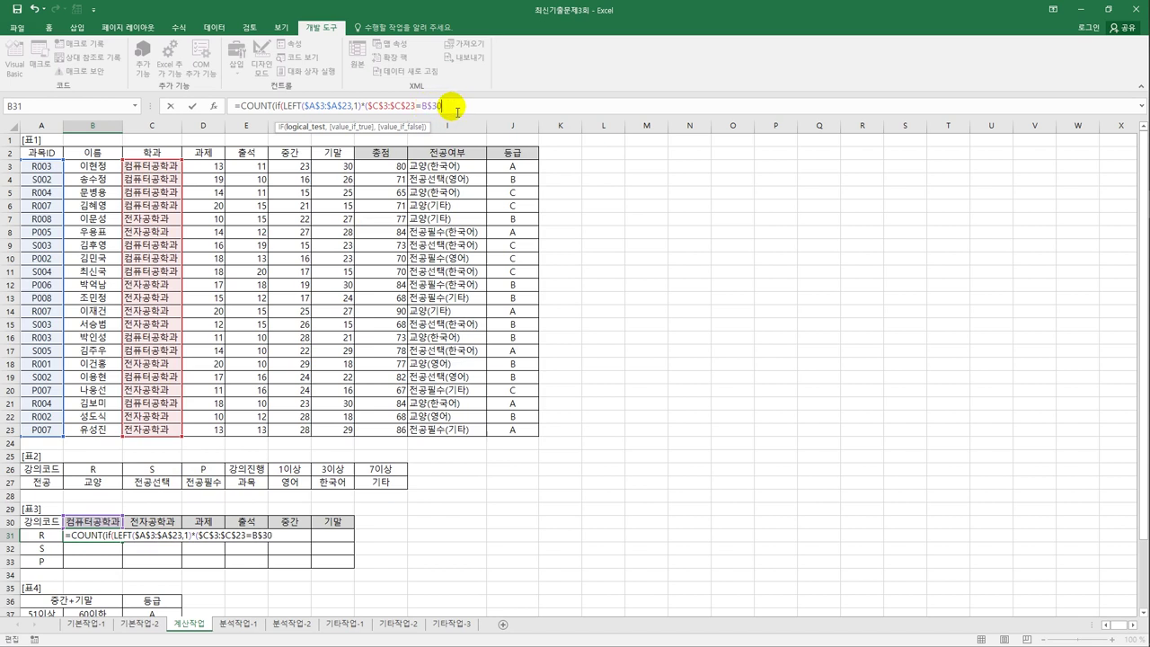
{"action": "type", "text": ")*"}
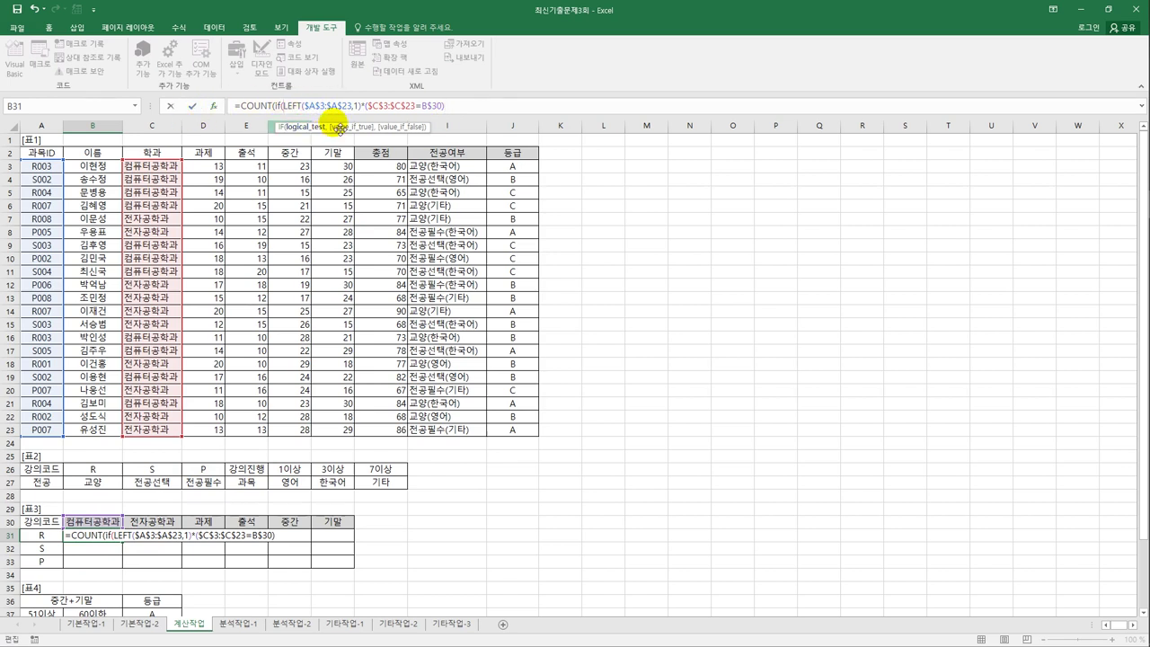
- Turn the LEFT part of the B31 formula into the parenthesised condition (LEFT($A$3:$A$23,1)=$A31)
{"action": "type", "text": "("}
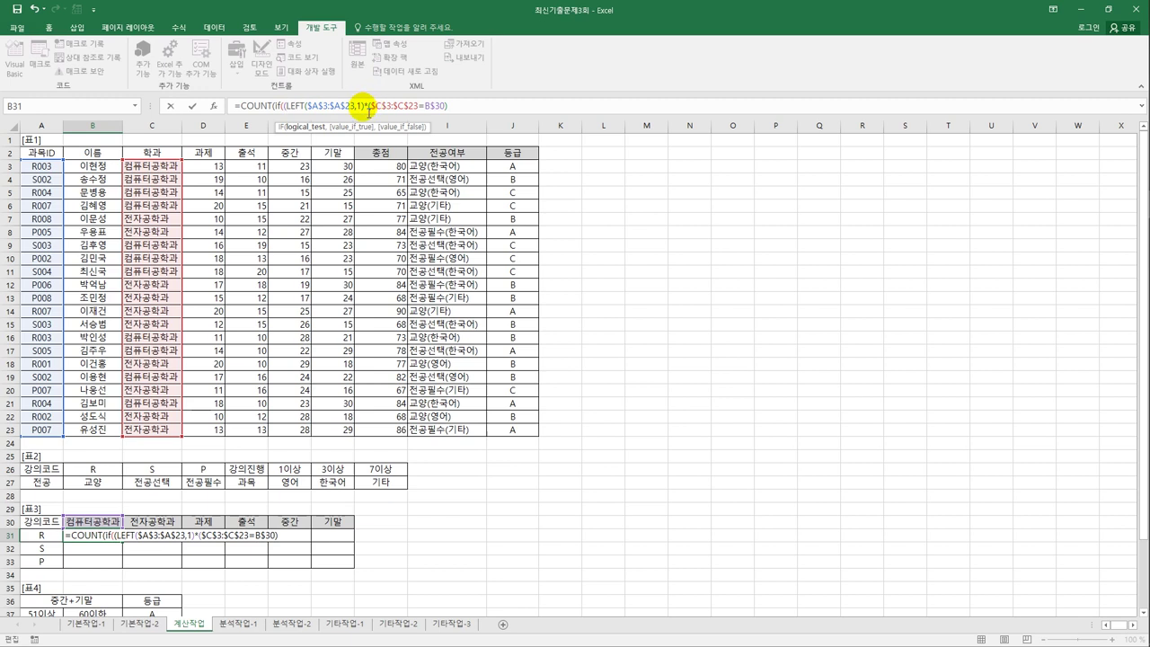
{"action": "left_click", "coordinate": [368, 111]}
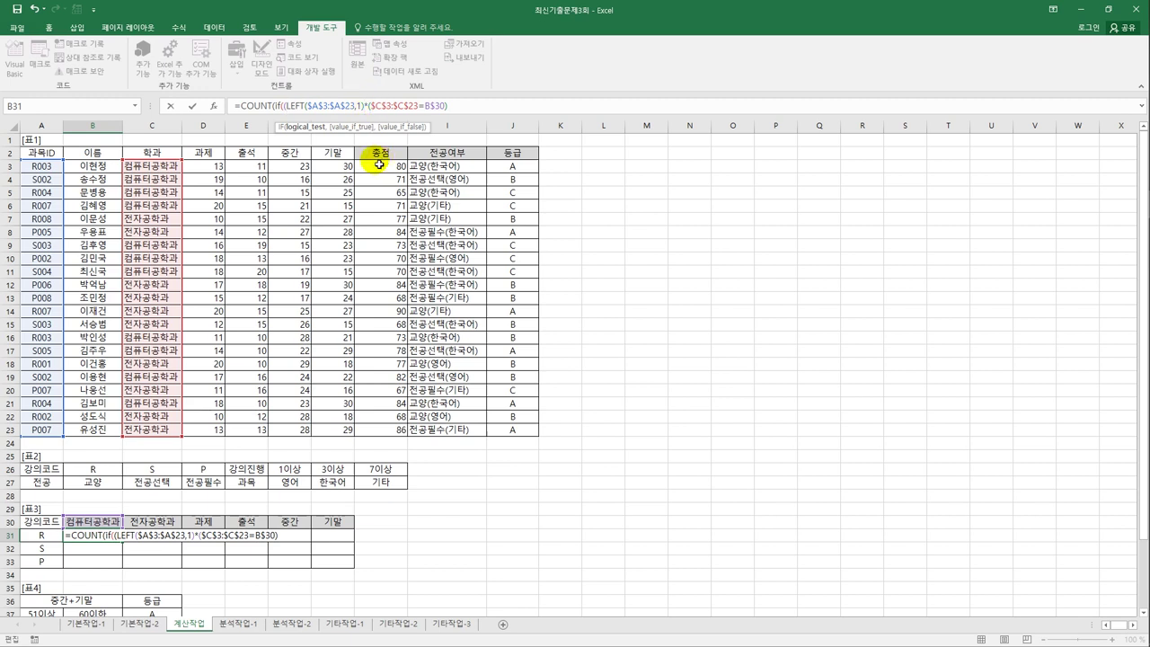
{"action": "type", "text": "="}
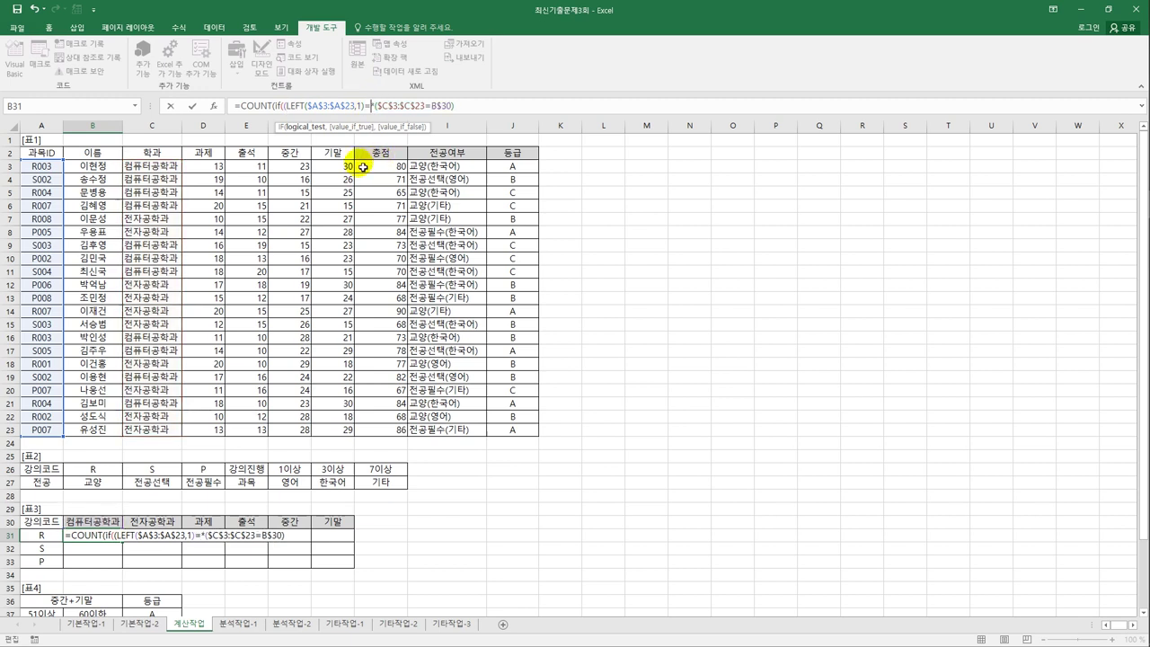
{"action": "left_click", "coordinate": [55, 539]}
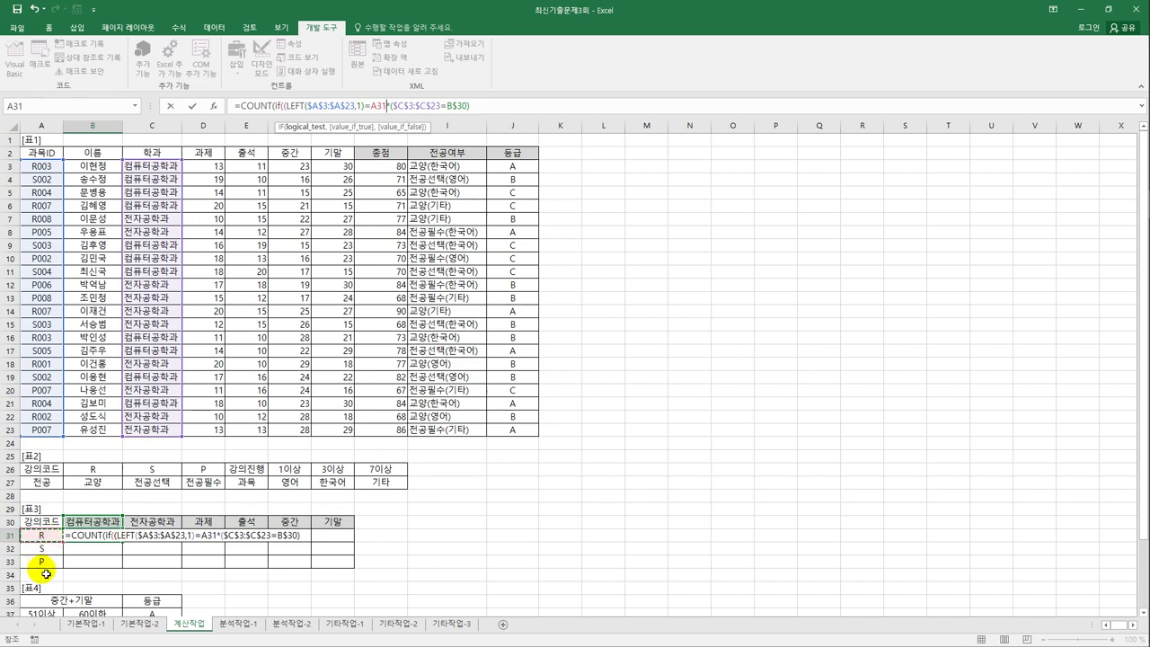
{"action": "key", "text": "F4"}
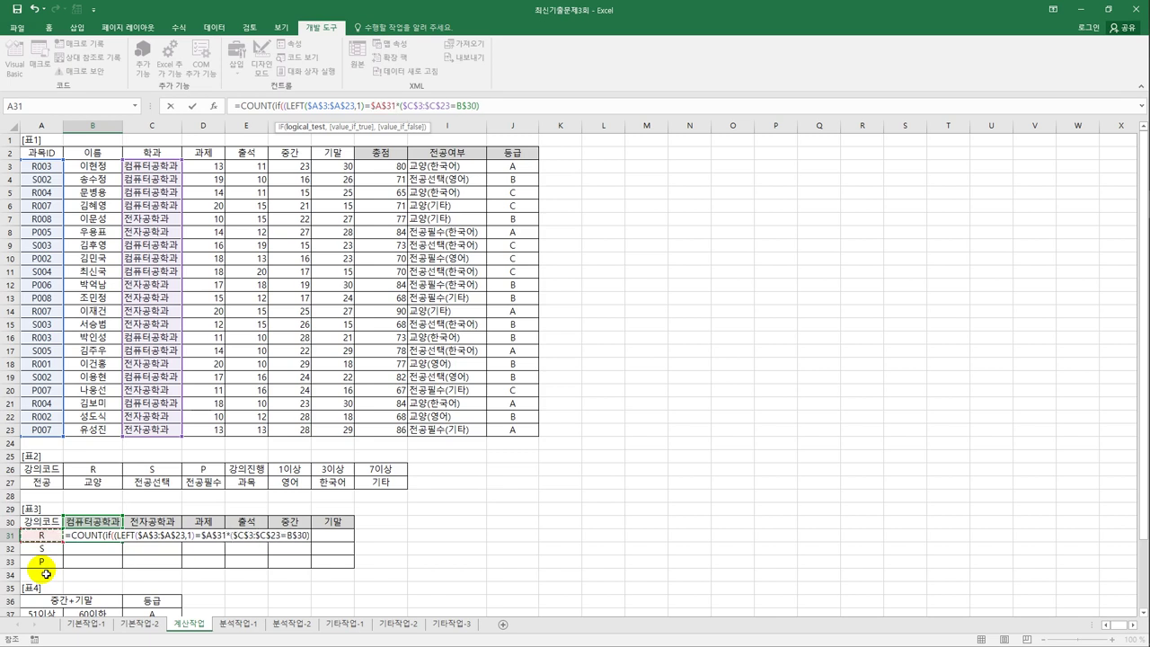
{"action": "key", "text": "F4"}
{"action": "key", "text": "F4"}
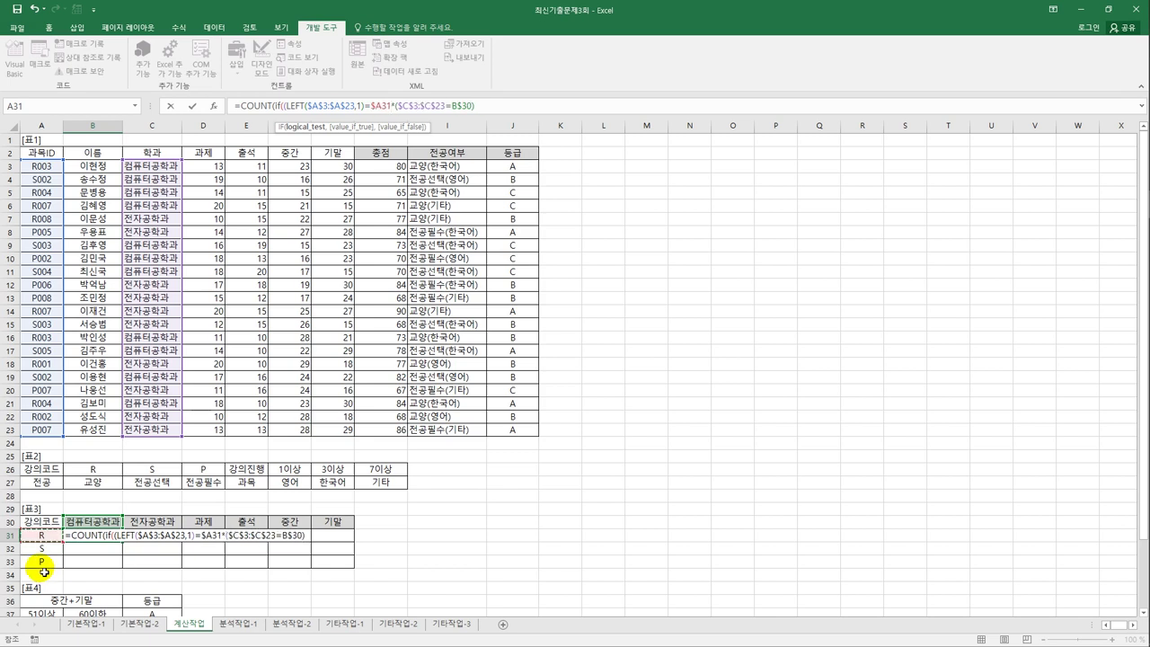
{"action": "type", "text": ")"}
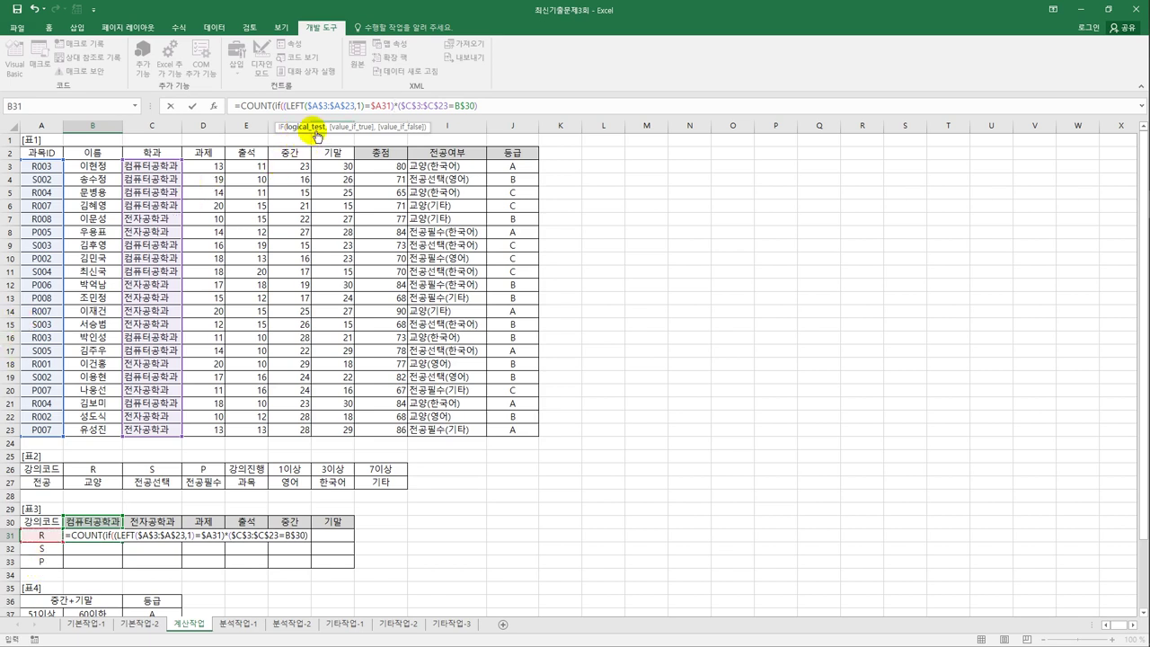
- Return 1 when both conditions hold and enter B31 as the array formula =COUNT(IF((LEFT($A$3:$A$23,1)=$A31)*($C$3:$C$23=B$30),1))
{"action": "left_click_drag", "start_coordinate": [286, 106], "coordinate": [397, 108]}
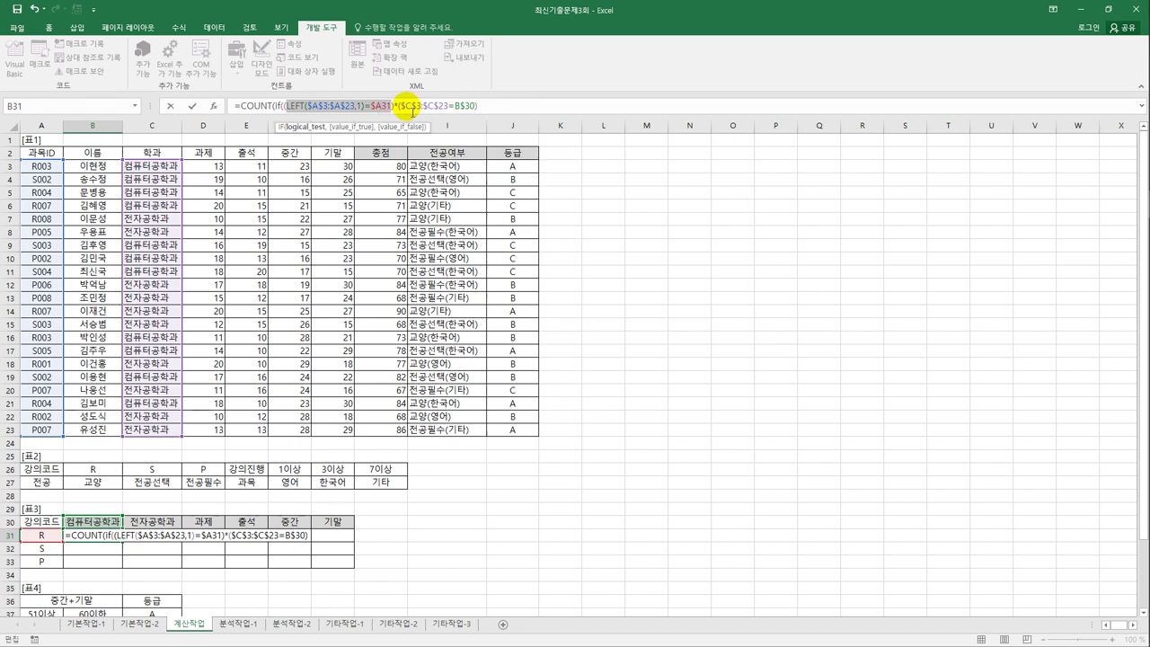
{"action": "left_click_drag", "start_coordinate": [400, 106], "coordinate": [478, 106]}
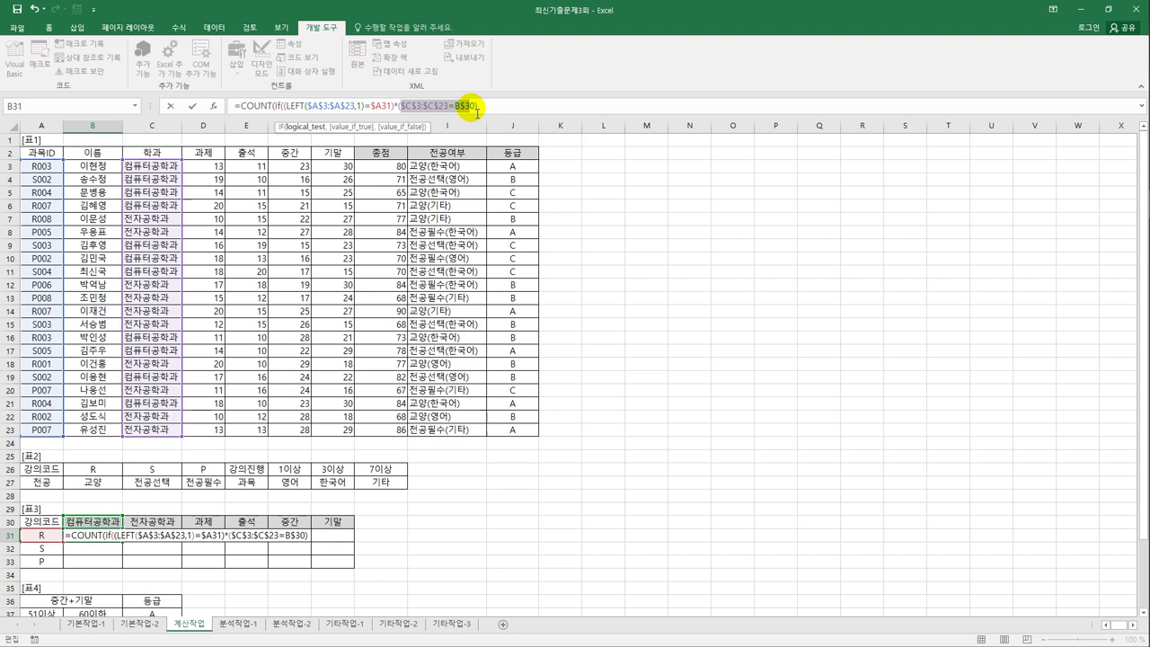
{"action": "left_click", "coordinate": [491, 112]}
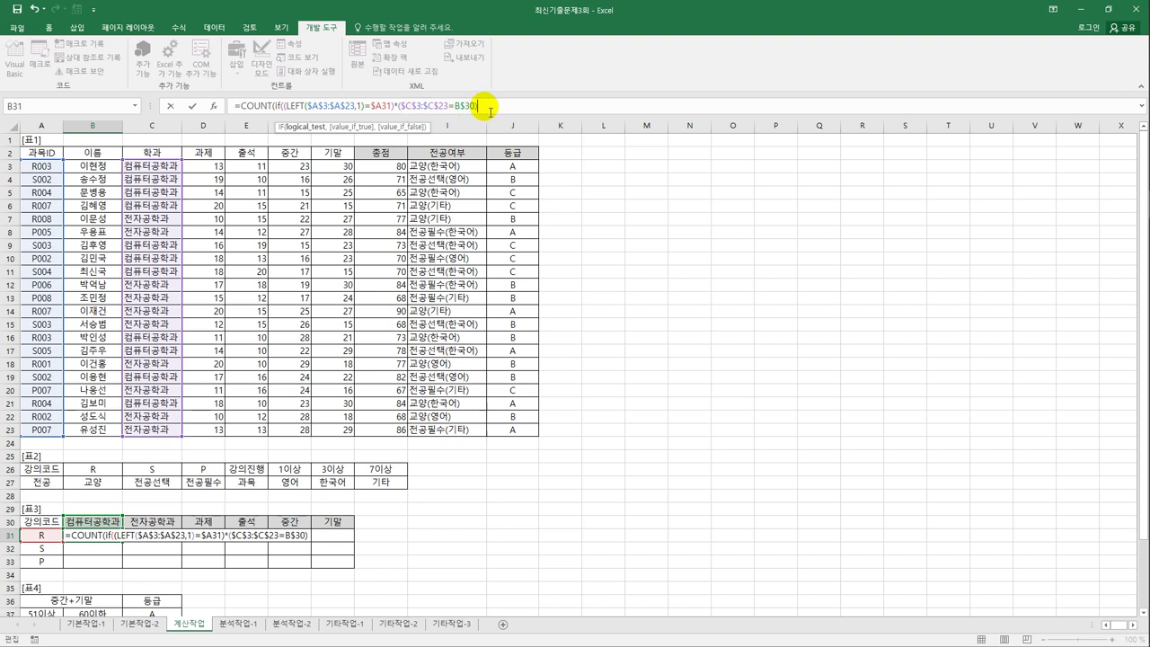
{"action": "type", "text": ","}
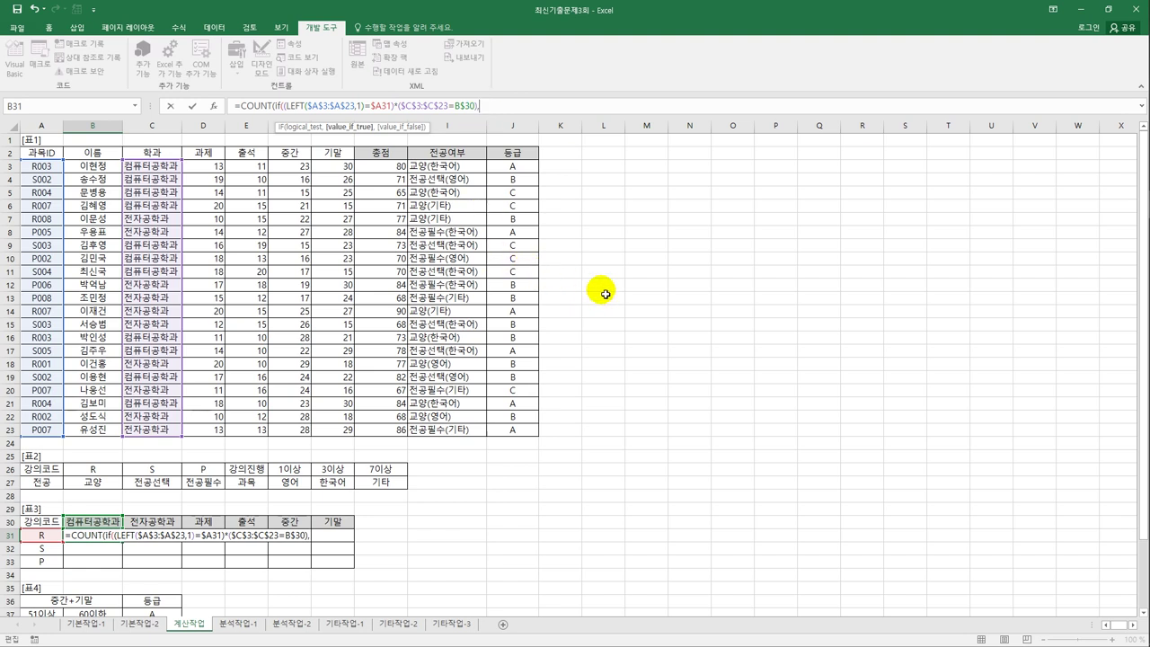
{"action": "type", "text": "1))"}
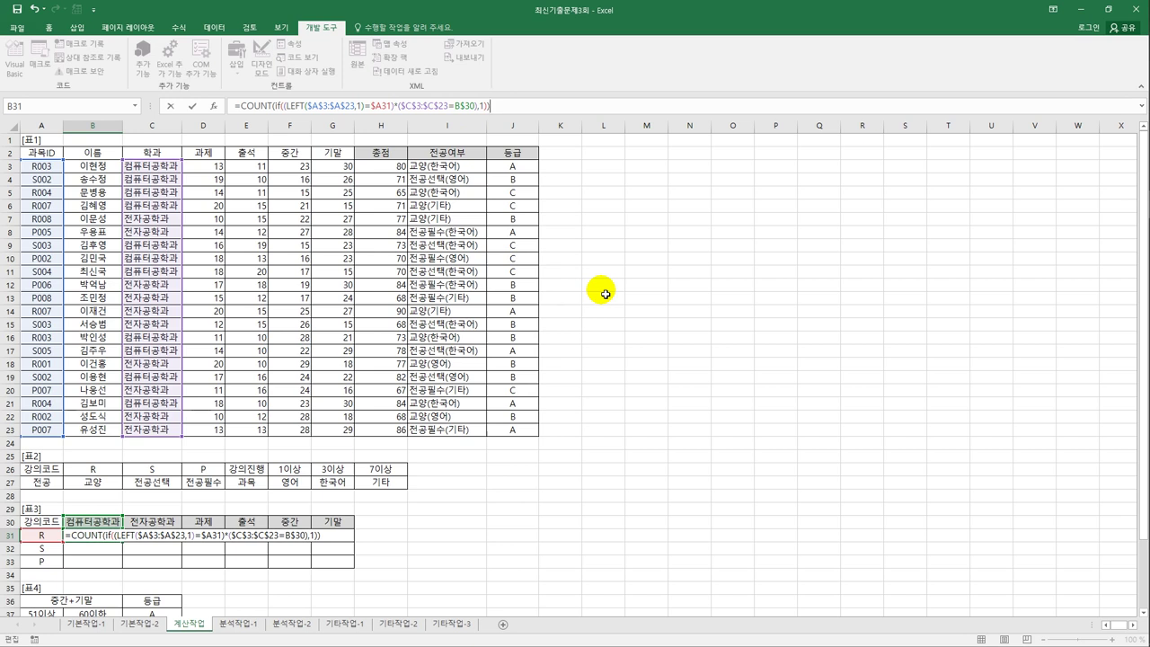
{"action": "key", "text": "ctrl+Return"}
{"action": "key", "text": "ctrl+shift+Return"}
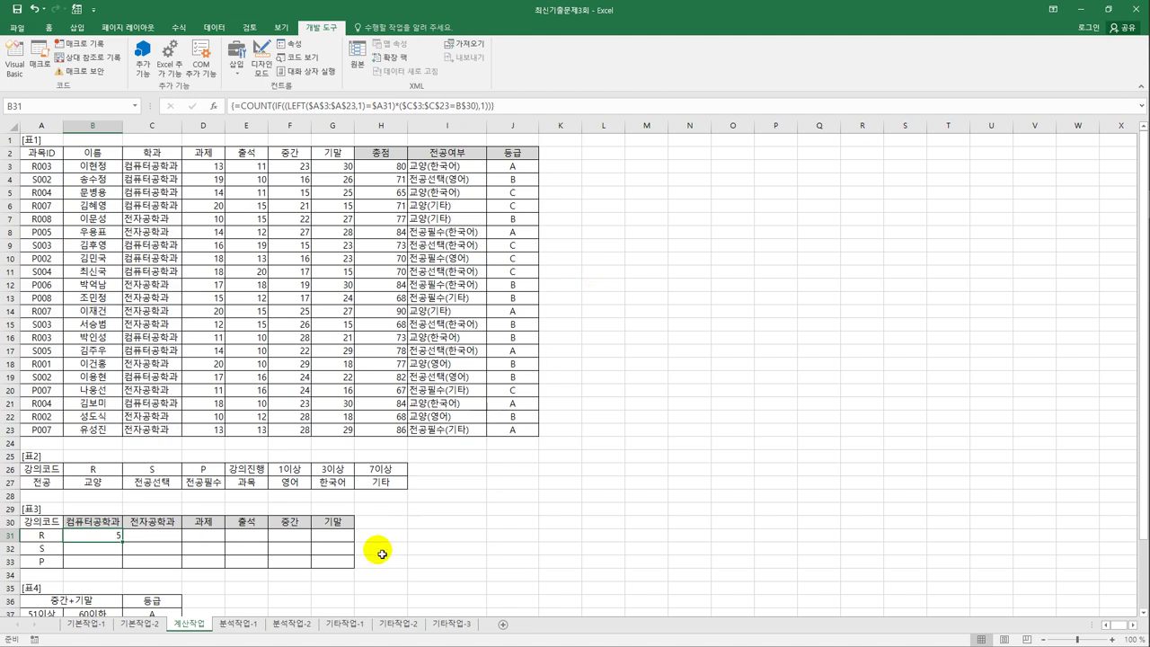
- Fill the 표3 count formula from B31 across both department columns and down to C33
{"action": "left_click_drag", "start_coordinate": [127, 546], "coordinate": [167, 575]}
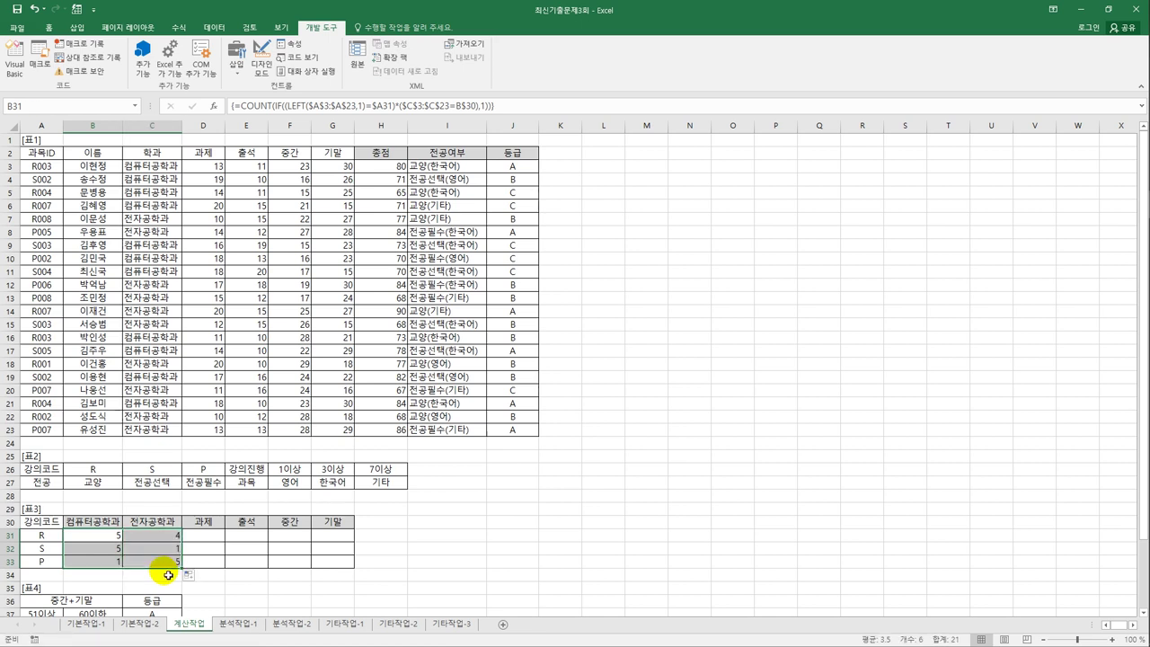
{"action": "left_click", "coordinate": [205, 536]}
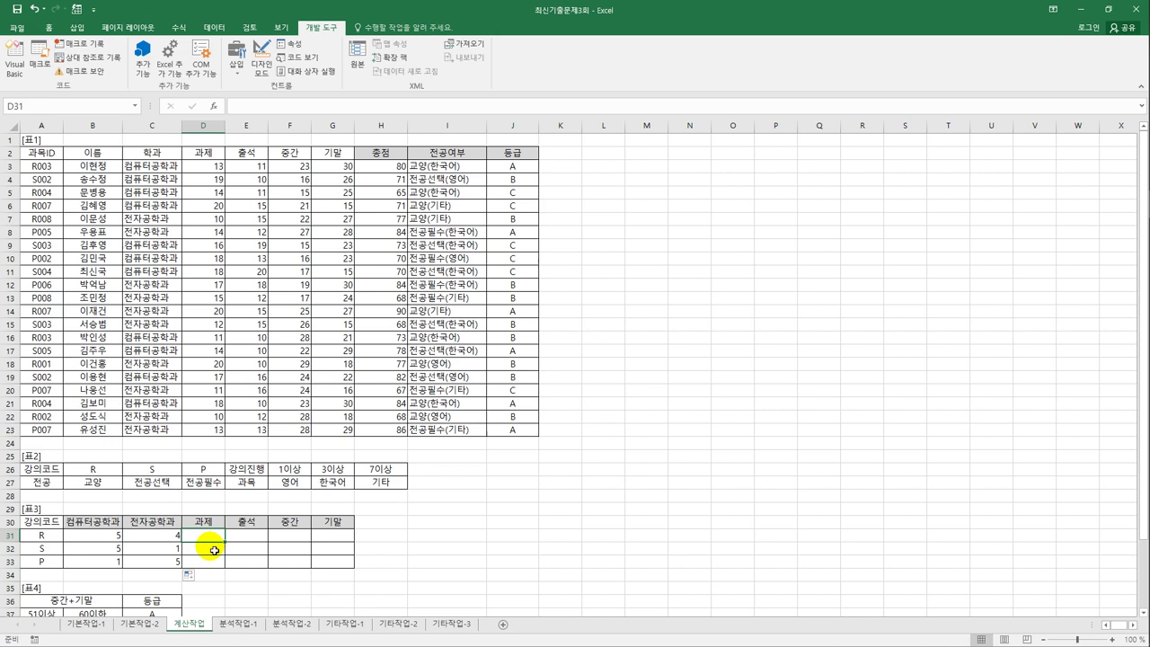
{"action": "left_click_drag", "start_coordinate": [112, 539], "coordinate": [162, 564]}
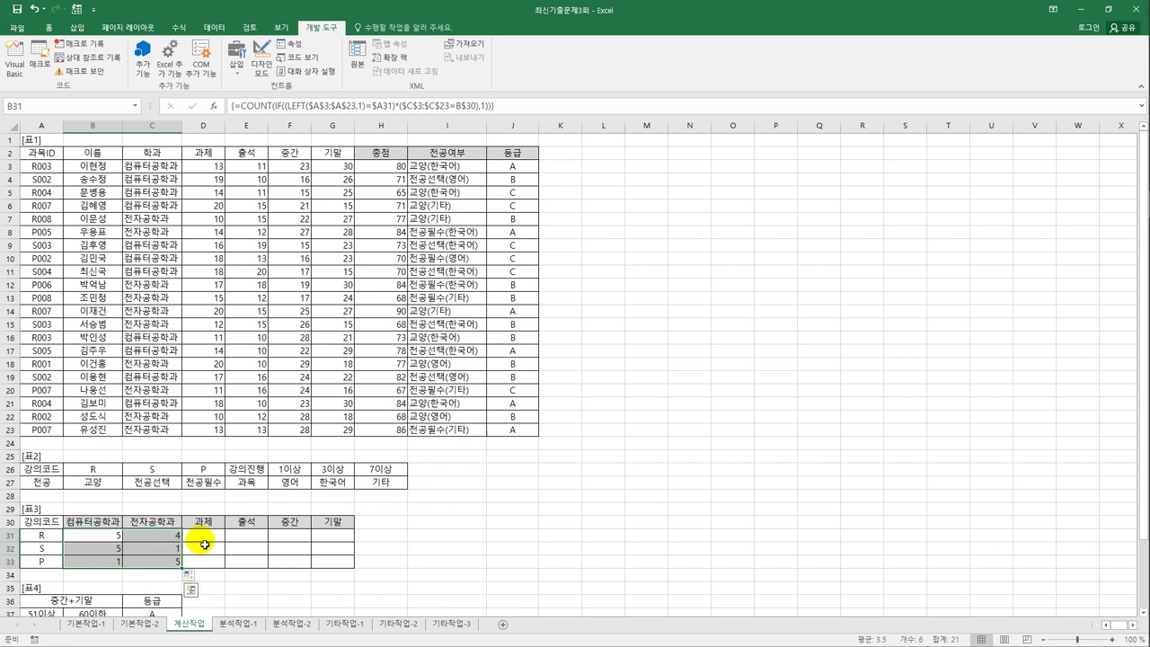
- Start the 과제 formula in D31 as =MAX(IF(LEFT($A$3:$A$23,1, taking the first character of each 과목ID
{"action": "left_click", "coordinate": [207, 543]}
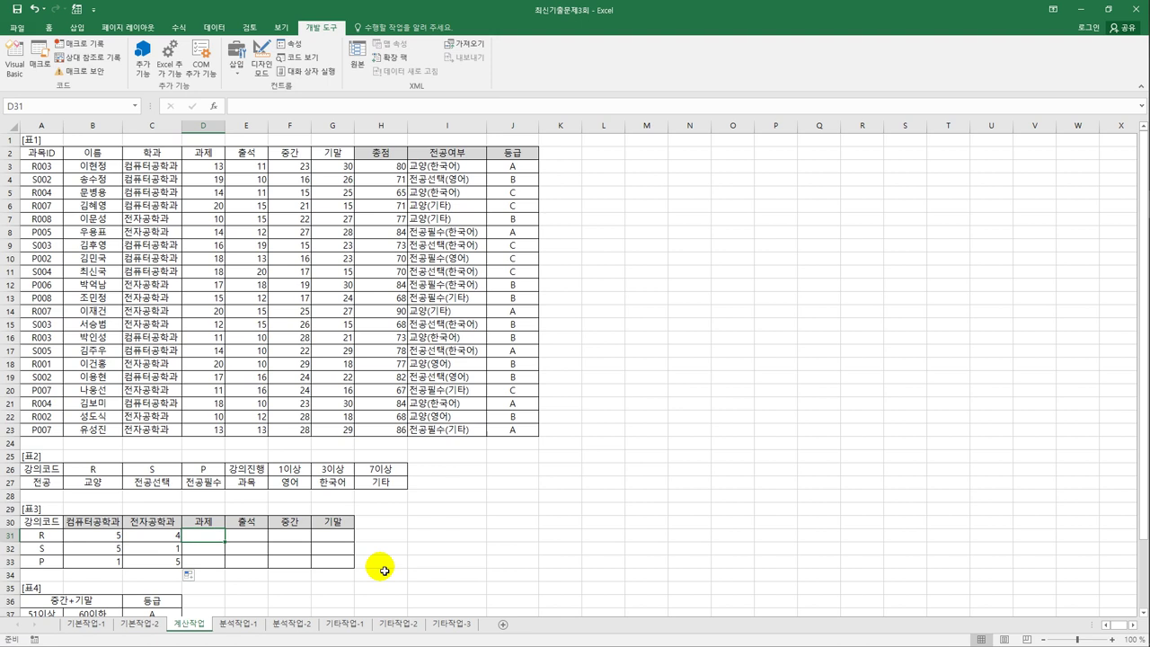
{"action": "type", "text": "="}
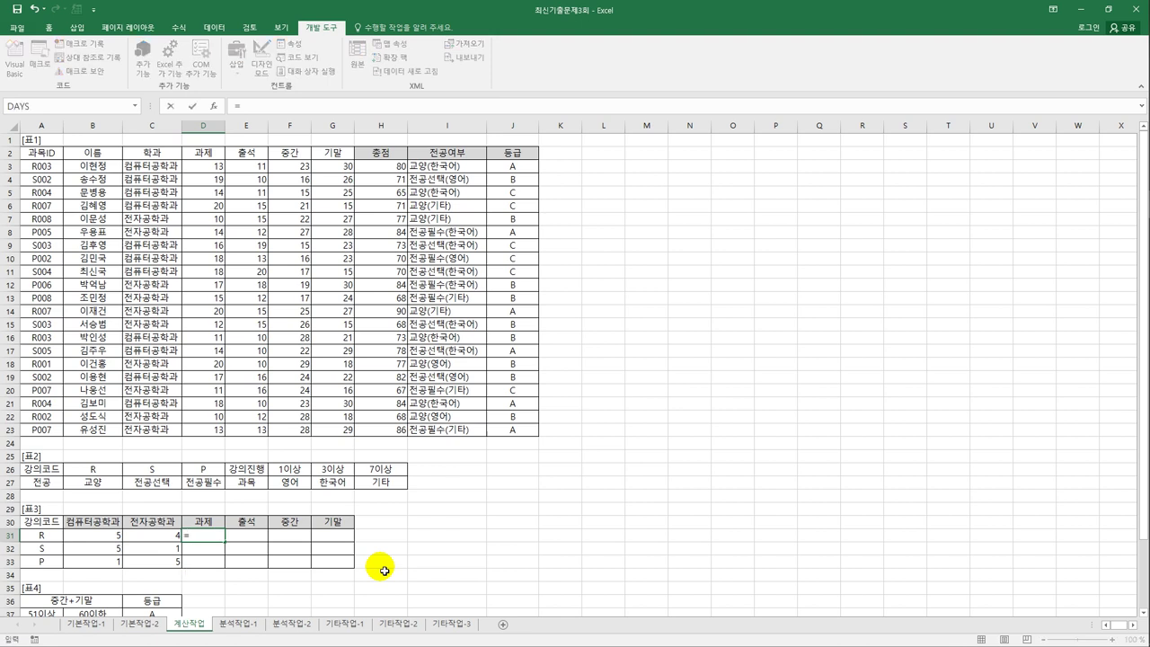
{"action": "type", "text": "max"}
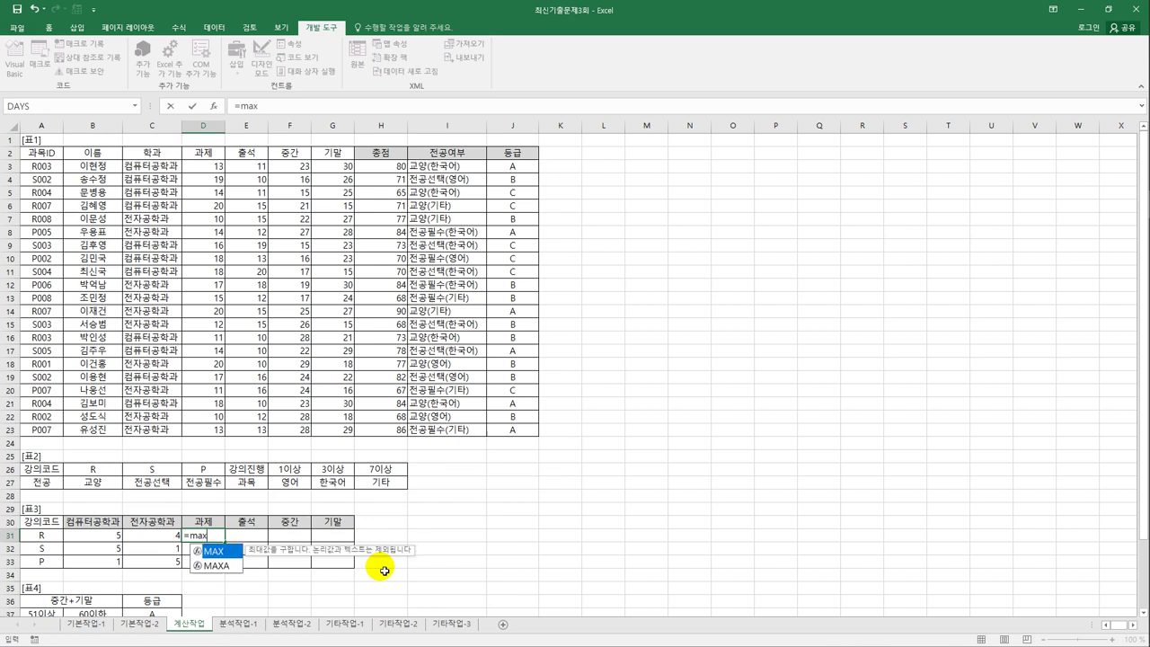
{"action": "type", "text": "("}
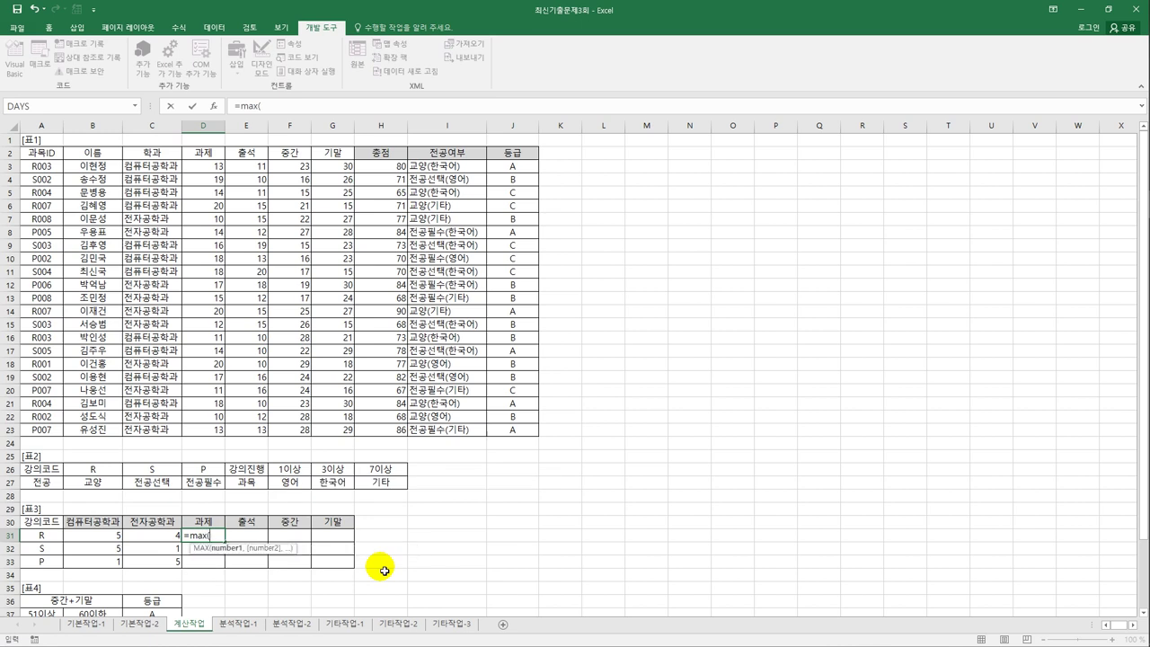
{"action": "type", "text": "if("}
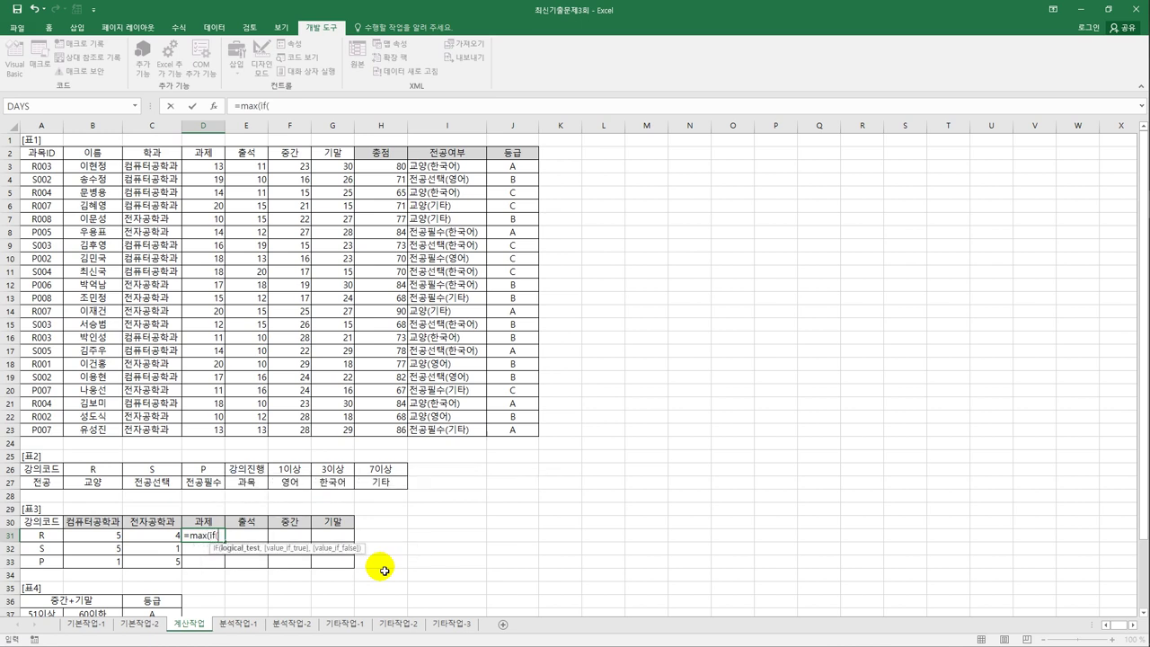
{"action": "type", "text": "lef"}
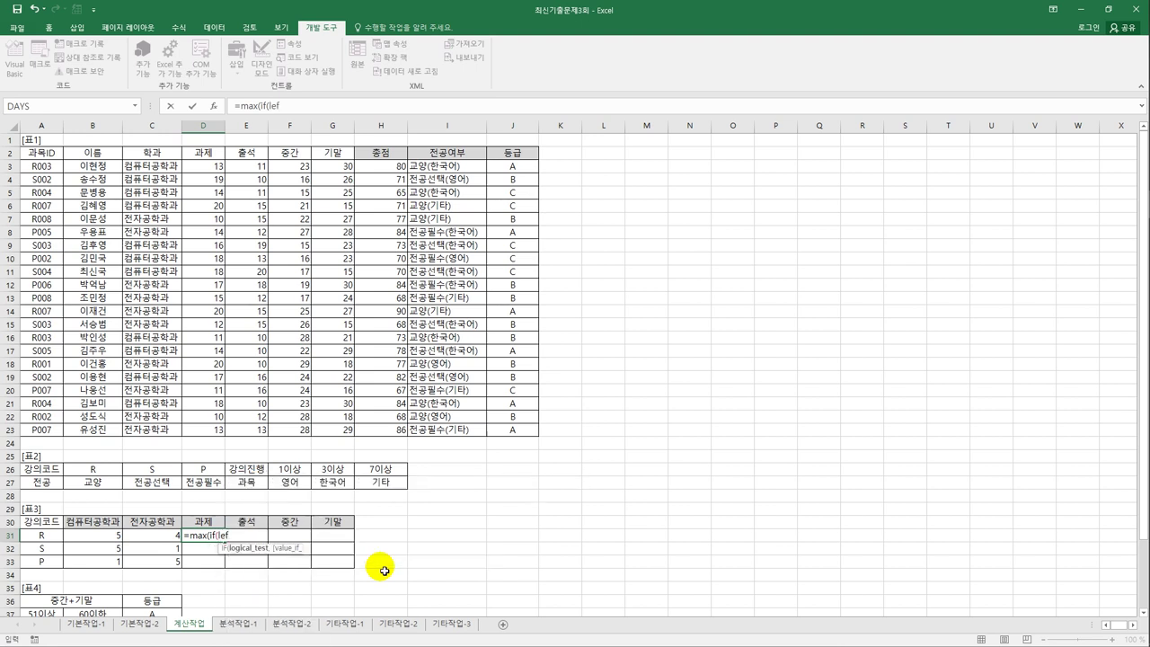
{"action": "key", "text": "Tab"}
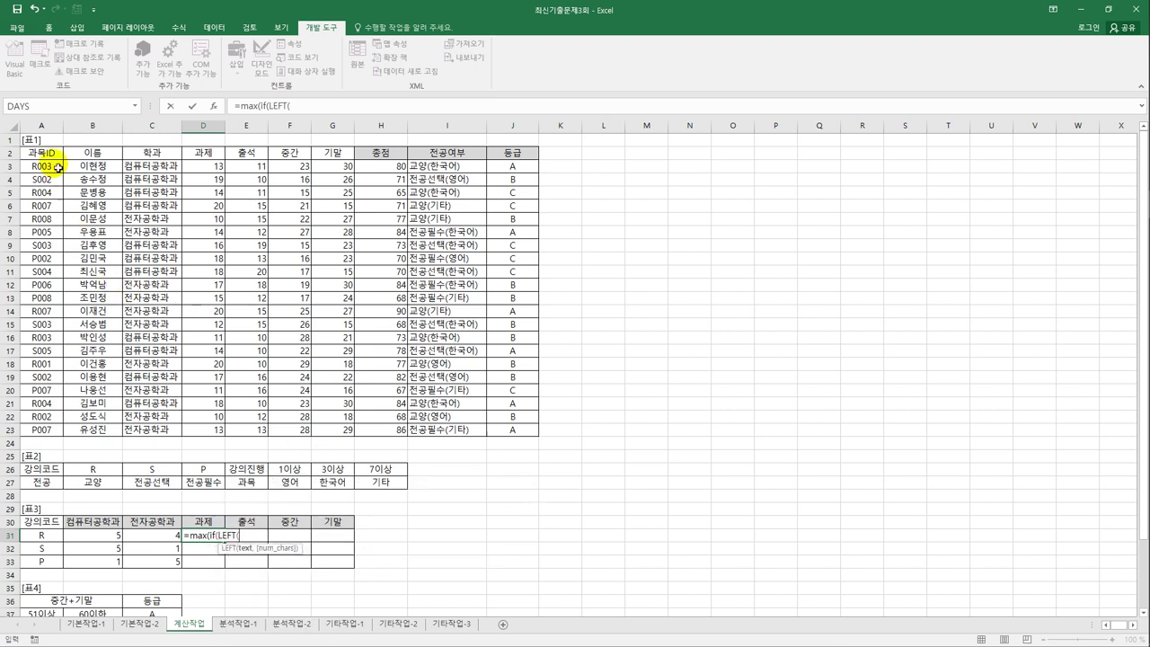
{"action": "left_click_drag", "start_coordinate": [43, 166], "coordinate": [34, 432]}
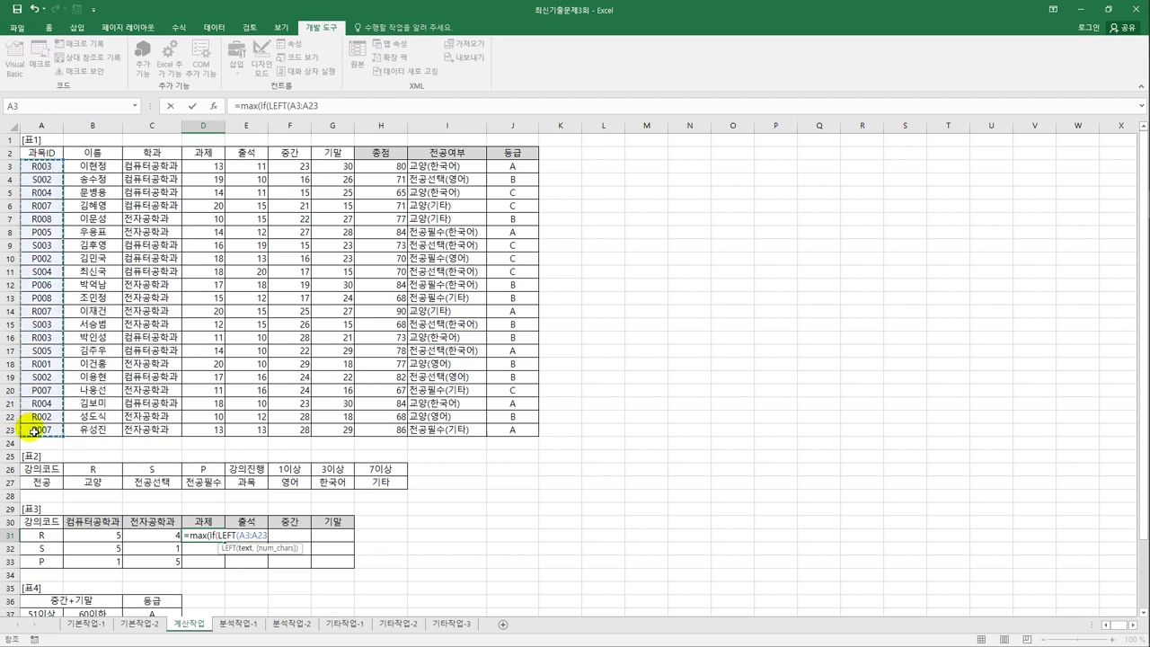
{"action": "key", "text": "F4"}
{"action": "type", "text": ",1"}
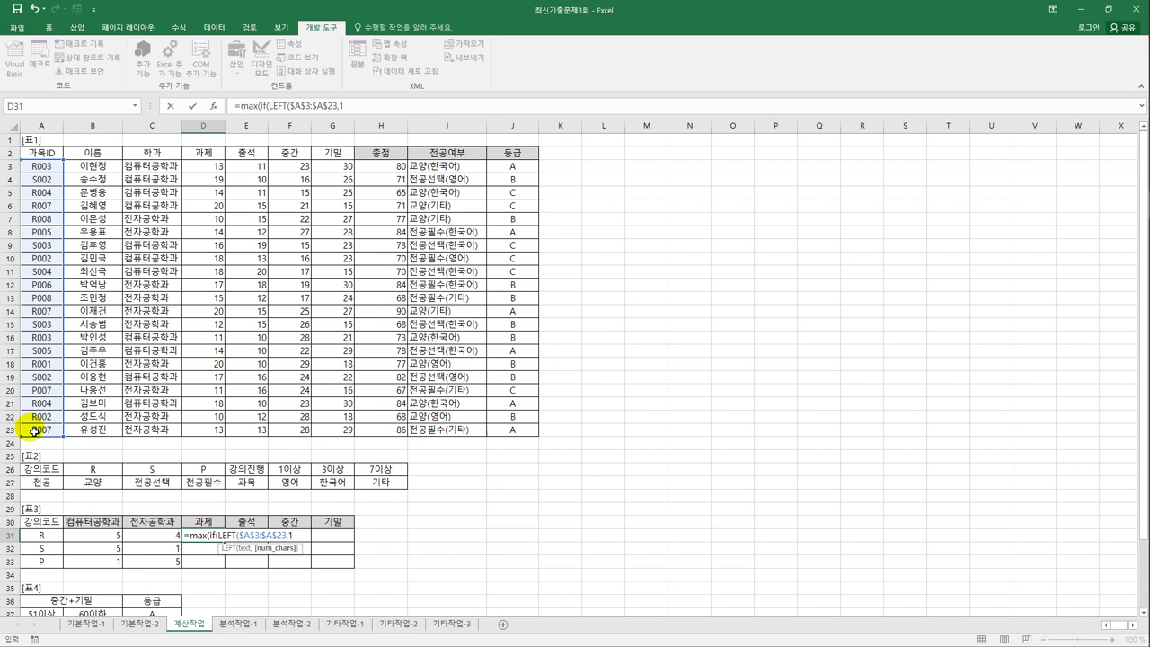
- Compare the LEFT result in D31 with $A31, fixing only the column, and continue to the IF function's true value
{"action": "type", "text": ")="}
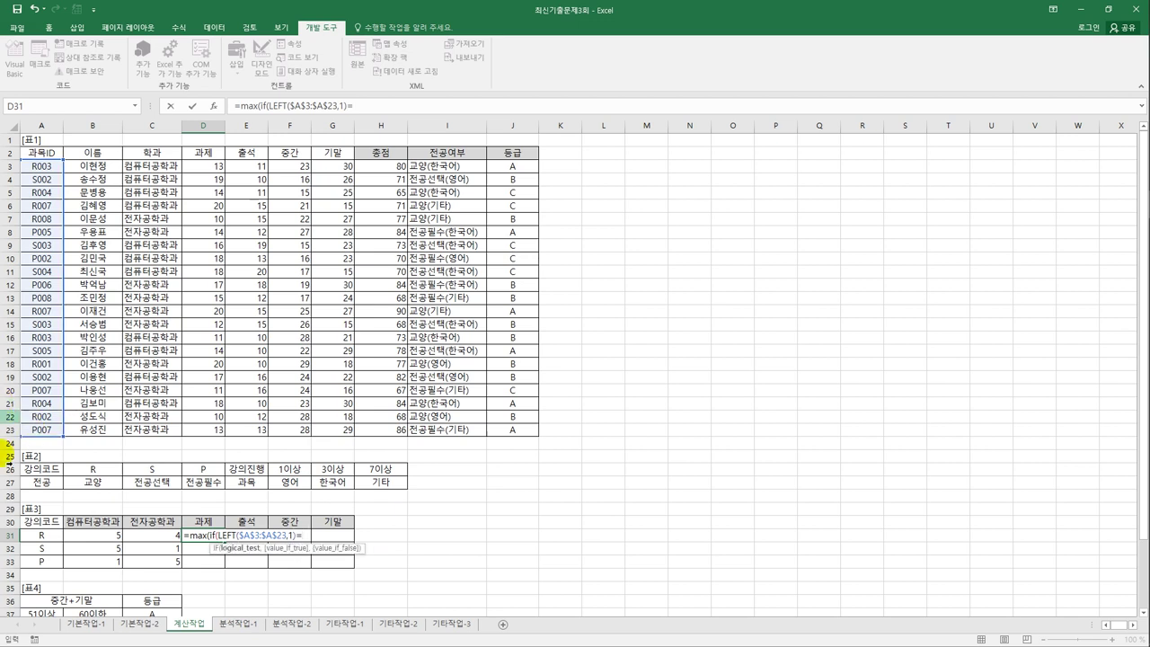
{"action": "left_click", "coordinate": [57, 541]}
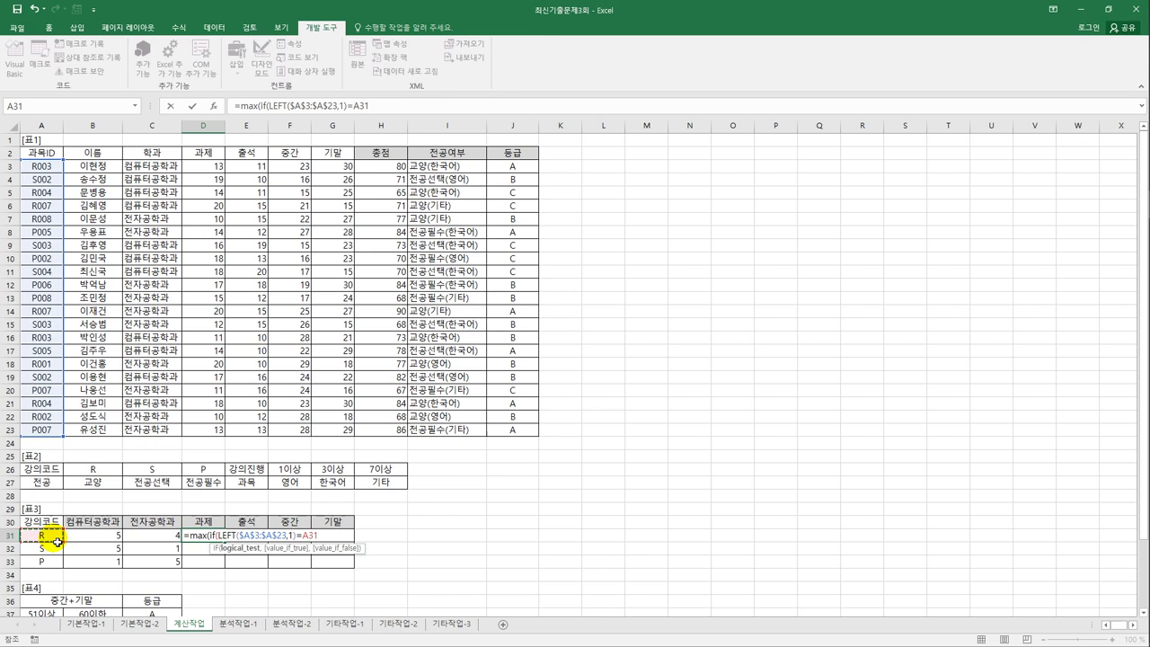
{"action": "key", "text": "F4"}
{"action": "key", "text": "F4"}
{"action": "key", "text": "F4"}
{"action": "type", "text": ","}
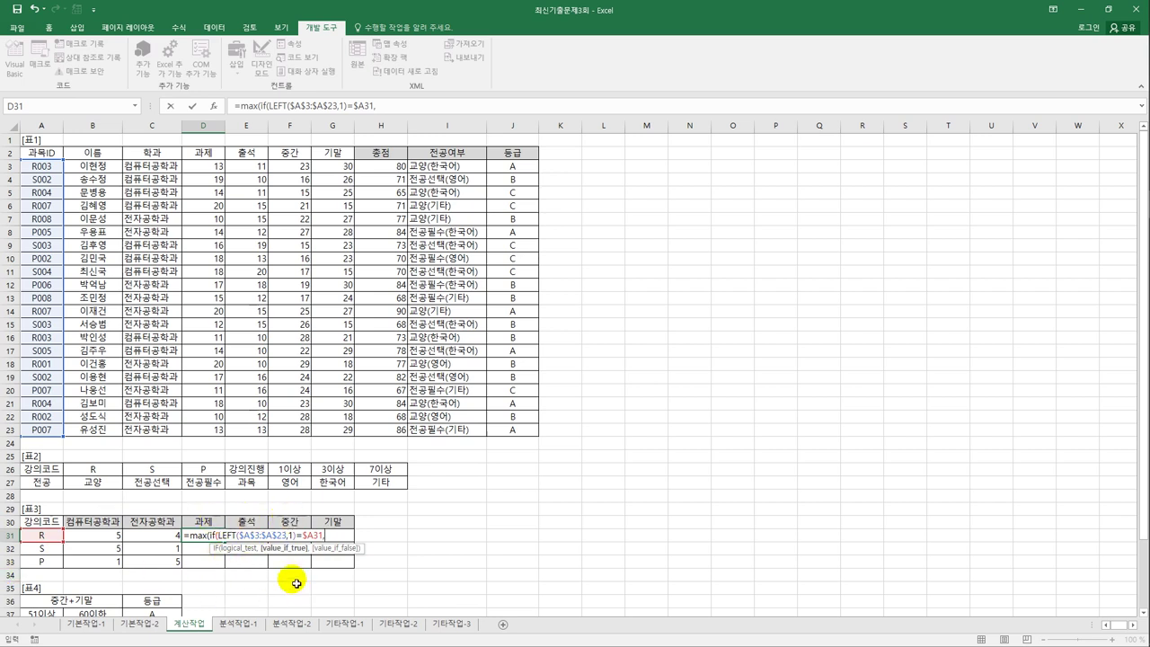
- Use D$3:D$23 as the true value, enter D31 as the array formula =MAX(IF(LEFT($A$3:$A$23,1)=$A31,D$3:D$23)), and fill it through G33
{"action": "left_click_drag", "start_coordinate": [217, 169], "coordinate": [219, 433]}
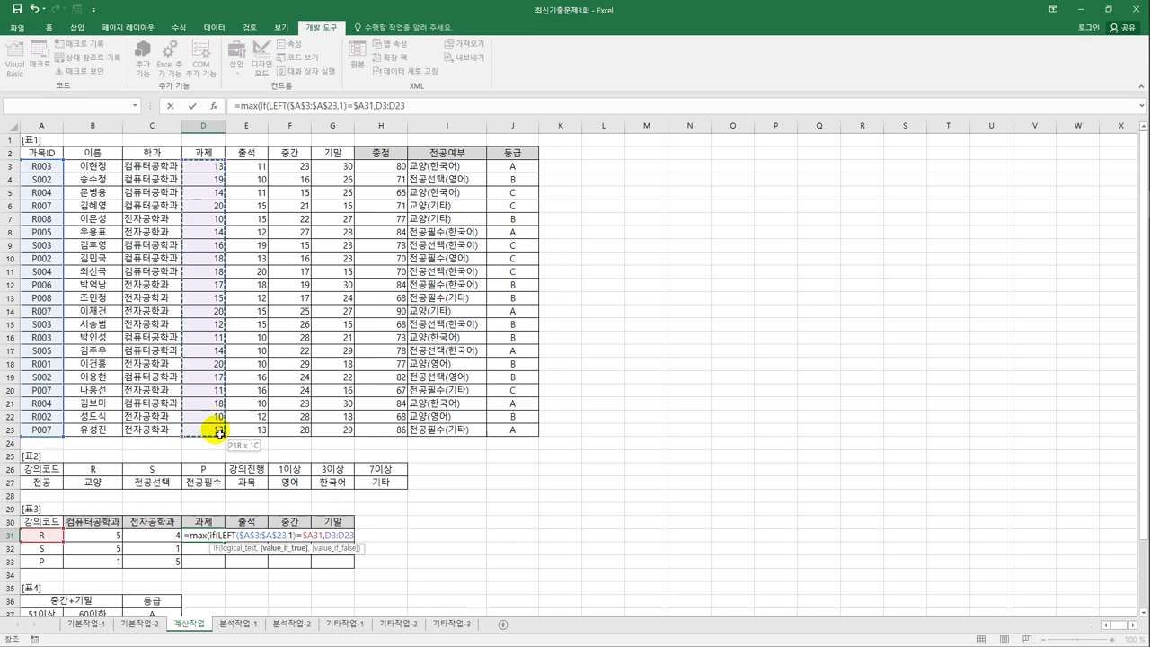
{"action": "left_click_drag", "start_coordinate": [219, 433], "coordinate": [219, 433]}
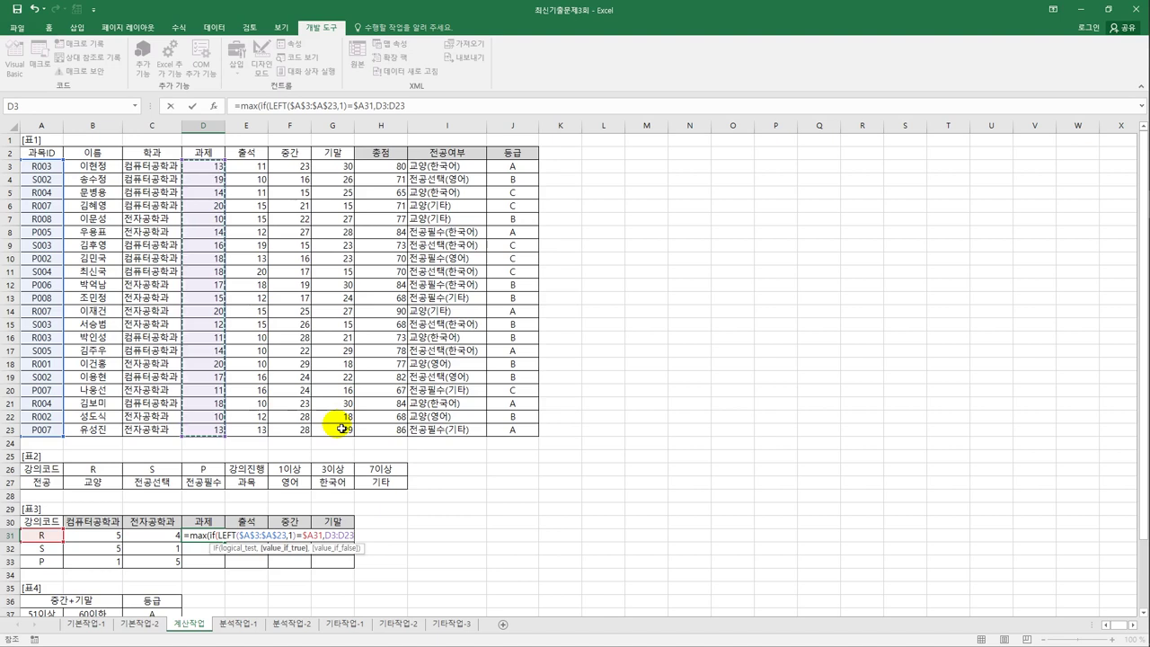
{"action": "key", "text": "F4"}
{"action": "key", "text": "F4"}
{"action": "type", "text": ")"}
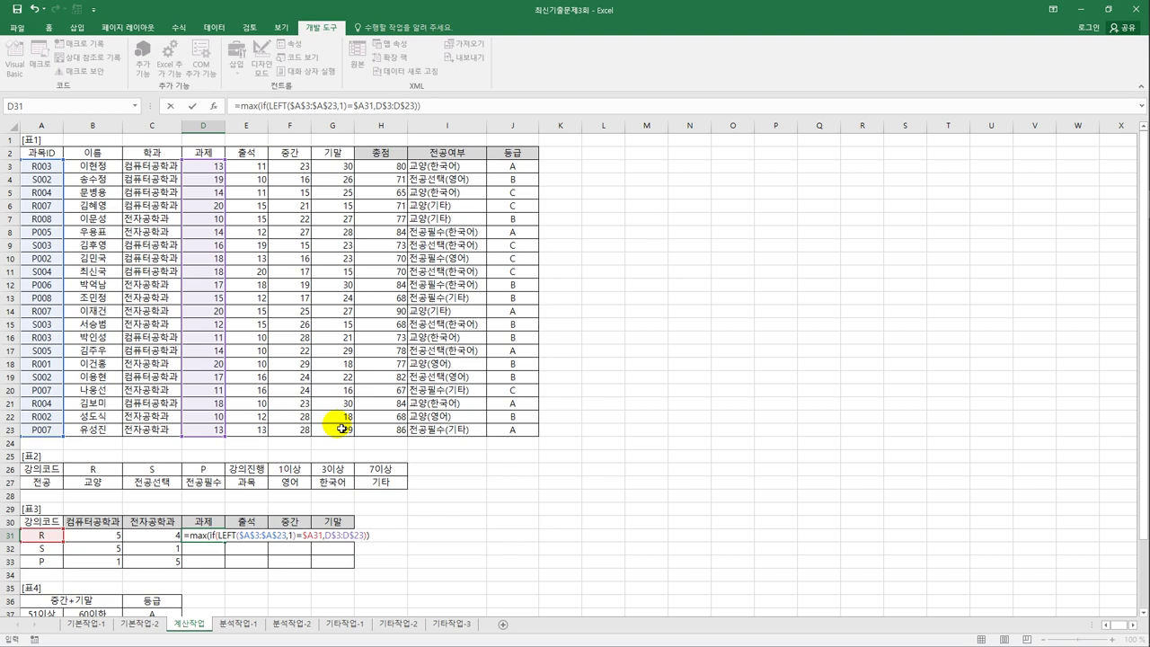
{"action": "key", "text": "ctrl+shift+Return"}
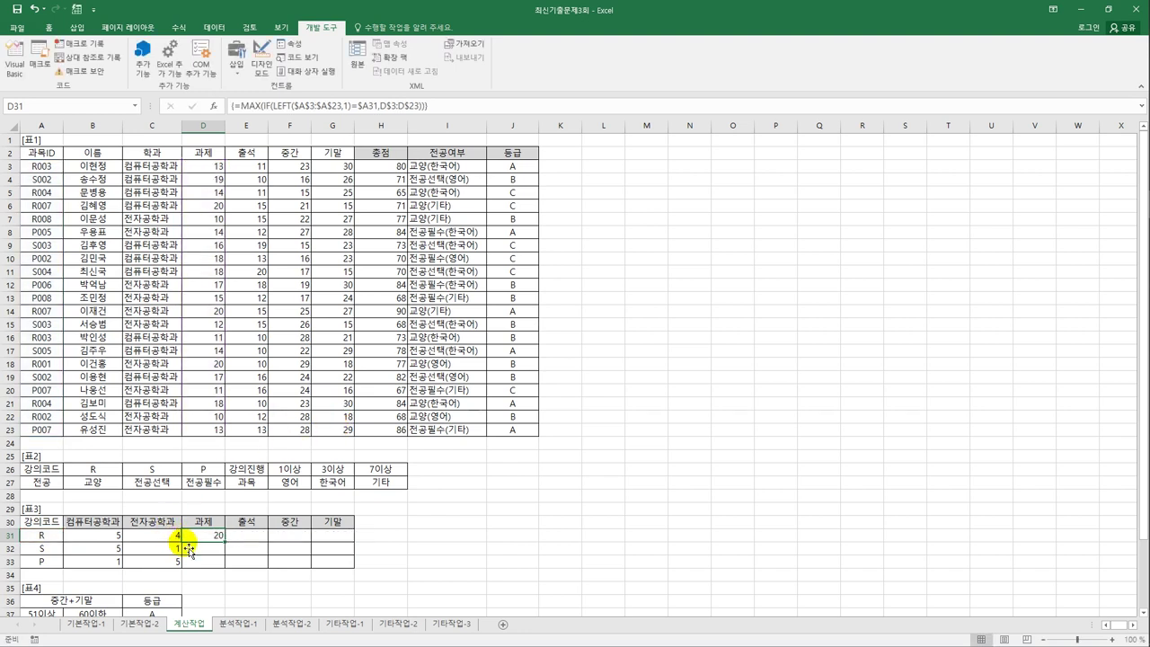
{"action": "left_click_drag", "start_coordinate": [231, 546], "coordinate": [345, 568]}
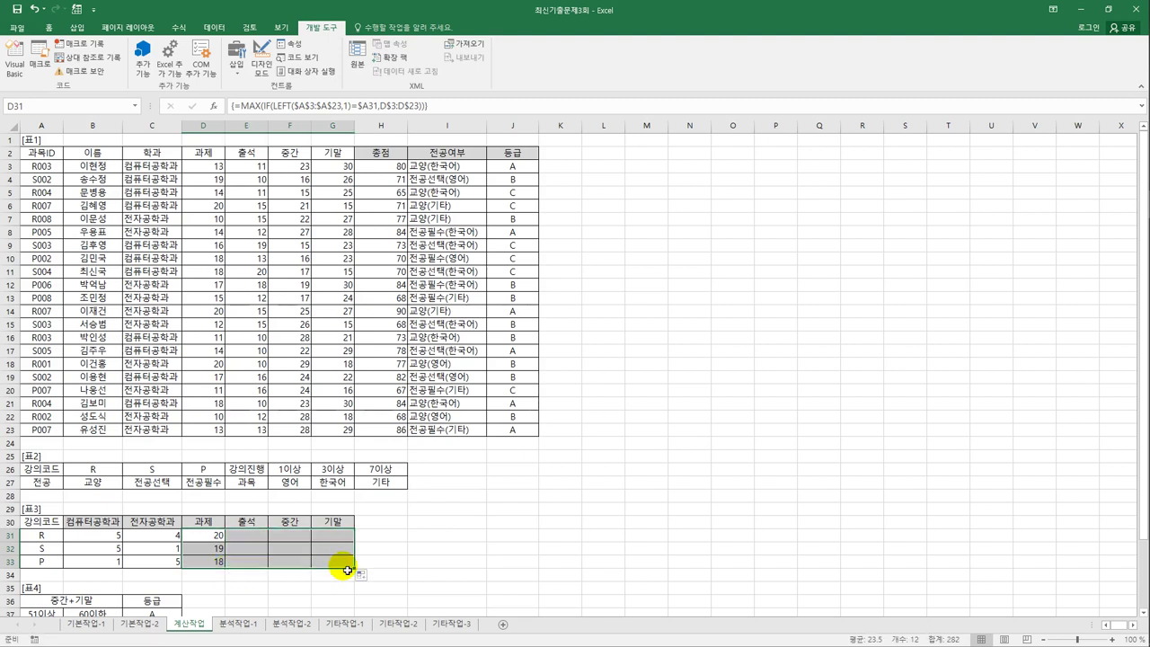
{"action": "left_click", "coordinate": [345, 567]}
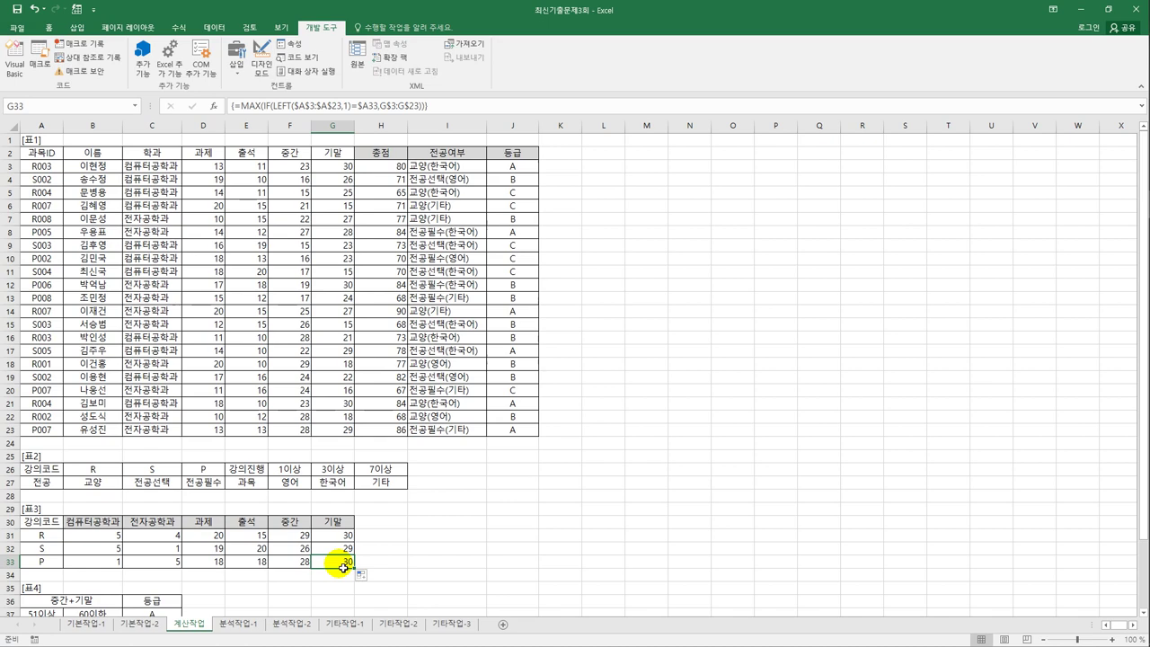
- Start a Microsoft Query import at cell B4 of the 분석작업-1 sheet with MS Access Database as the data source
{"action": "left_click", "coordinate": [241, 624]}
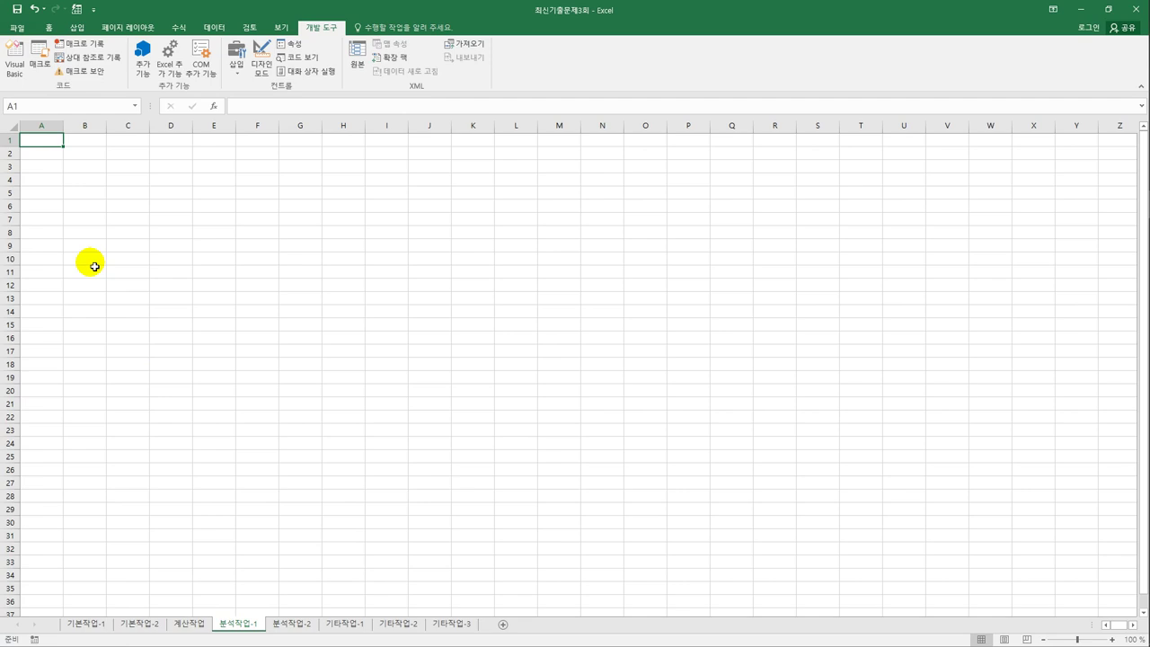
{"action": "left_click", "coordinate": [99, 181]}
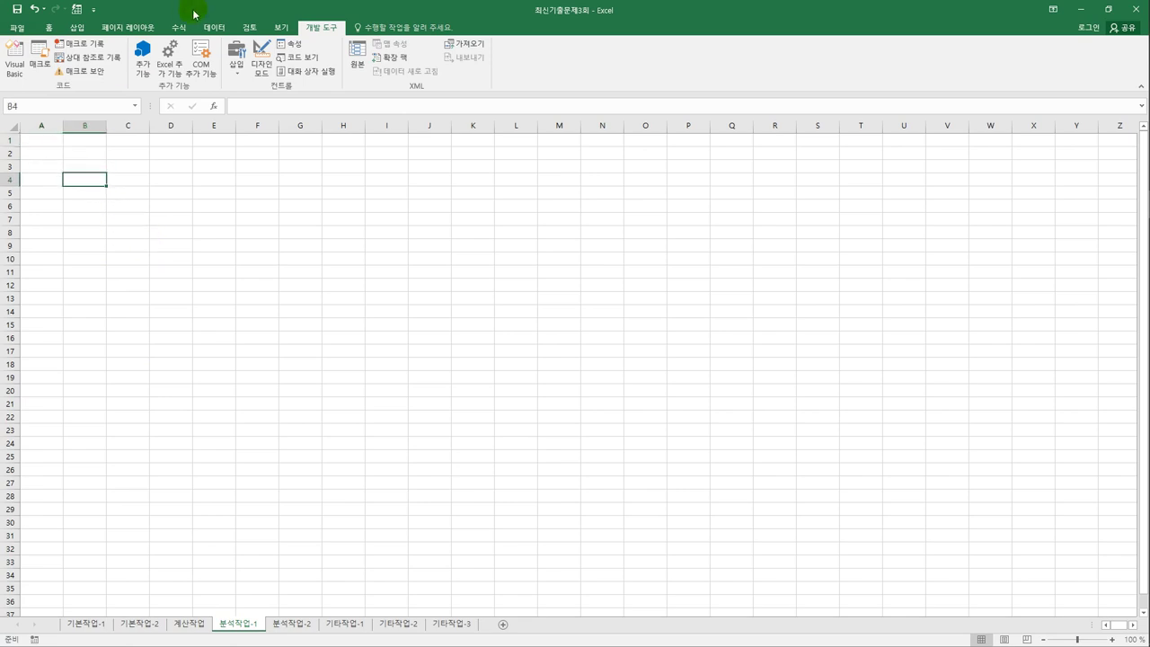
{"action": "left_click", "coordinate": [221, 29]}
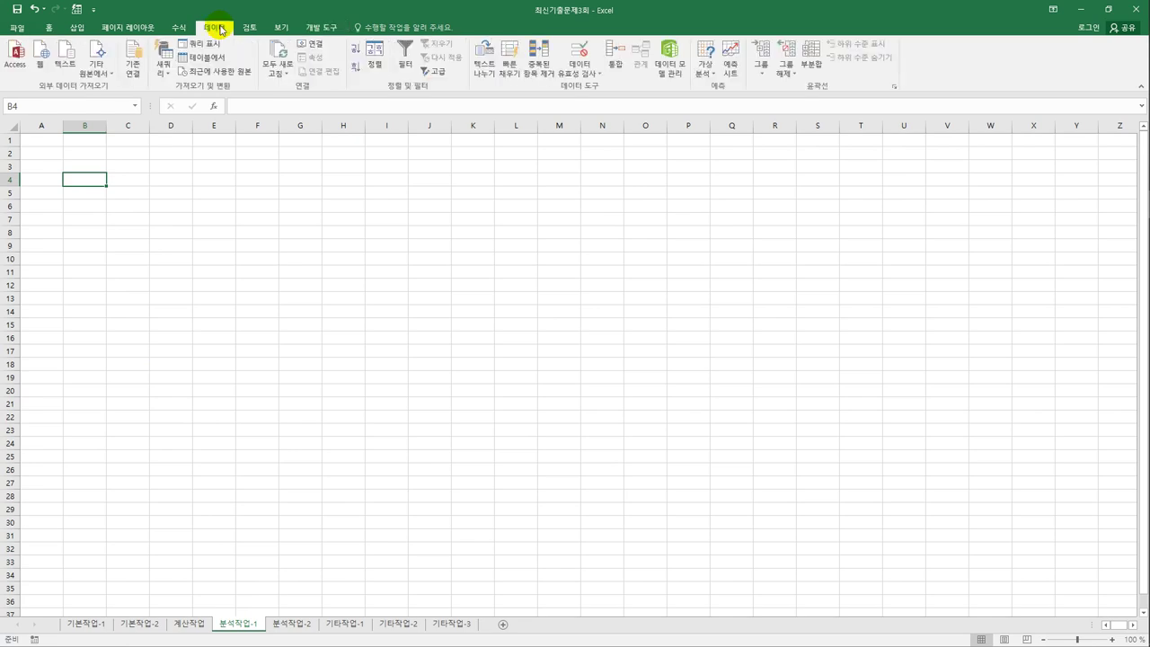
{"action": "left_click", "coordinate": [105, 75]}
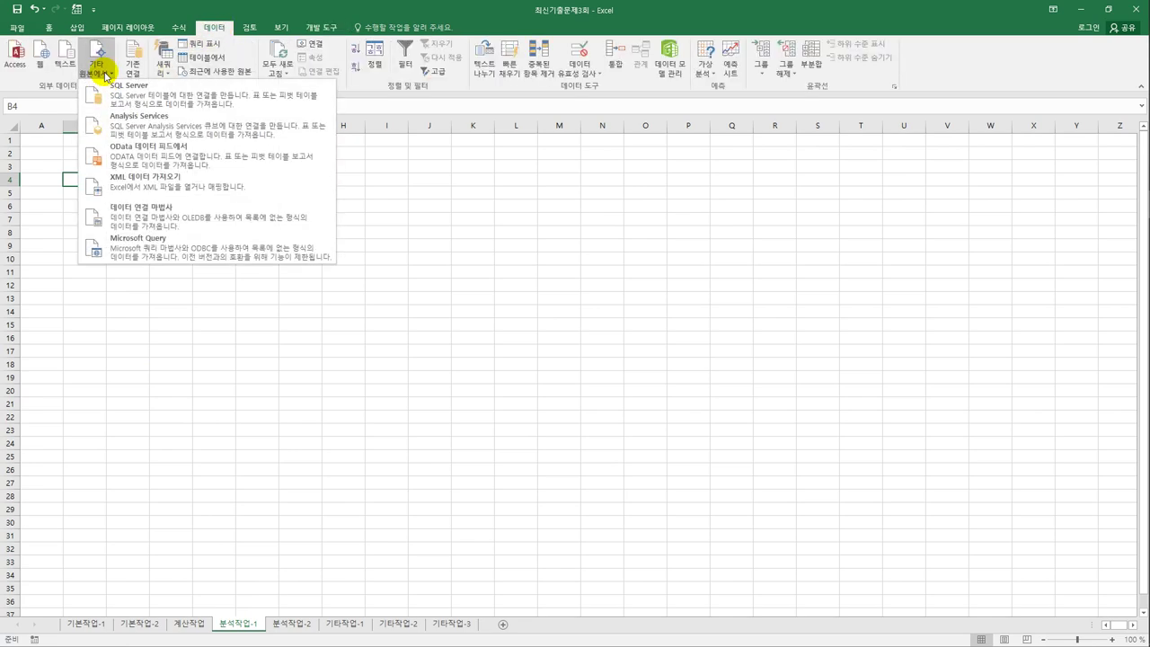
{"action": "left_click", "coordinate": [136, 249]}
{"action": "left_click", "coordinate": [460, 320]}
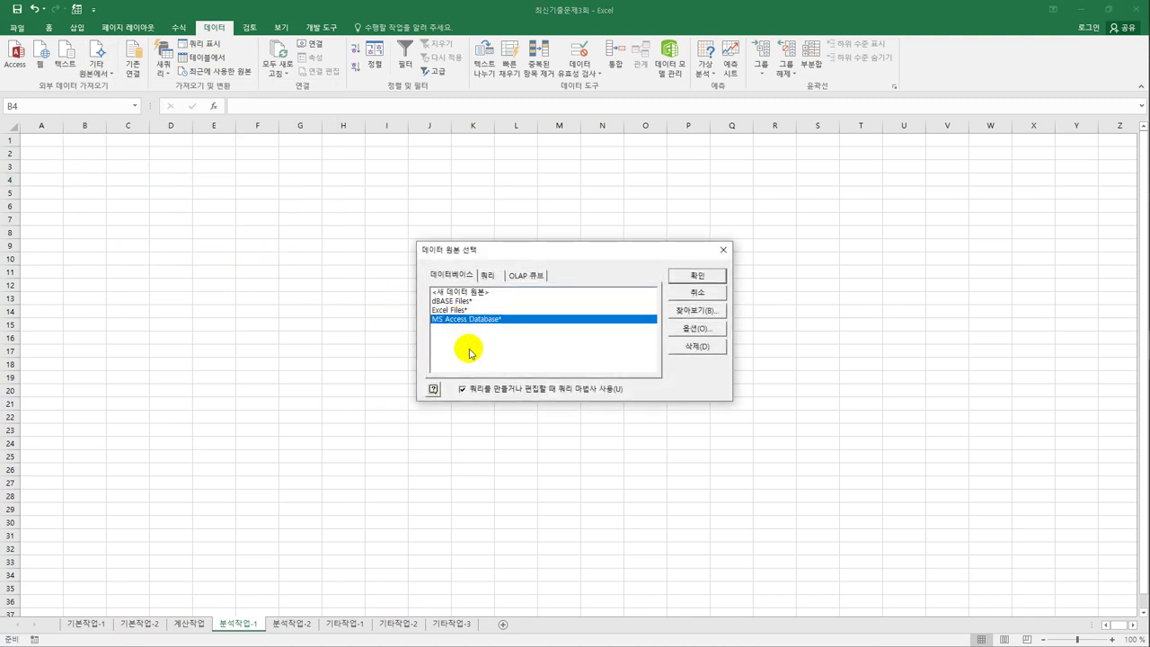
- Connect to the MS Access database DVD목록.accdb in the folder C:\컴활1급\스프레드시트\기출문제 as the query's data source
{"action": "left_click", "coordinate": [680, 275]}
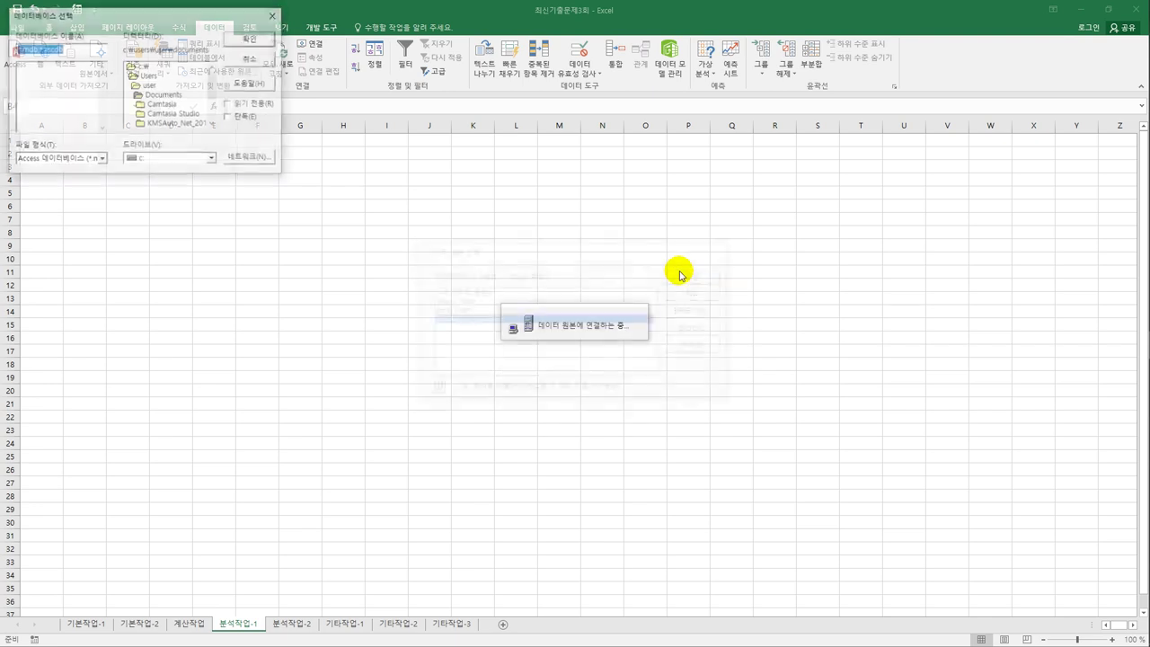
{"action": "left_click_drag", "start_coordinate": [189, 15], "coordinate": [437, 163]}
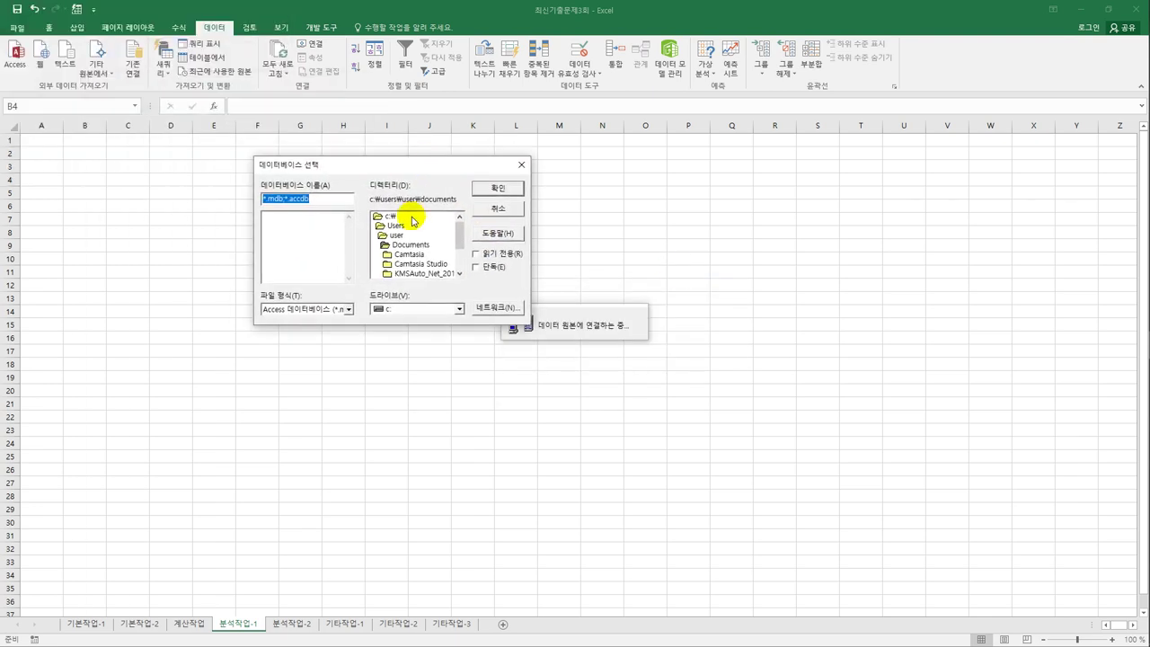
{"action": "double_click", "coordinate": [411, 216]}
{"action": "scroll", "coordinate": [461, 239], "scroll_direction": "down", "scroll_amount": 2}
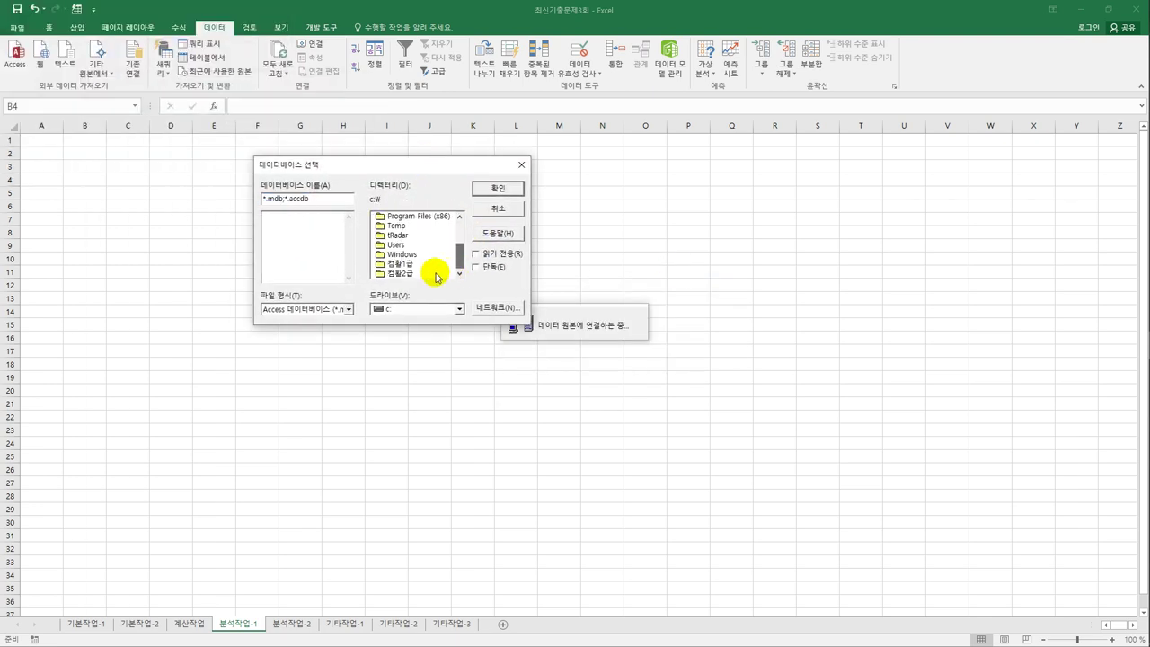
{"action": "left_click", "coordinate": [426, 265]}
{"action": "double_click", "coordinate": [426, 265]}
{"action": "left_click", "coordinate": [403, 245]}
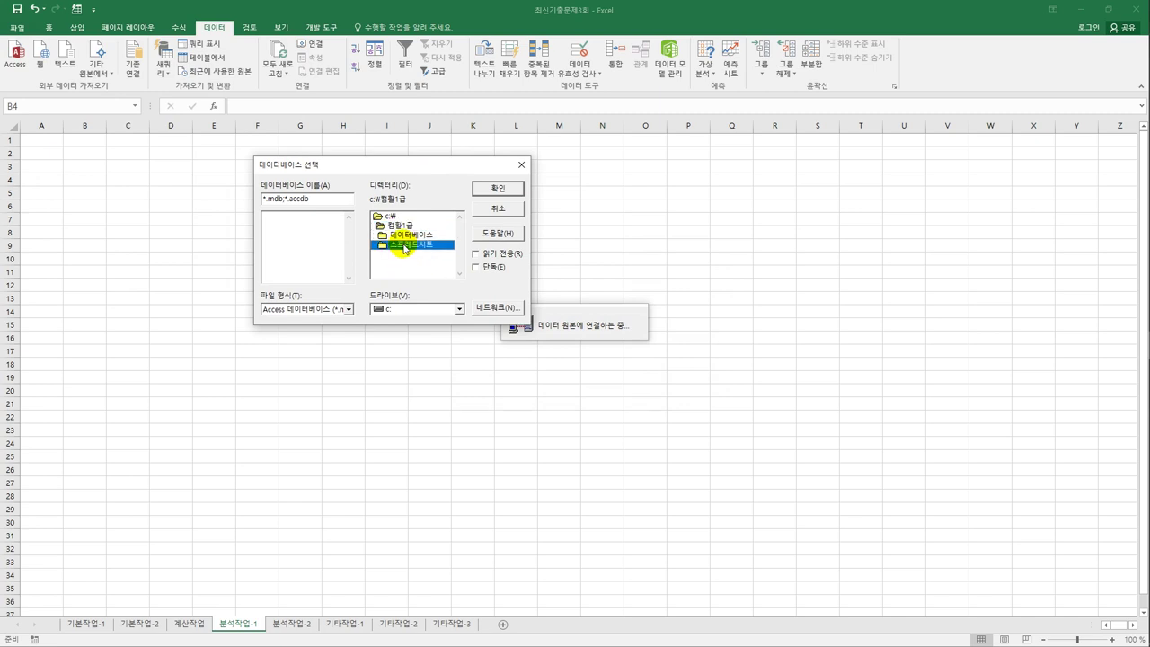
{"action": "double_click", "coordinate": [403, 246]}
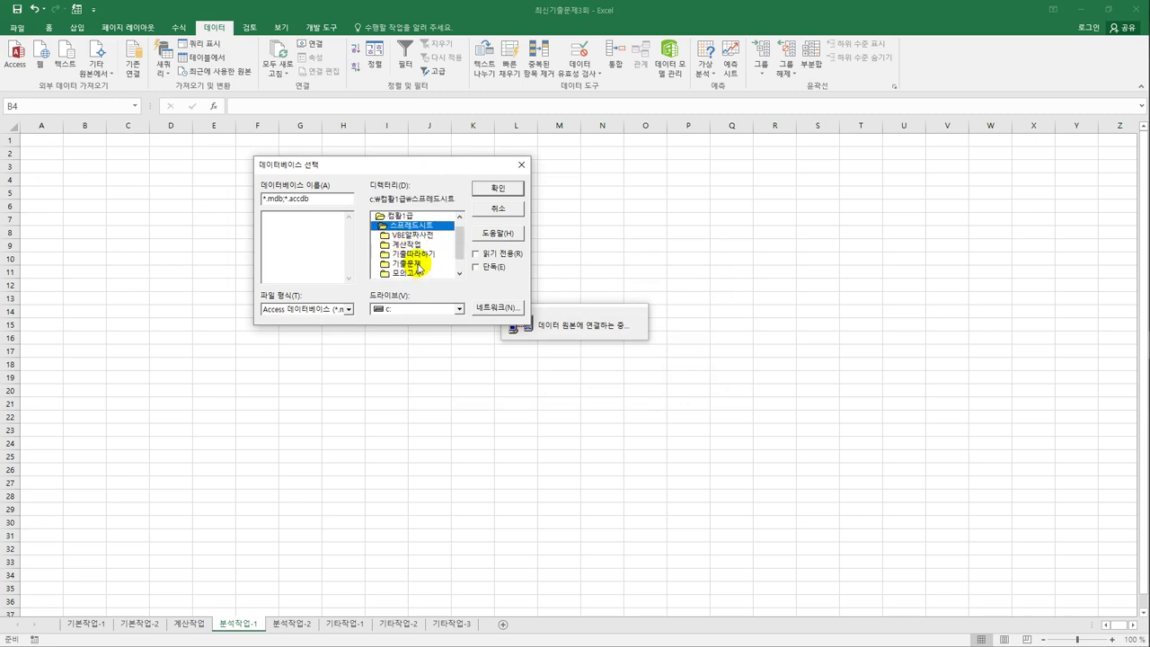
{"action": "left_click", "coordinate": [412, 264]}
{"action": "double_click", "coordinate": [411, 264]}
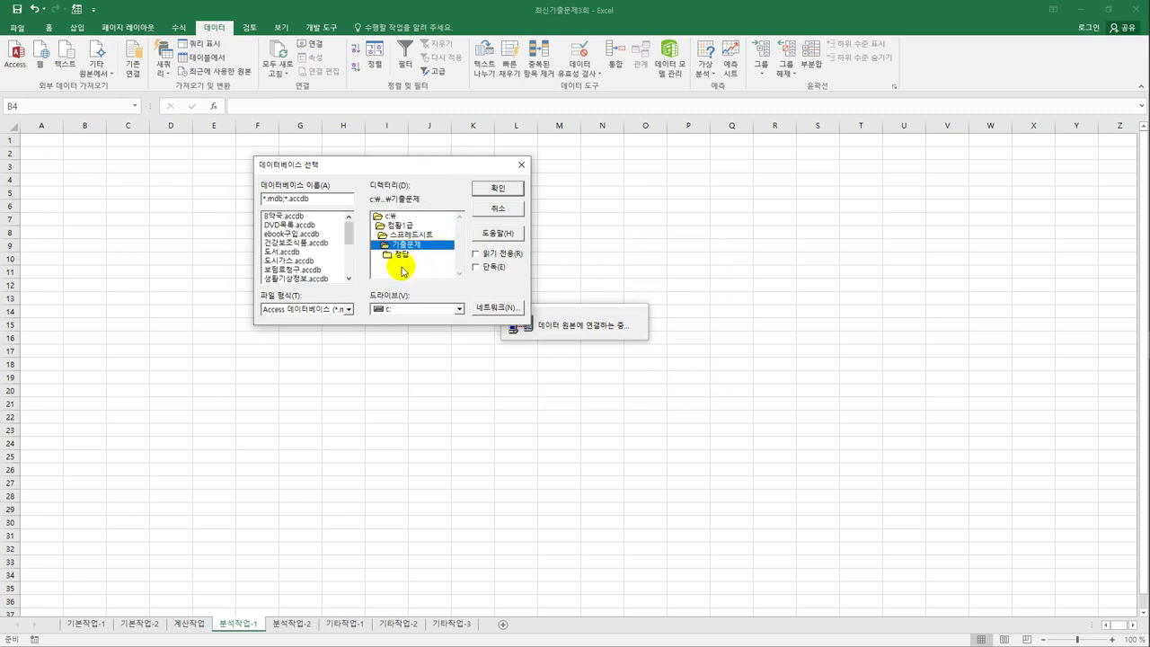
{"action": "left_click", "coordinate": [296, 224]}
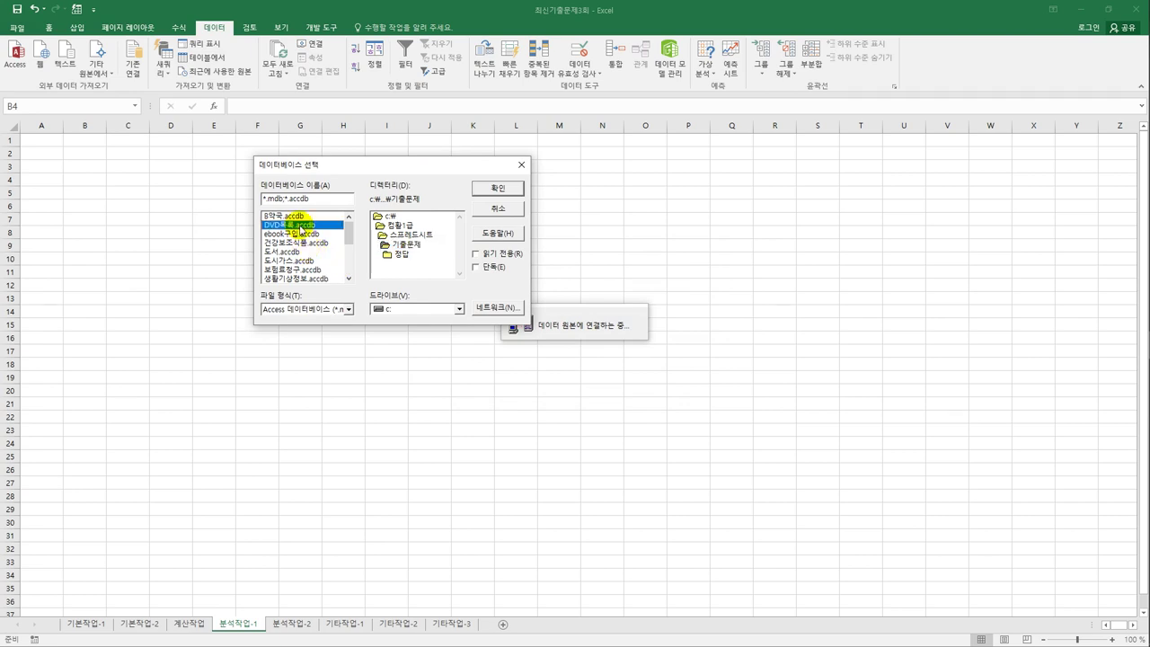
{"action": "left_click", "coordinate": [499, 187]}
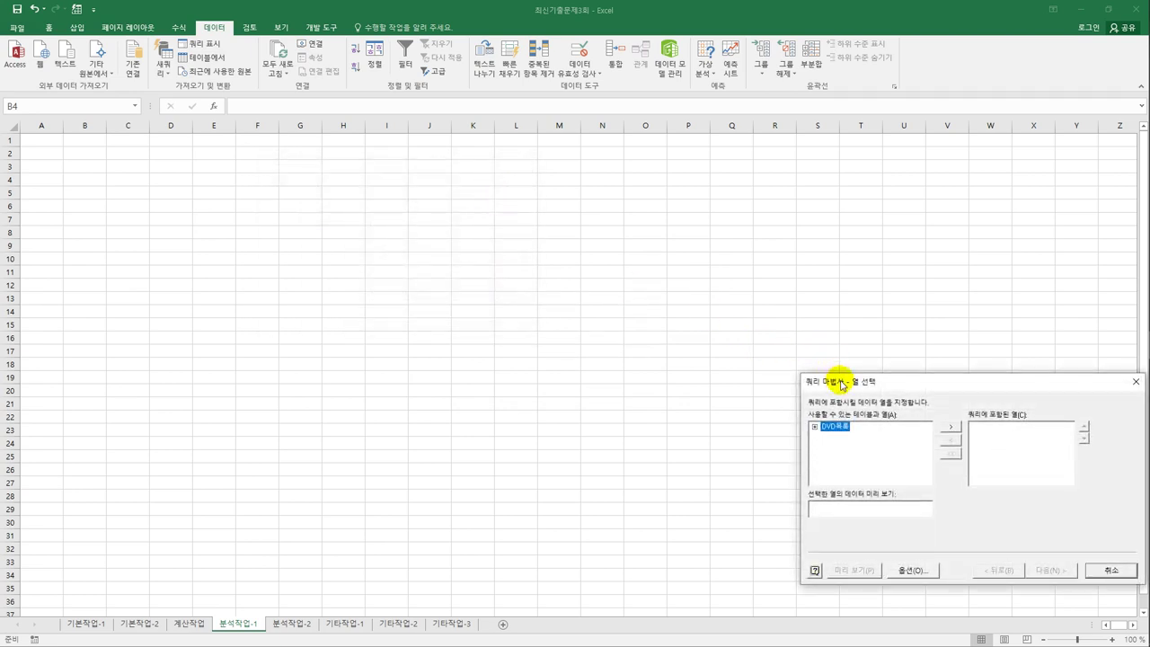
- Include the columns 제작년도, 입고일자, 장르, 타이틀명 and 시간 from the DVD목록 table in the query
{"action": "left_click_drag", "start_coordinate": [832, 381], "coordinate": [372, 191]}
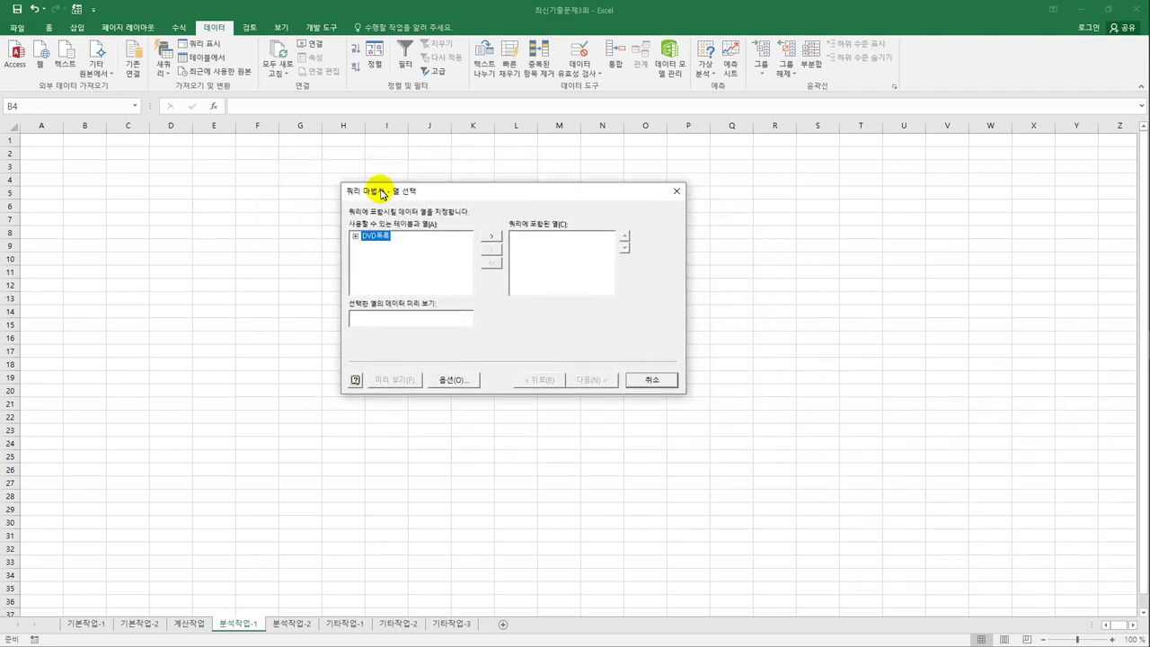
{"action": "double_click", "coordinate": [374, 237]}
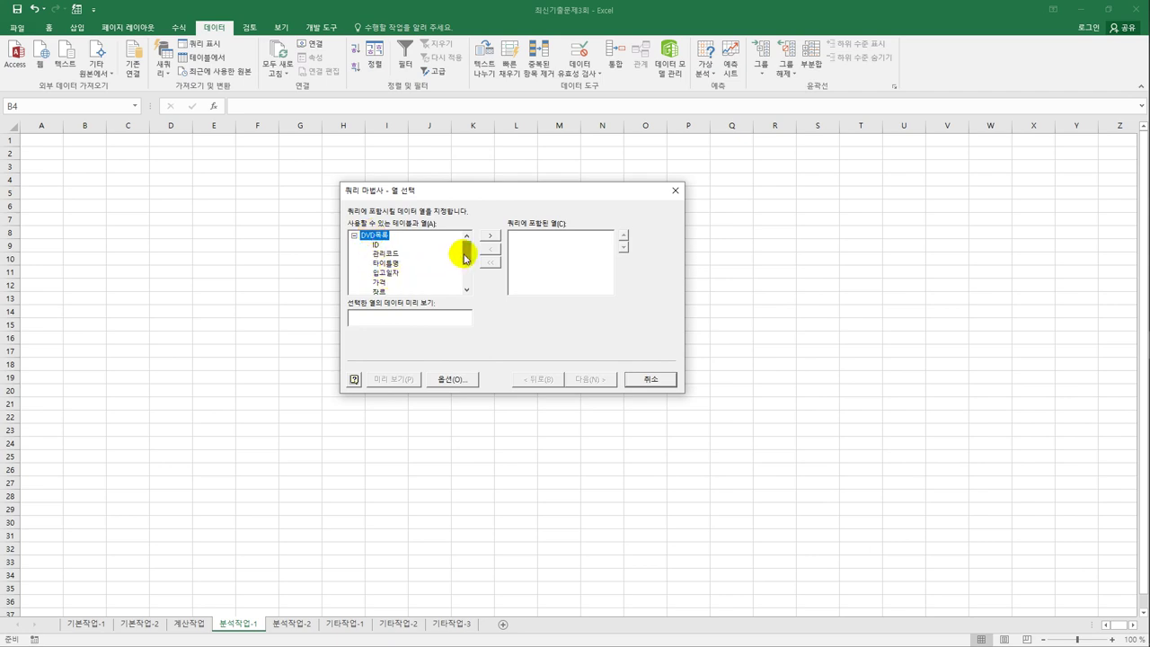
{"action": "left_click_drag", "start_coordinate": [464, 259], "coordinate": [464, 270]}
{"action": "double_click", "coordinate": [379, 284]}
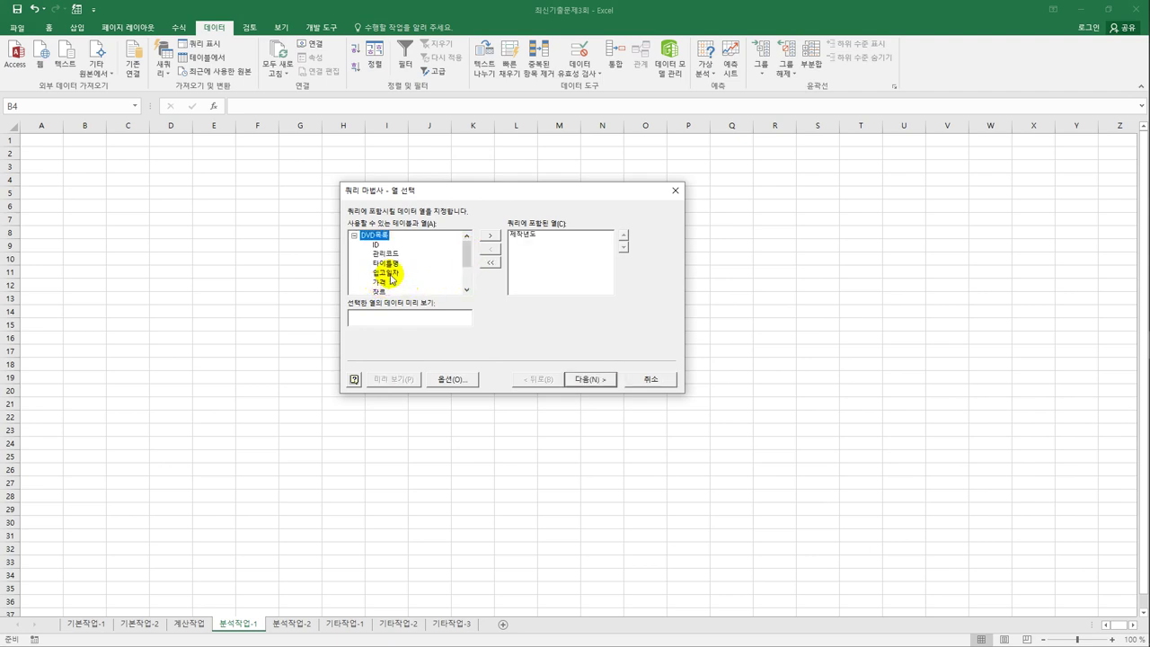
{"action": "double_click", "coordinate": [384, 272]}
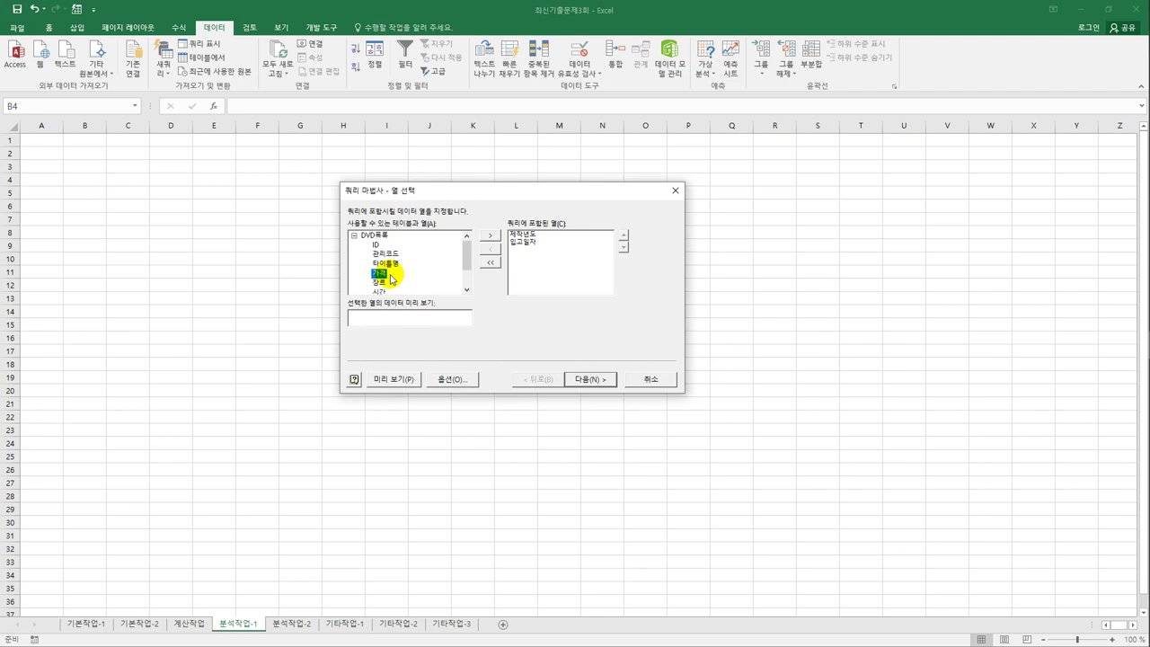
{"action": "double_click", "coordinate": [378, 283]}
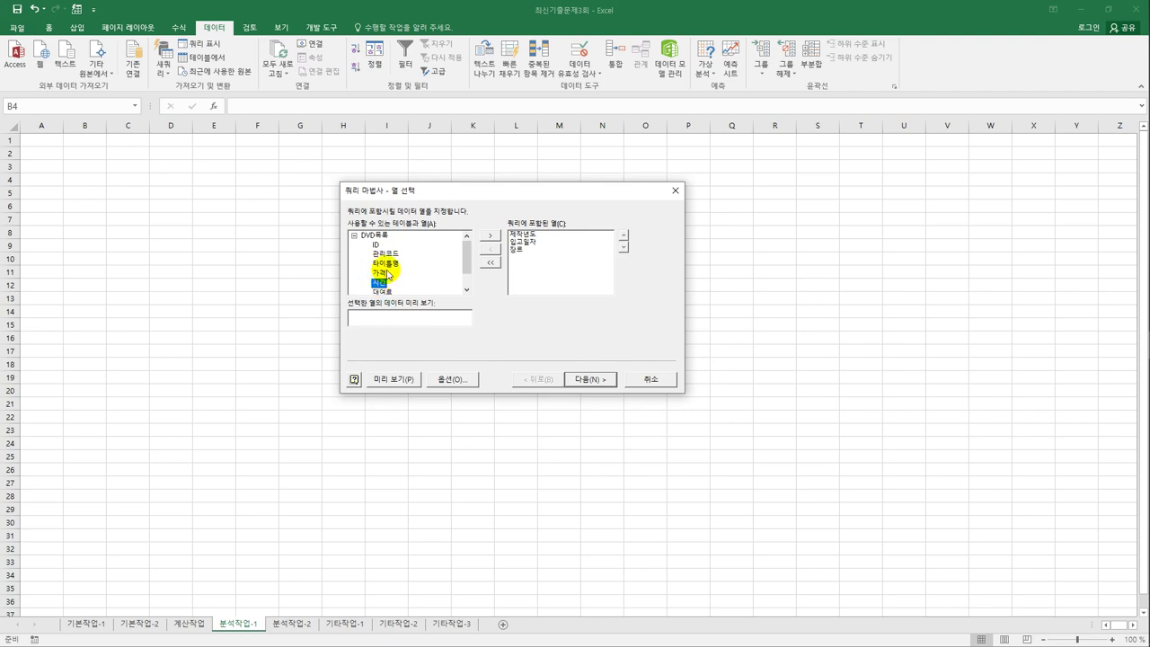
{"action": "double_click", "coordinate": [386, 263]}
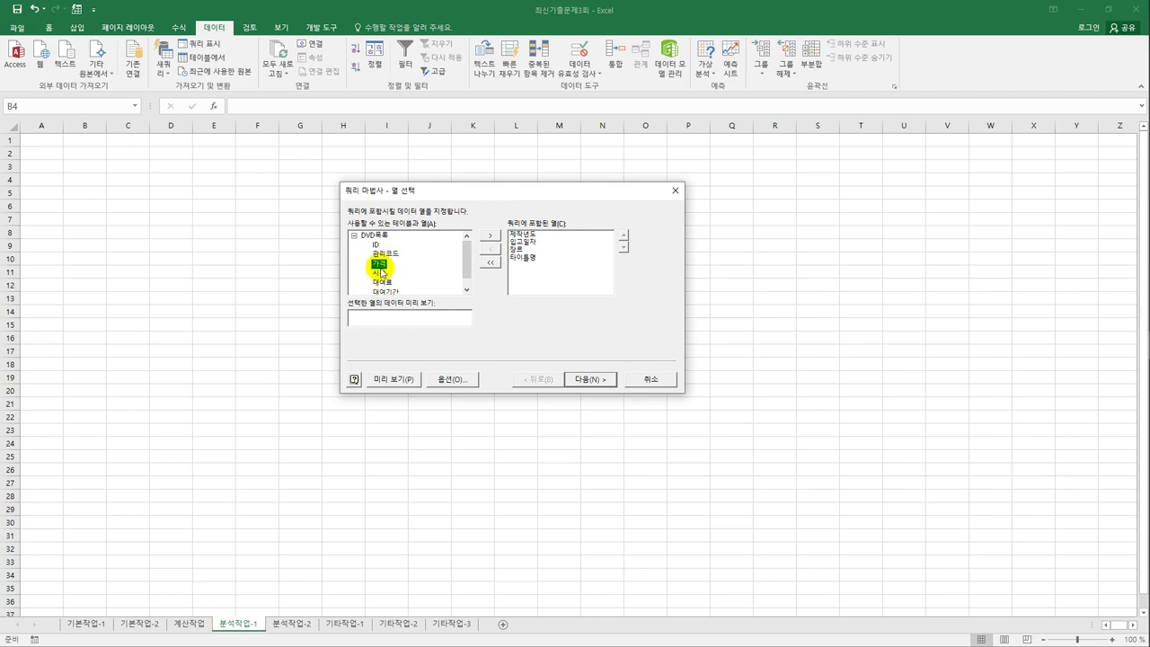
{"action": "double_click", "coordinate": [384, 272]}
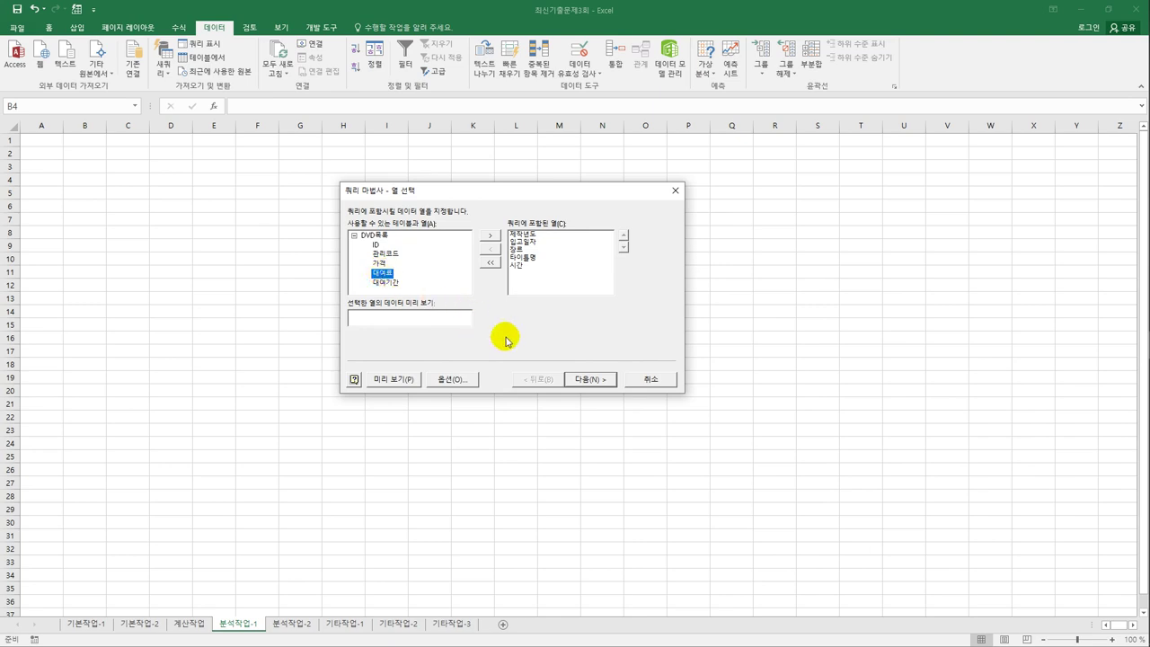
- Finish the query without filtering or sorting, and return the data as a PivotTable report at cell B4 of the existing worksheet
{"action": "left_click", "coordinate": [572, 380]}
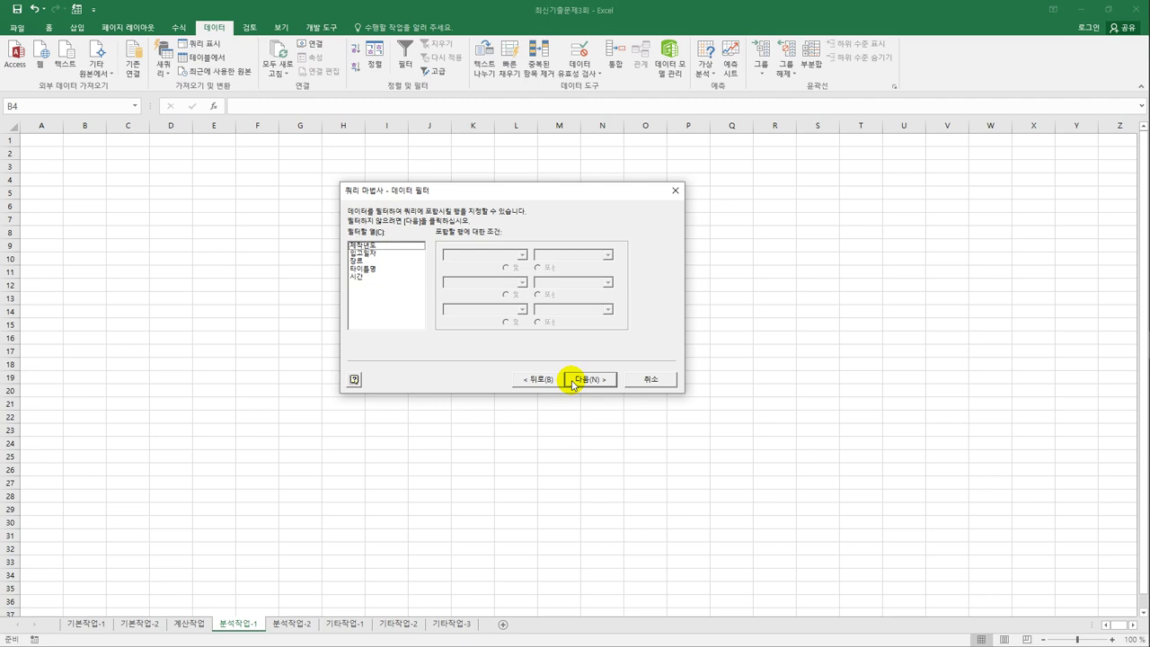
{"action": "left_click", "coordinate": [573, 381]}
{"action": "left_click", "coordinate": [572, 380]}
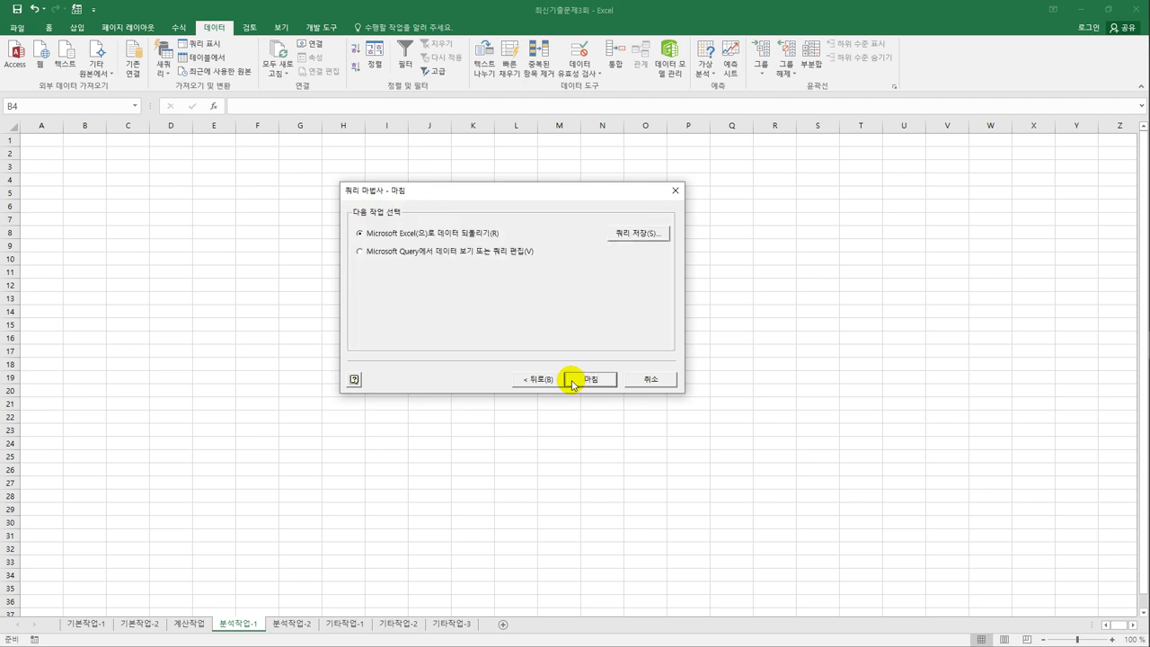
{"action": "left_click", "coordinate": [590, 379]}
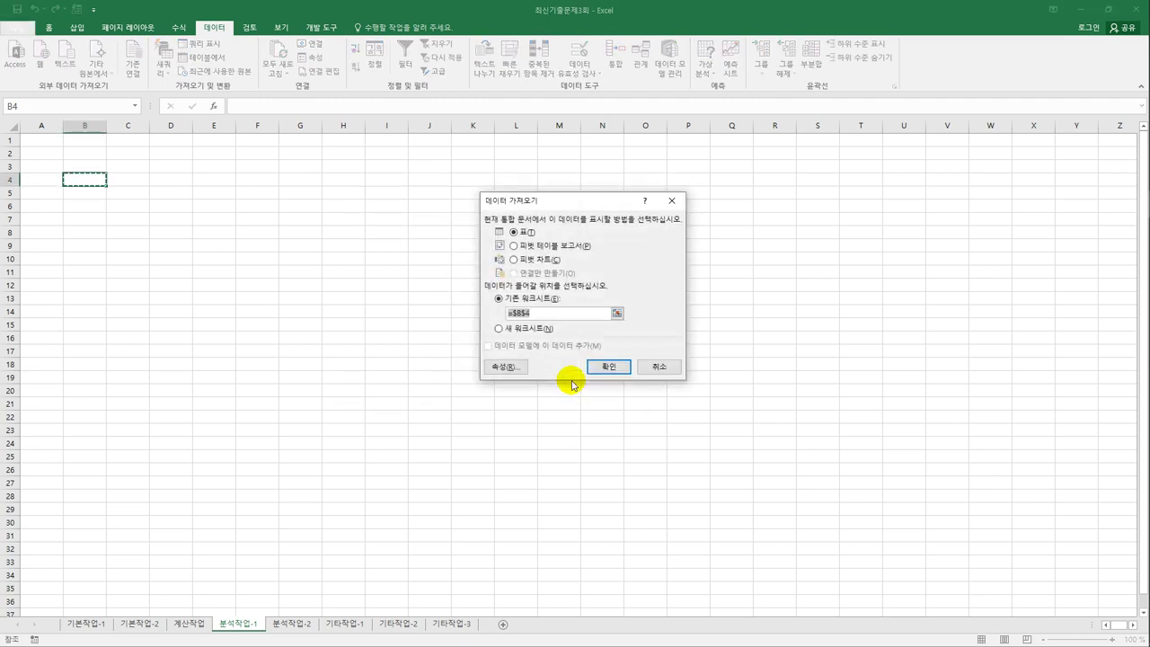
{"action": "left_click", "coordinate": [554, 250]}
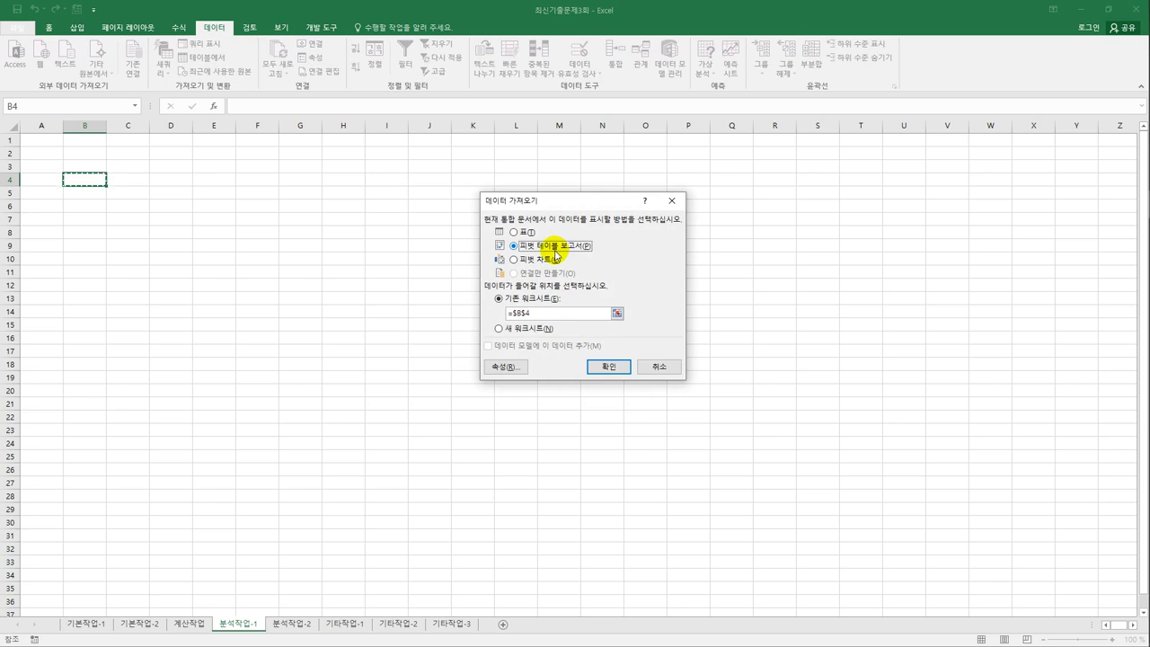
{"action": "left_click", "coordinate": [598, 368]}
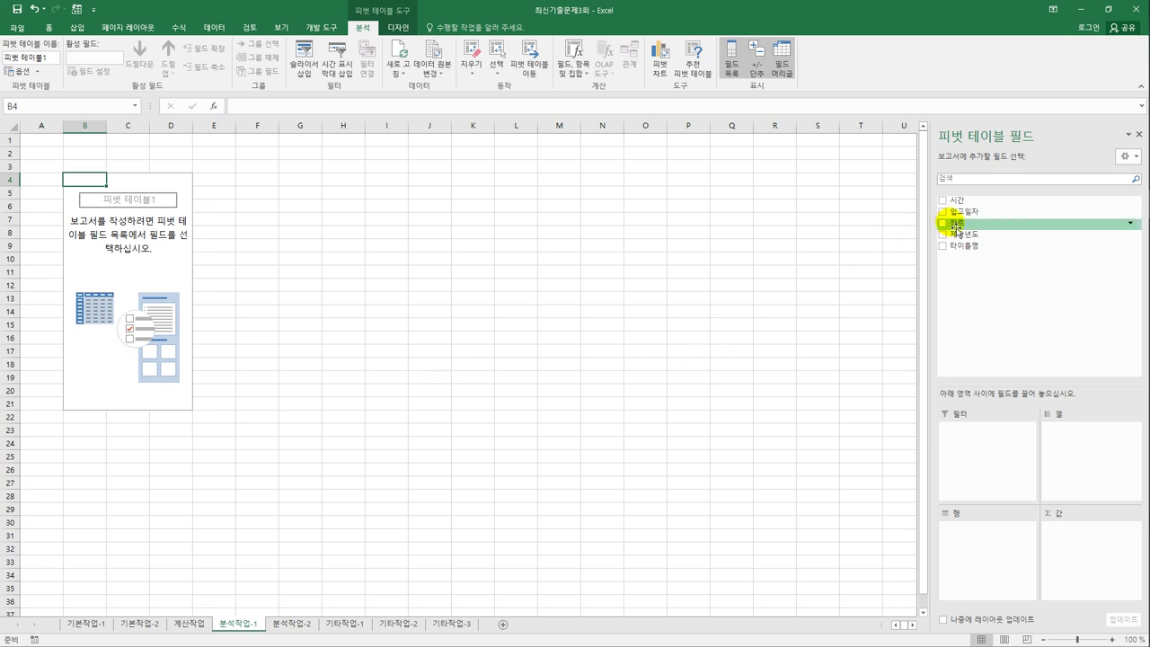
- Lay out the PivotTable with 제작년도 as filter, 장르 as rows, 입고일자 as columns, and 타이틀명 and 시간 as values
{"action": "left_click_drag", "start_coordinate": [964, 235], "coordinate": [977, 456]}
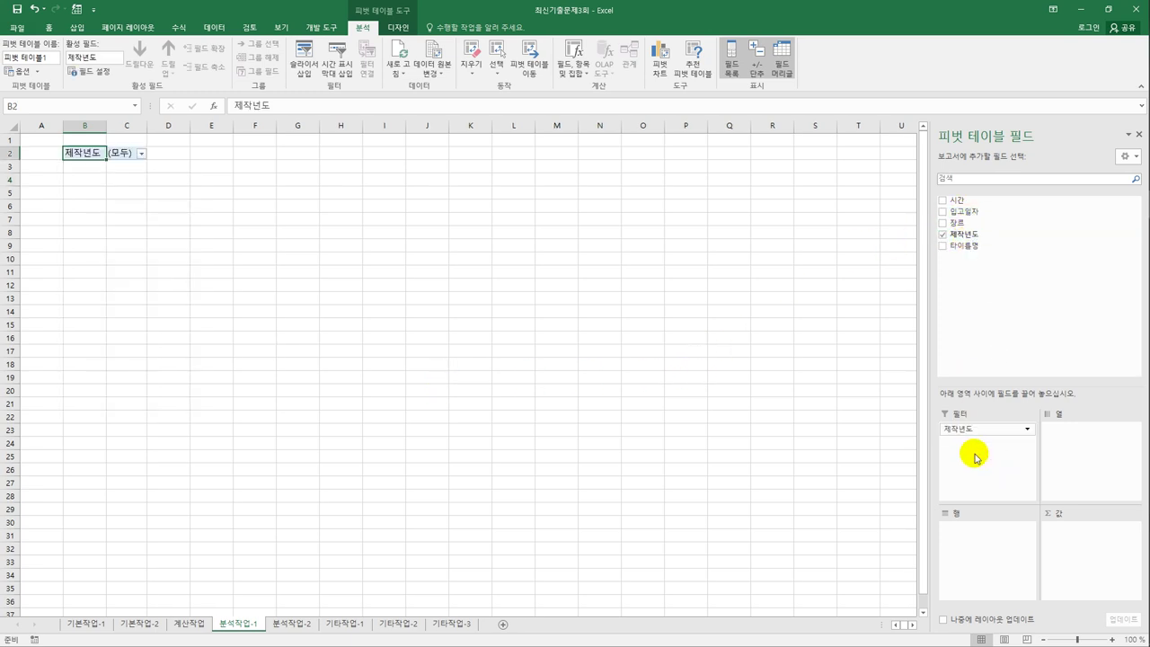
{"action": "left_click_drag", "start_coordinate": [970, 223], "coordinate": [988, 568]}
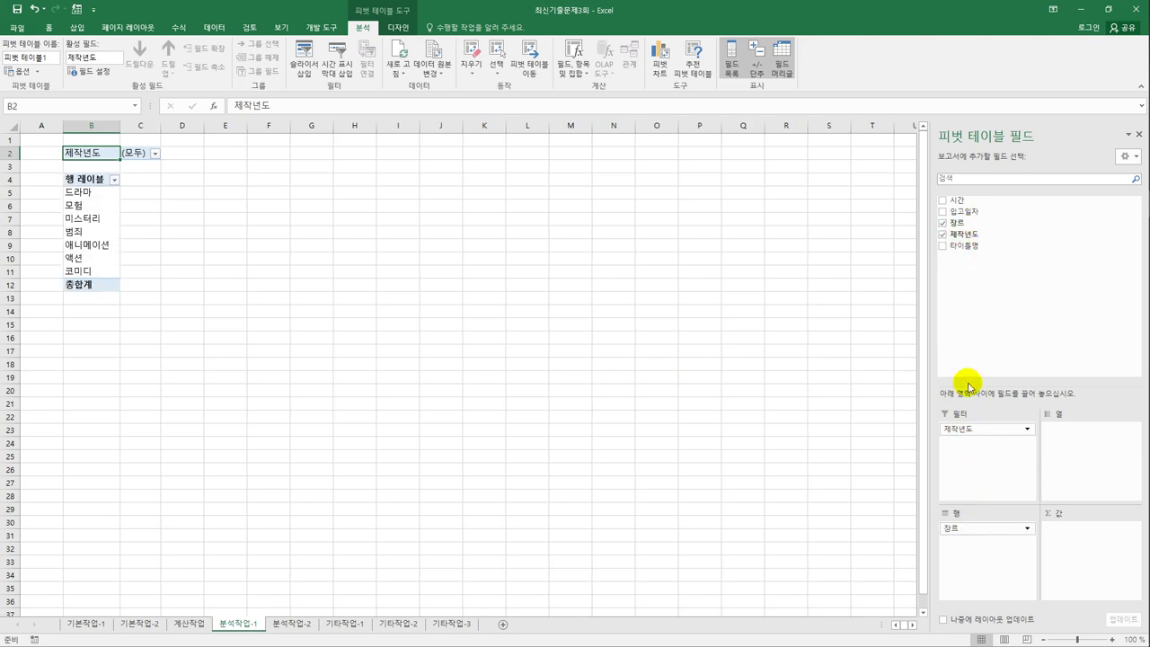
{"action": "left_click_drag", "start_coordinate": [966, 212], "coordinate": [1071, 435]}
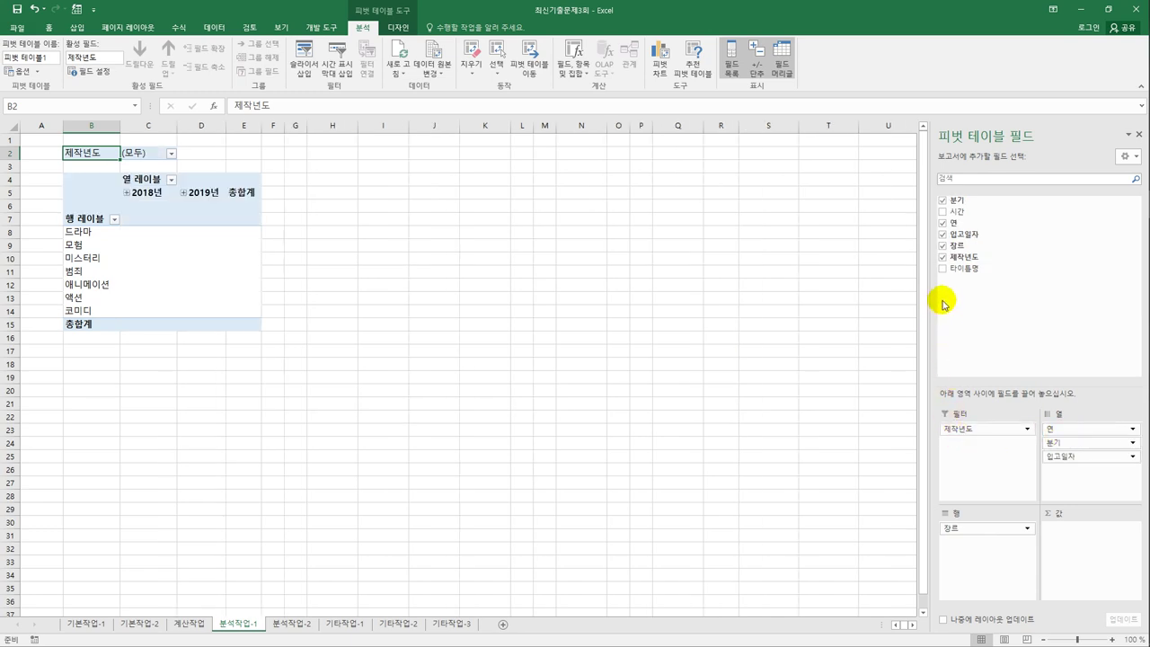
{"action": "left_click_drag", "start_coordinate": [963, 267], "coordinate": [1063, 564]}
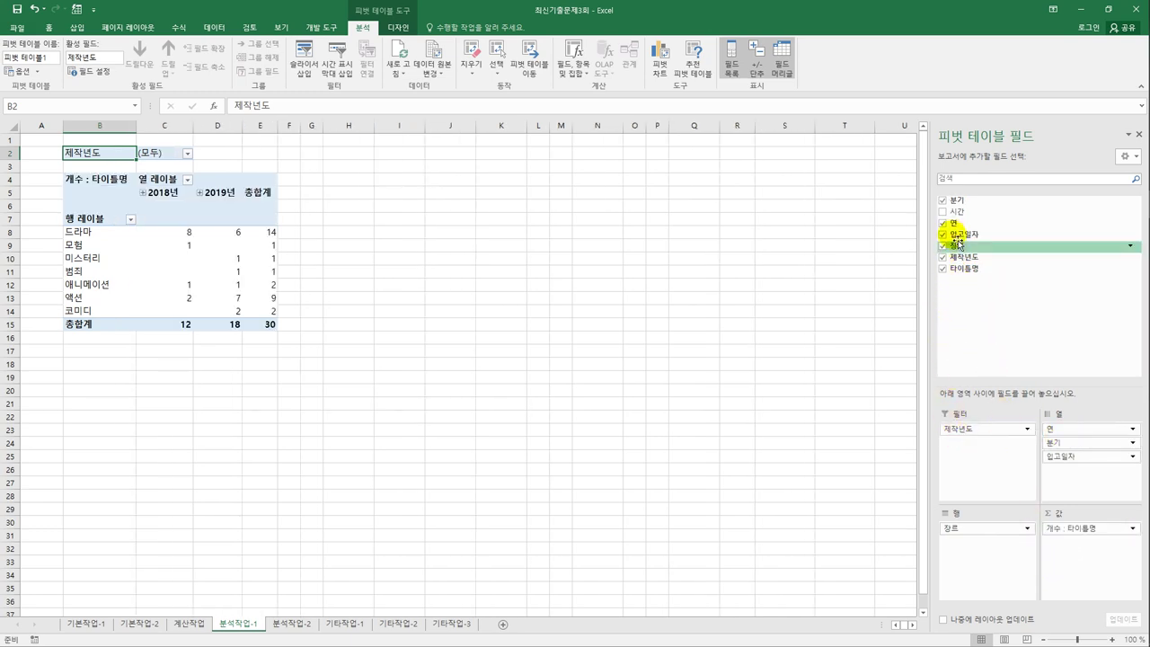
{"action": "left_click_drag", "start_coordinate": [957, 212], "coordinate": [1060, 550]}
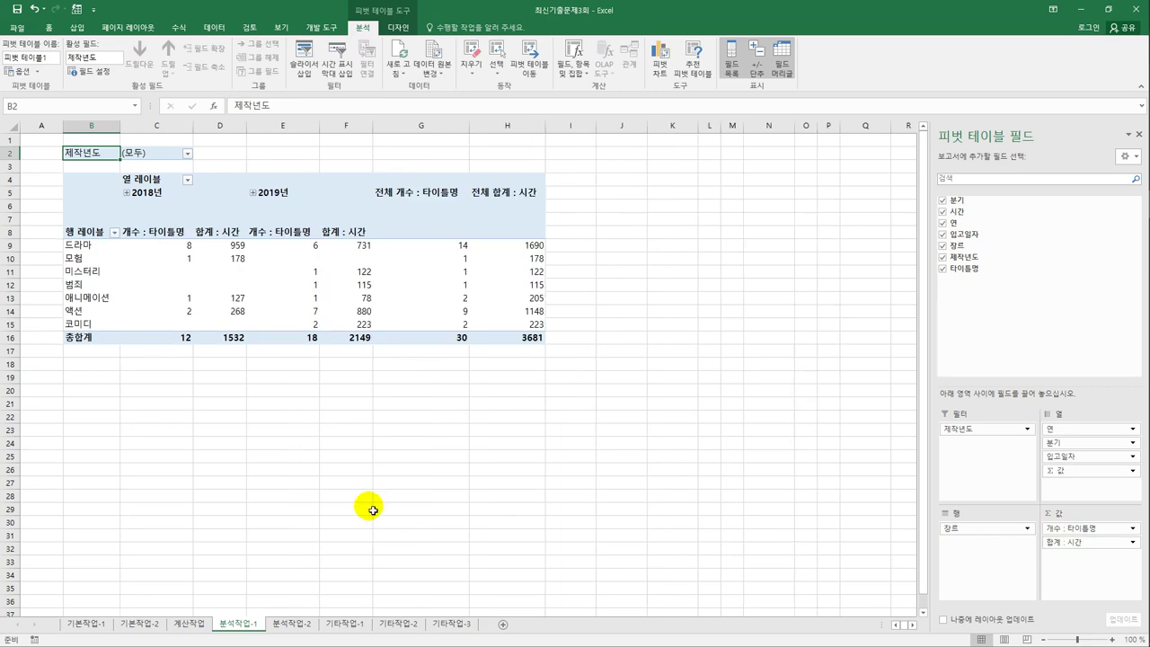
- Set the PivotTable's report layout to outline form (개요 형식으로 표시)
{"action": "left_click", "coordinate": [398, 27]}
{"action": "left_click", "coordinate": [75, 63]}
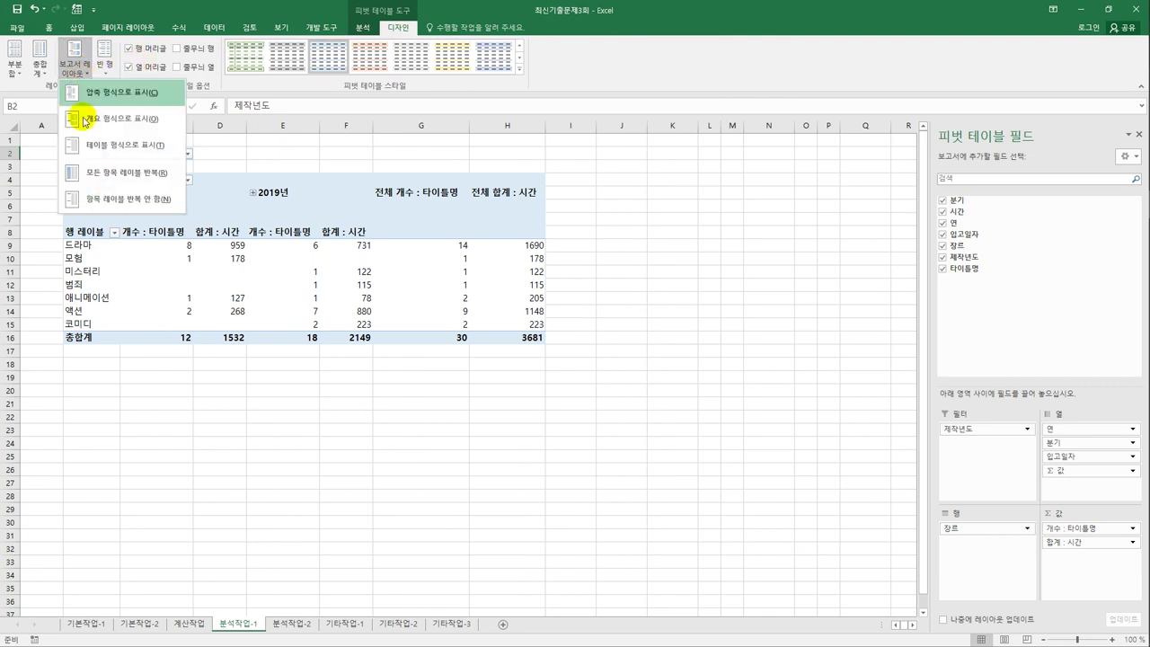
{"action": "left_click", "coordinate": [91, 119]}
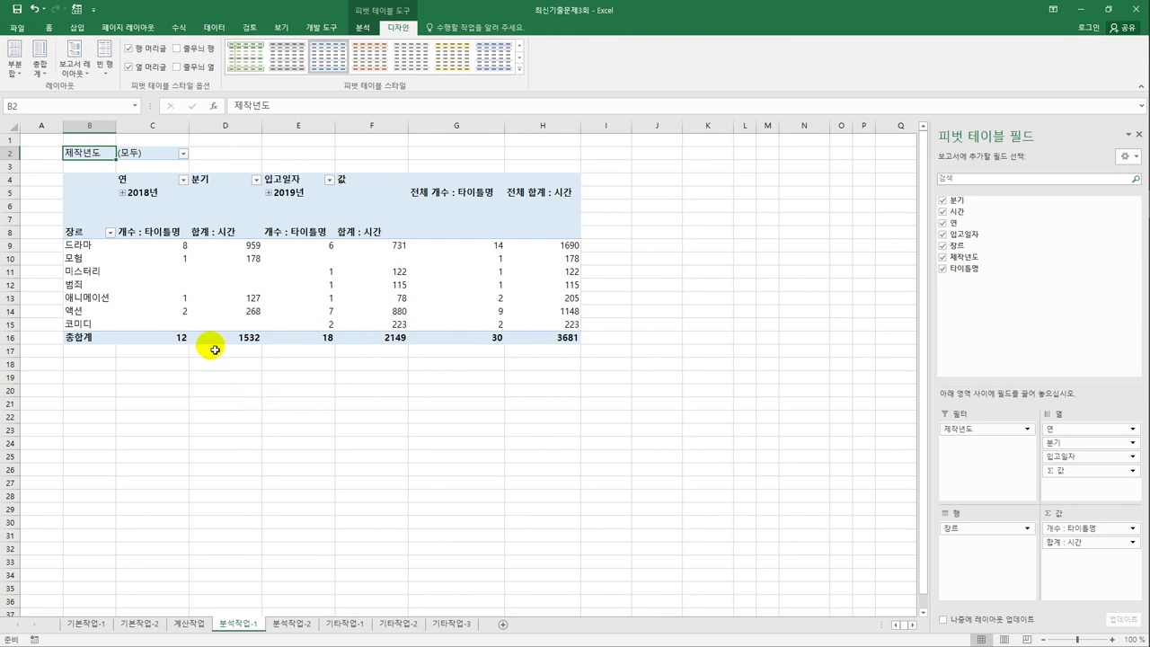
- Group the 입고일자 column dates by year (연) only, removing the month and quarter units
{"action": "left_click", "coordinate": [149, 195]}
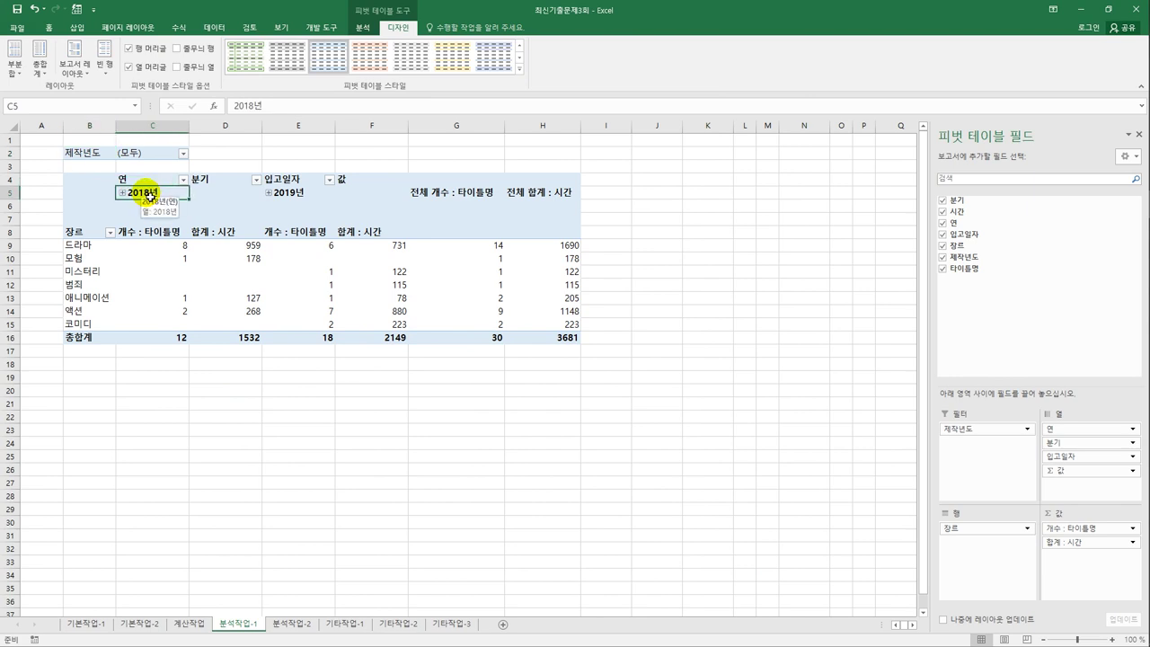
{"action": "right_click", "coordinate": [150, 195]}
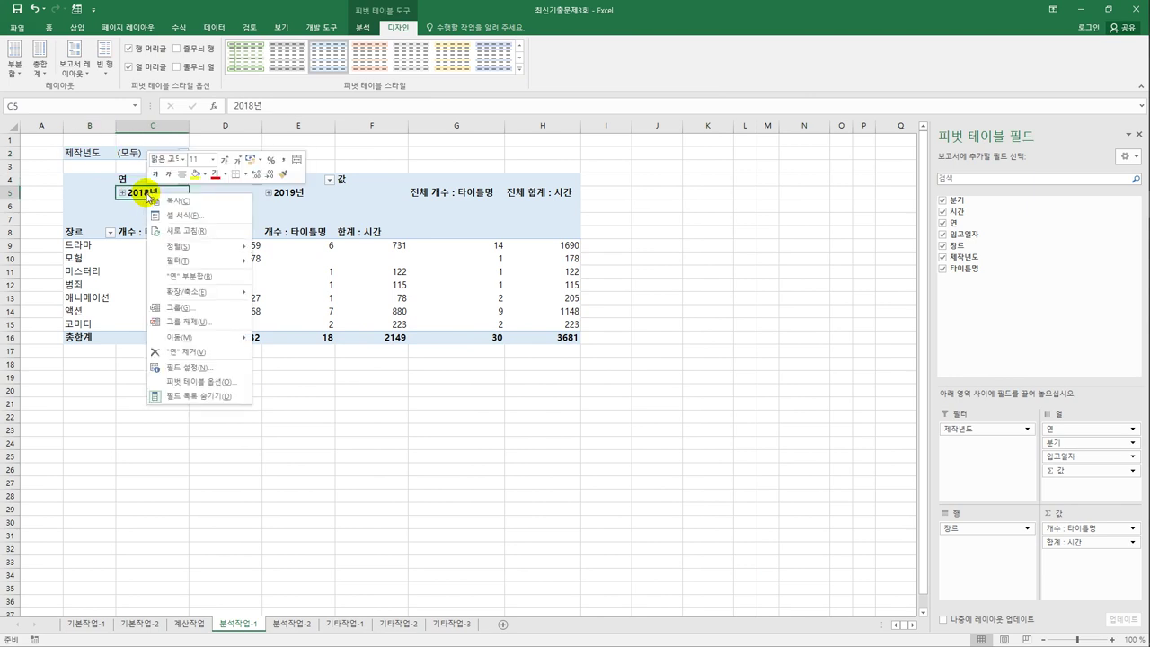
{"action": "left_click", "coordinate": [197, 315]}
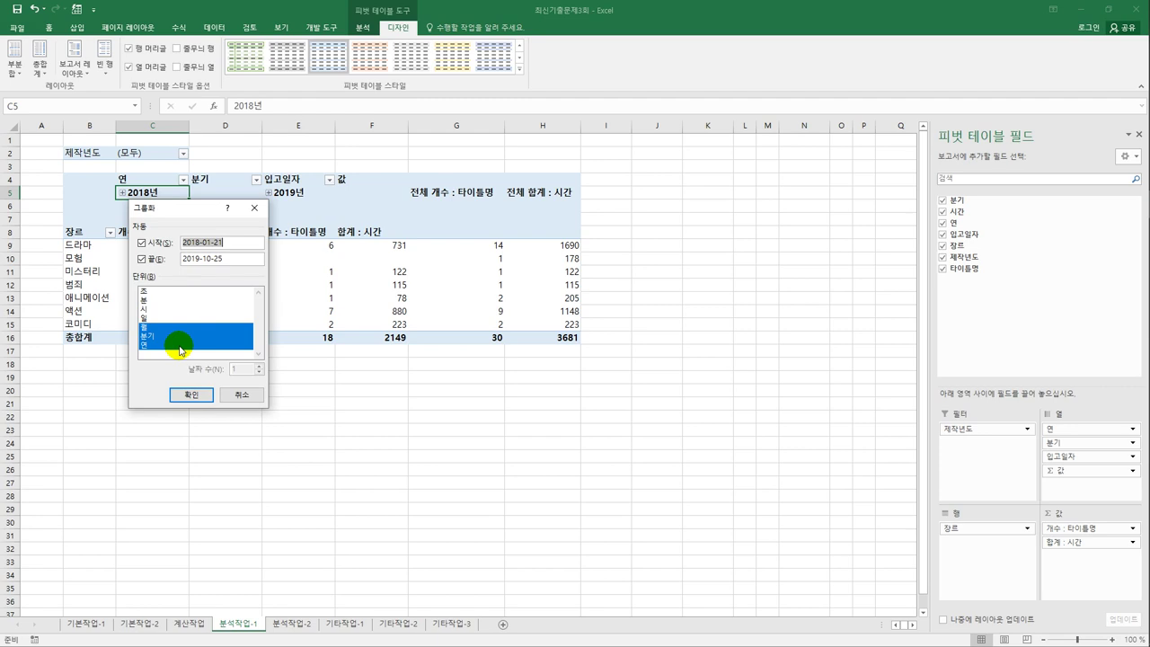
{"action": "left_click", "coordinate": [172, 327]}
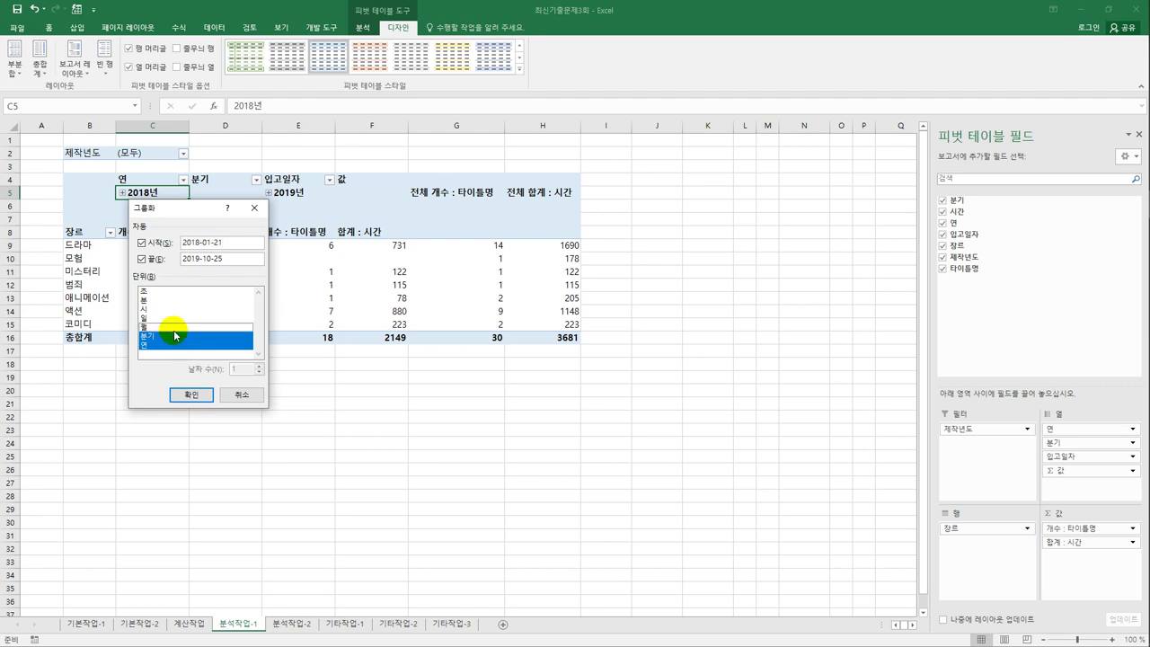
{"action": "left_click", "coordinate": [176, 338]}
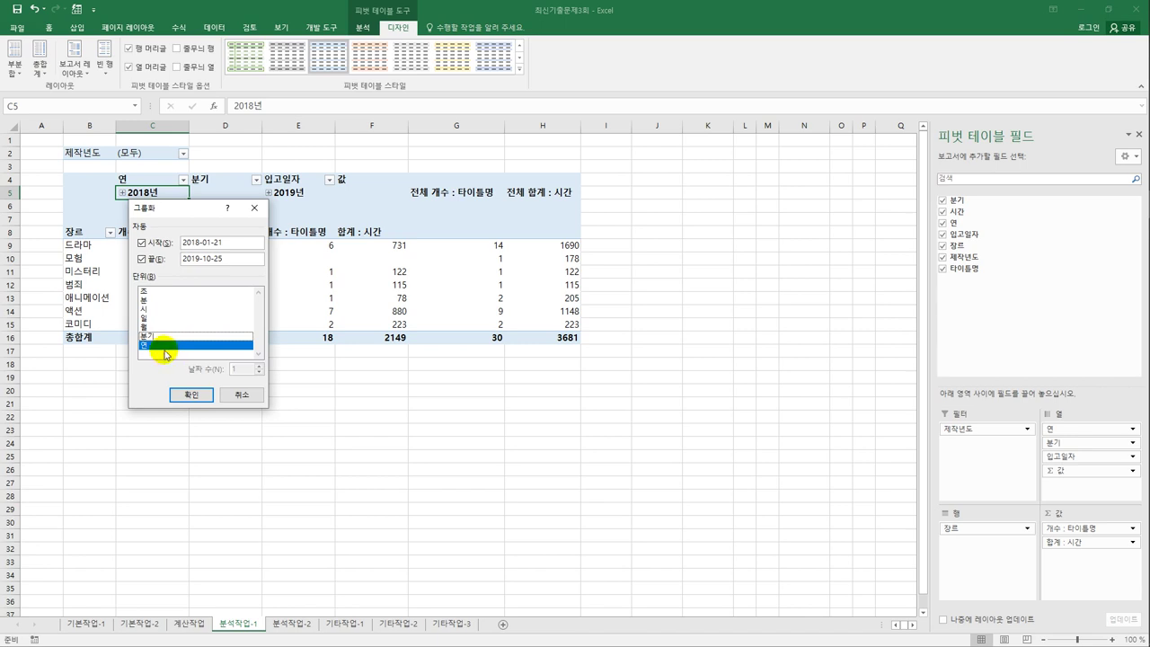
{"action": "left_click", "coordinate": [187, 395]}
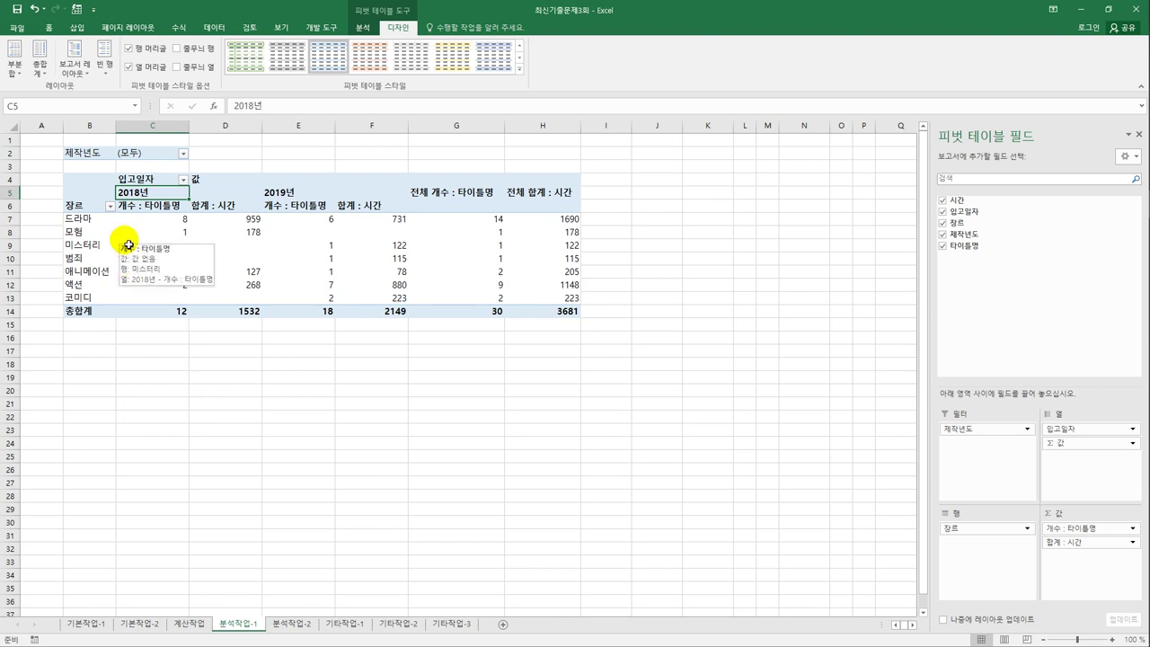
- Sort the 장르 row labels in descending text order
{"action": "left_click", "coordinate": [110, 207]}
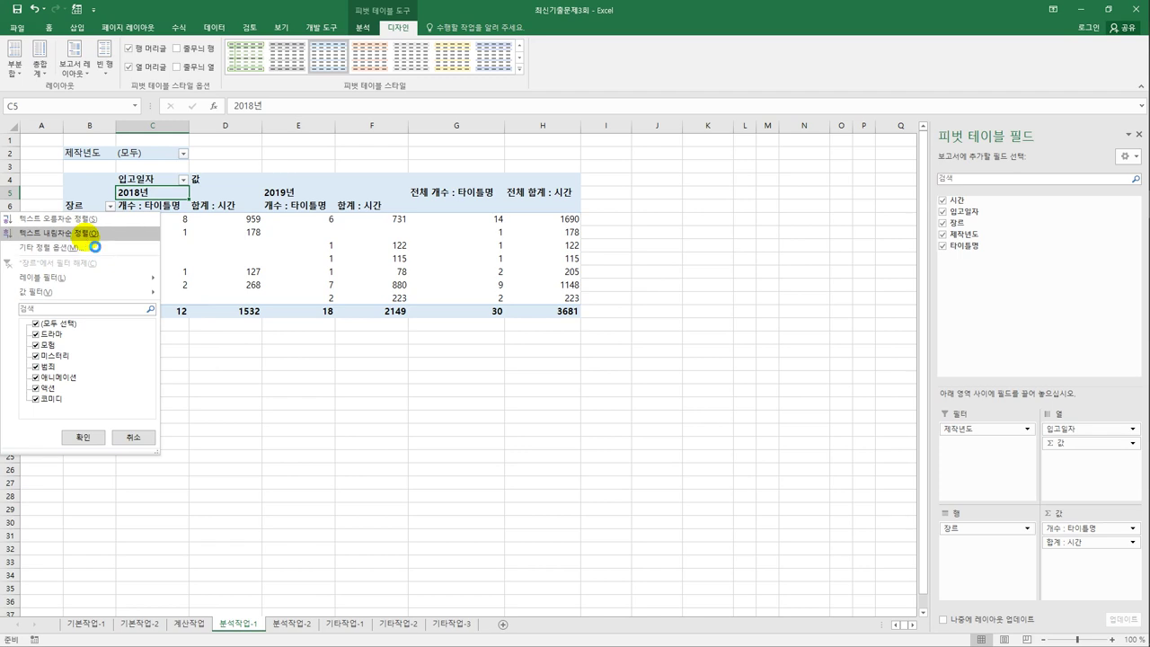
{"action": "left_click", "coordinate": [86, 235]}
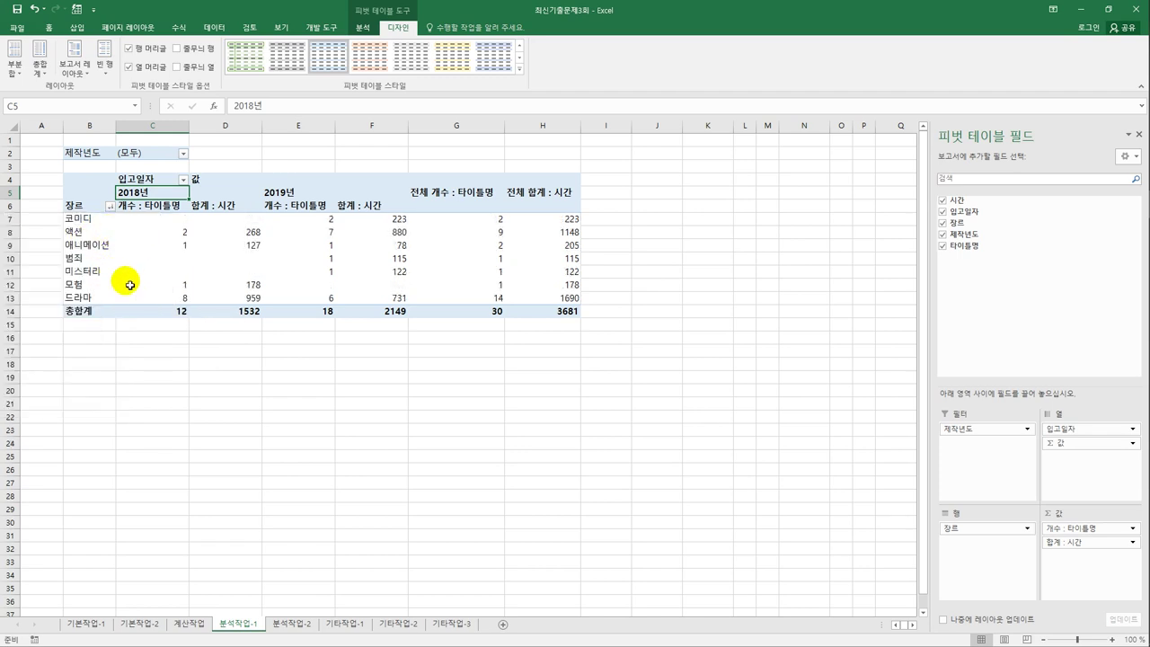
- Set the PivotTable to show grand totals for columns only (열의 총합계만 설정)
{"action": "mouse_move", "coordinate": [135, 289]}
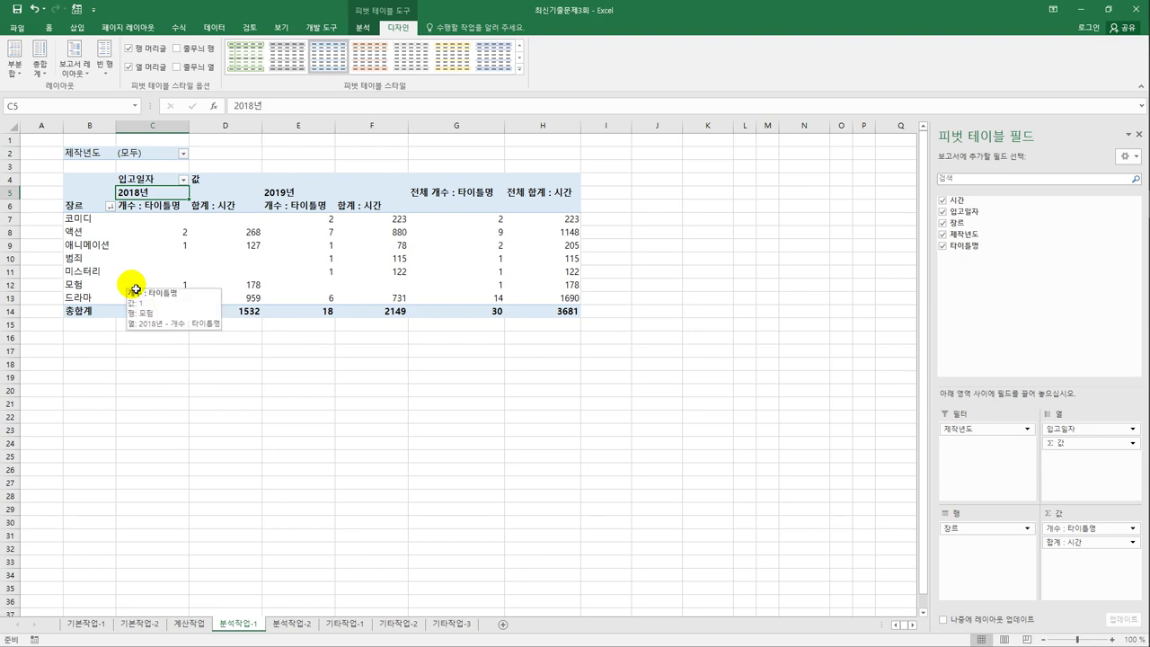
{"action": "left_click", "coordinate": [39, 72]}
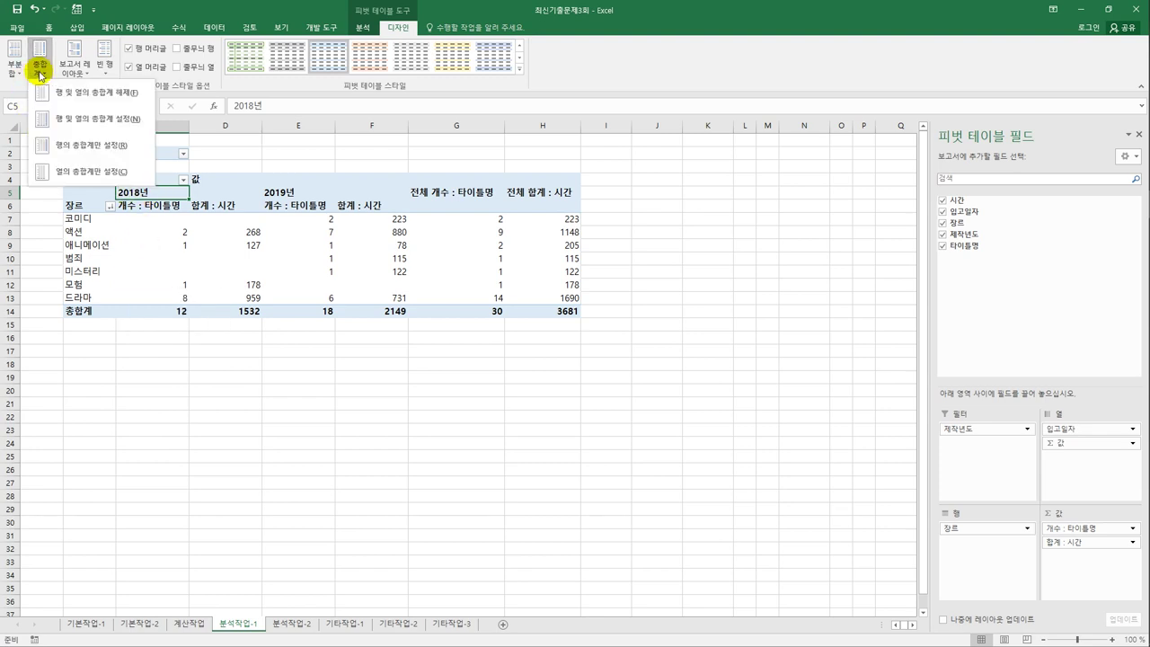
{"action": "left_click", "coordinate": [87, 177]}
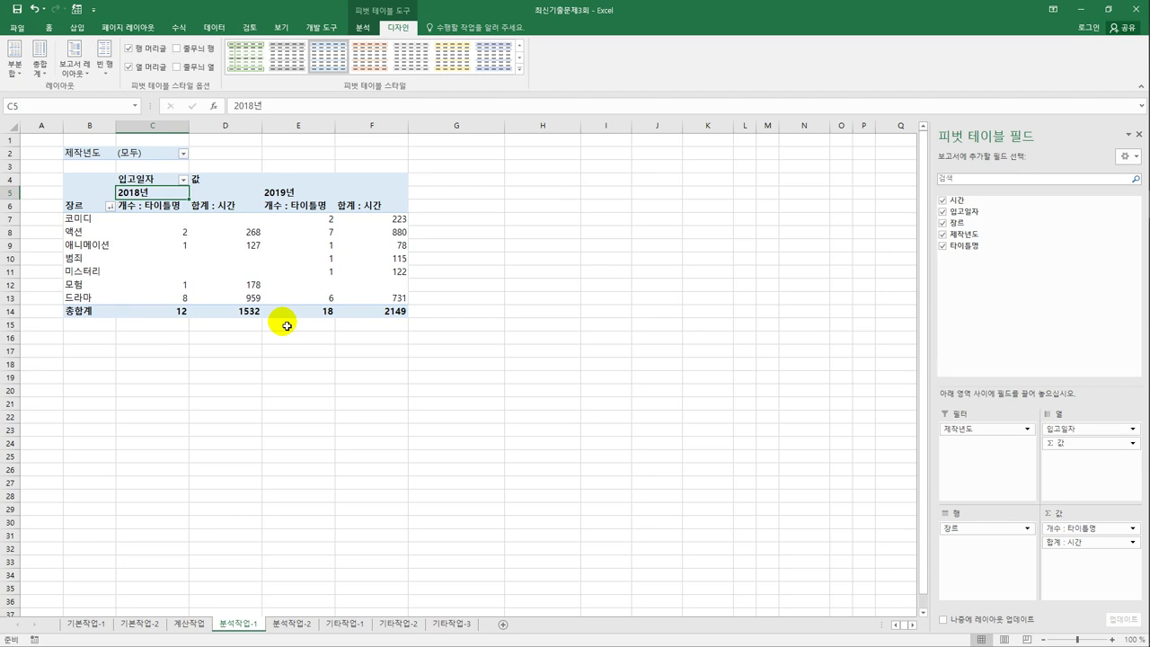
- Summarize the PivotTable's 시간 value field by average (평균) in the 숫자 number format with 1 decimal place
{"action": "left_click", "coordinate": [167, 211]}
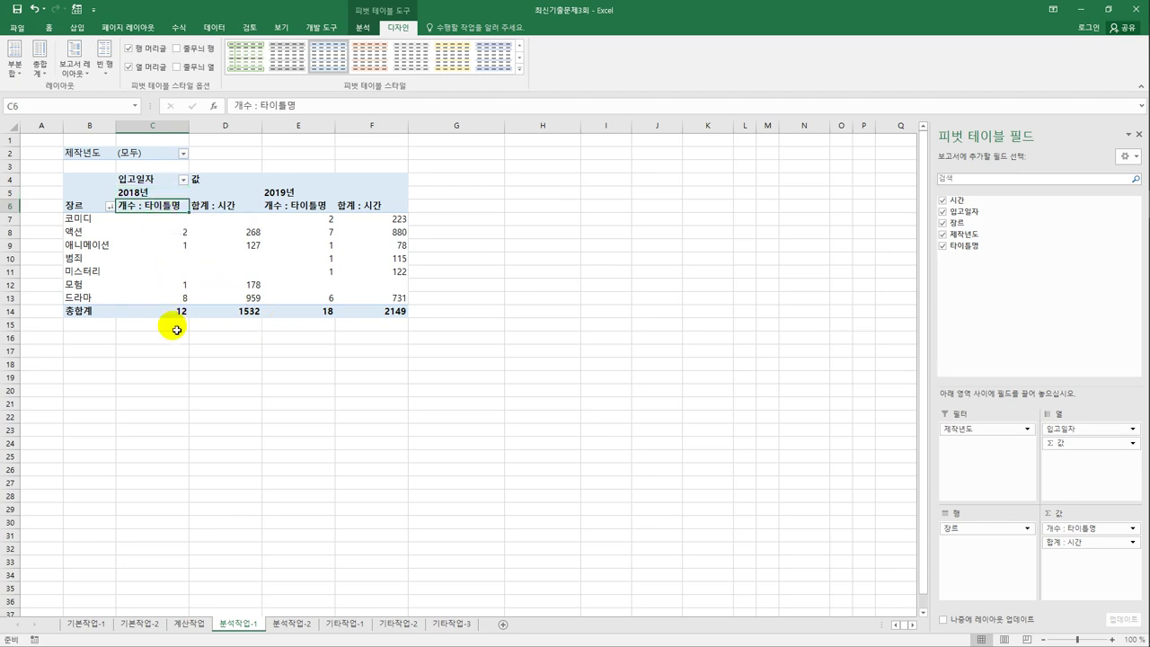
{"action": "left_click", "coordinate": [223, 207]}
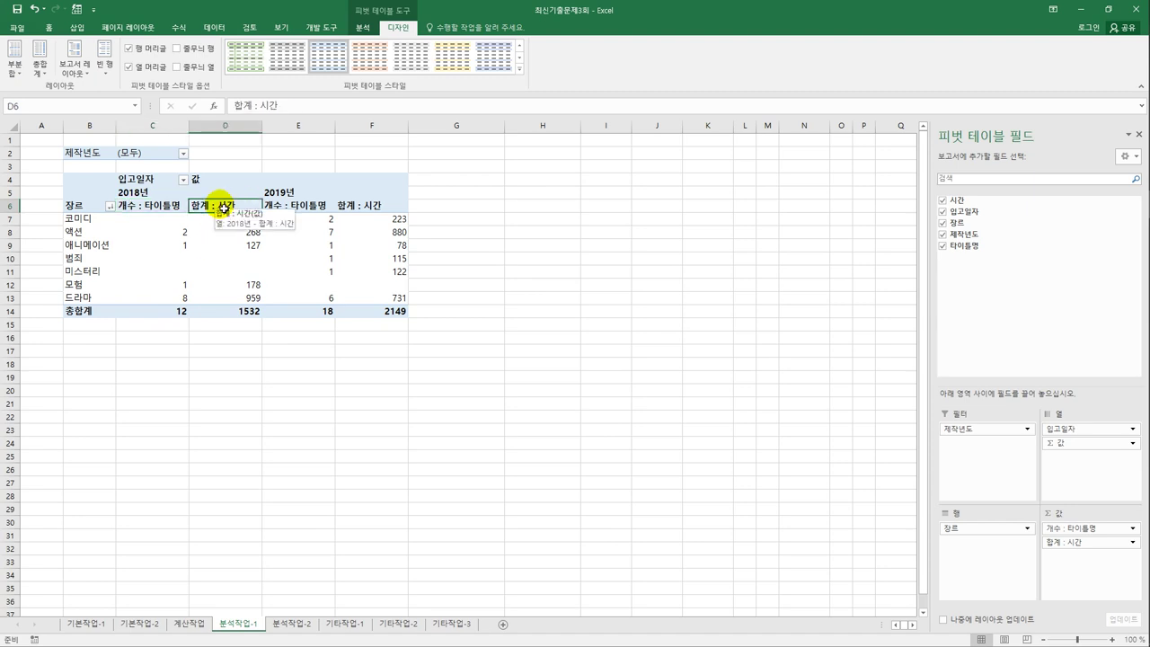
{"action": "double_click", "coordinate": [223, 207]}
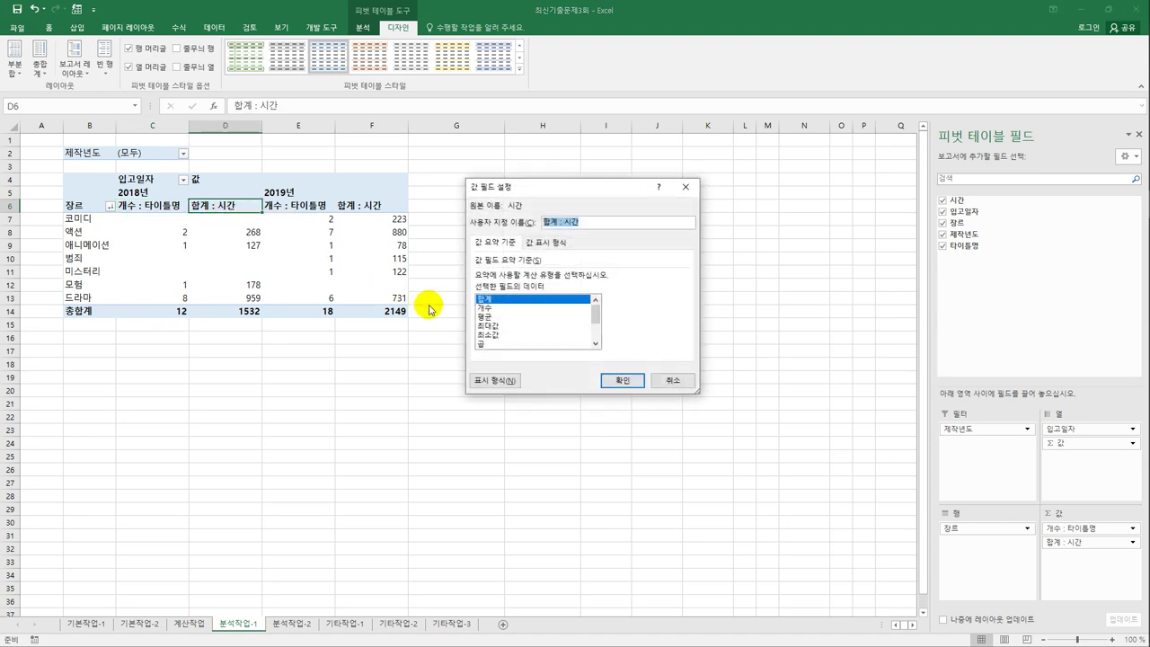
{"action": "left_click", "coordinate": [499, 317]}
{"action": "left_click", "coordinate": [494, 380]}
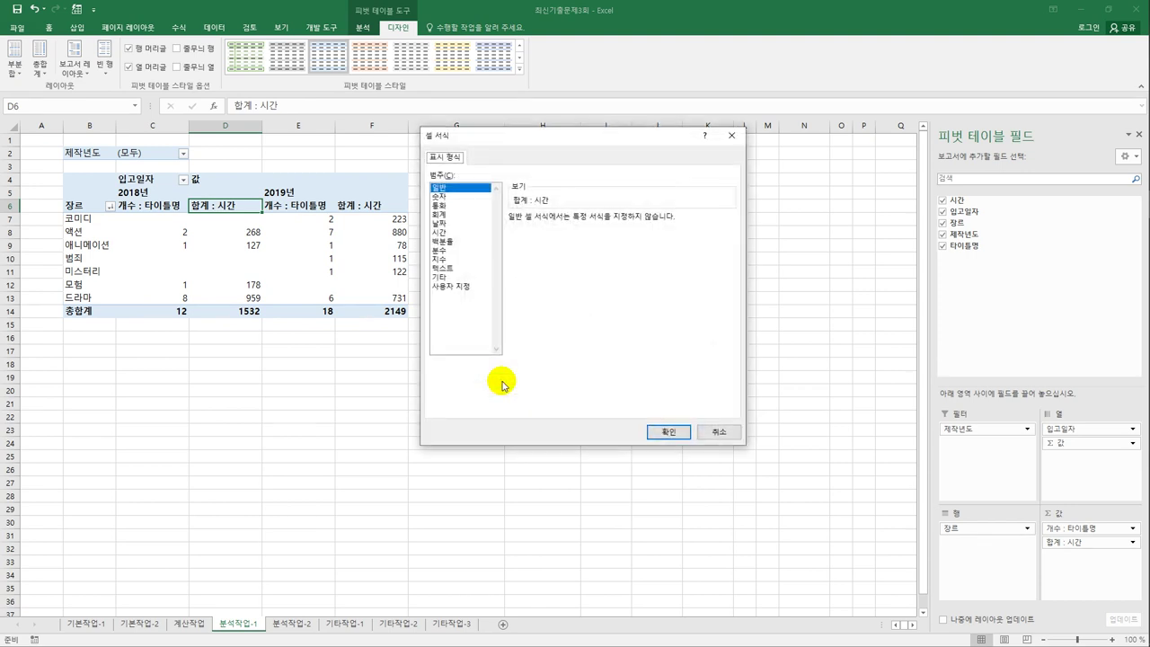
{"action": "left_click", "coordinate": [466, 196]}
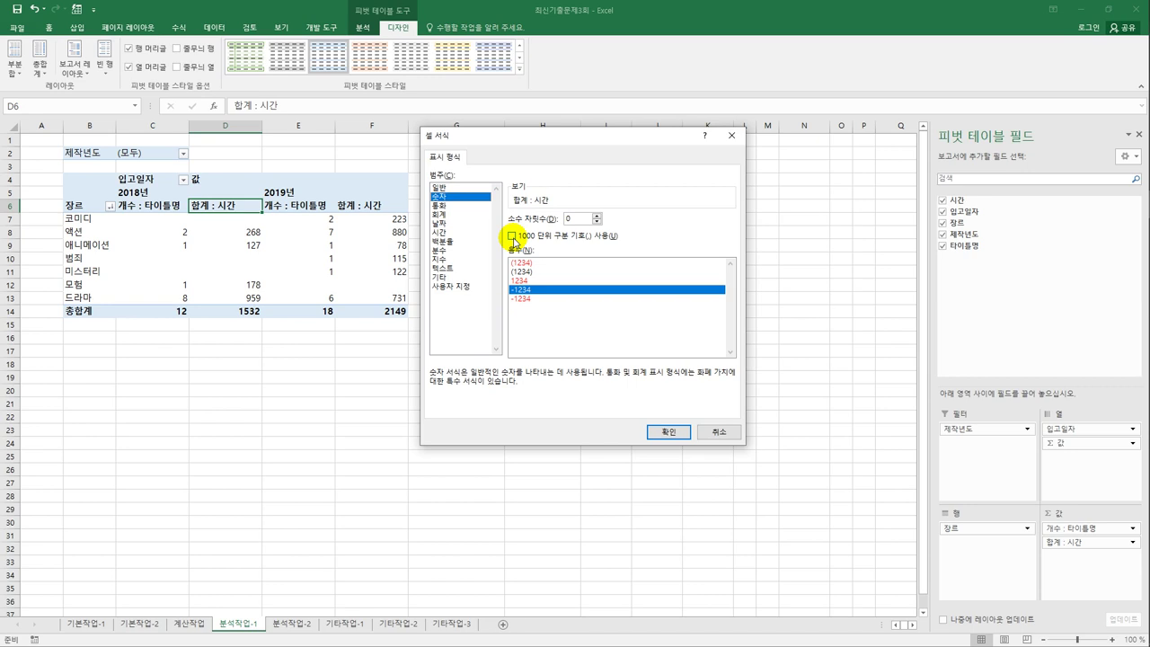
{"action": "left_click", "coordinate": [596, 216]}
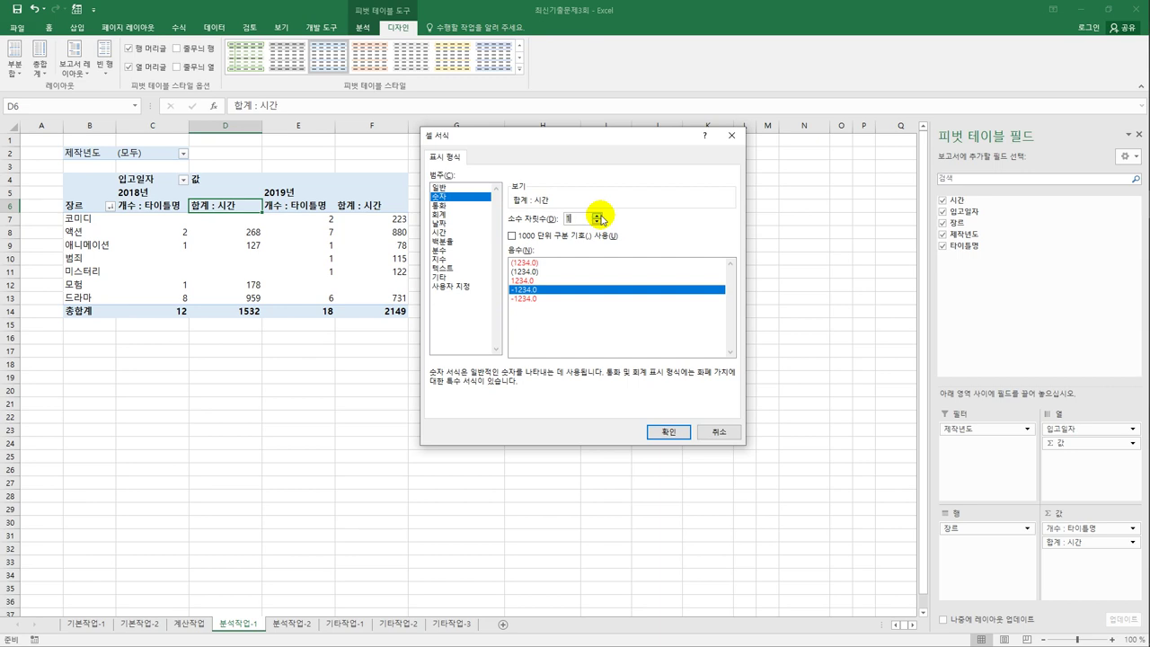
{"action": "left_click", "coordinate": [662, 431]}
{"action": "left_click", "coordinate": [617, 380]}
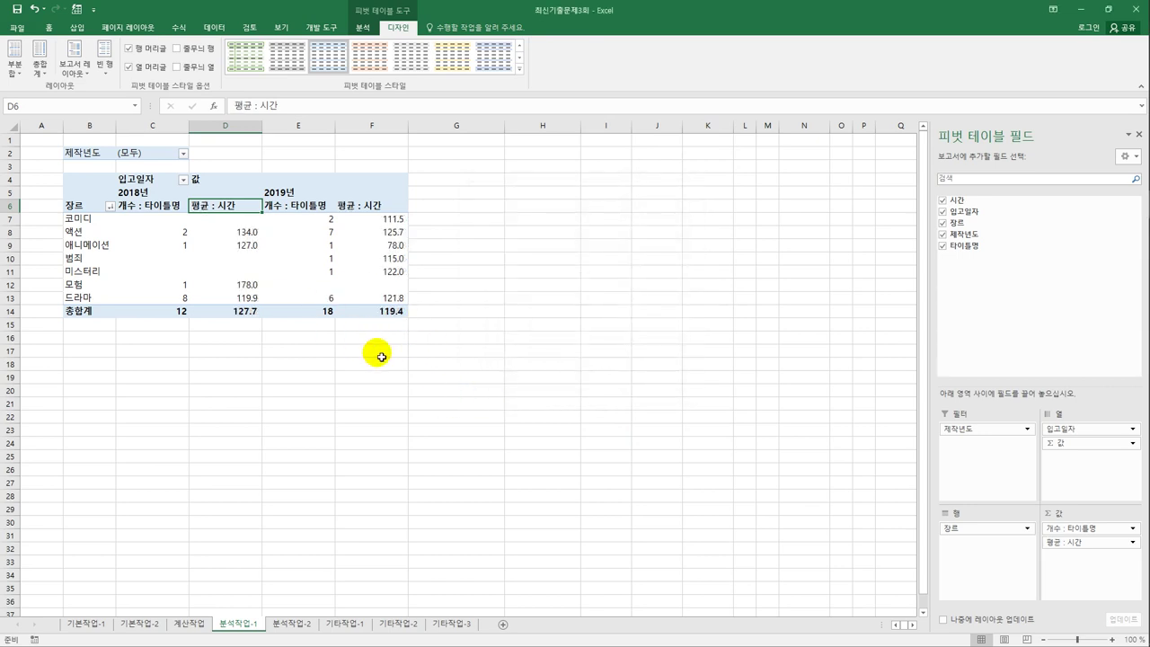
{"action": "left_click", "coordinate": [494, 402]}
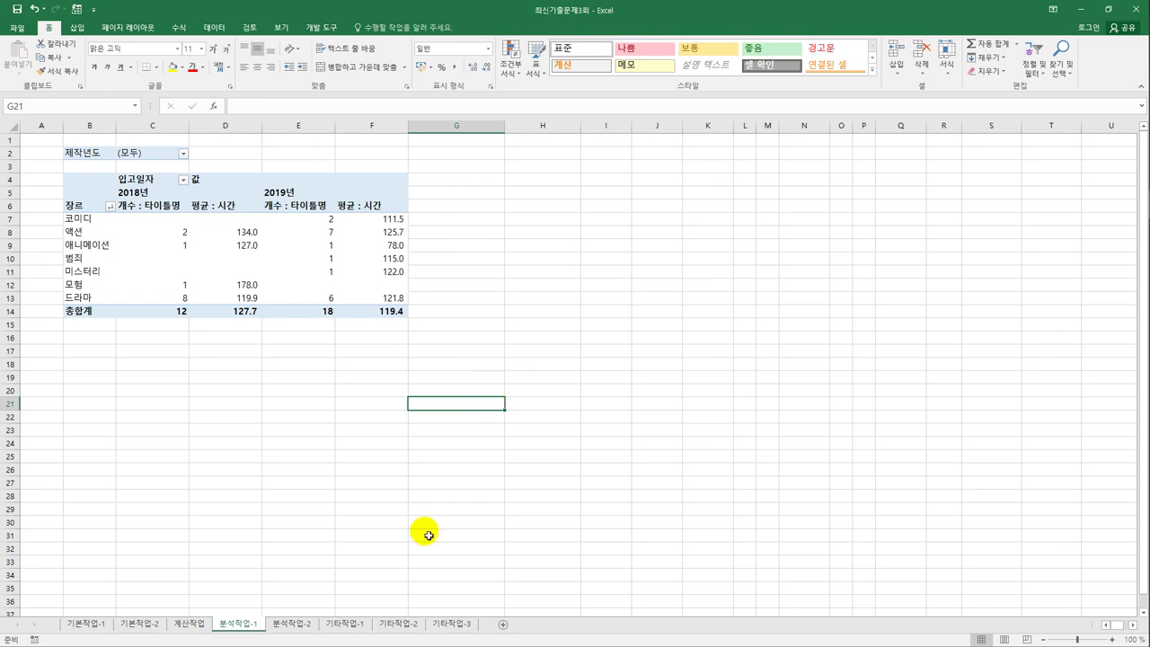
- On sheet 분석작업-2, remove duplicate records from 표1 that match on the 타이틀명, 입고일자 and 가격 columns only
{"action": "left_click", "coordinate": [294, 632]}
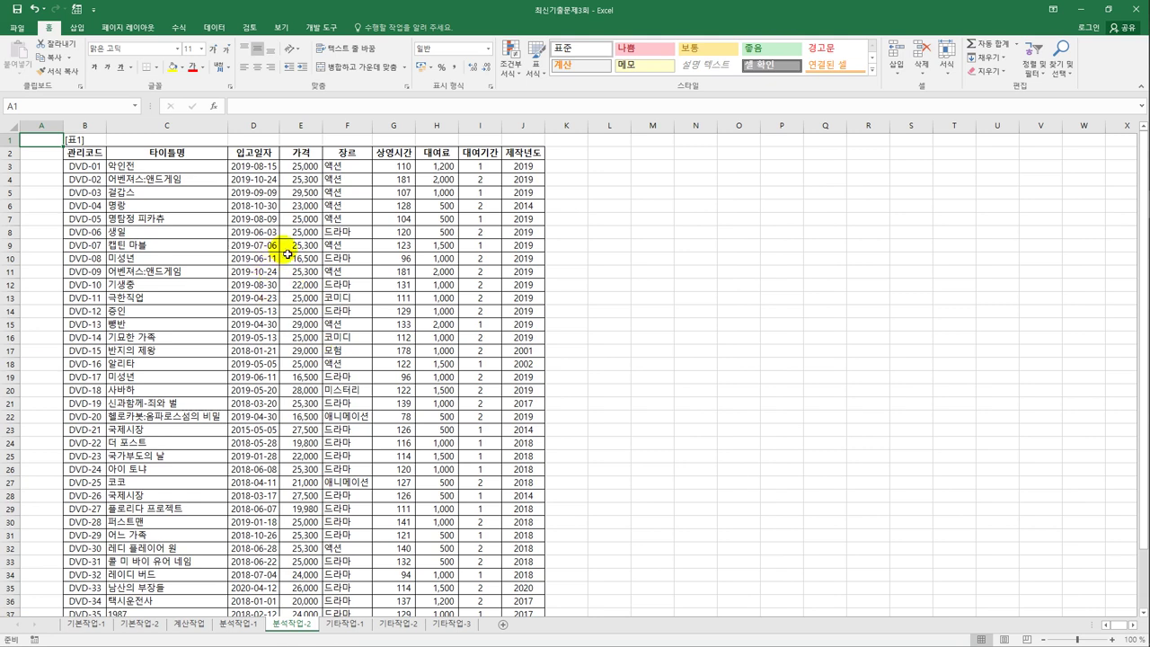
{"action": "left_click", "coordinate": [251, 156]}
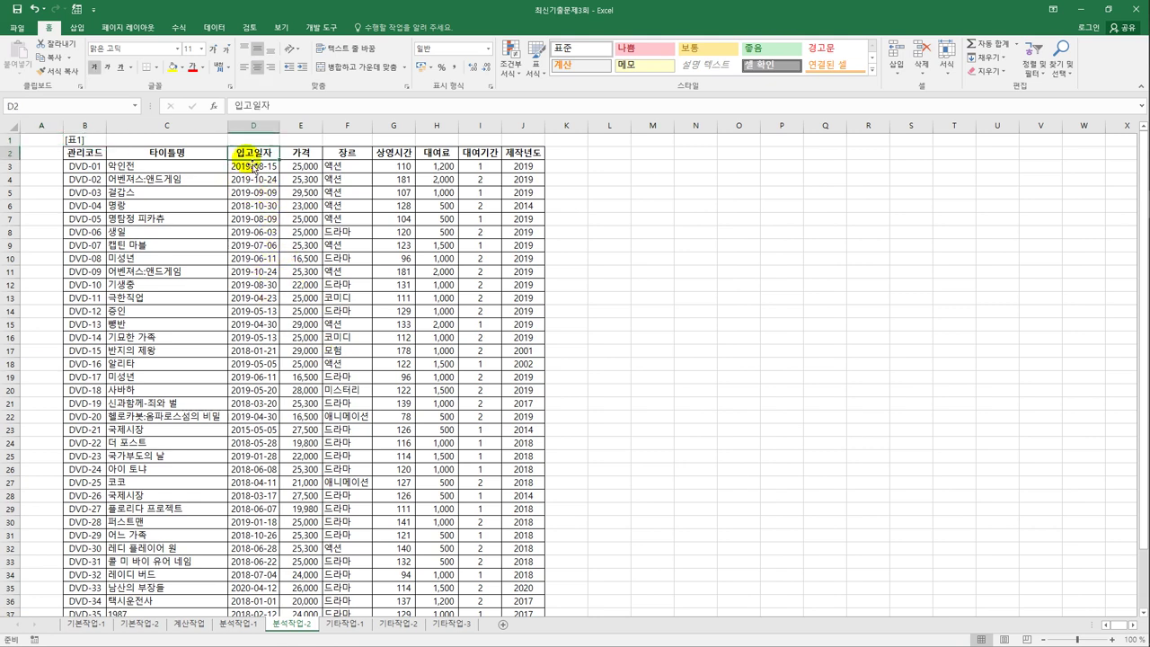
{"action": "left_click", "coordinate": [214, 27]}
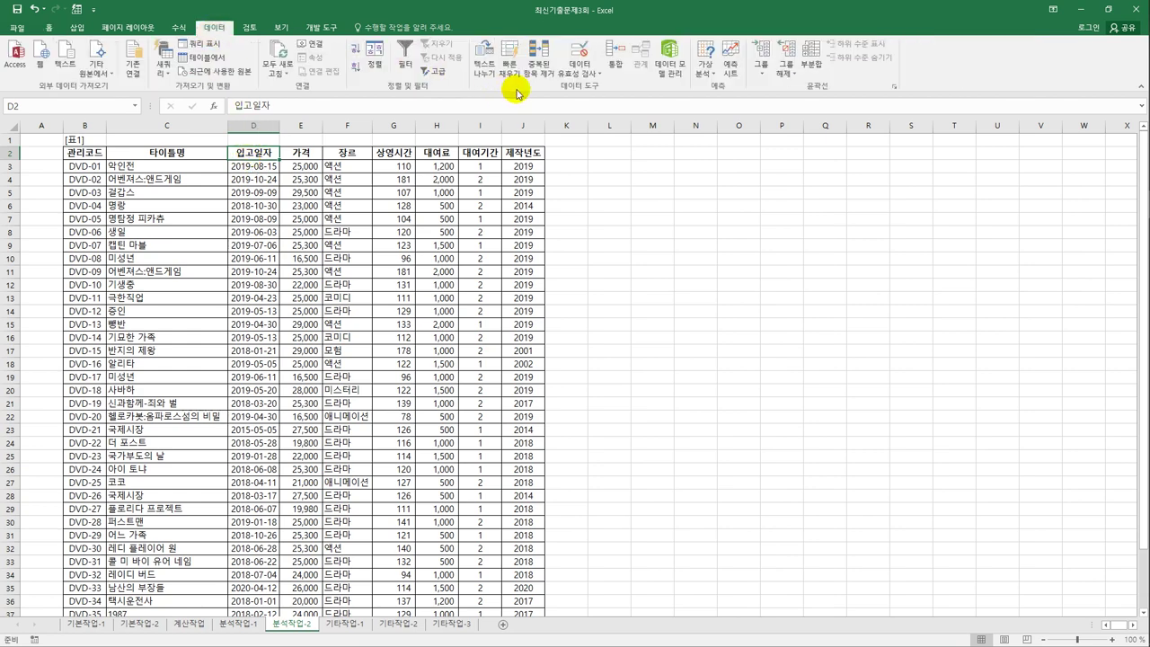
{"action": "left_click", "coordinate": [543, 65]}
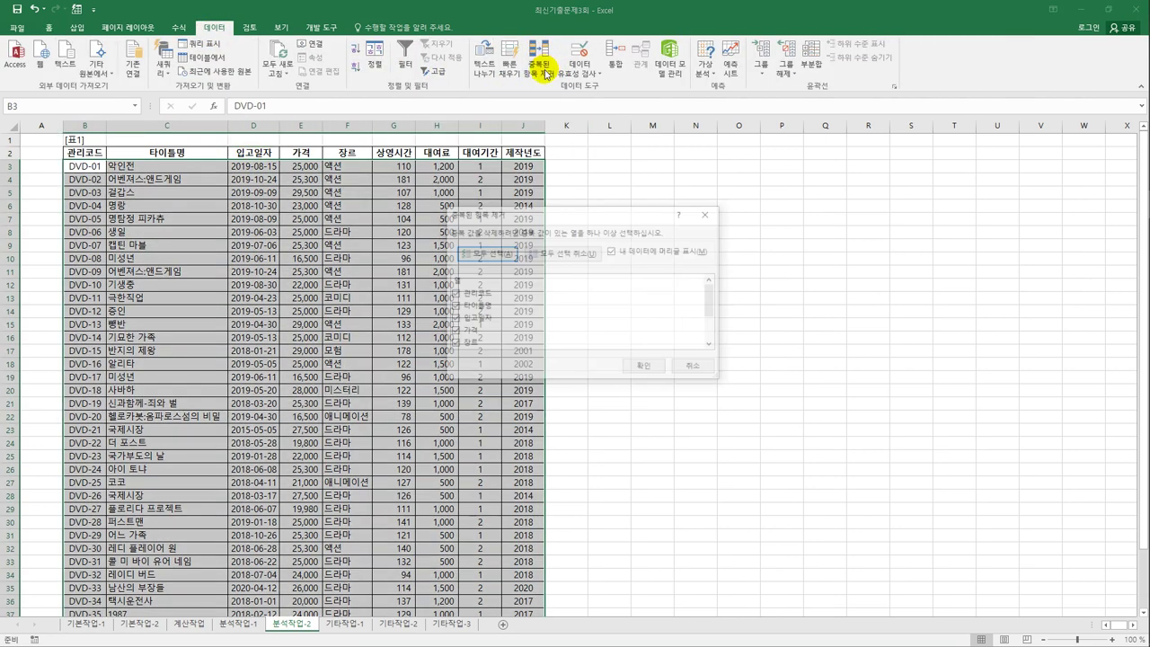
{"action": "left_click_drag", "start_coordinate": [562, 219], "coordinate": [530, 189]}
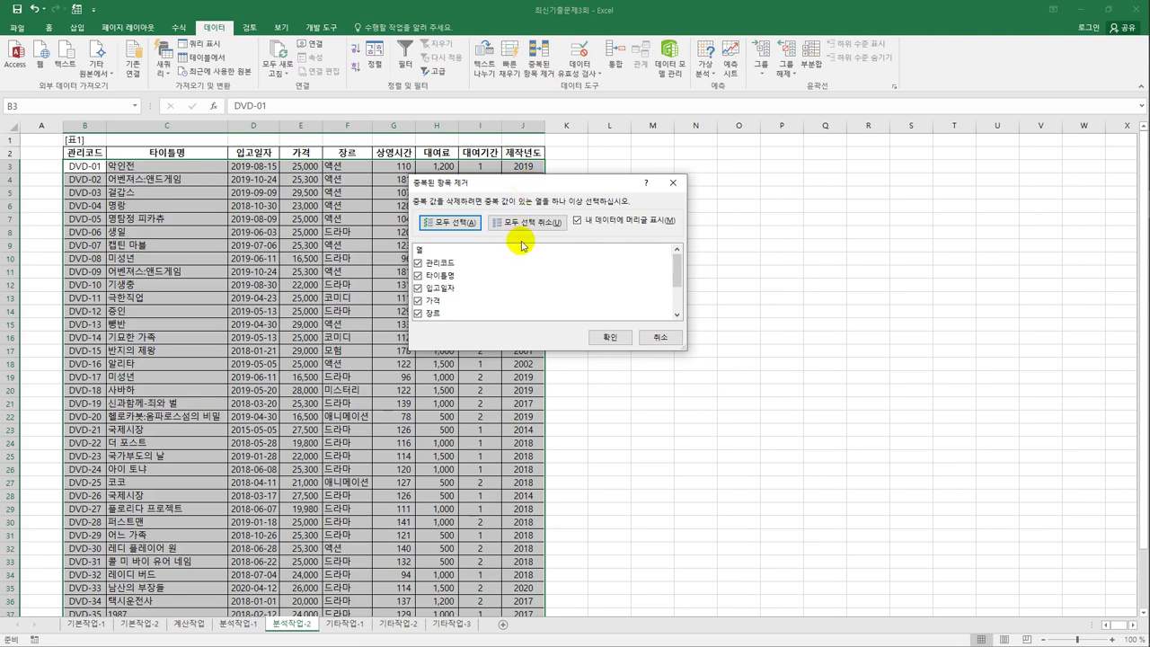
{"action": "left_click", "coordinate": [526, 225]}
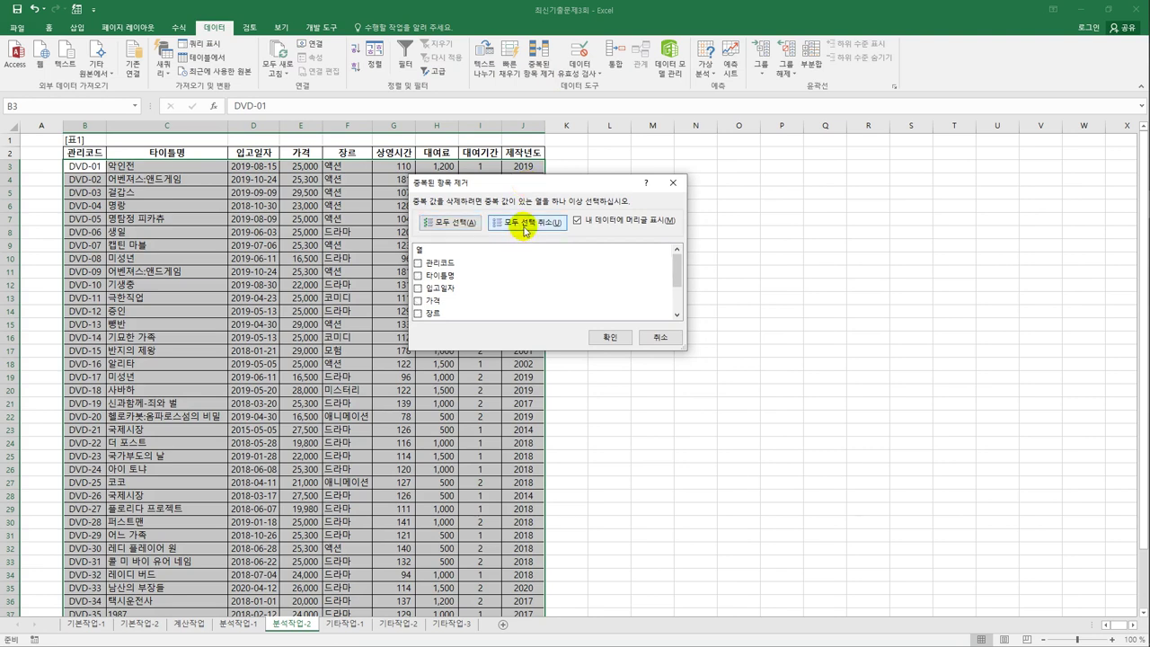
{"action": "left_click", "coordinate": [417, 277]}
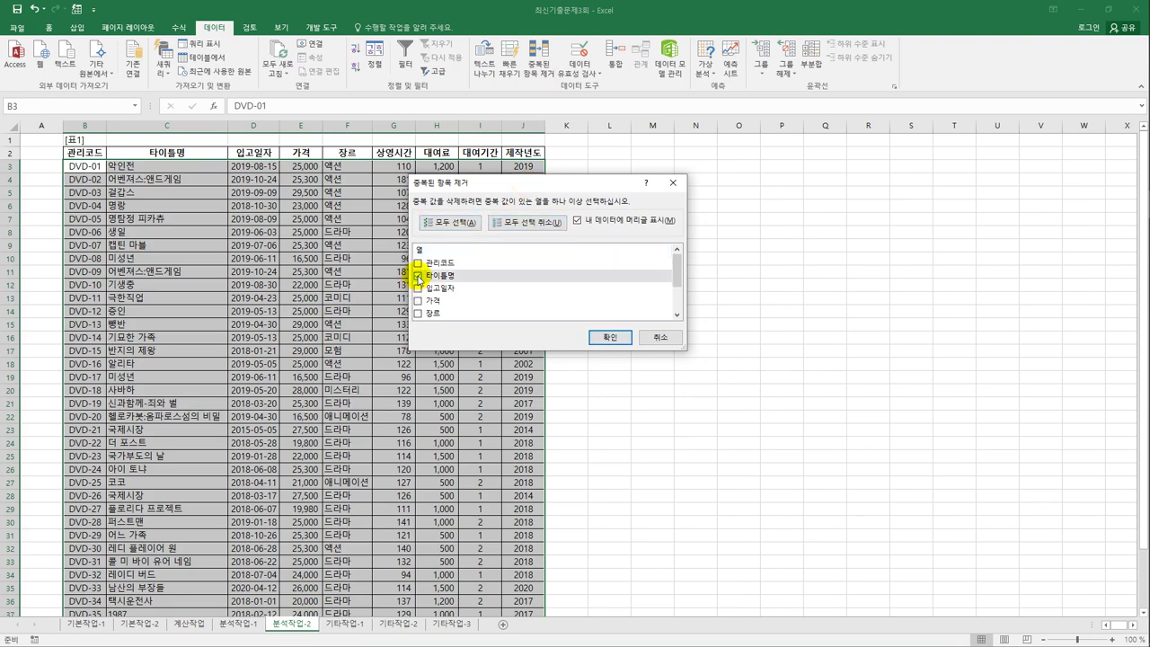
{"action": "left_click", "coordinate": [418, 288]}
{"action": "left_click", "coordinate": [418, 300]}
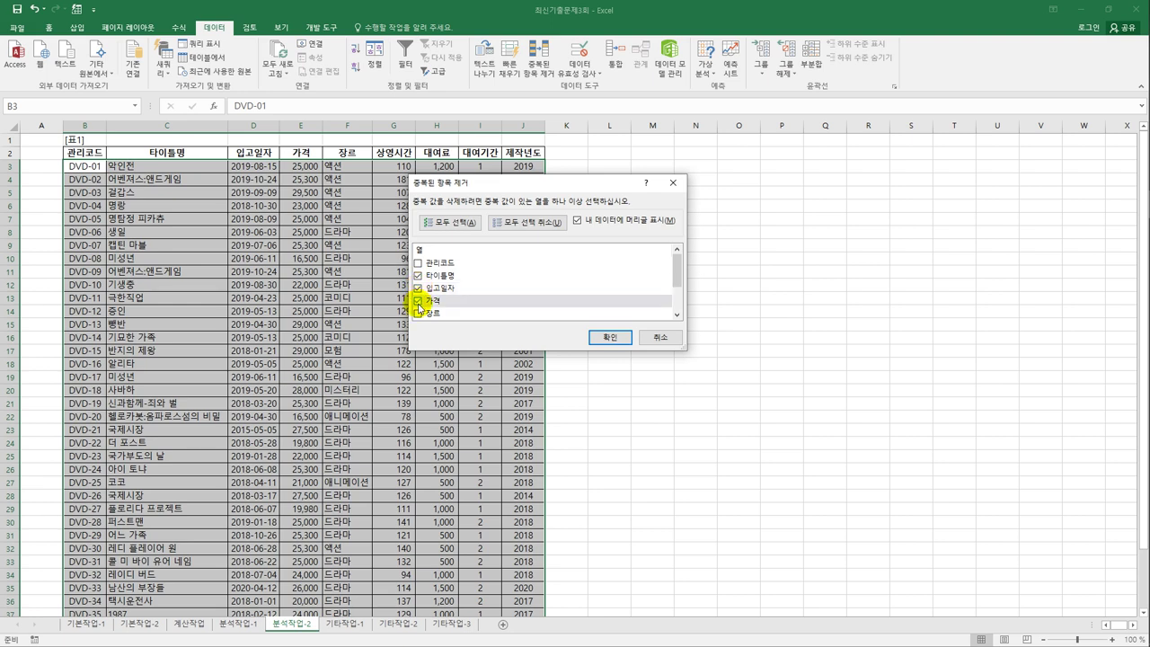
{"action": "left_click", "coordinate": [610, 339]}
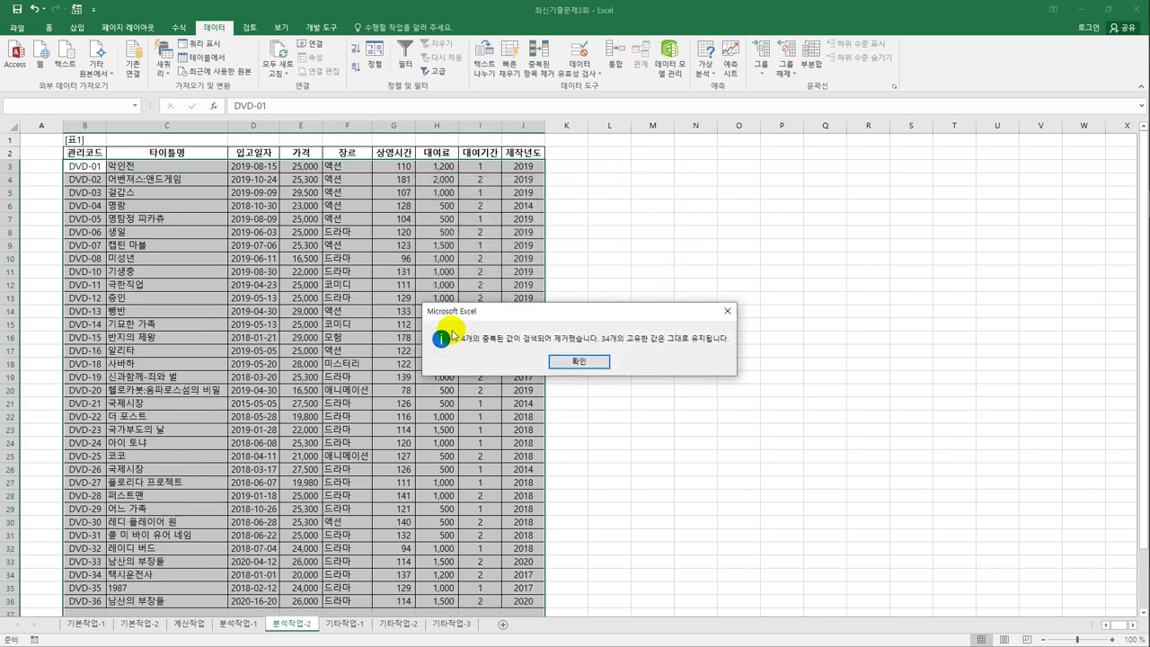
{"action": "left_click", "coordinate": [590, 364]}
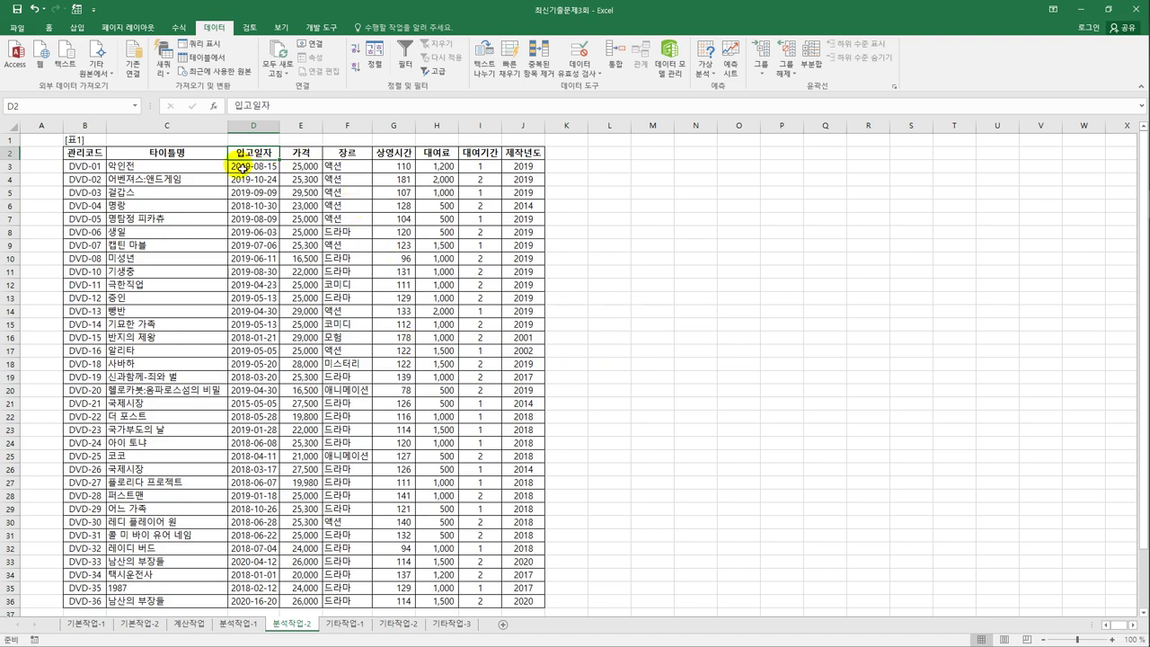
- Highlight duplicate values in the 타이틀명 cells C3:C36 with conditional formatting, using light red fill with dark red text
{"action": "left_click", "coordinate": [175, 171]}
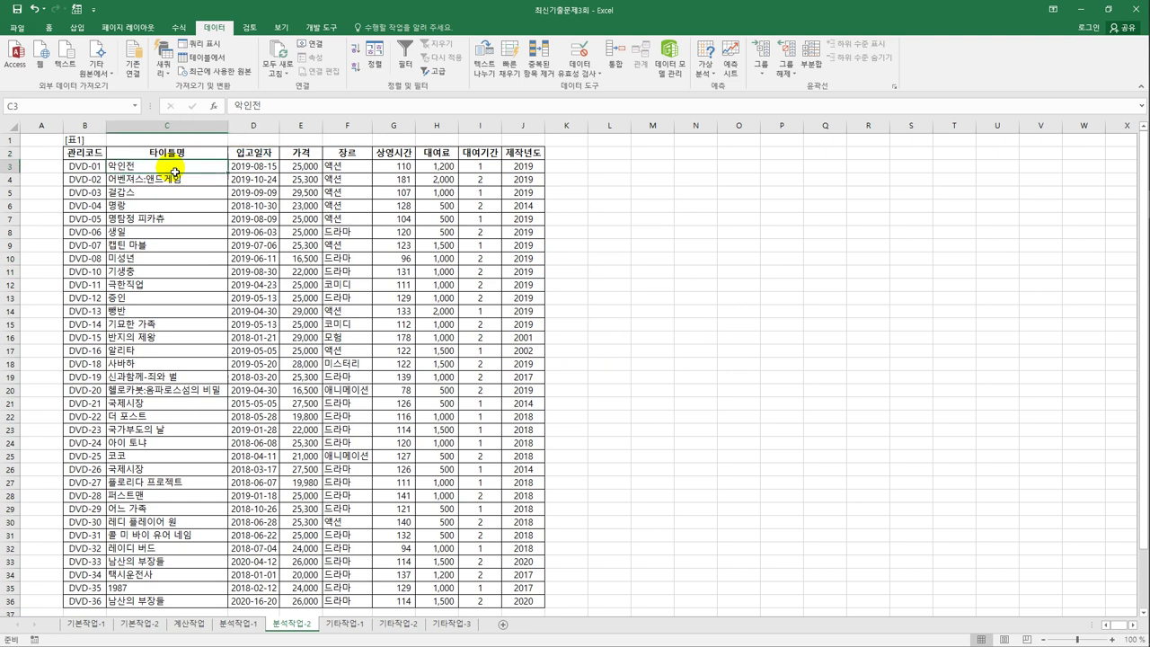
{"action": "left_click_drag", "start_coordinate": [175, 171], "coordinate": [180, 598]}
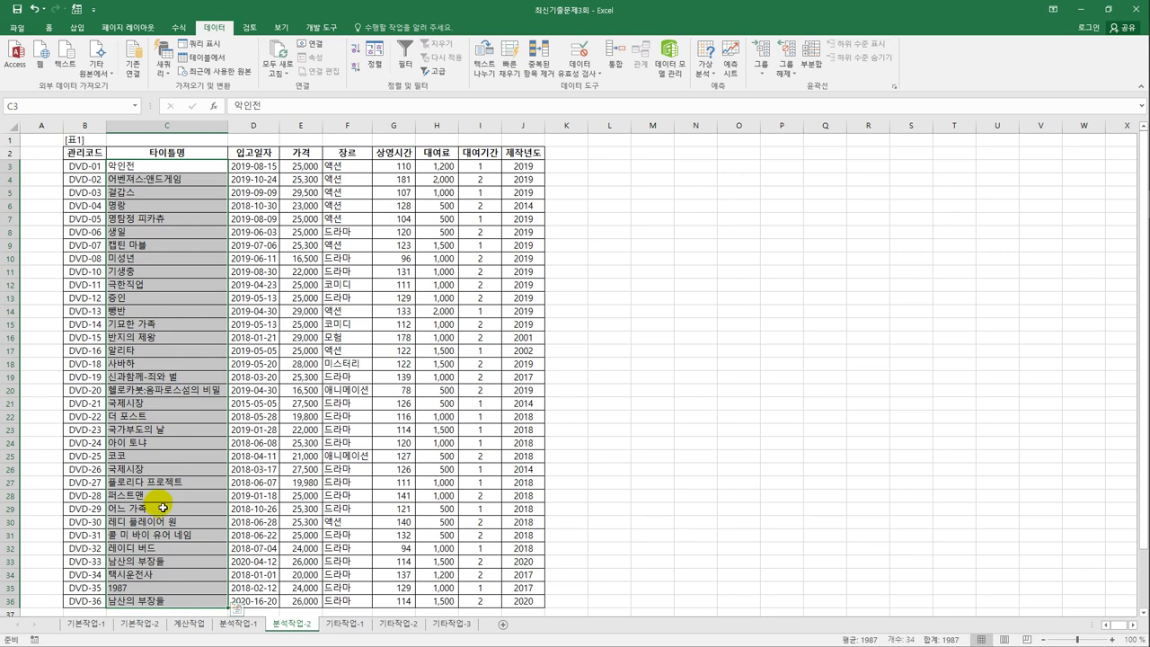
{"action": "left_click", "coordinate": [49, 33]}
{"action": "left_click", "coordinate": [509, 70]}
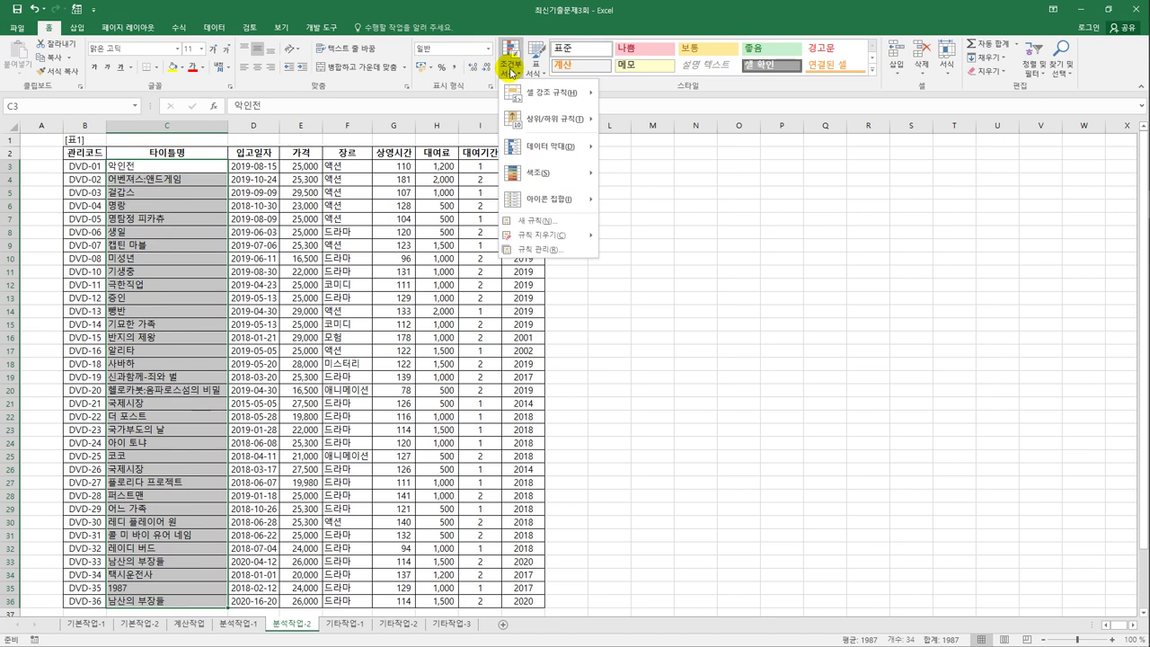
{"action": "mouse_move", "coordinate": [538, 105]}
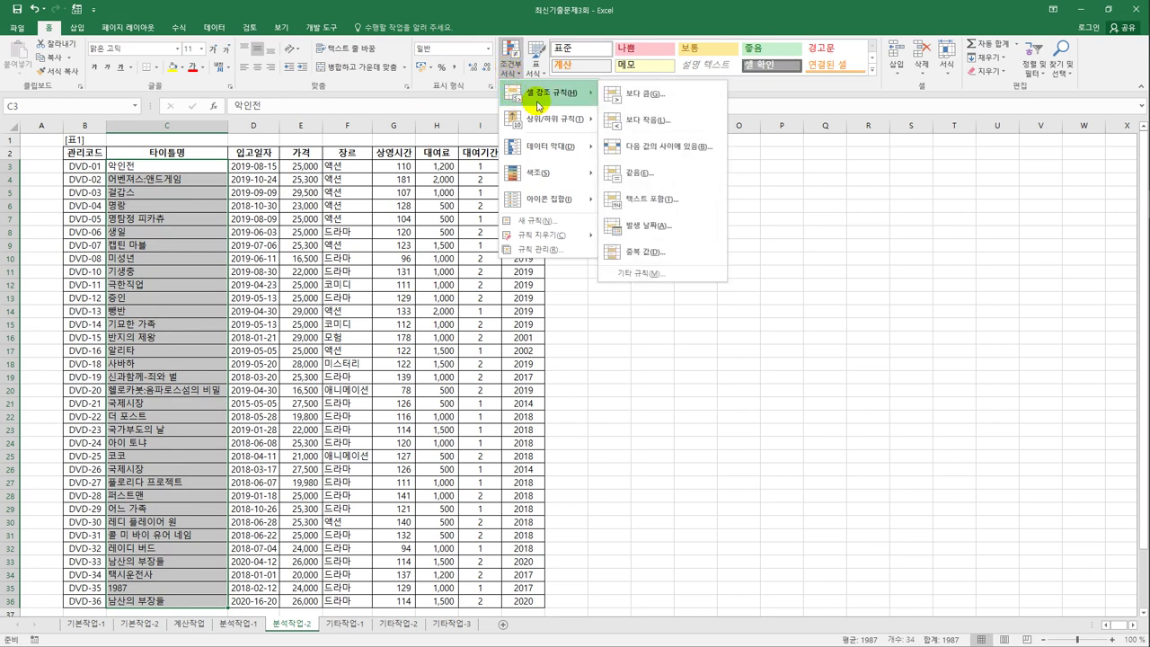
{"action": "left_click", "coordinate": [704, 256]}
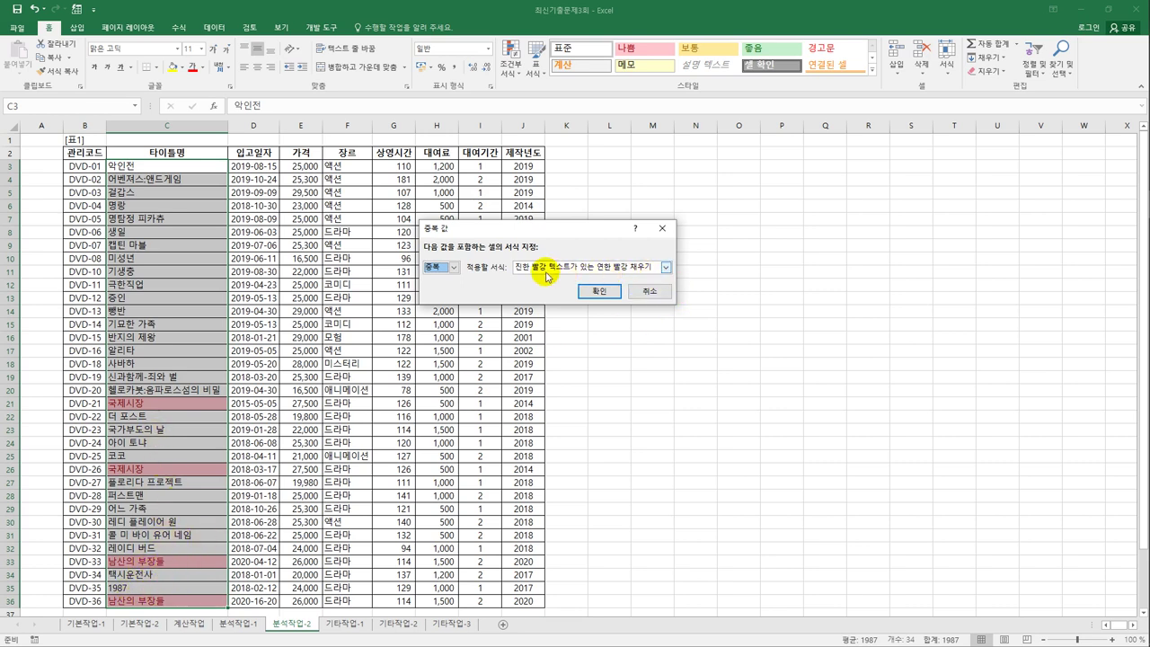
{"action": "left_click", "coordinate": [666, 267]}
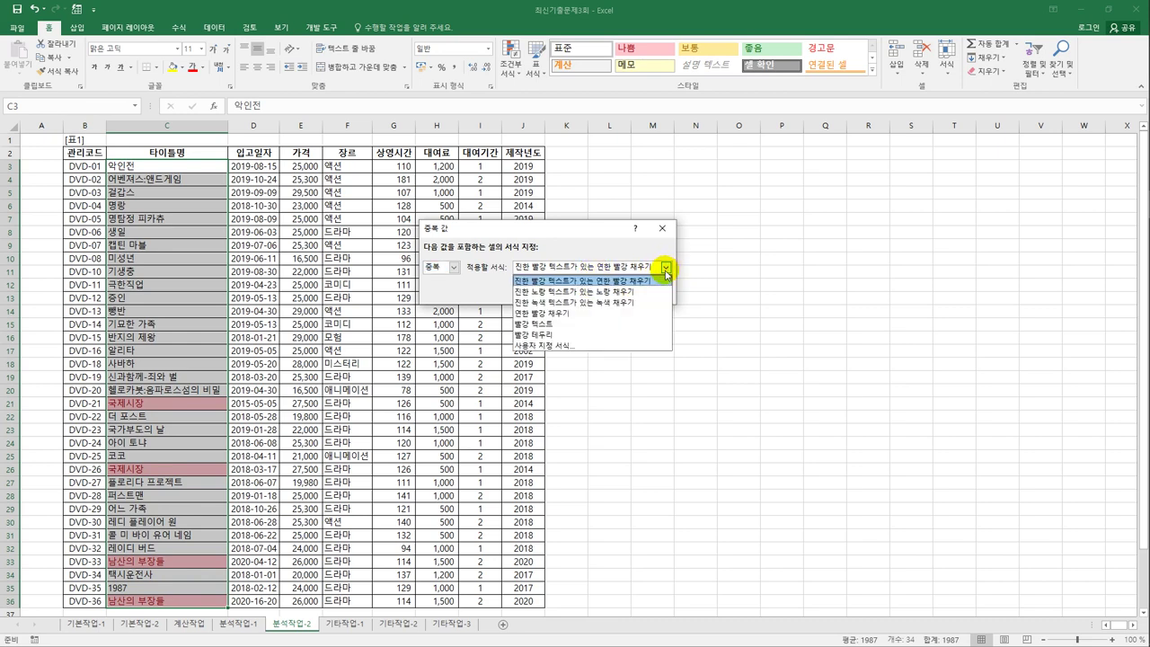
{"action": "left_click", "coordinate": [663, 280]}
{"action": "left_click", "coordinate": [600, 290]}
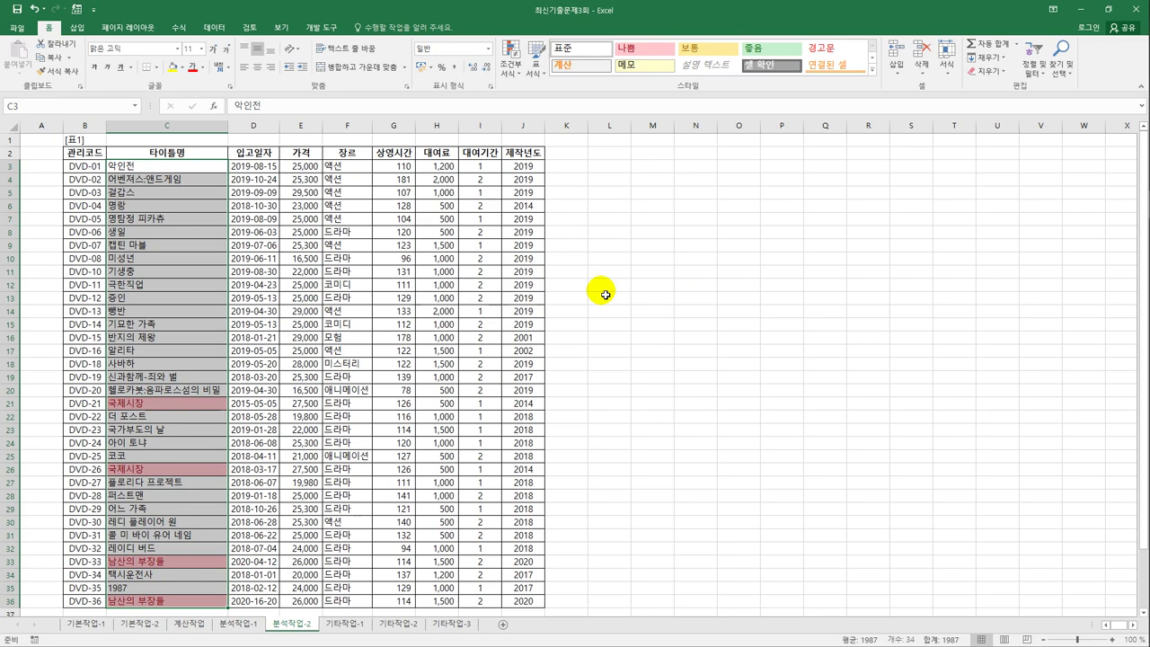
- Add an AutoFilter to 표1 and filter the 타이틀명 column by the light red cell color
{"action": "left_click", "coordinate": [199, 158]}
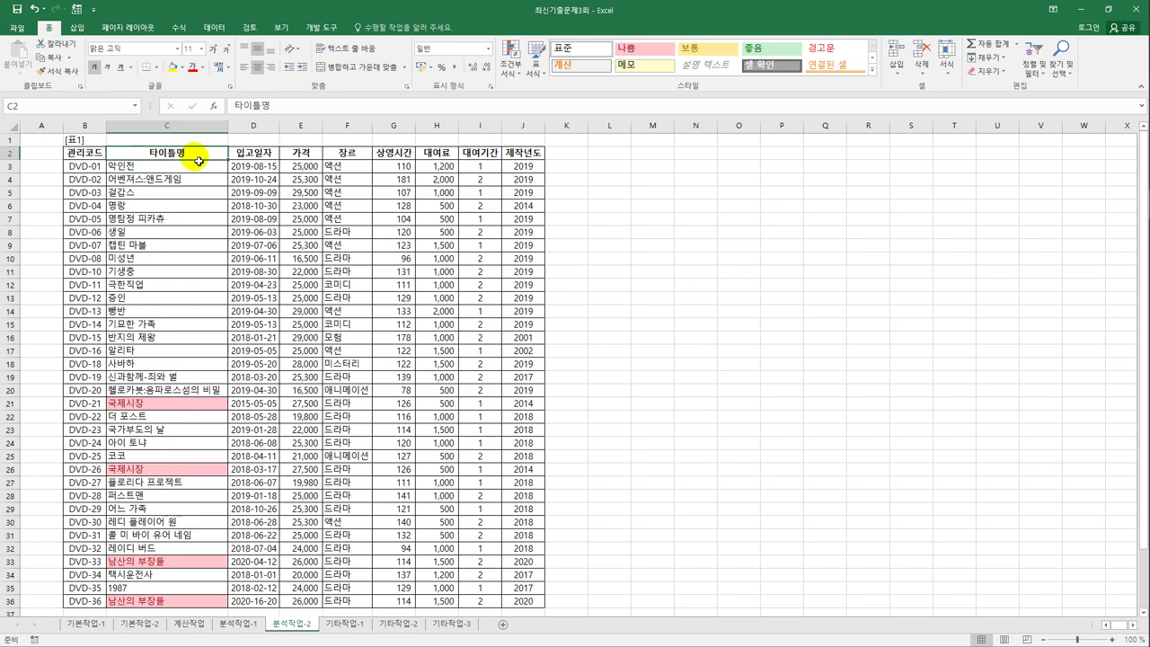
{"action": "left_click", "coordinate": [214, 28]}
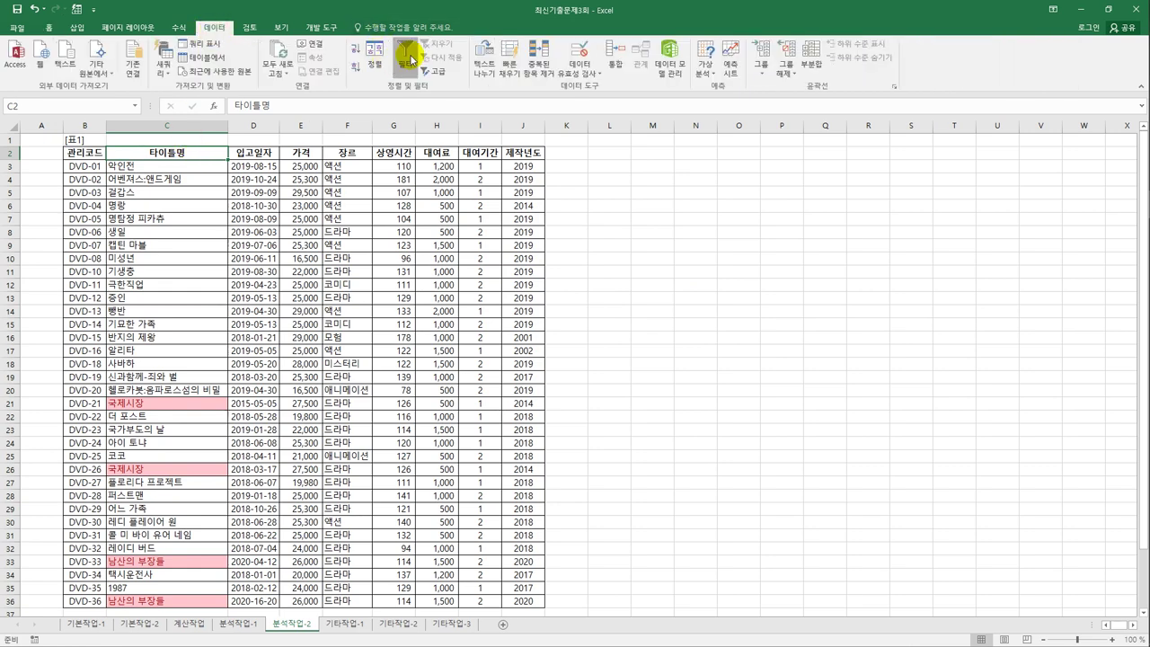
{"action": "left_click", "coordinate": [409, 52]}
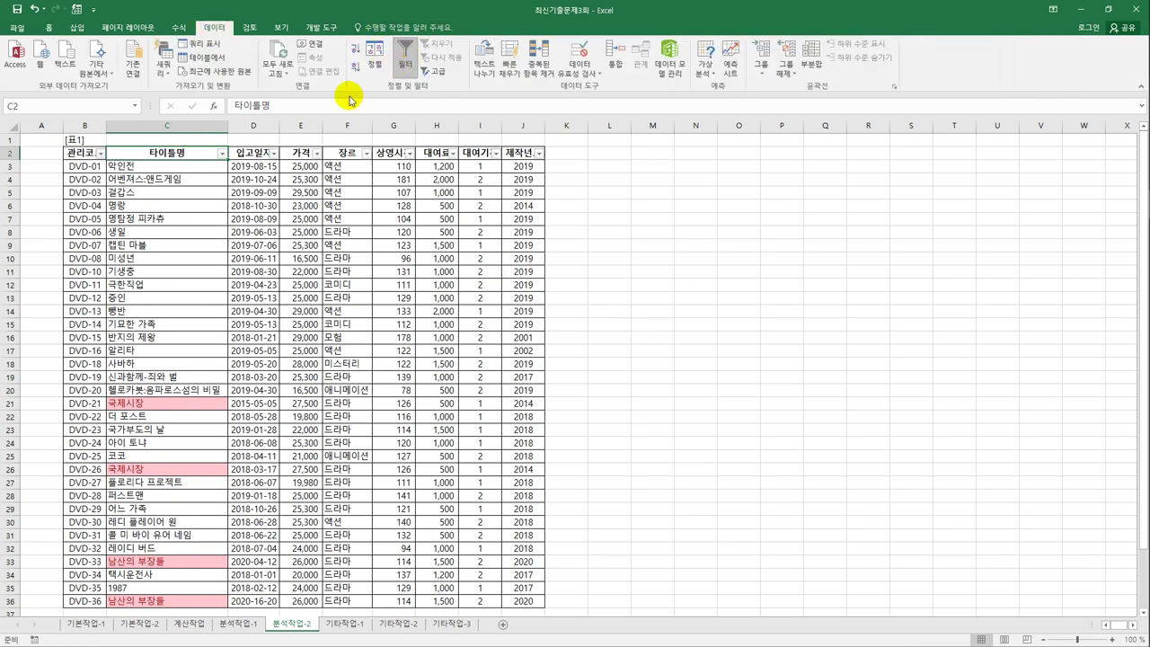
{"action": "left_click", "coordinate": [223, 154]}
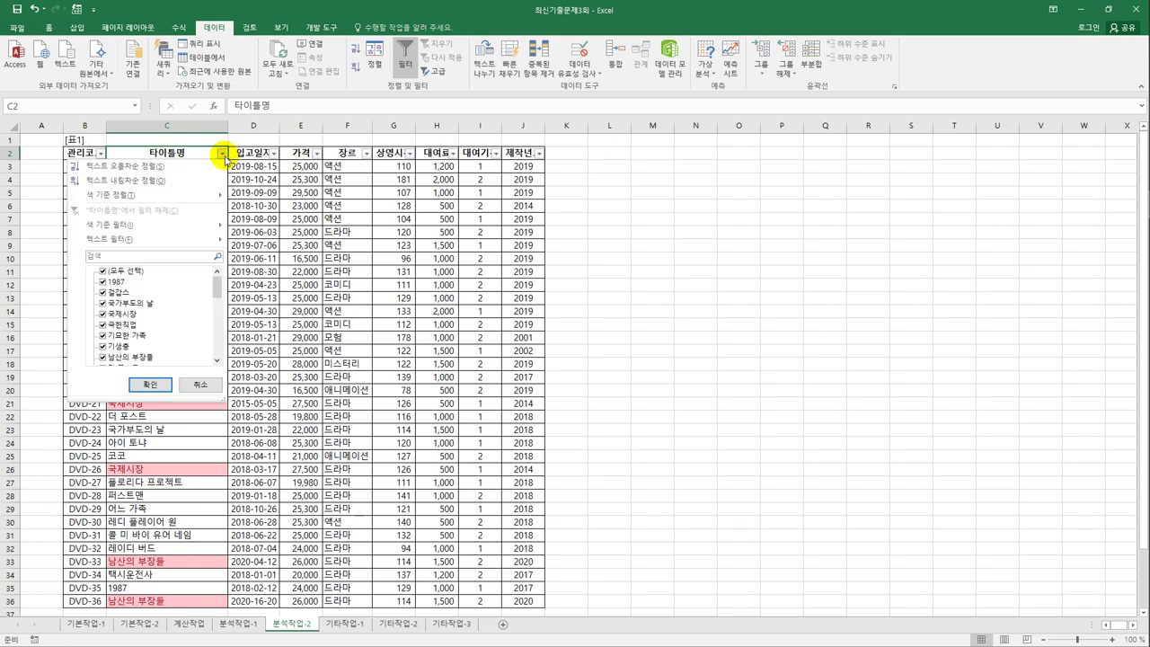
{"action": "mouse_move", "coordinate": [196, 232]}
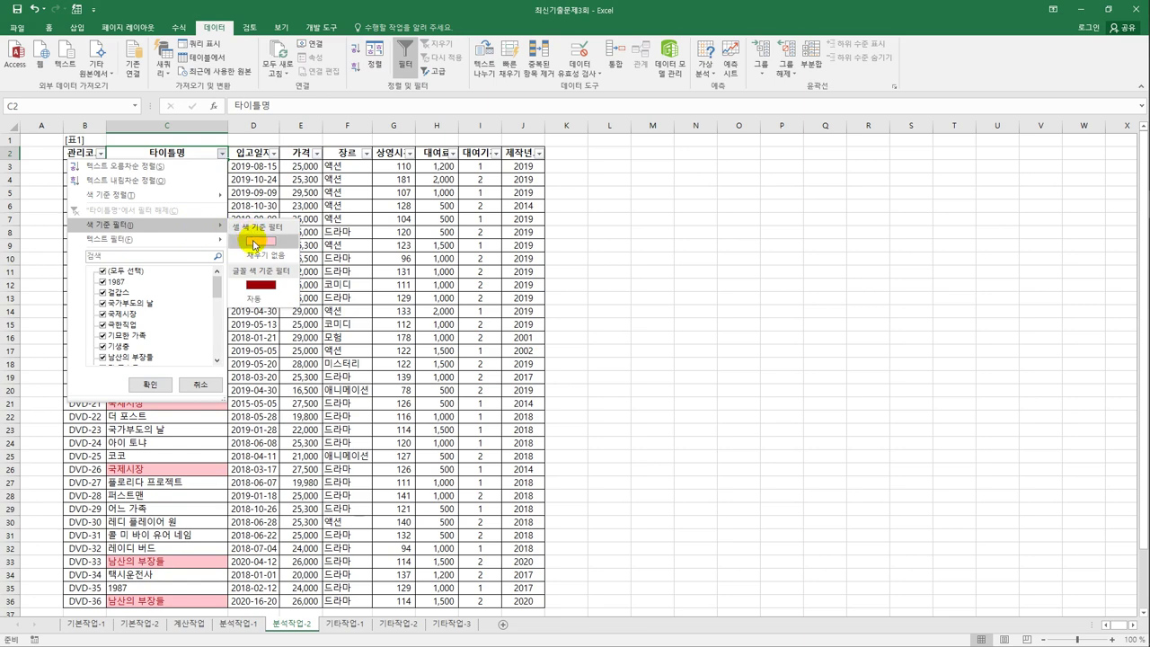
{"action": "left_click", "coordinate": [254, 243]}
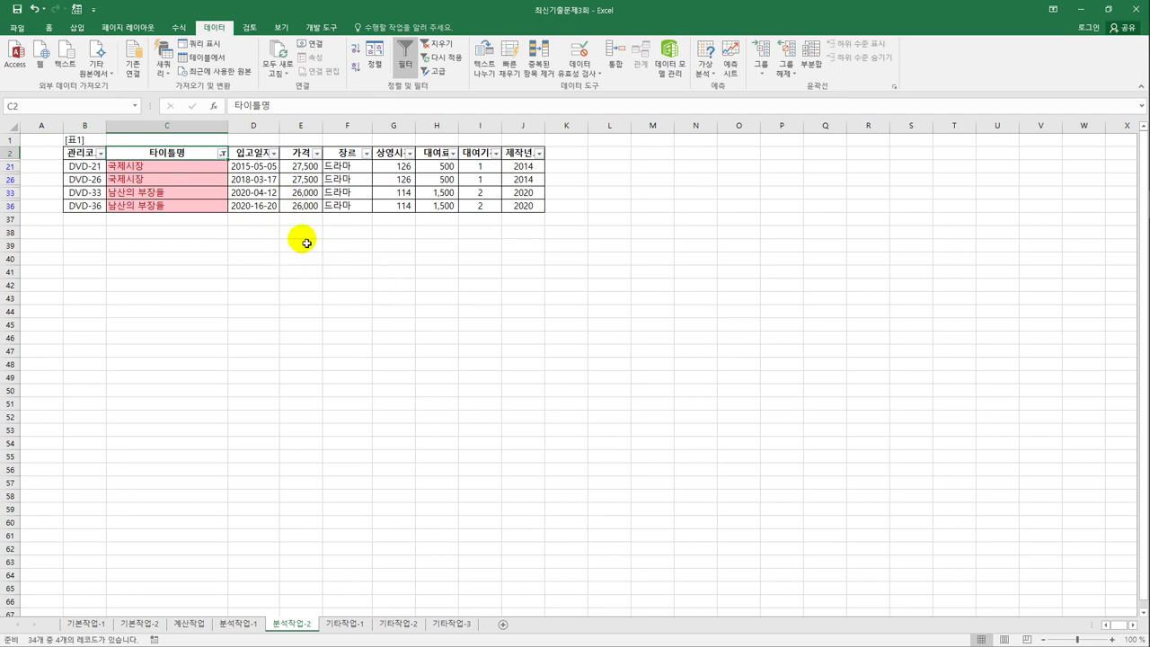
{"action": "left_click", "coordinate": [583, 208]}
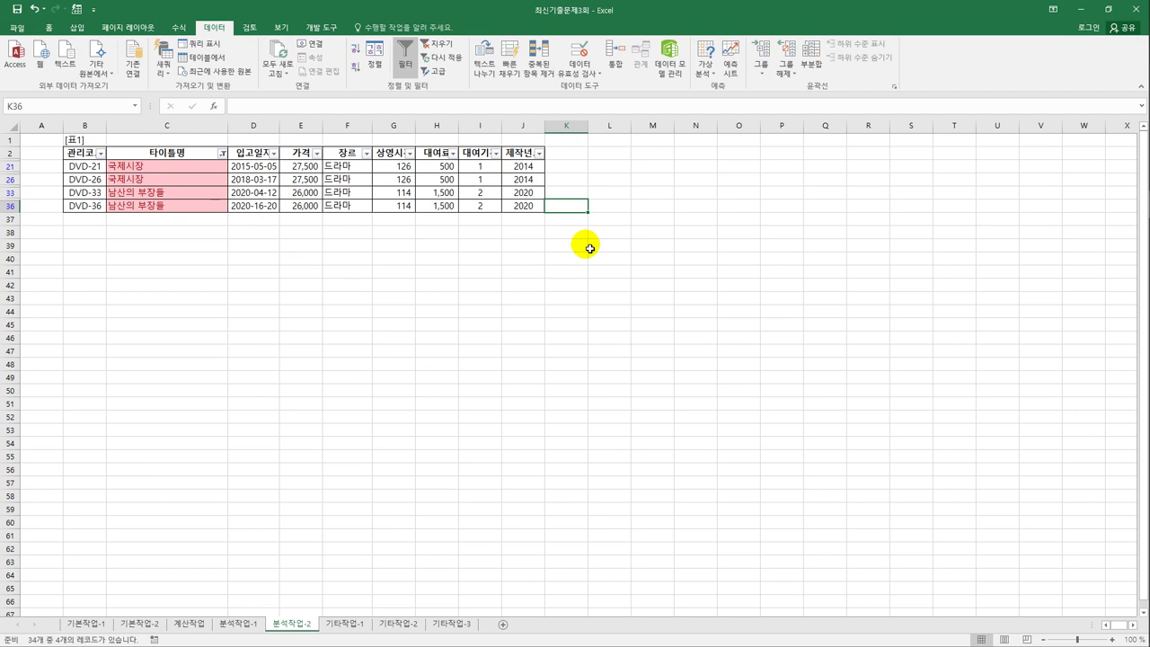
- Open sheet 기타작업-1 and select its bar chart
{"action": "left_click", "coordinate": [343, 626]}
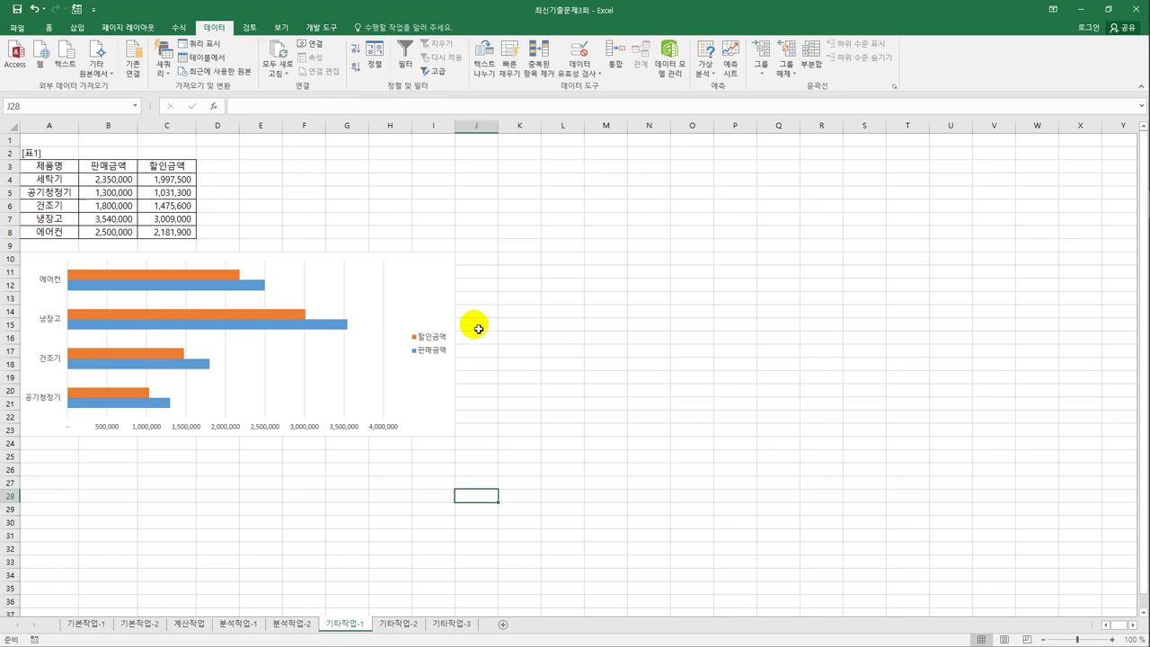
{"action": "left_click", "coordinate": [437, 307]}
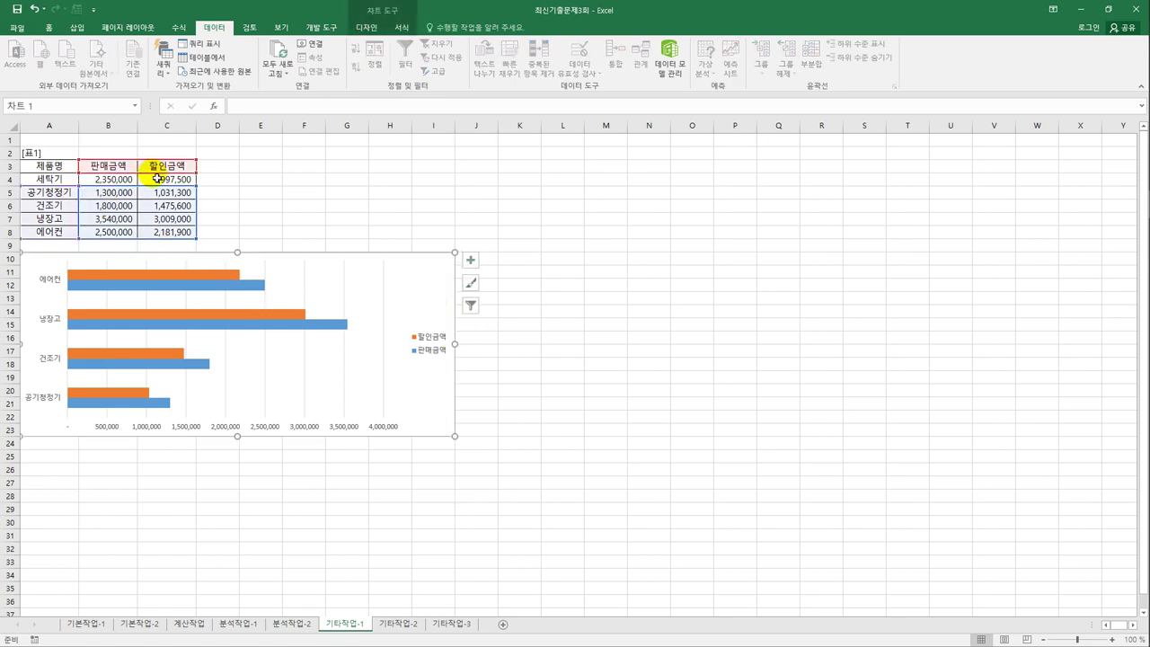
- Try to add the 세탁기 row A4:C4 to the chart by copying and pasting it, and undo the paste
{"action": "left_click", "coordinate": [41, 180]}
{"action": "left_click_drag", "start_coordinate": [117, 182], "coordinate": [156, 184]}
{"action": "key", "text": "ctrl+c"}
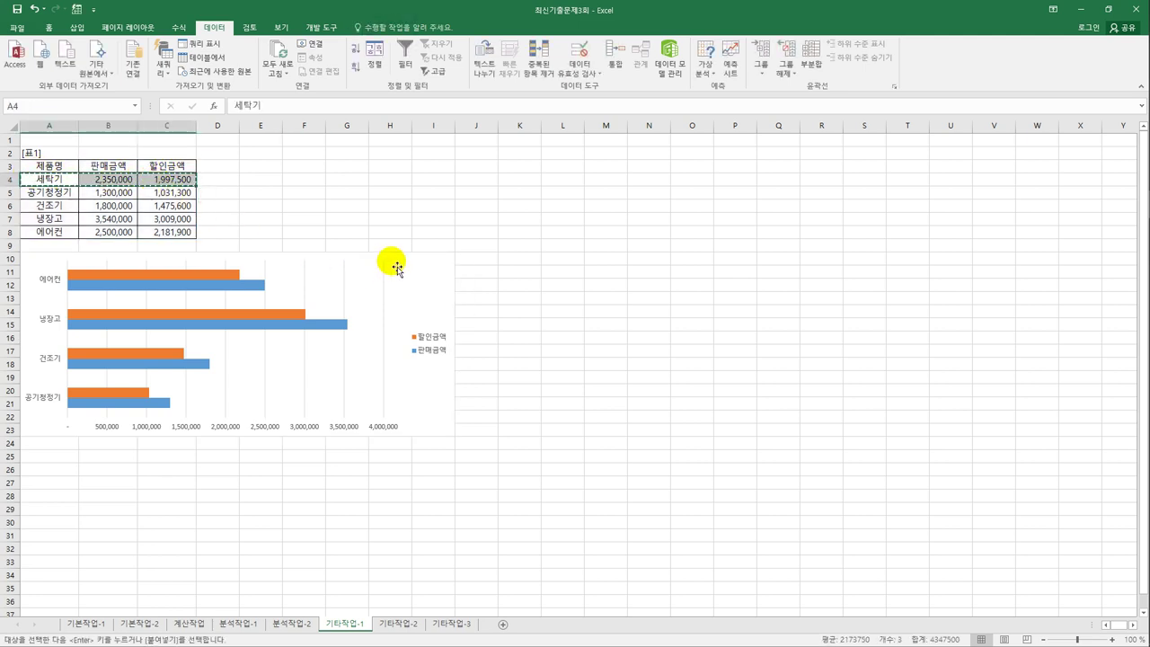
{"action": "left_click", "coordinate": [406, 279]}
{"action": "key", "text": "ctrl+v"}
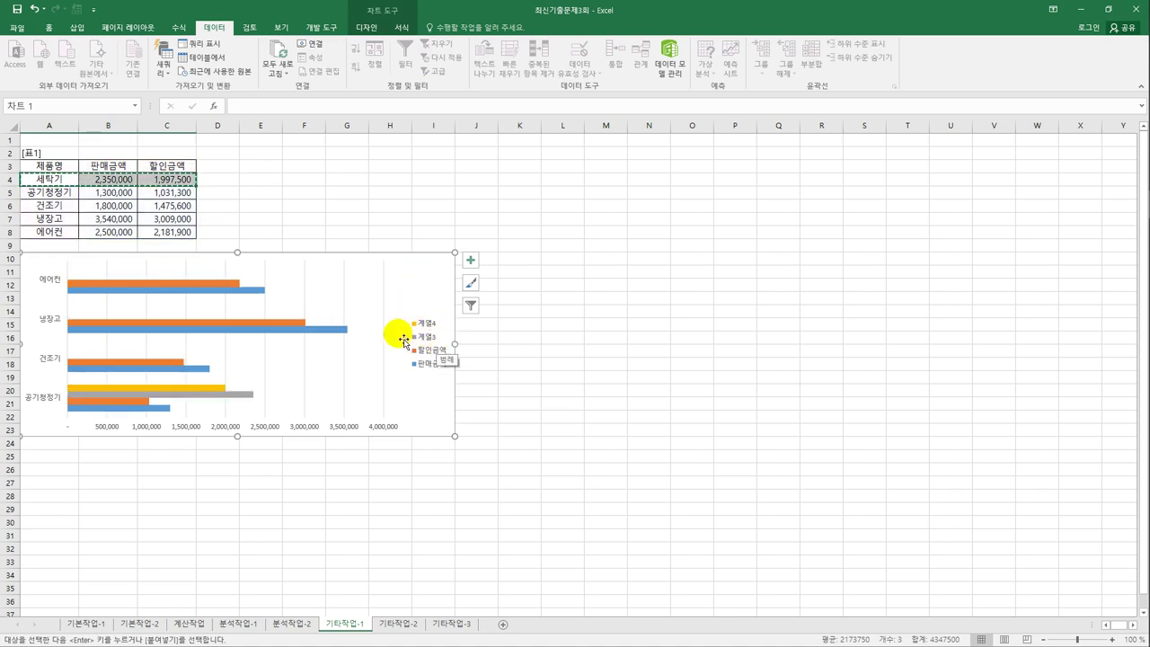
{"action": "left_click", "coordinate": [34, 9]}
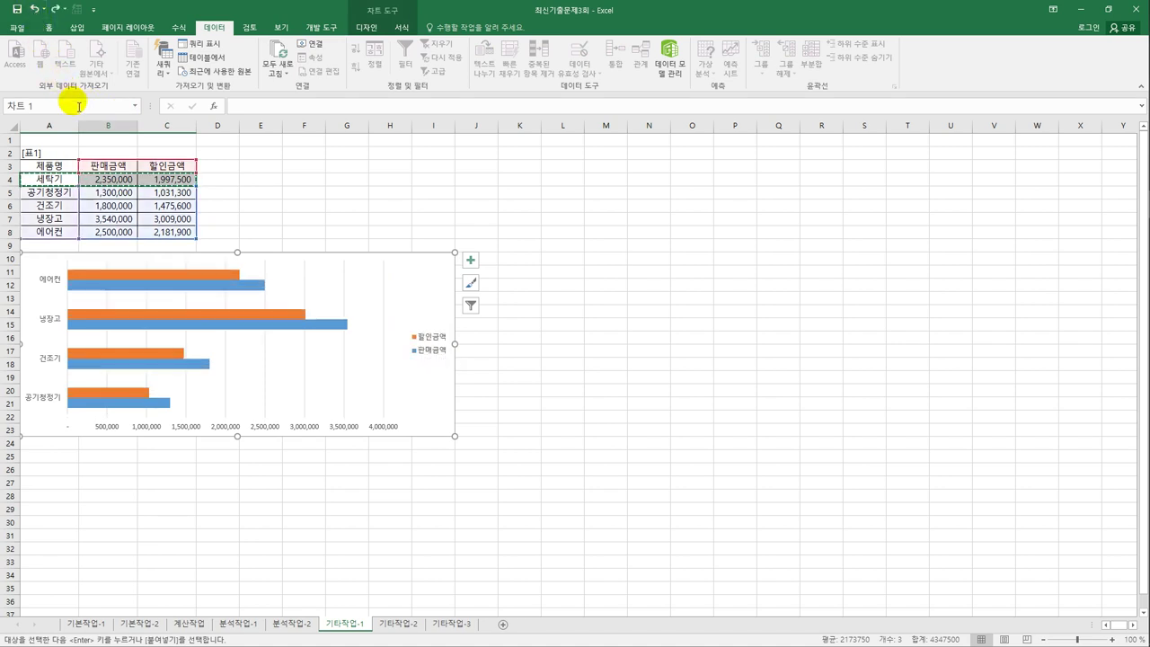
- Change the chart's source data range to A3:C8 on 기타작업-1 so that it includes the 세탁기 row
{"action": "right_click", "coordinate": [438, 295]}
{"action": "left_click", "coordinate": [511, 418]}
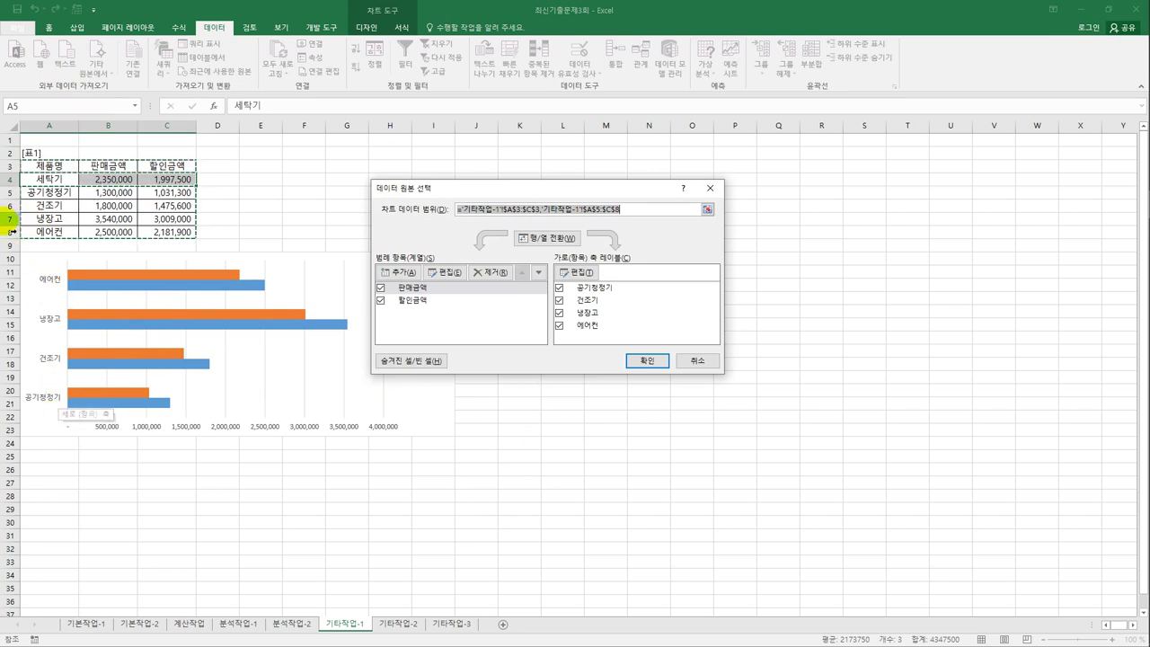
{"action": "left_click", "coordinate": [435, 202]}
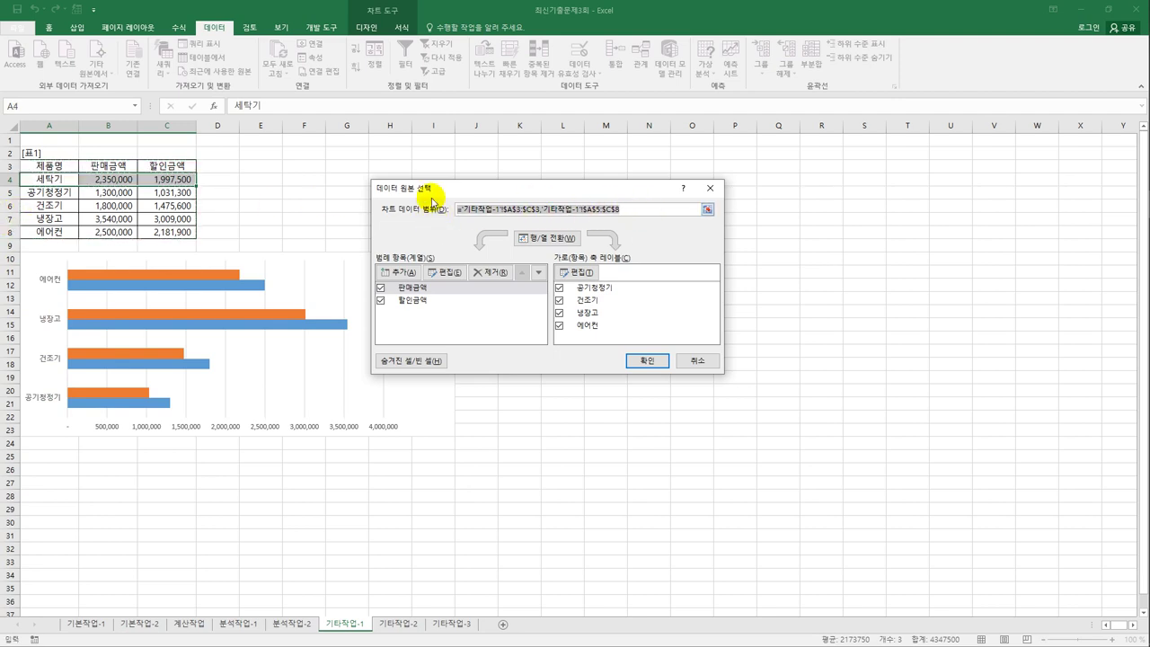
{"action": "left_click_drag", "start_coordinate": [54, 166], "coordinate": [170, 234]}
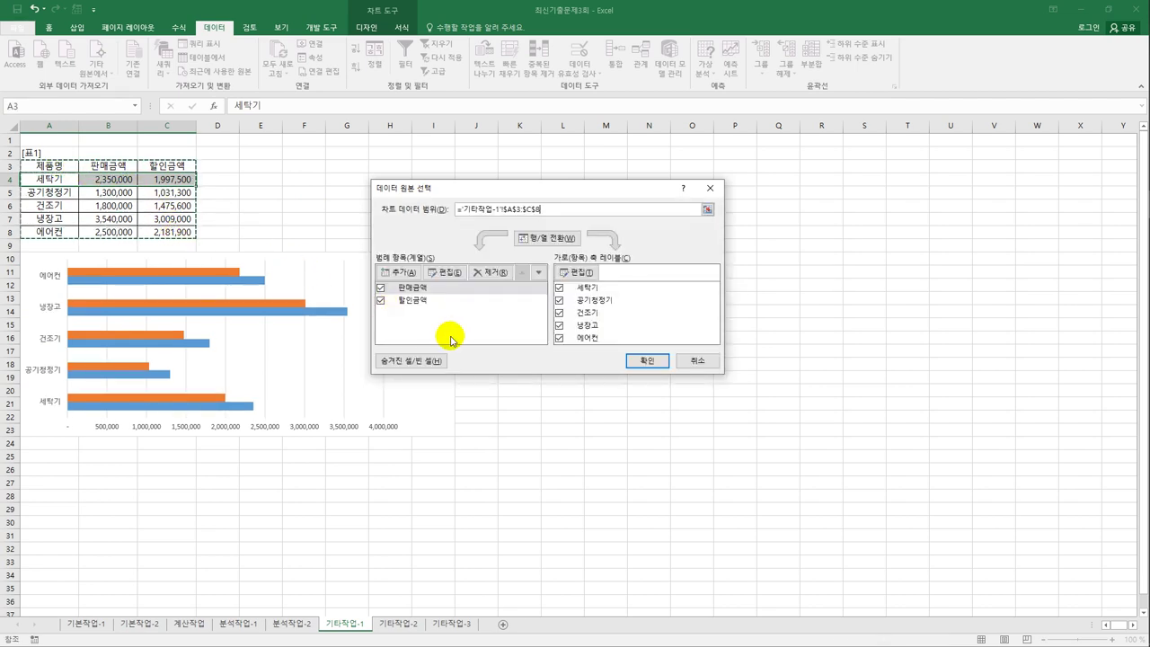
{"action": "left_click", "coordinate": [641, 364]}
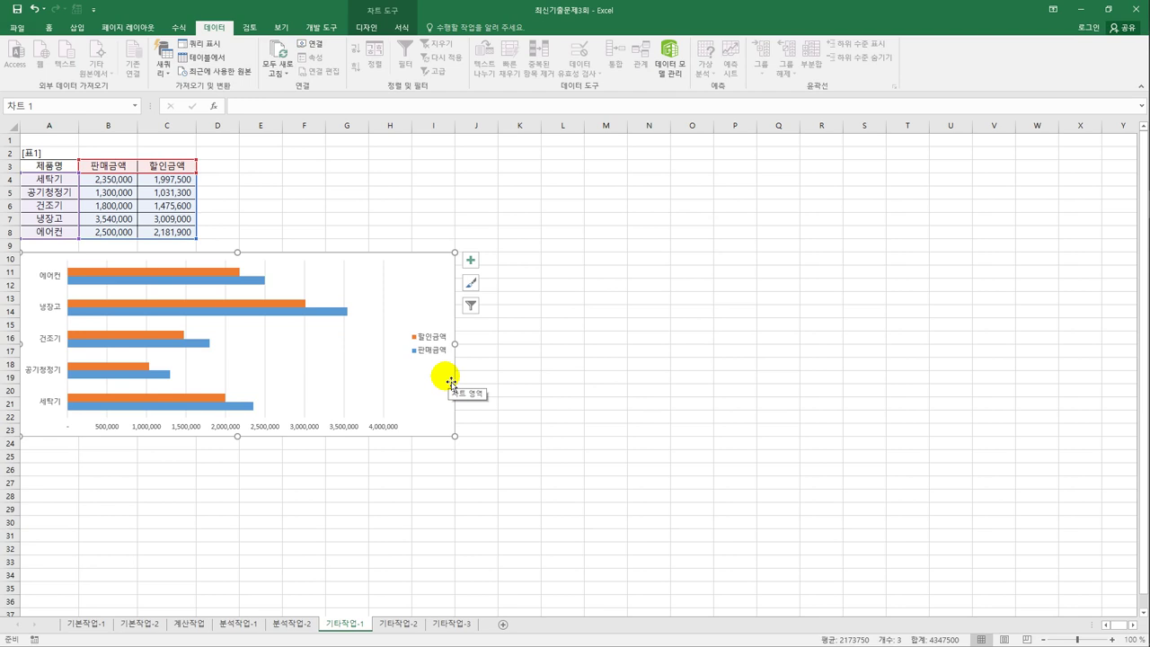
- Add a chart title and both primary horizontal (기본 가로) and primary vertical (기본 세로) axis titles to the chart
{"action": "left_click", "coordinate": [470, 260]}
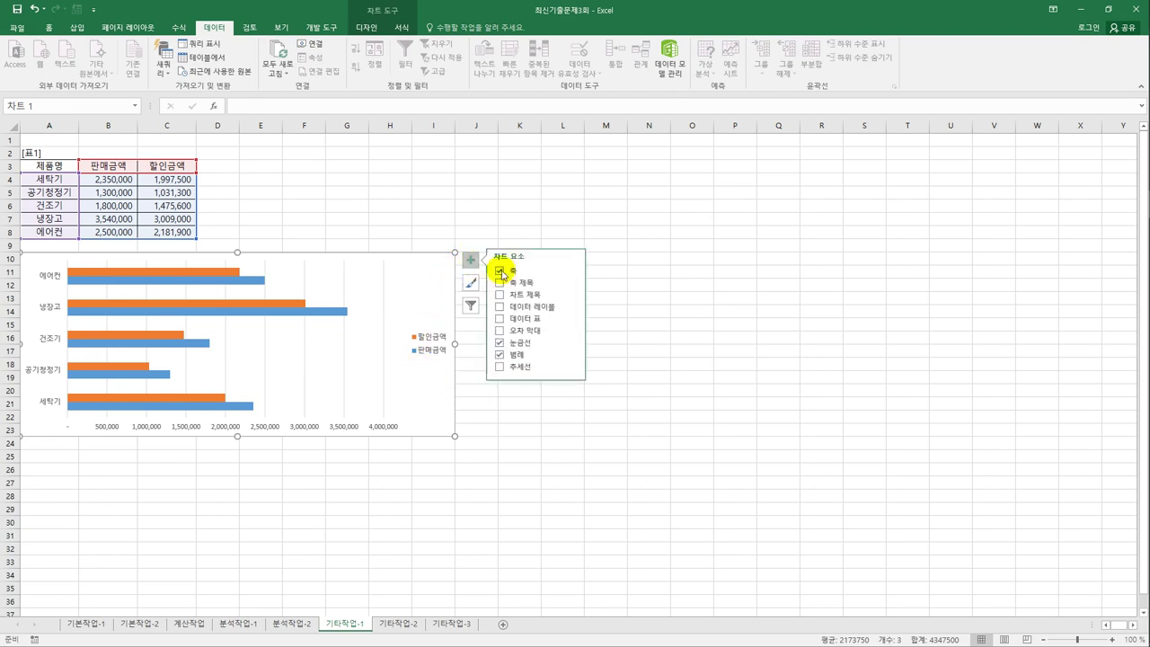
{"action": "left_click", "coordinate": [508, 295]}
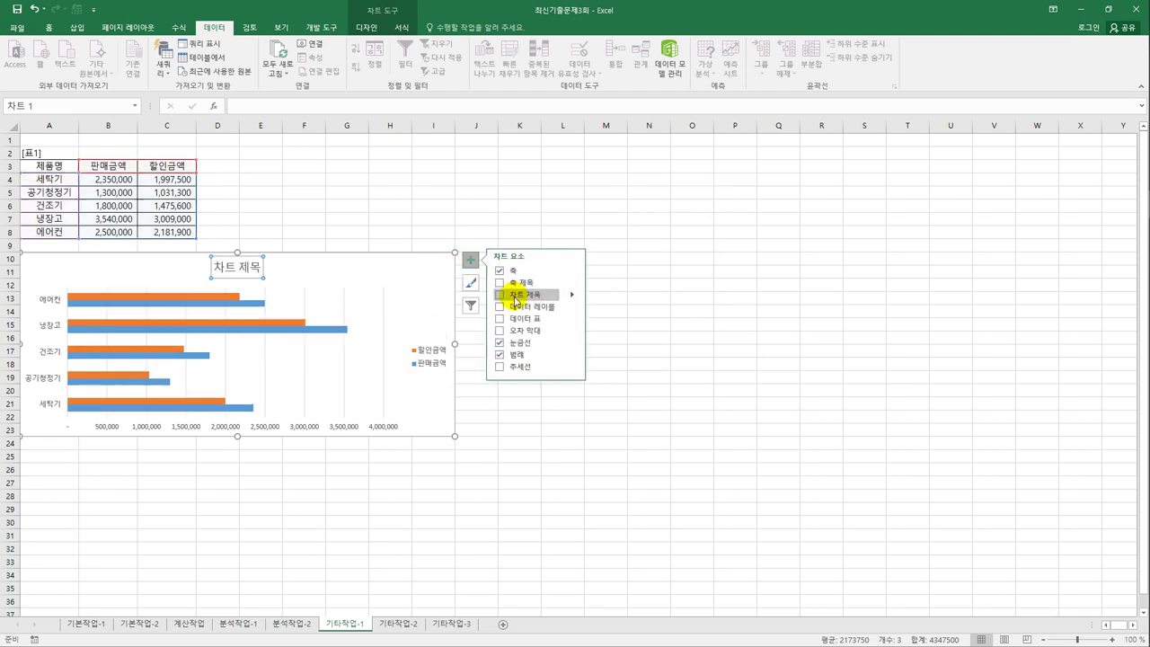
{"action": "left_click", "coordinate": [574, 285]}
{"action": "left_click", "coordinate": [620, 280]}
{"action": "left_click", "coordinate": [623, 293]}
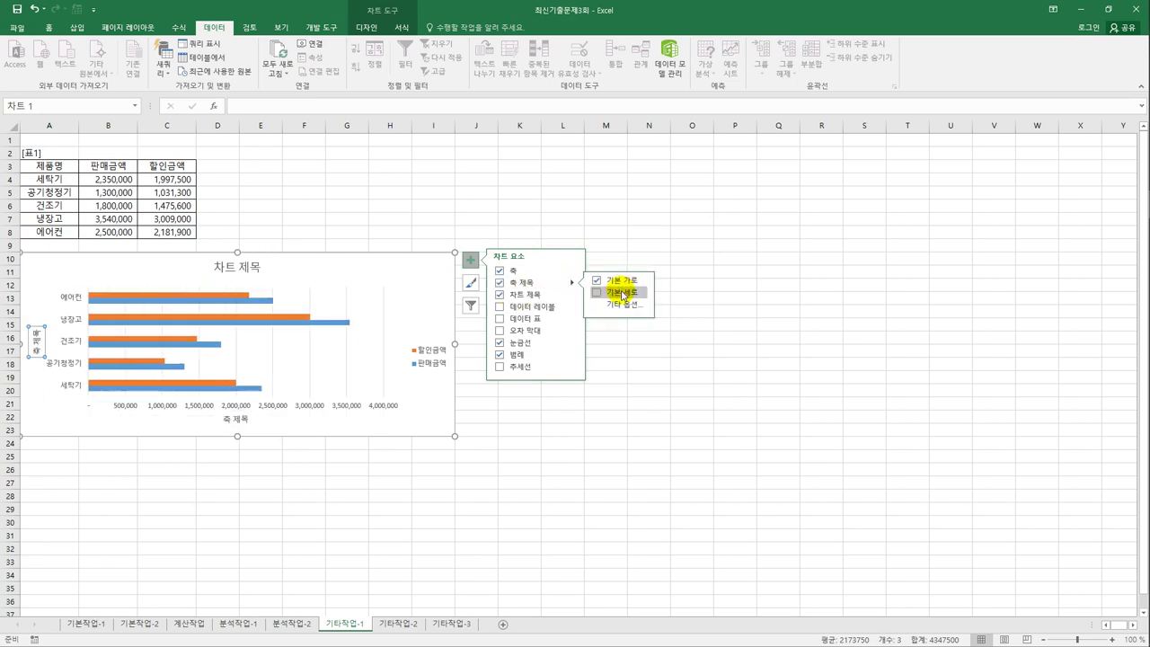
- Replace the chart title text with "가전제품 판매 현황"
{"action": "left_click", "coordinate": [220, 267]}
{"action": "left_click_drag", "start_coordinate": [220, 268], "coordinate": [269, 263]}
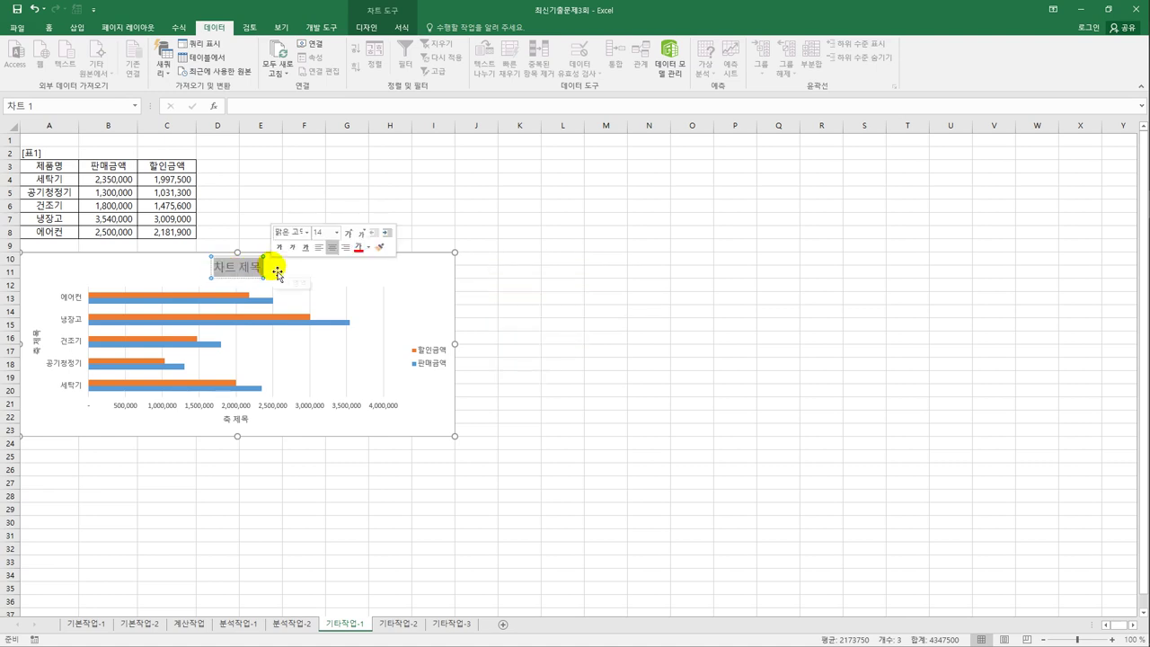
{"action": "key", "text": "BackSpace"}
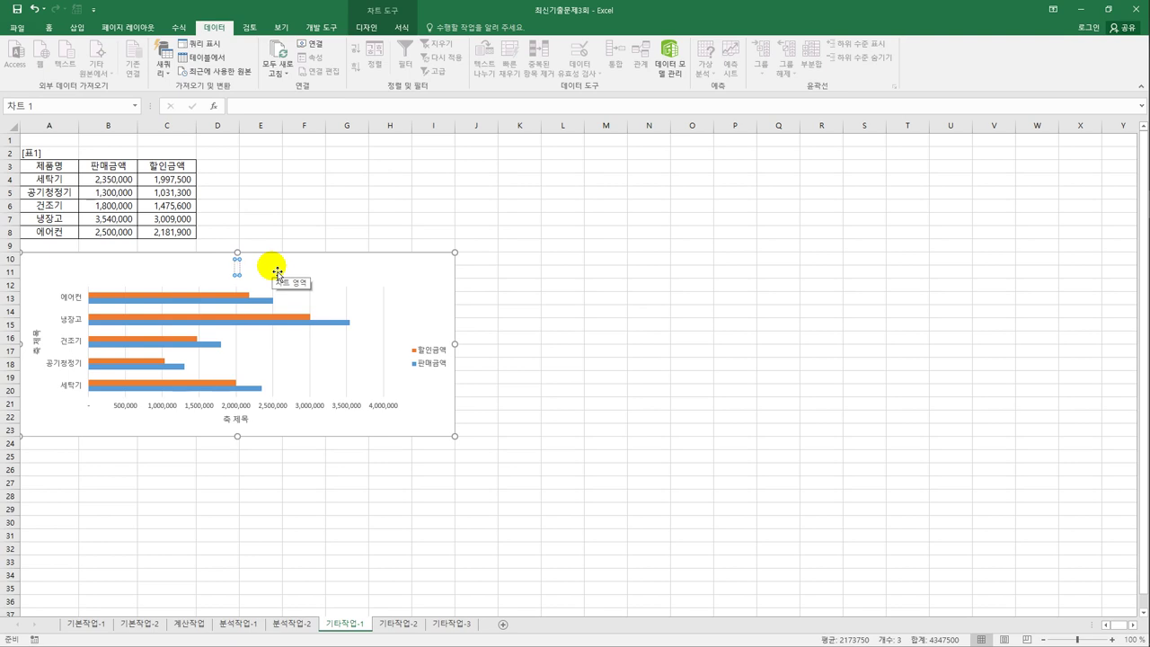
{"action": "type", "text": "가전제품"}
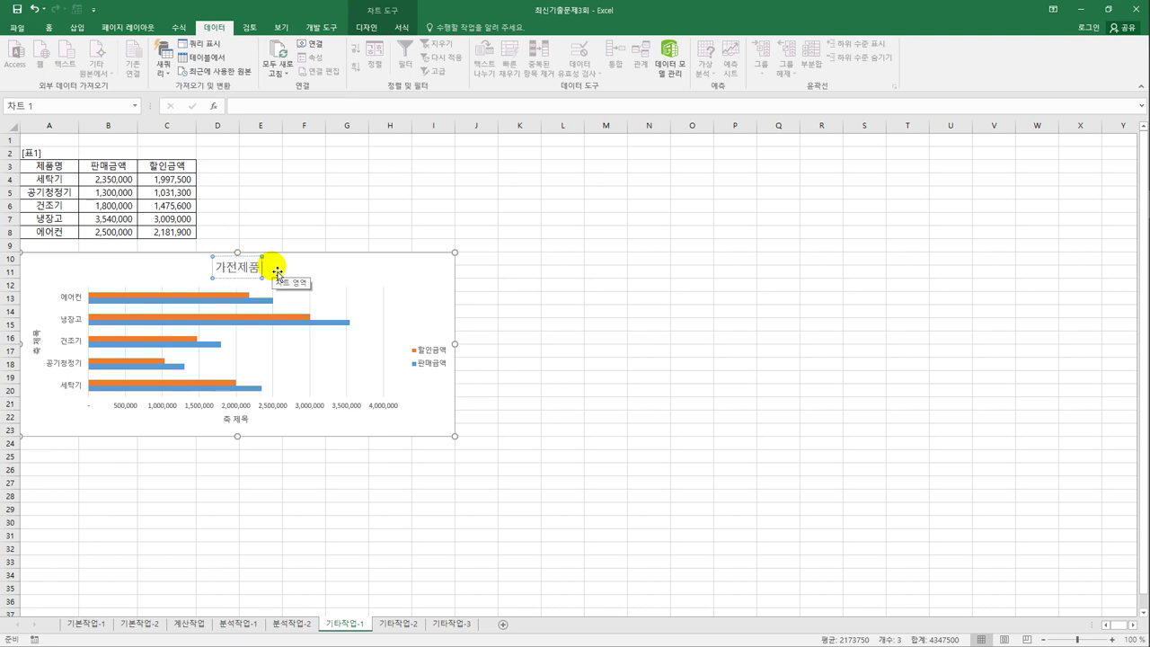
{"action": "type", "text": " 판매 현황"}
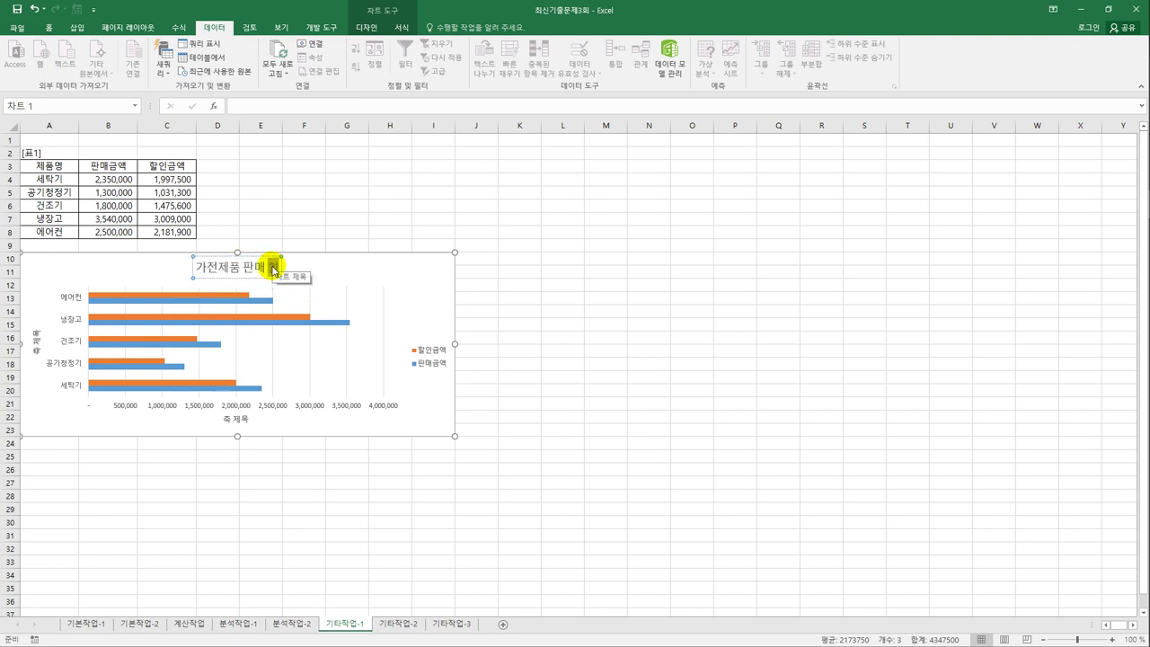
- Set the horizontal axis title to "금액" and the vertical axis title to "제품명"
{"action": "left_click", "coordinate": [240, 418]}
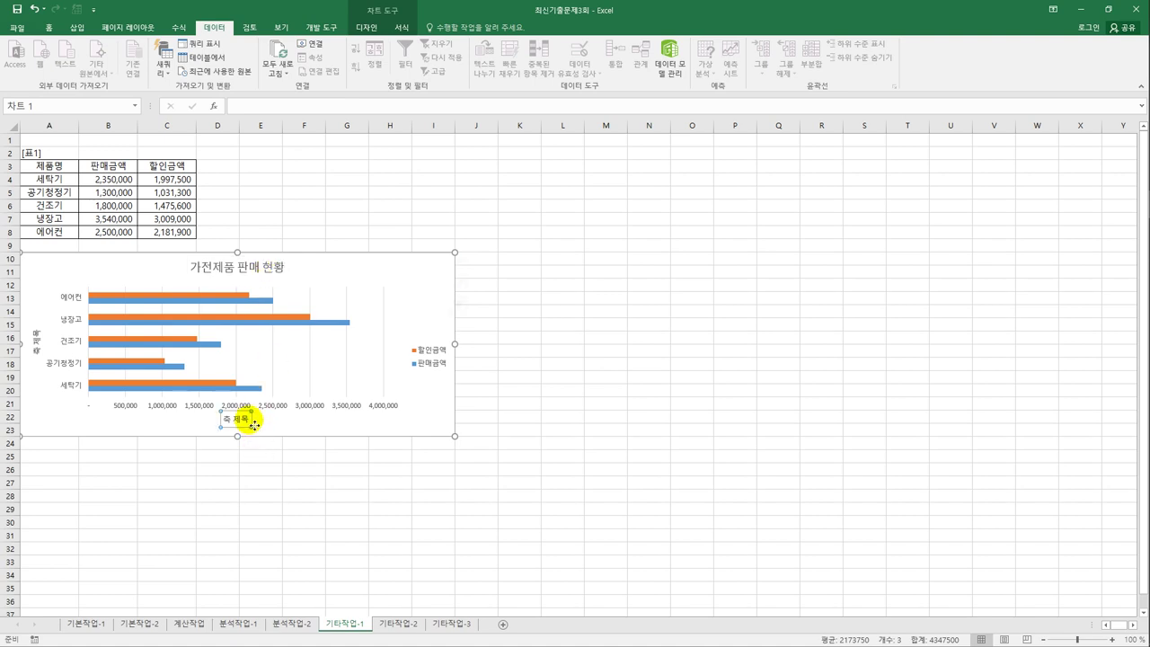
{"action": "left_click_drag", "start_coordinate": [223, 418], "coordinate": [257, 421]}
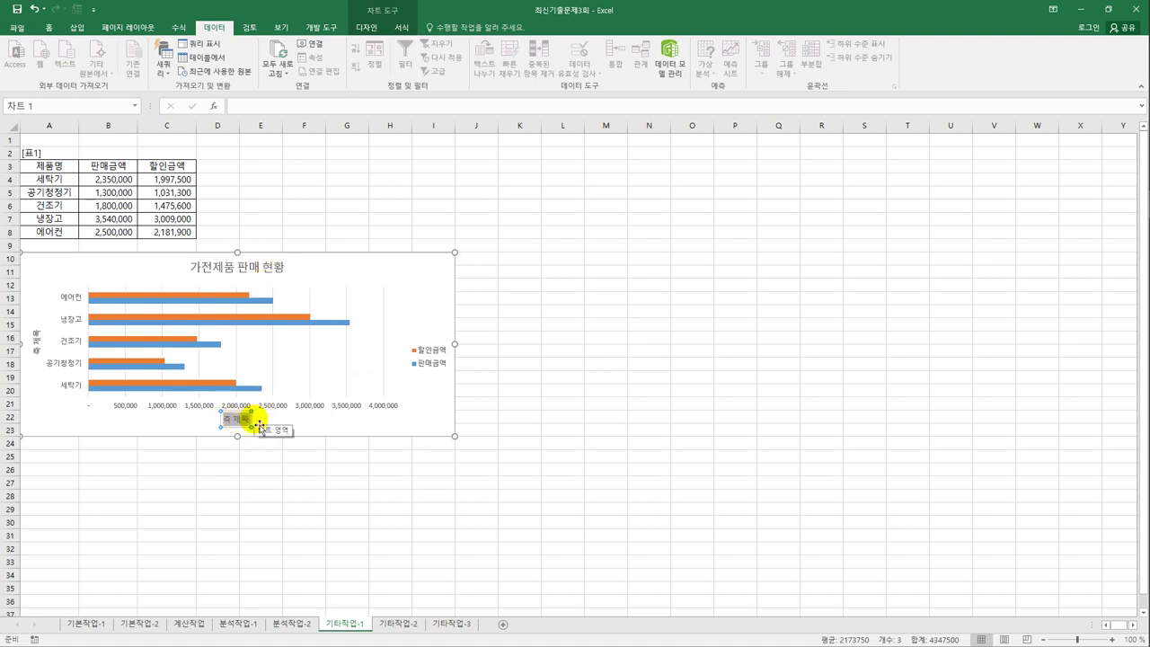
{"action": "type", "text": "금액"}
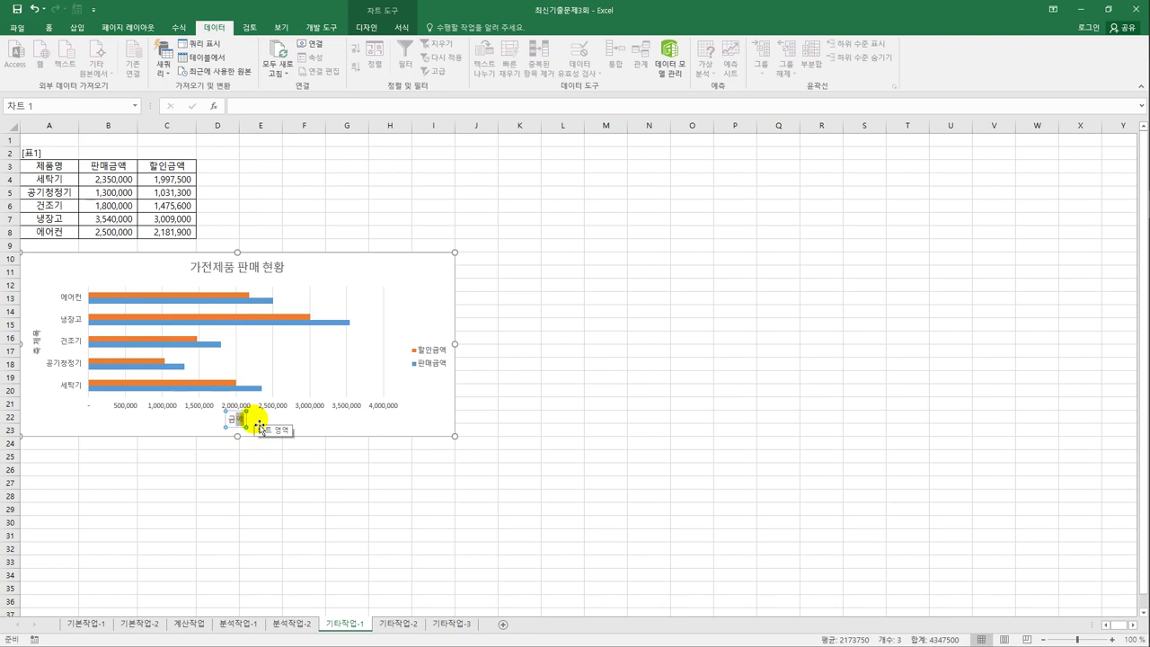
{"action": "left_click", "coordinate": [41, 341]}
{"action": "left_click_drag", "start_coordinate": [37, 331], "coordinate": [45, 358]}
{"action": "type", "text": "제품명"}
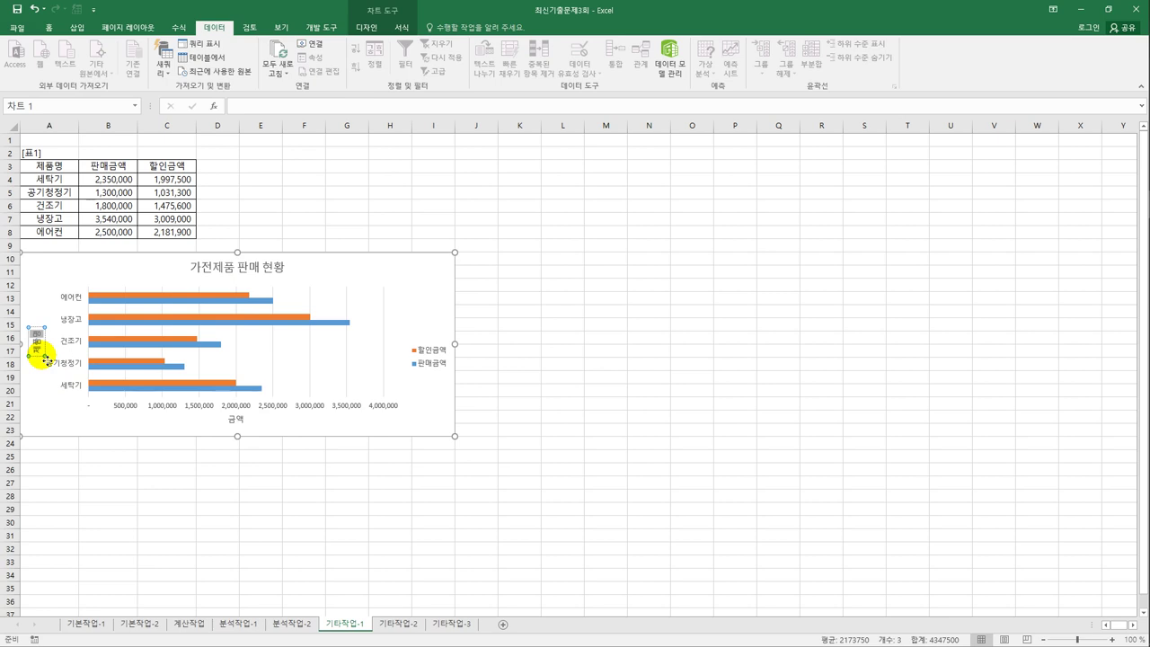
- Set the text direction of the 제품명 axis title to 세로 (vertical)
{"action": "right_click", "coordinate": [43, 355]}
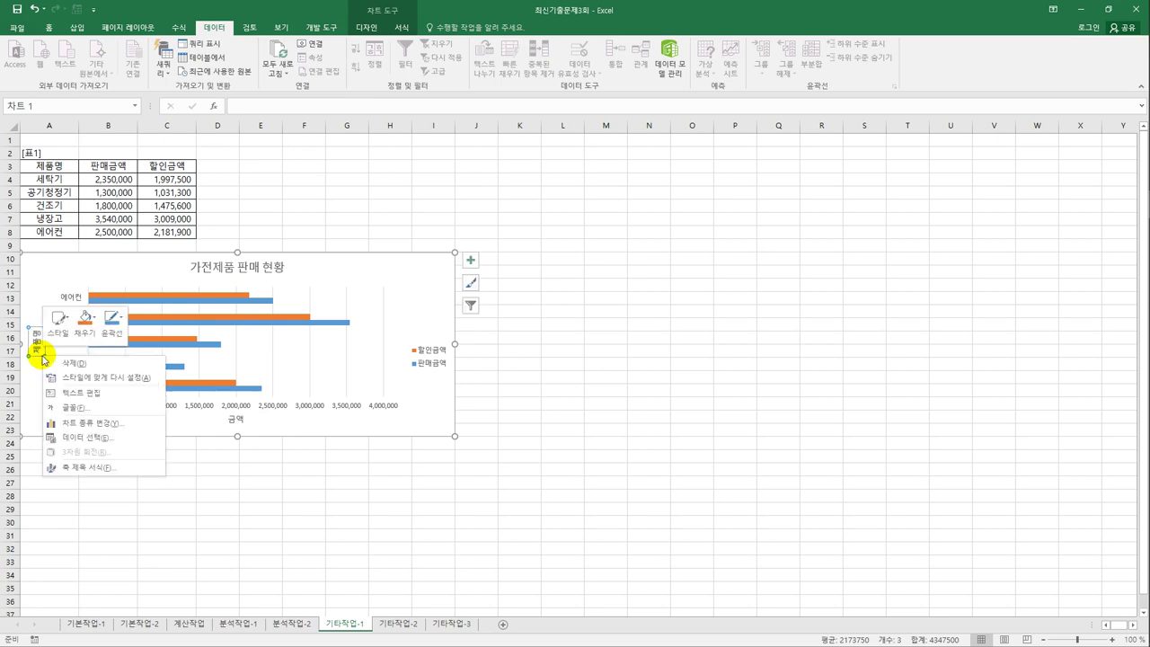
{"action": "left_click", "coordinate": [116, 469]}
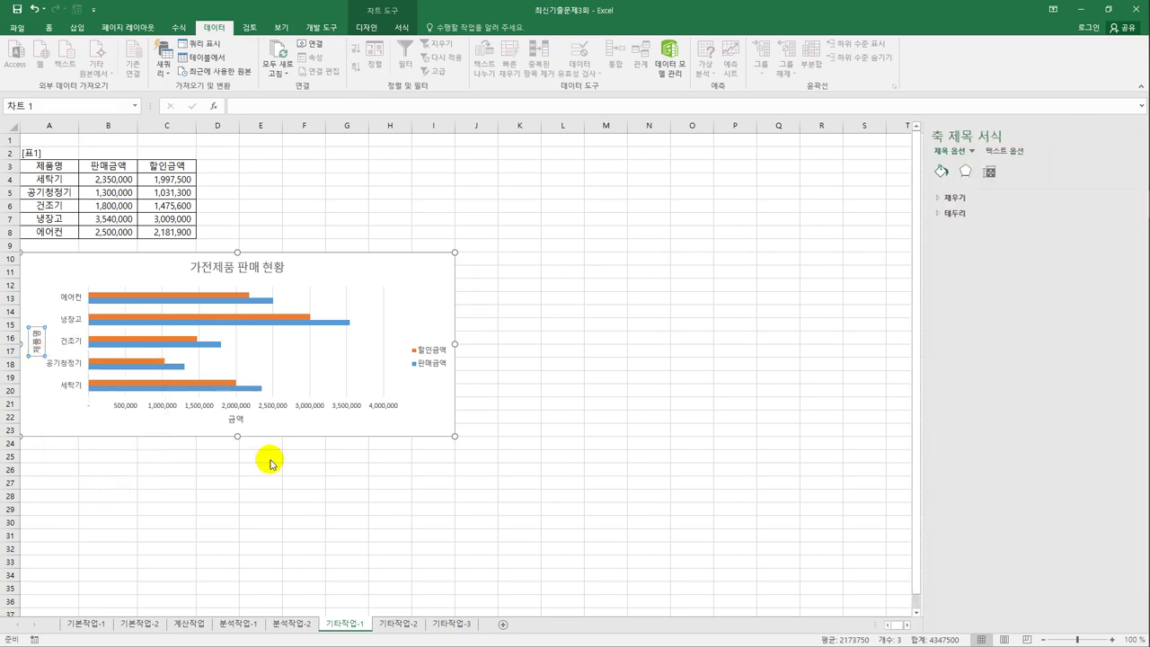
{"action": "left_click", "coordinate": [959, 178]}
{"action": "left_click", "coordinate": [1105, 230]}
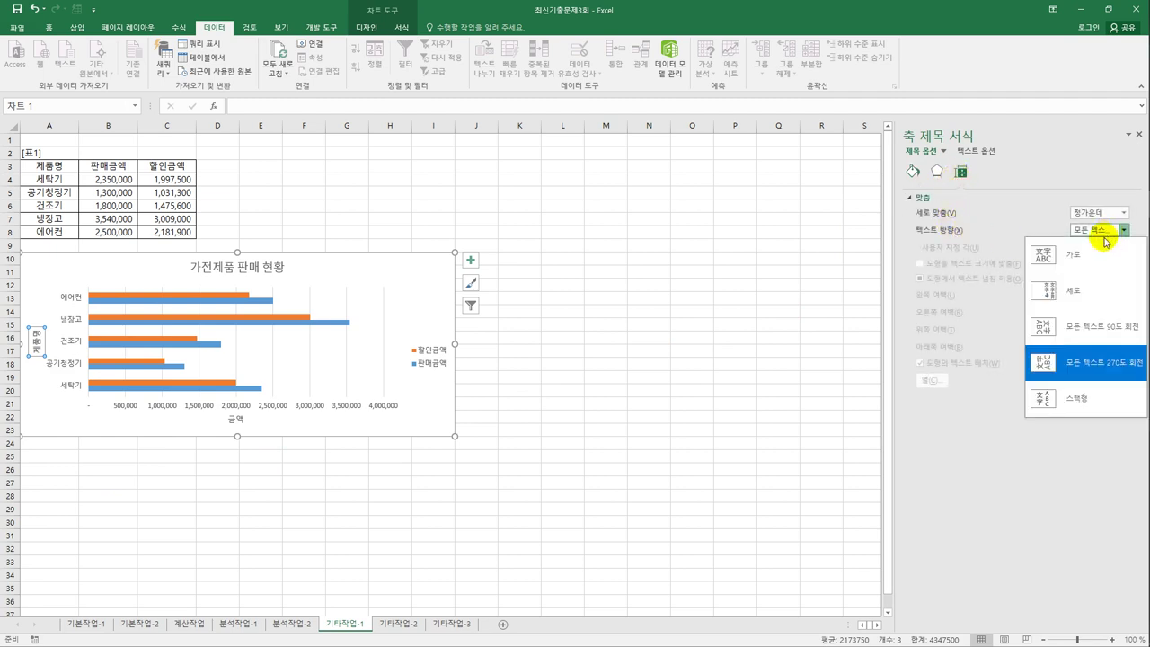
{"action": "left_click", "coordinate": [1065, 289]}
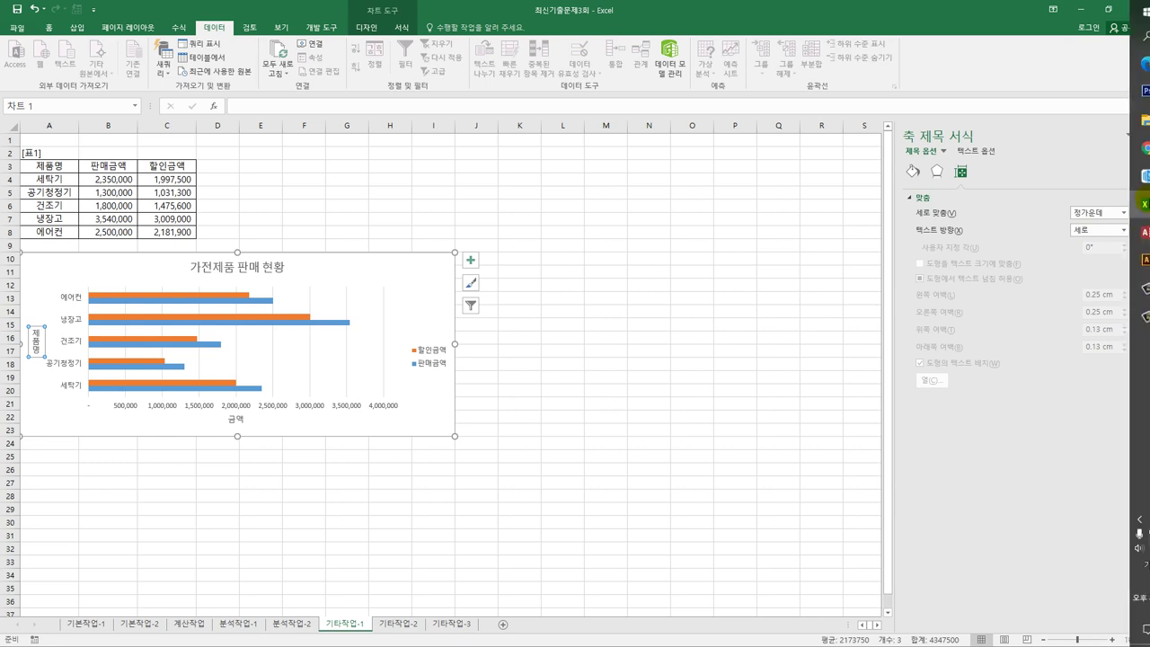
- Place the chart legend at the bottom (아래쪽) and apply the shape style 강한 효과 - 파랑, 강조 1 to it
{"action": "left_click", "coordinate": [473, 261]}
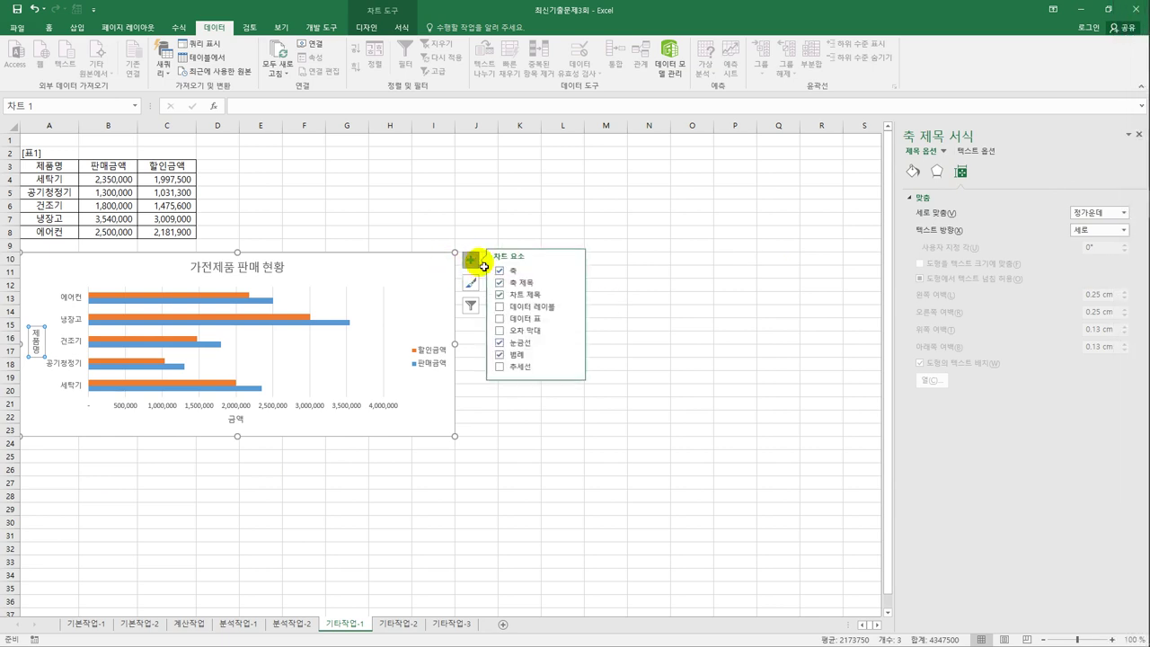
{"action": "left_click", "coordinate": [571, 354]}
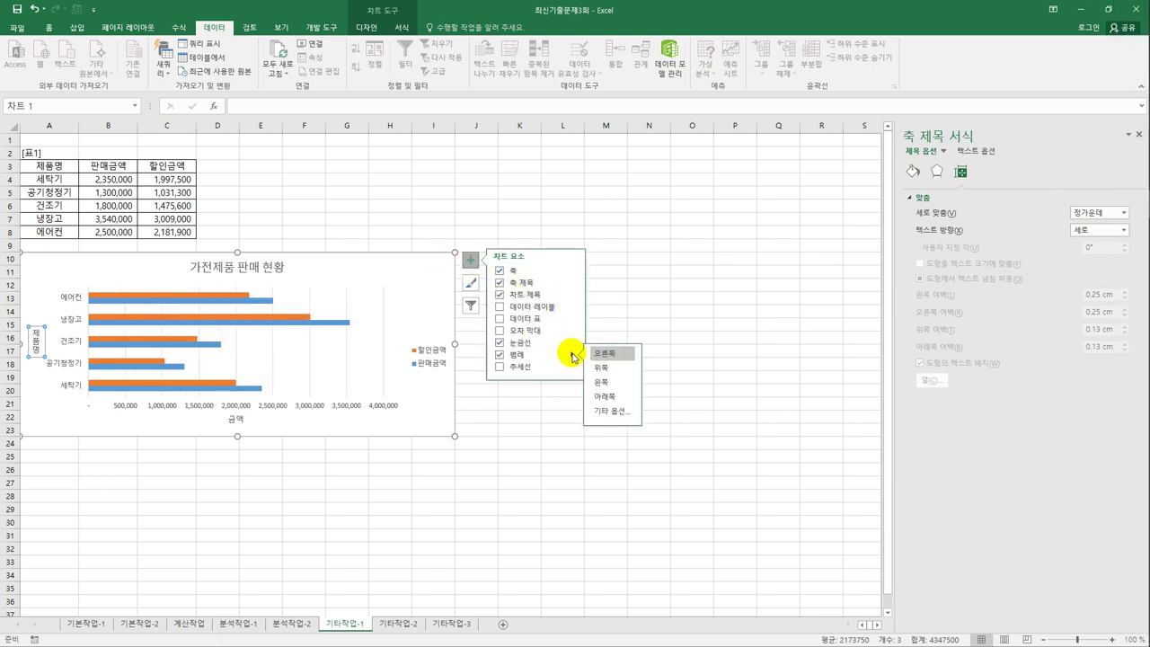
{"action": "left_click", "coordinate": [612, 396]}
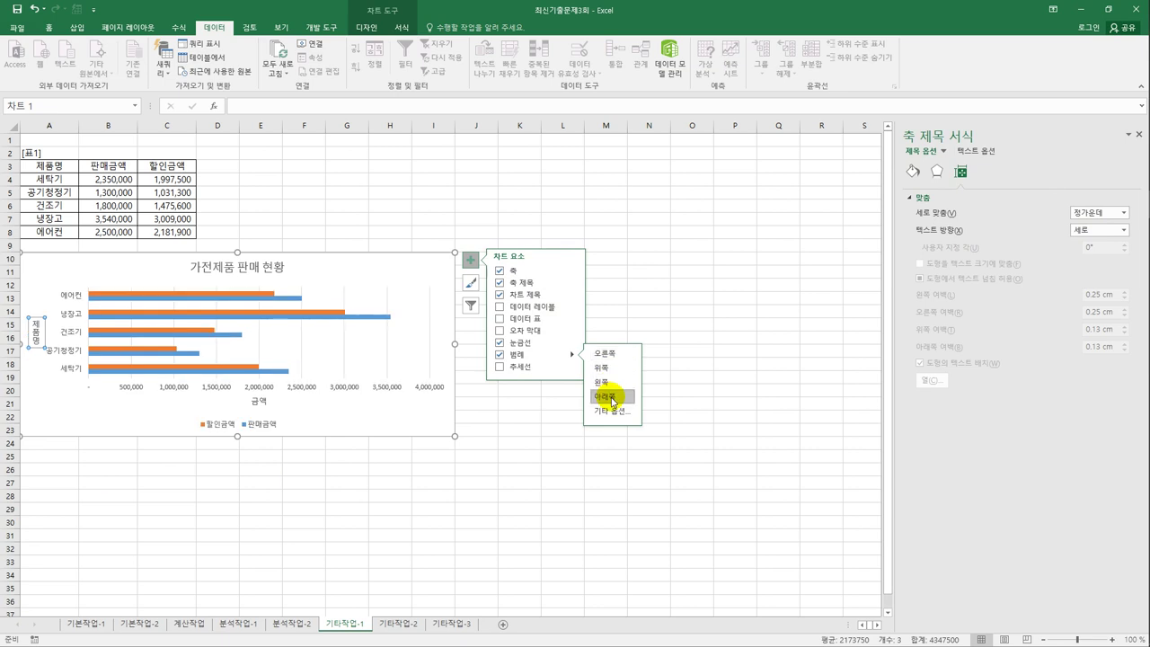
{"action": "left_click", "coordinate": [247, 429]}
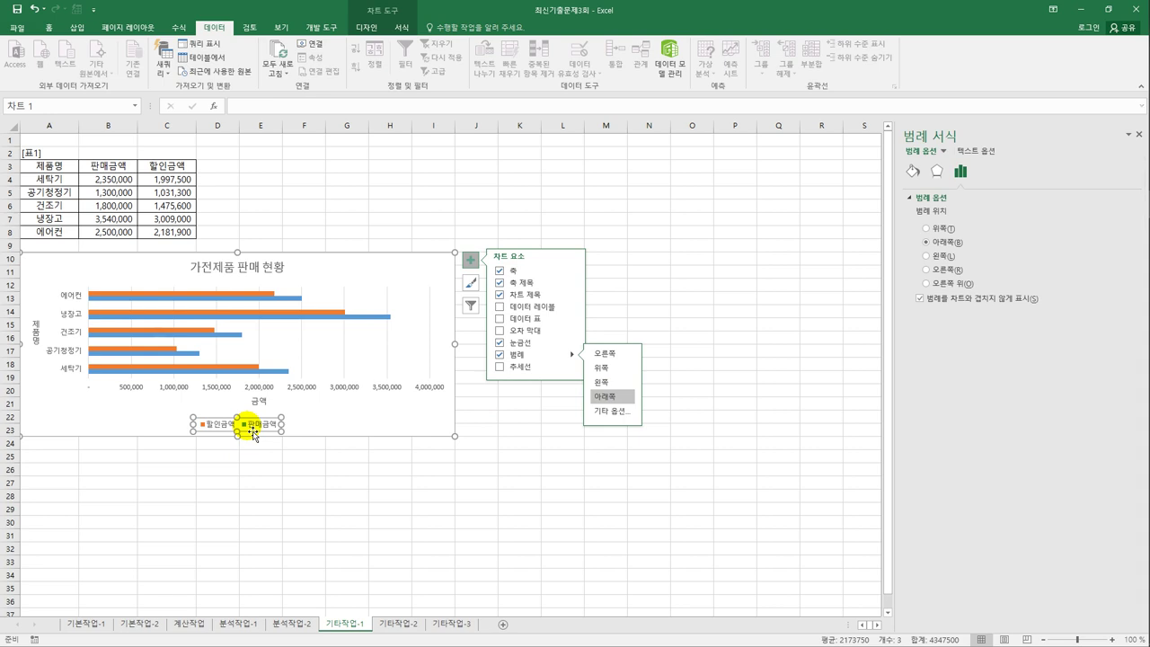
{"action": "left_click", "coordinate": [399, 28]}
{"action": "left_click", "coordinate": [433, 72]}
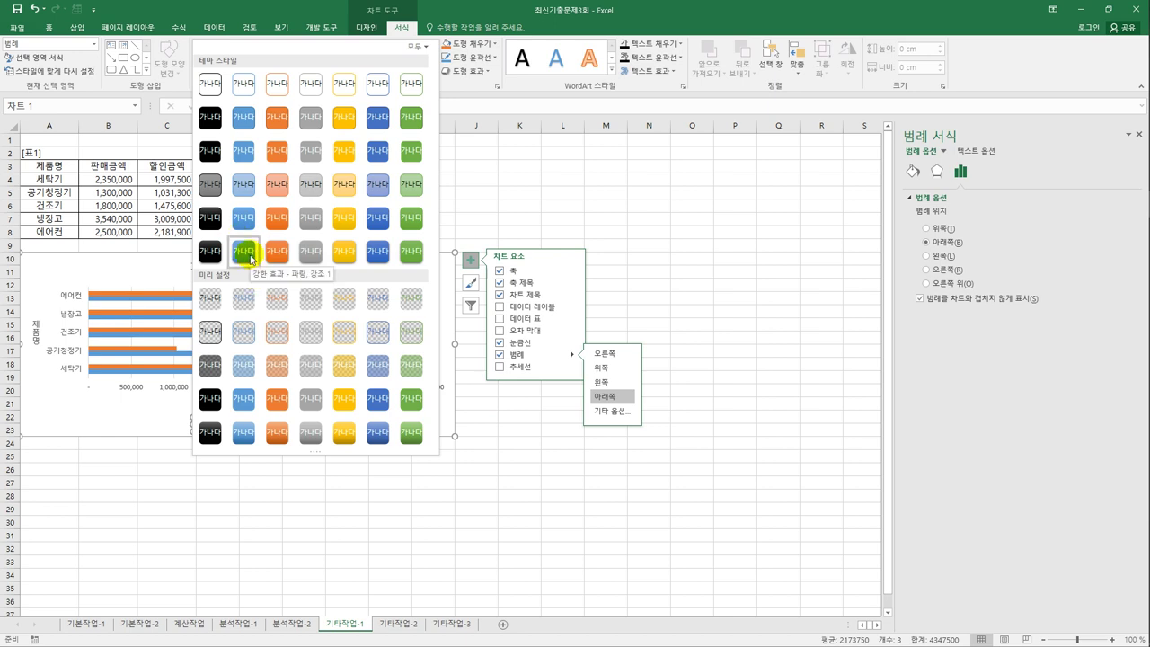
{"action": "left_click", "coordinate": [250, 259]}
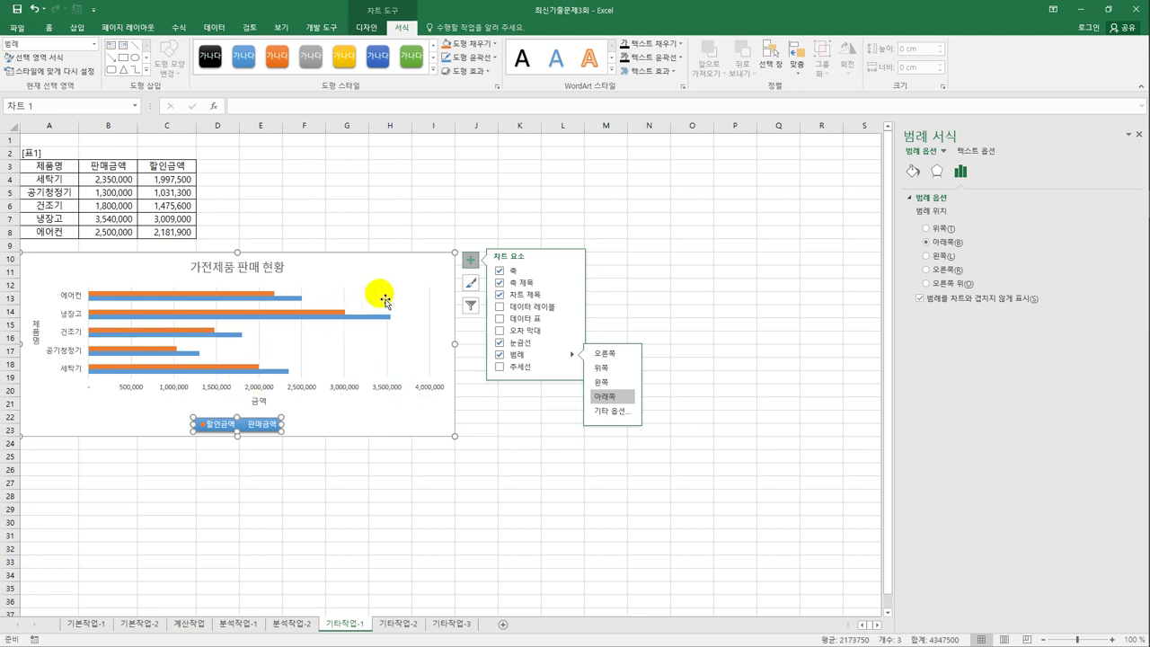
- Set the chart's value axis to a maximum of 4000000 and a major unit of 1000000, with values in reverse order
{"action": "left_click", "coordinate": [340, 389]}
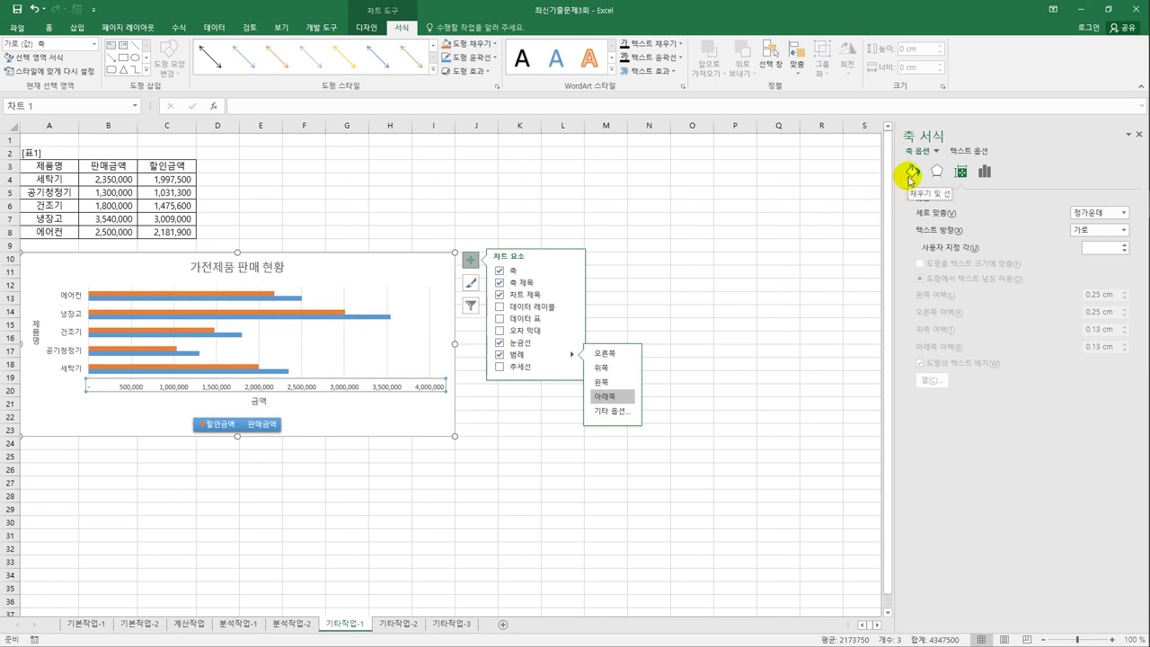
{"action": "left_click", "coordinate": [983, 171]}
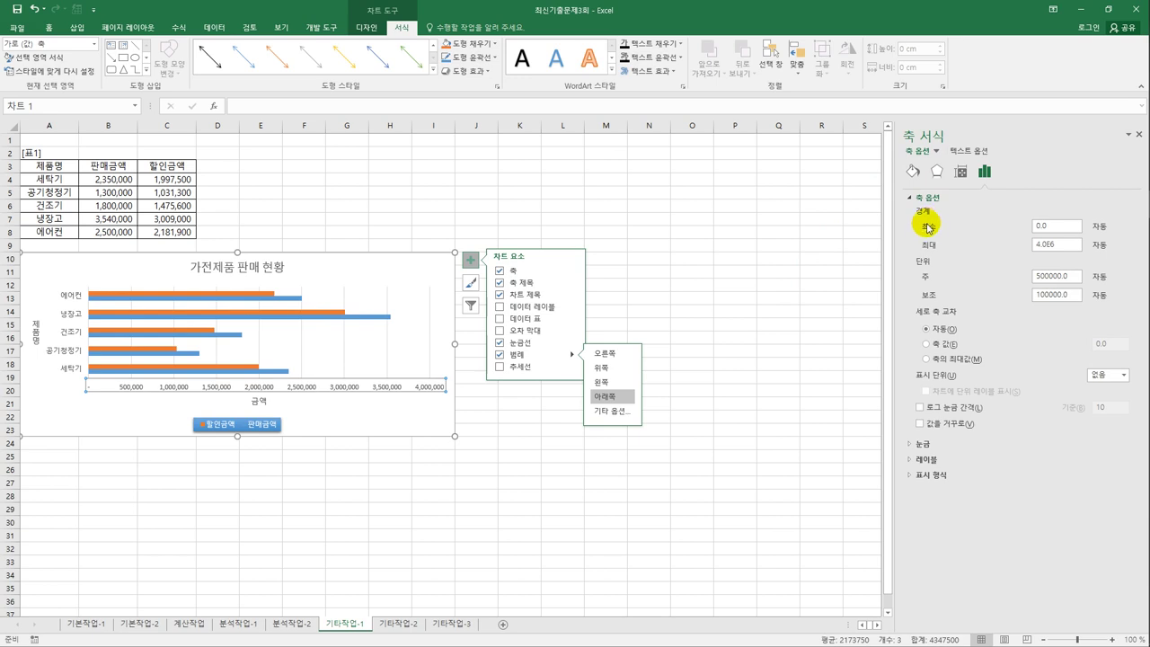
{"action": "left_click_drag", "start_coordinate": [1064, 247], "coordinate": [1026, 243]}
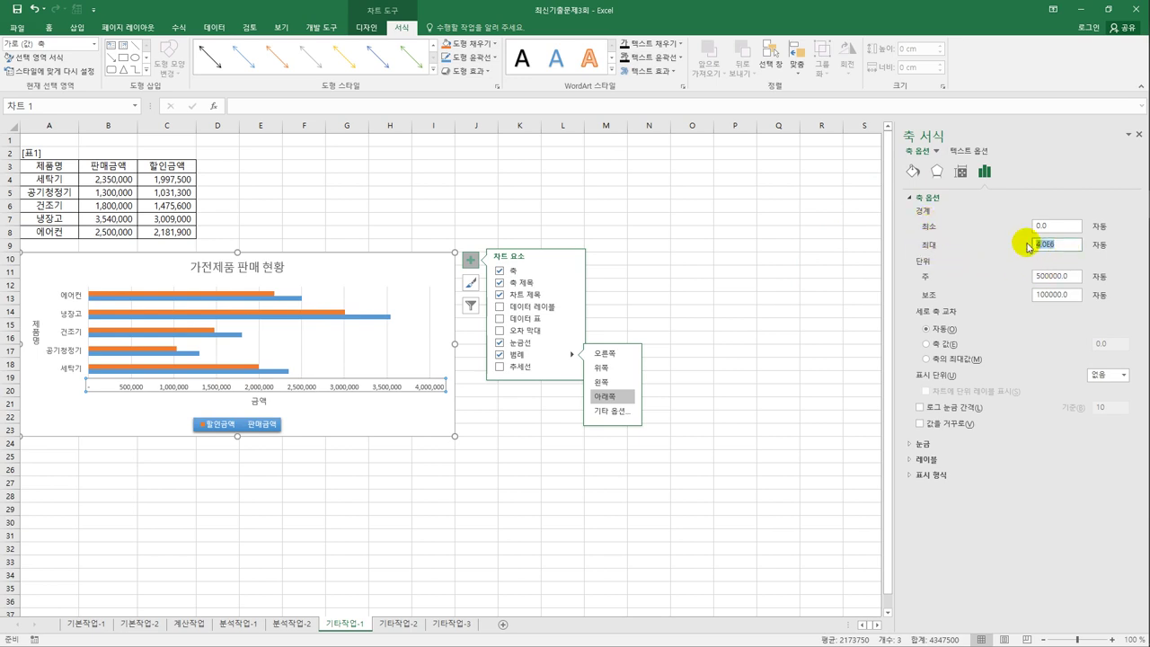
{"action": "type", "text": "4000"}
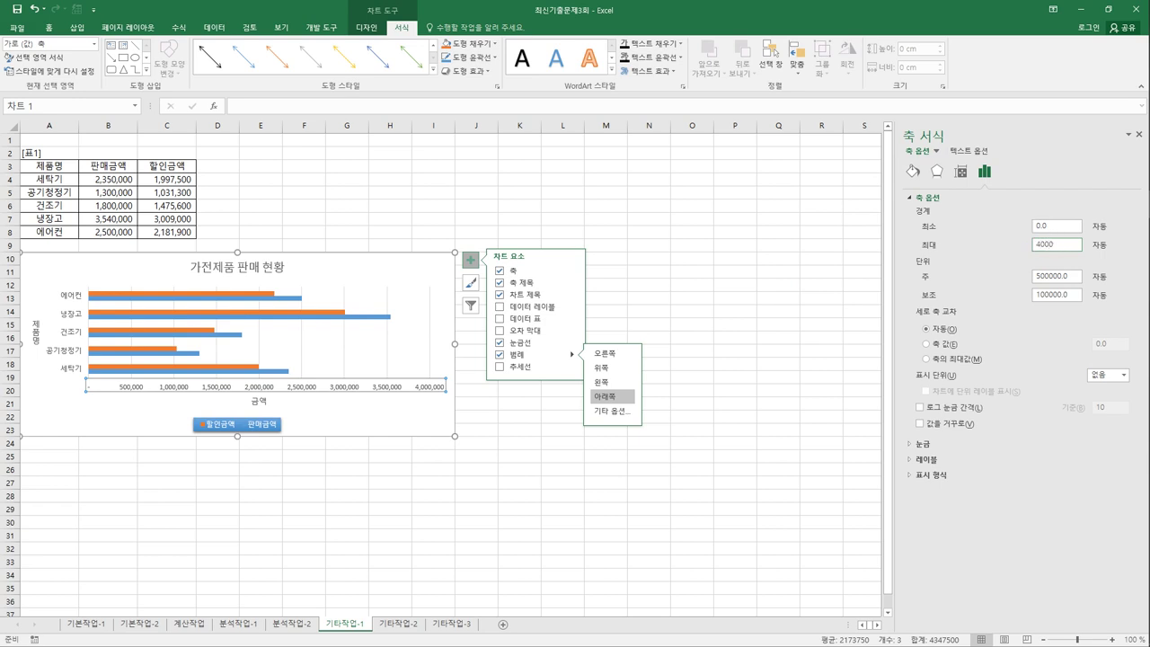
{"action": "type", "text": "000"}
{"action": "left_click_drag", "start_coordinate": [1074, 277], "coordinate": [1019, 276]}
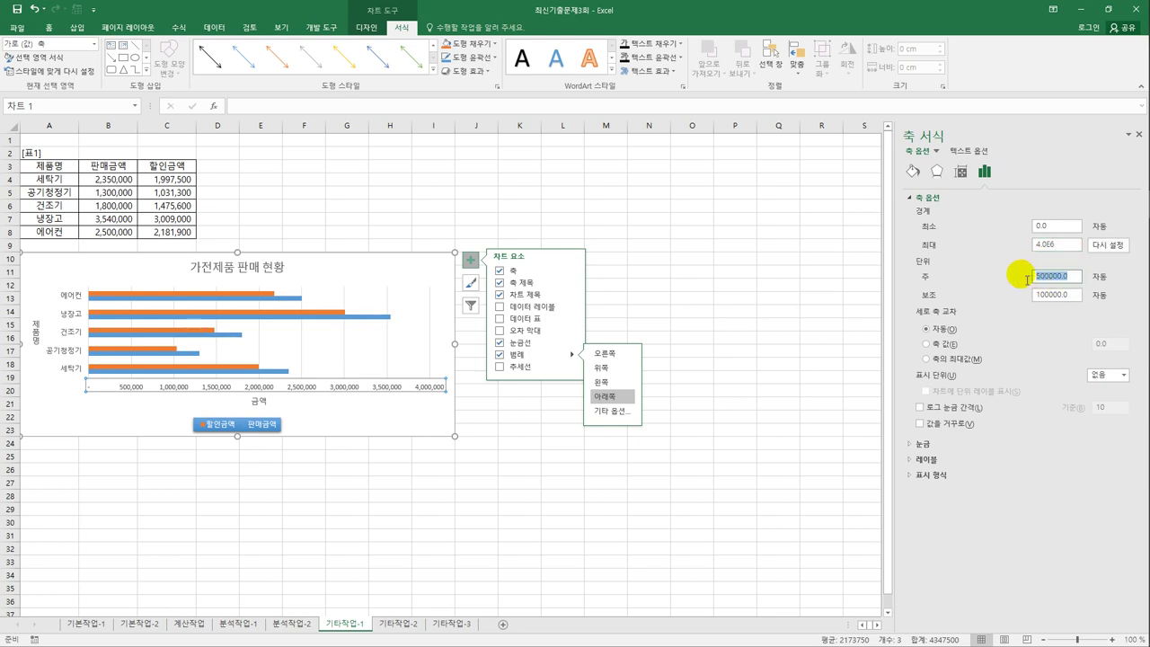
{"action": "type", "text": "1000"}
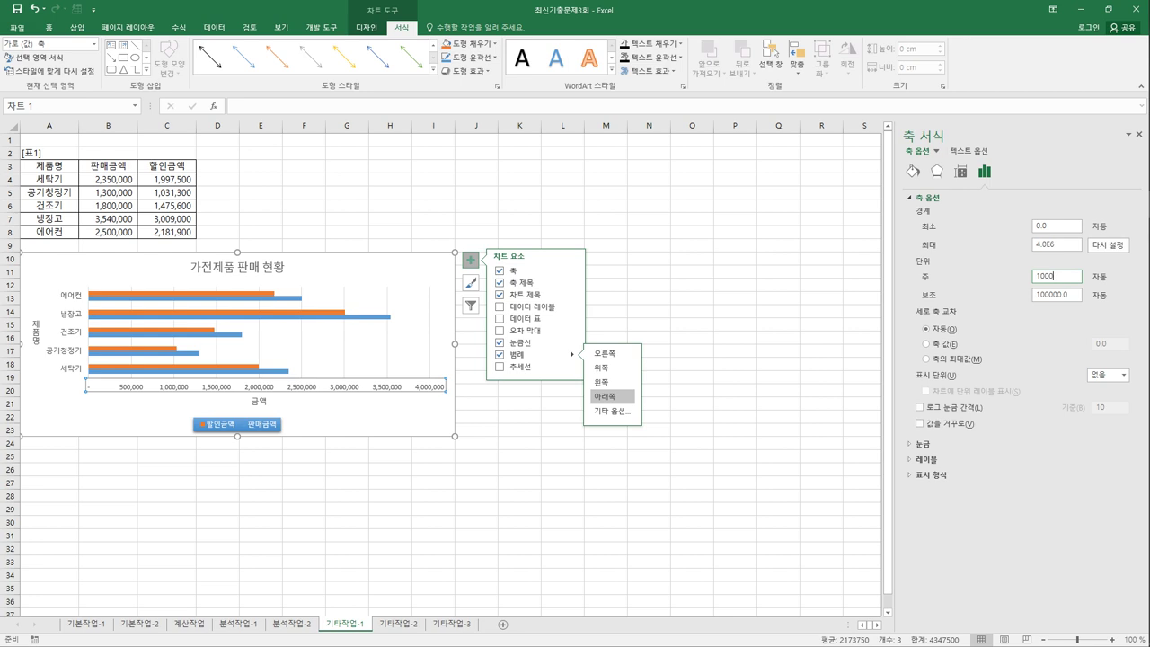
{"action": "type", "text": "000"}
{"action": "left_click", "coordinate": [919, 423]}
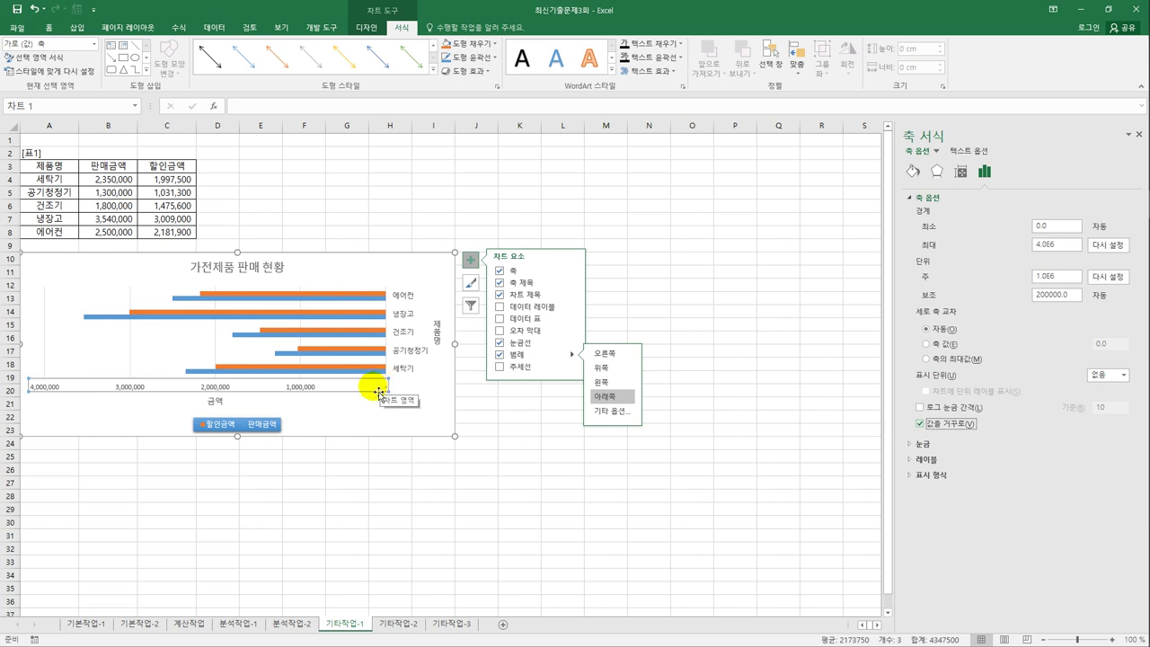
- Add data labels to the 판매금액 series at the outside end (바깥쪽 끝에)
{"action": "left_click", "coordinate": [203, 319]}
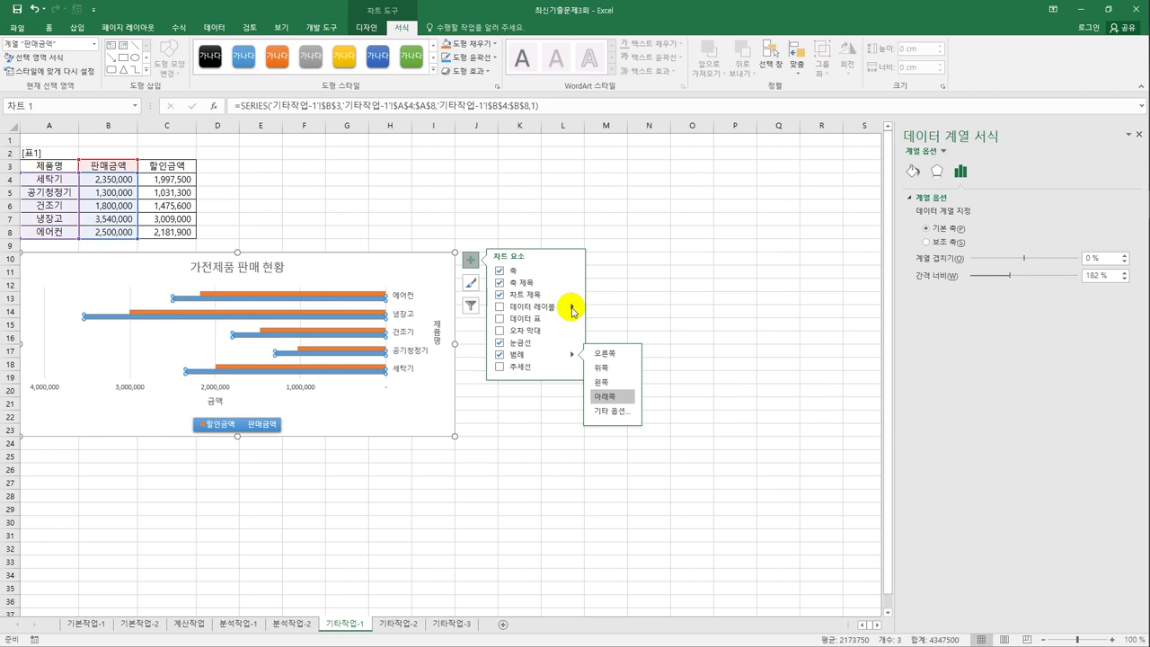
{"action": "mouse_move", "coordinate": [575, 310]}
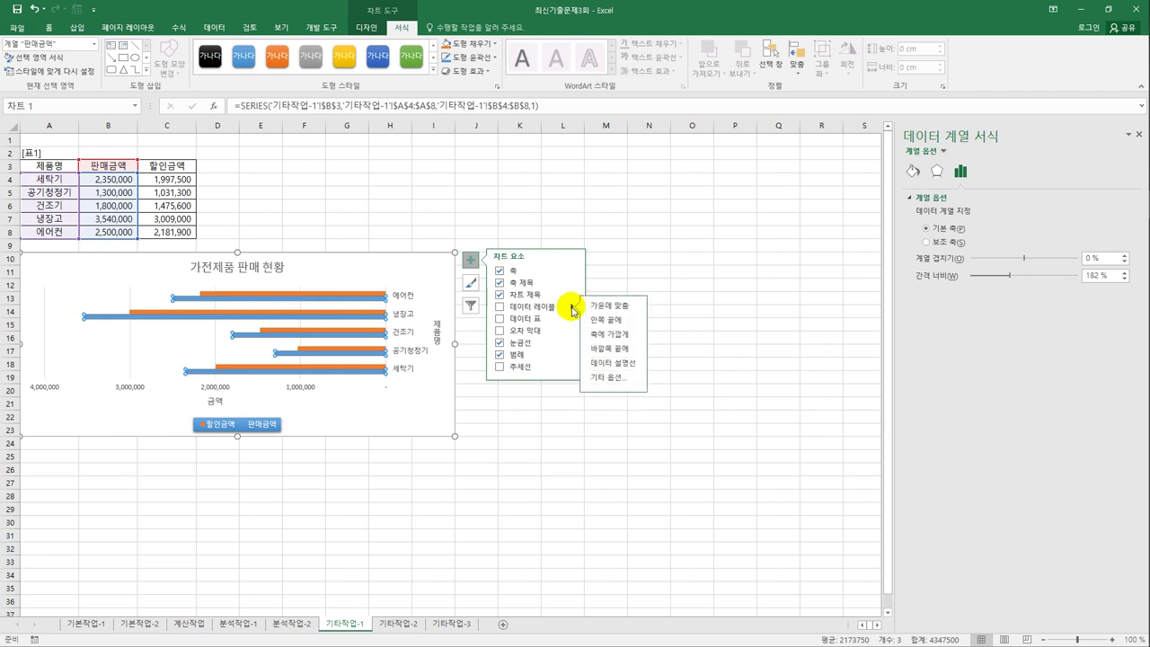
{"action": "left_click", "coordinate": [631, 349]}
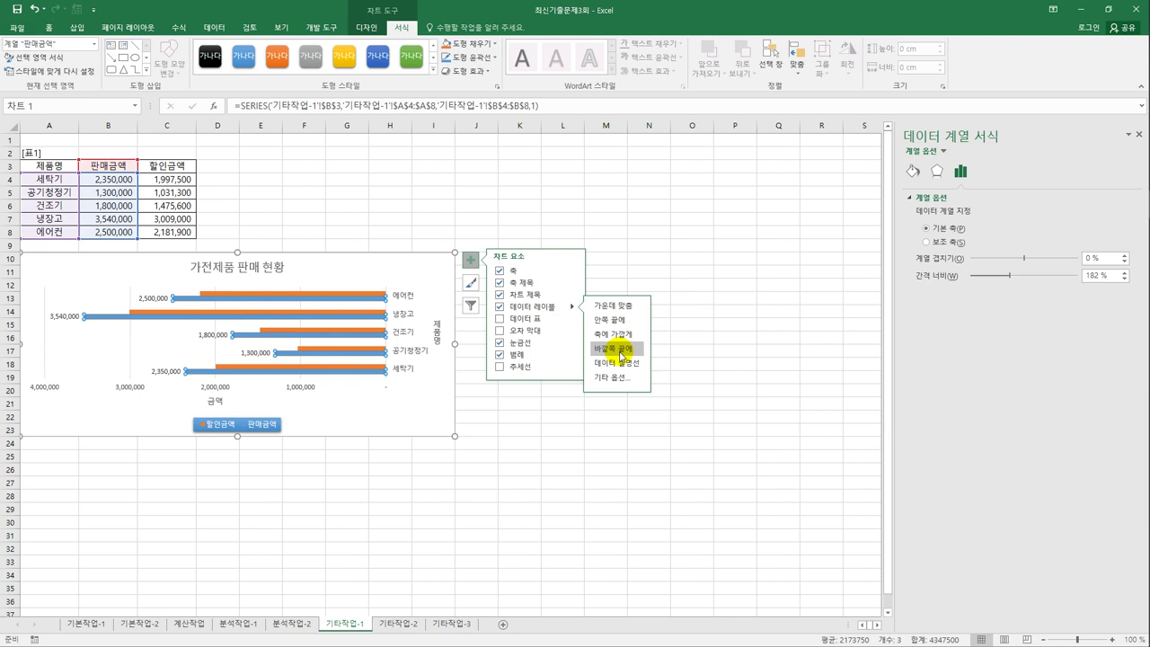
{"action": "left_click", "coordinate": [581, 496]}
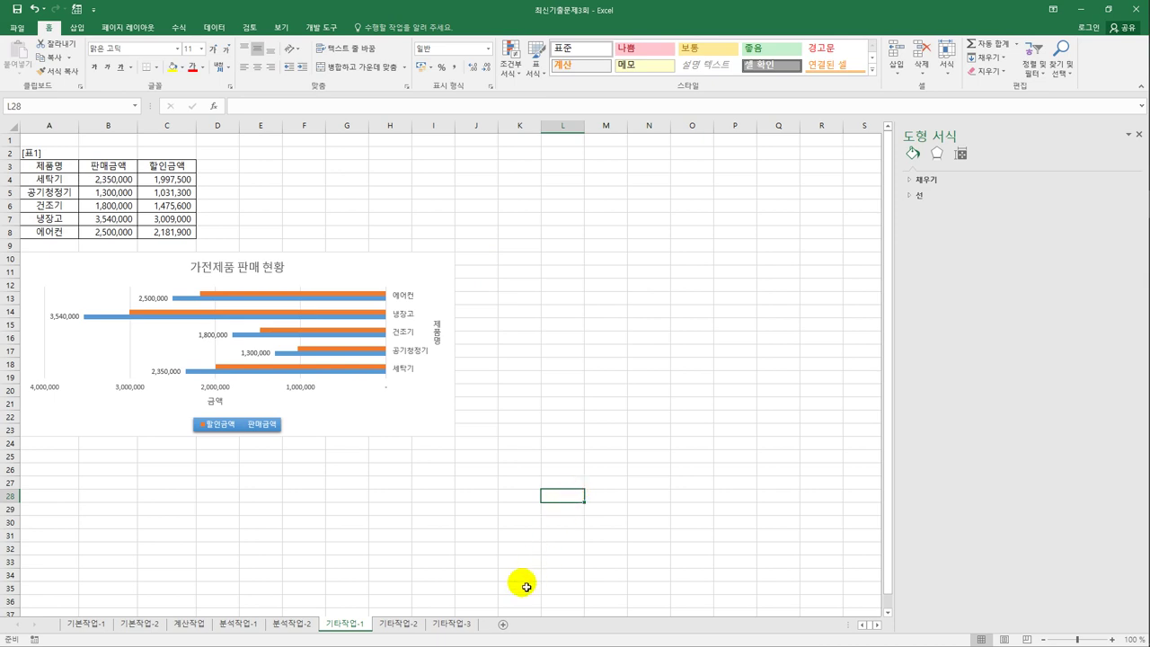
- On the 기타작업-2 sheet, start recording a macro named 평점4 stored in the current workbook
{"action": "left_click", "coordinate": [398, 622]}
{"action": "left_click", "coordinate": [495, 310]}
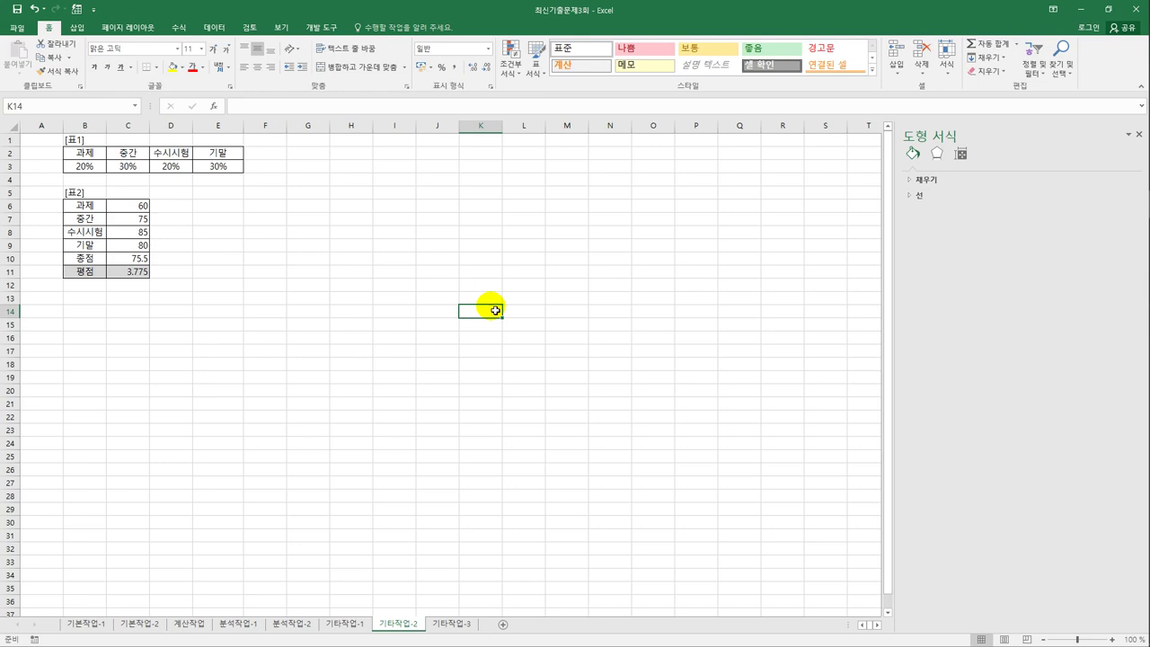
{"action": "left_click", "coordinate": [321, 27]}
{"action": "left_click", "coordinate": [83, 45]}
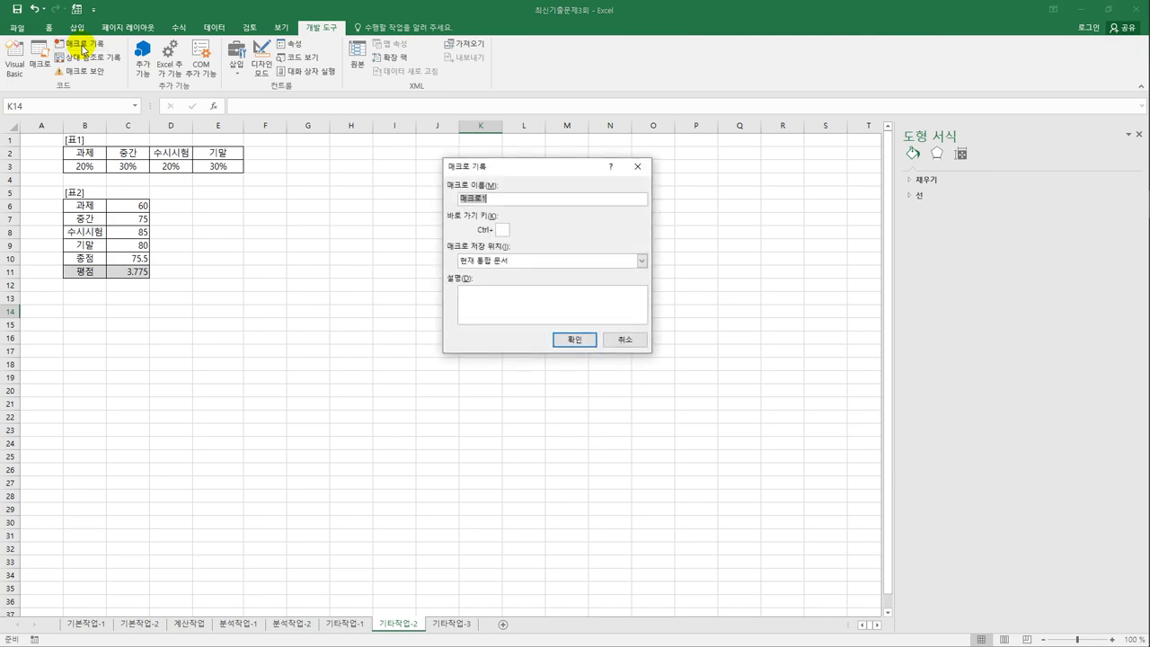
{"action": "type", "text": "평점4"}
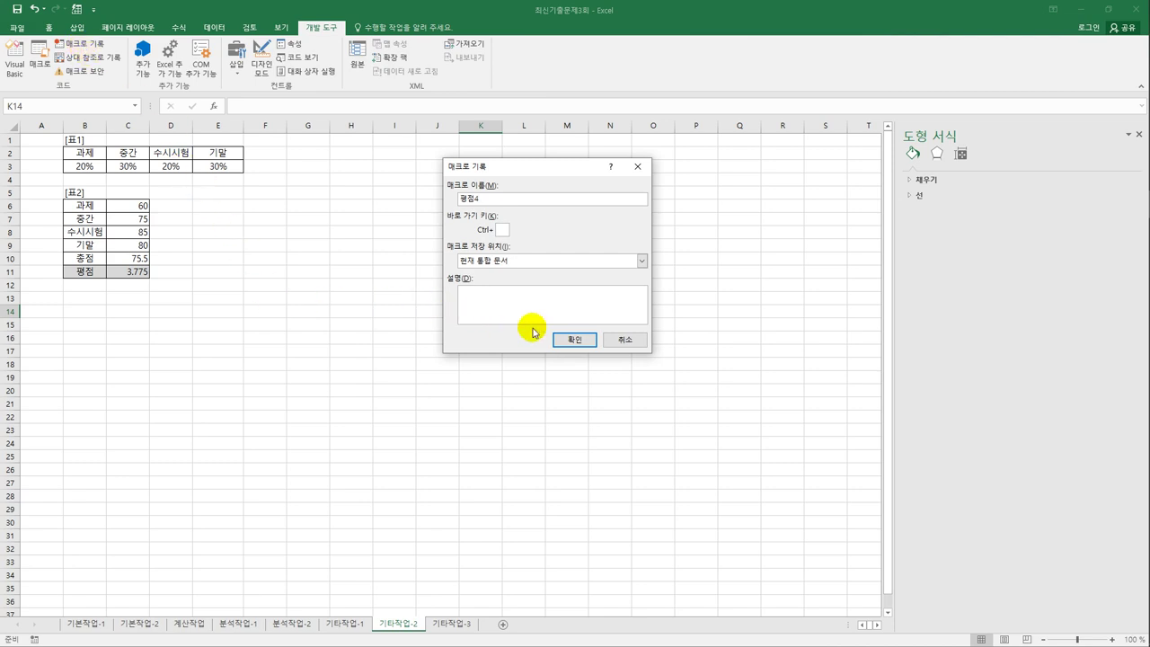
{"action": "left_click", "coordinate": [575, 340]}
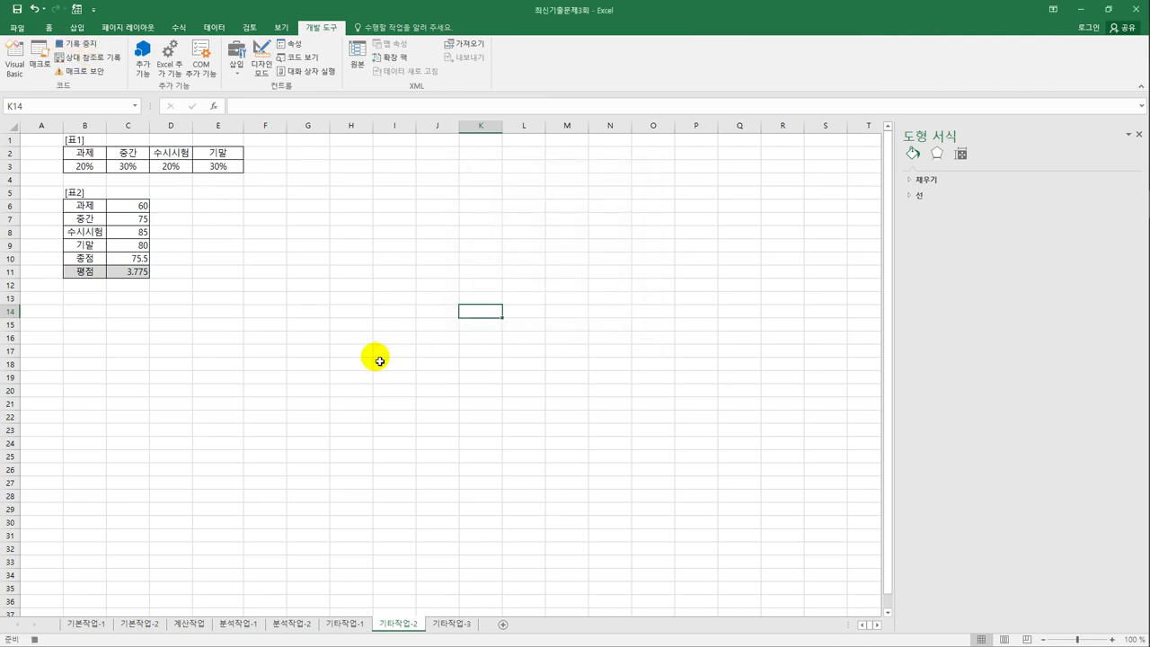
- Run Goal Seek (목표값 찾기) so that the 평점 in C11 becomes 4 by changing the 기말 score in C9
{"action": "left_click", "coordinate": [129, 273]}
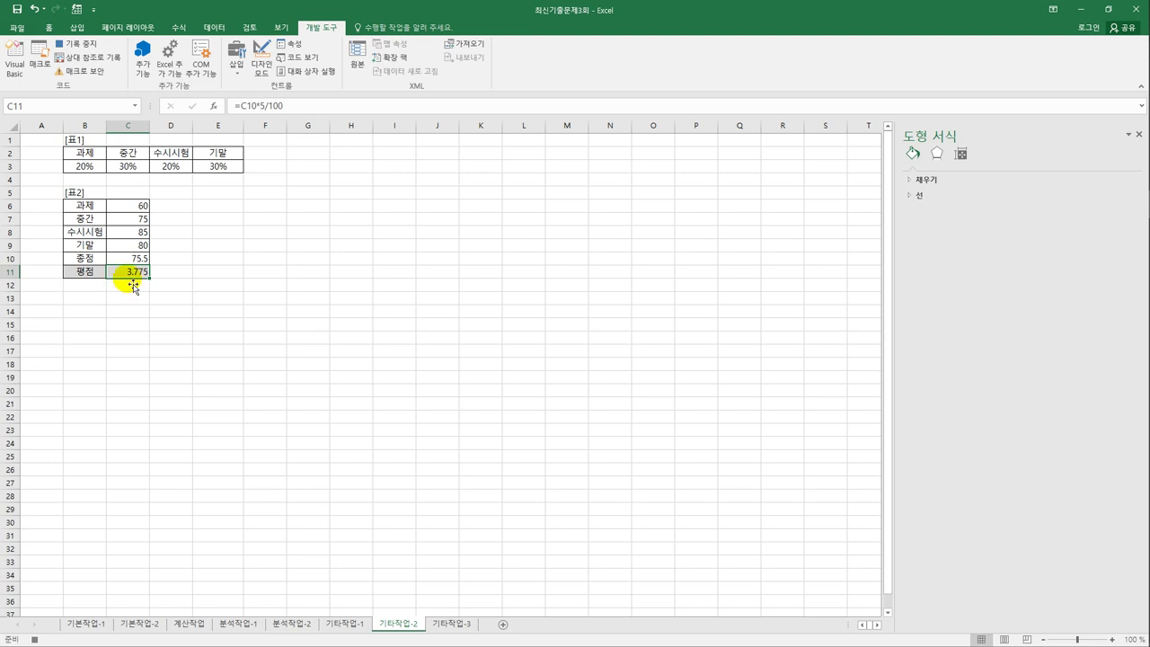
{"action": "left_click", "coordinate": [212, 27]}
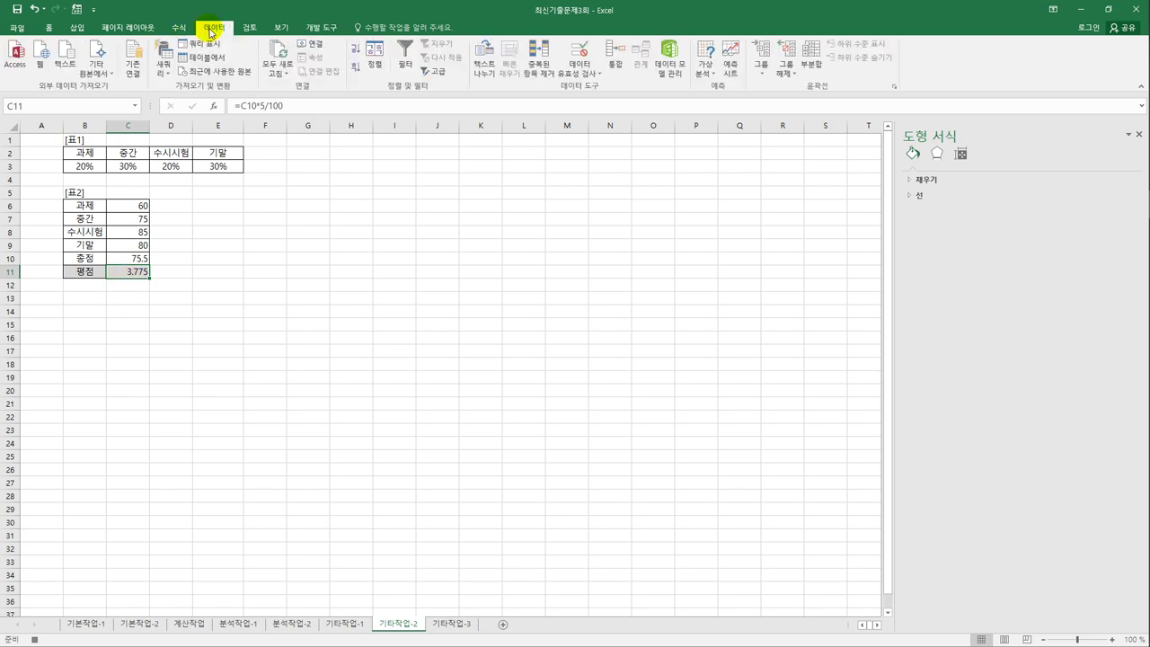
{"action": "left_click", "coordinate": [705, 70]}
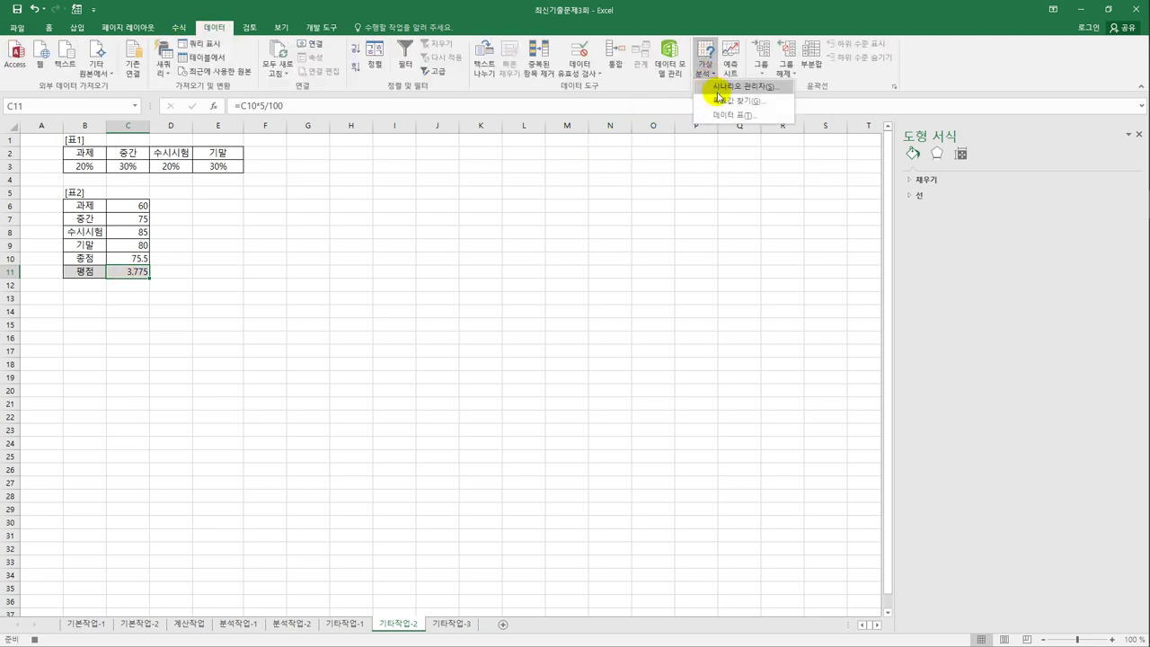
{"action": "left_click", "coordinate": [720, 101]}
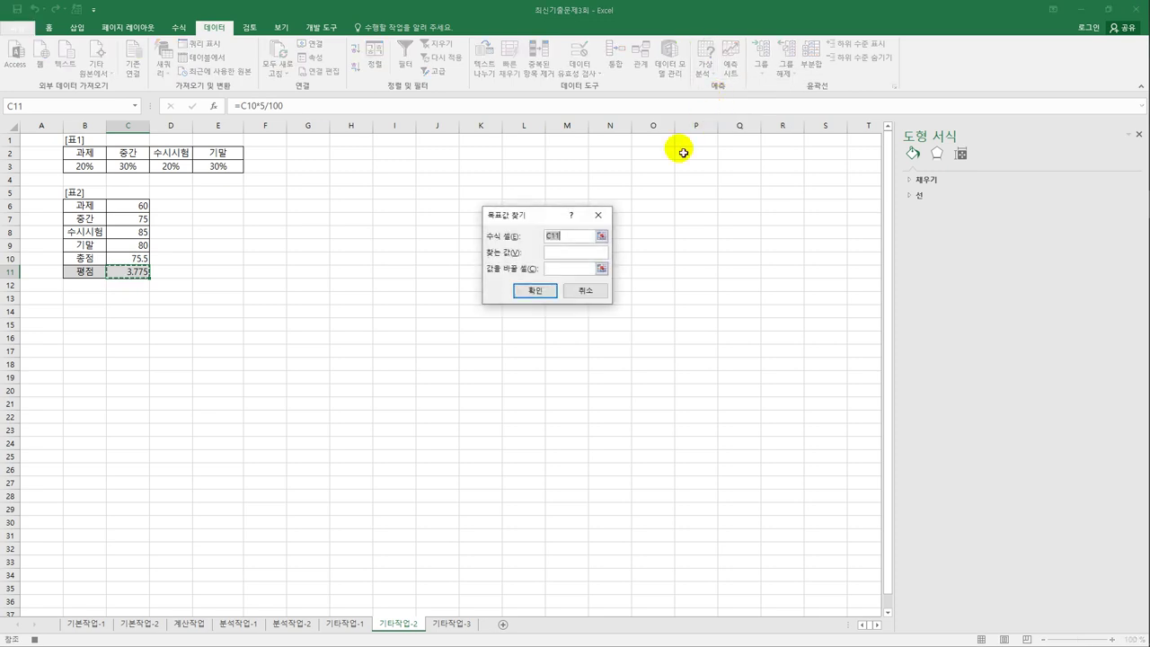
{"action": "left_click", "coordinate": [567, 256]}
{"action": "type", "text": "4"}
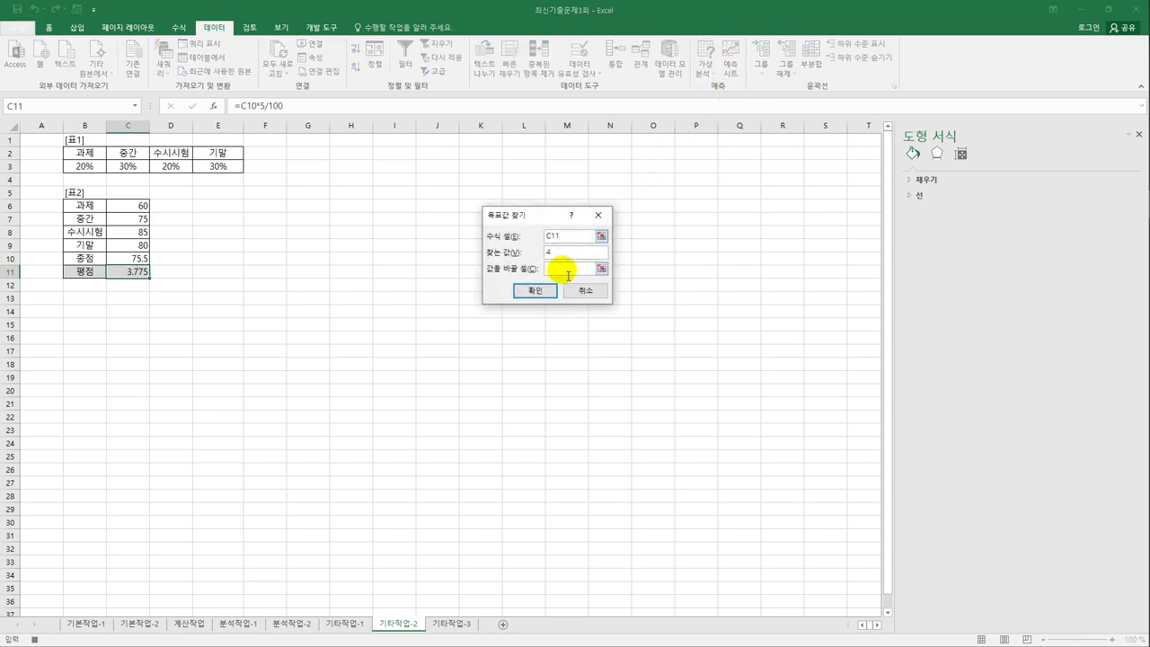
{"action": "left_click", "coordinate": [558, 269]}
{"action": "left_click", "coordinate": [131, 247]}
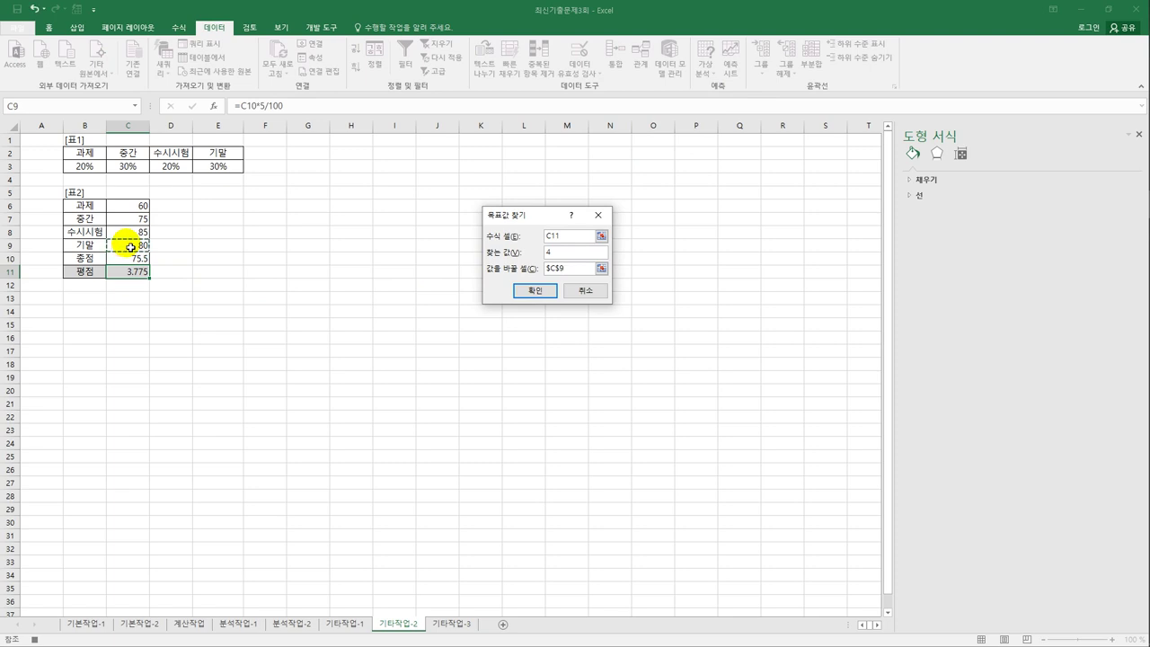
{"action": "left_click", "coordinate": [539, 292]}
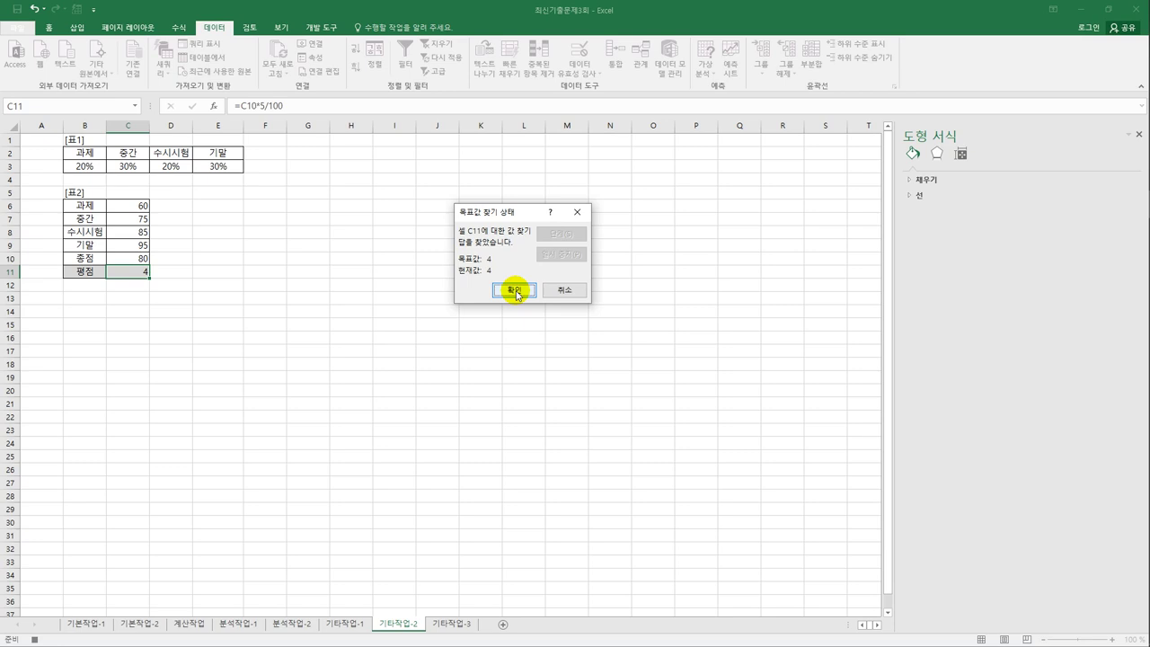
{"action": "left_click", "coordinate": [518, 292]}
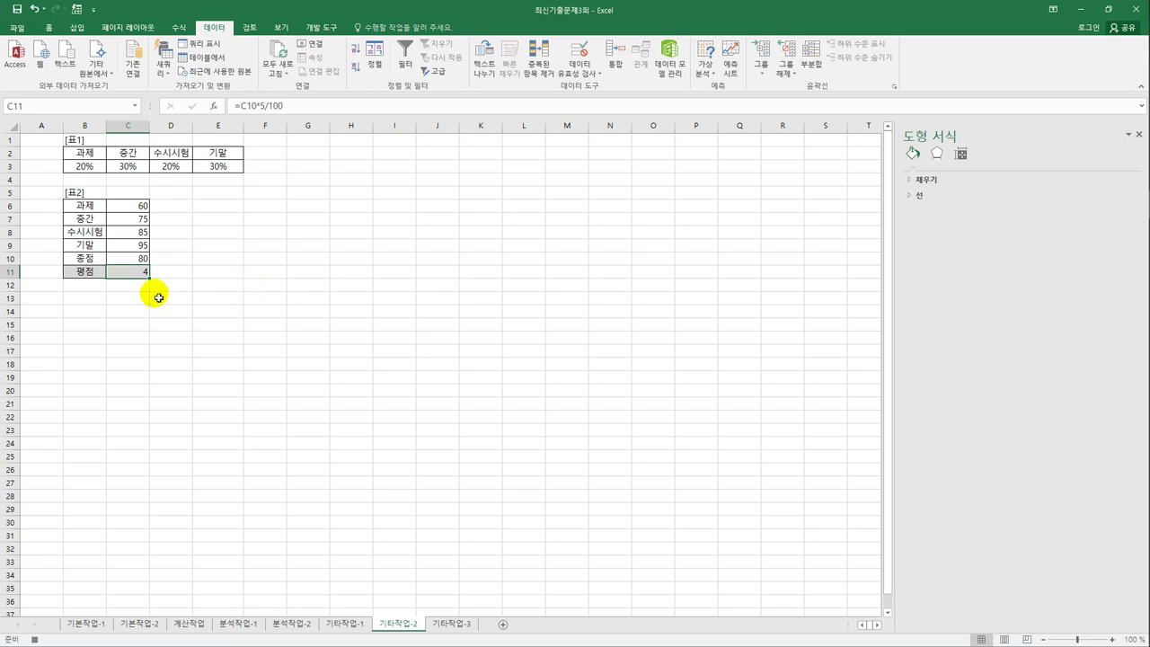
- Stop recording the 평점4 macro
{"action": "left_click", "coordinate": [321, 27]}
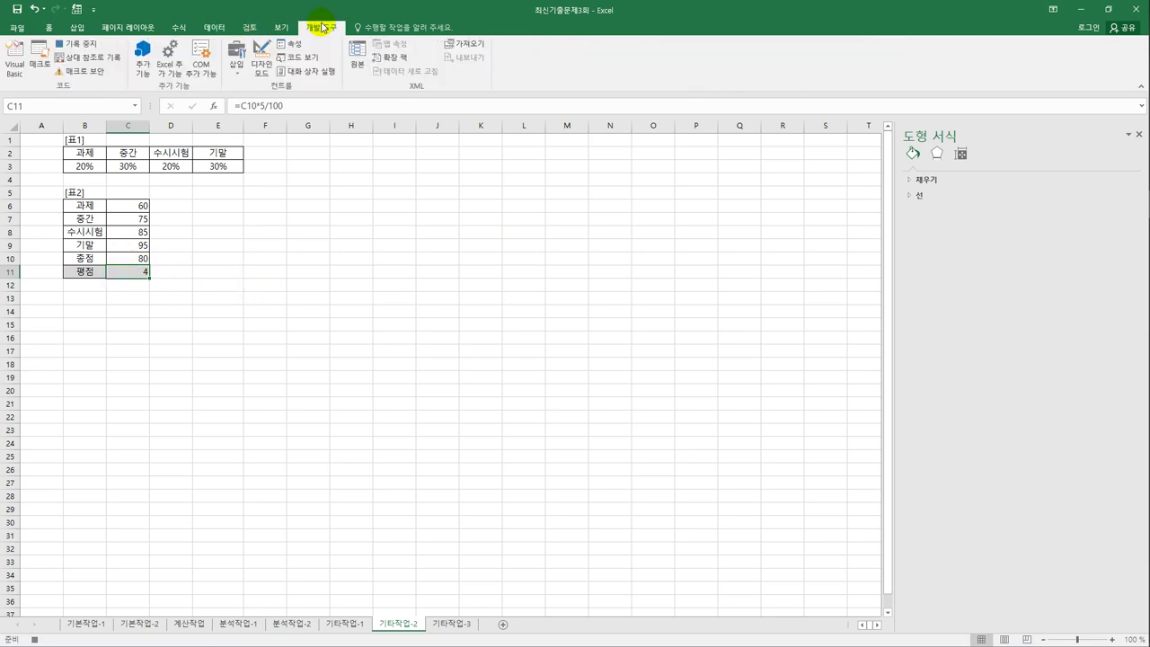
{"action": "left_click", "coordinate": [102, 47]}
{"action": "left_click", "coordinate": [283, 298]}
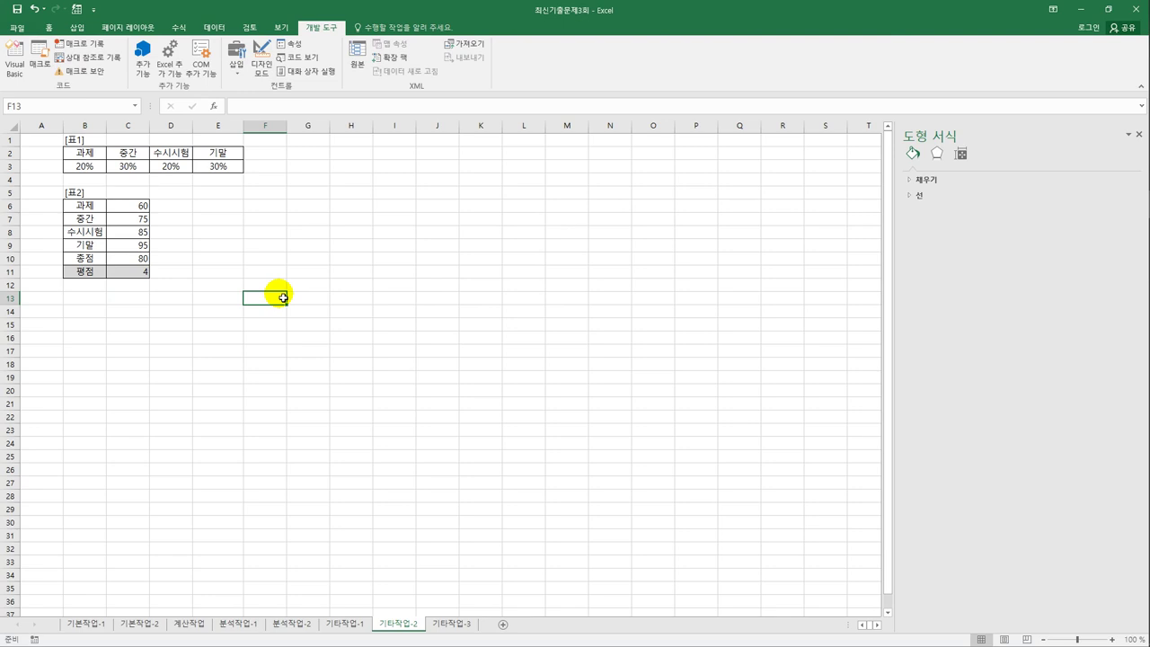
- Insert a bevel (빗면) shape over cells E6:E7, about 1.16 cm high and 2.25 cm wide, labelled 평점4
{"action": "left_click", "coordinate": [77, 27]}
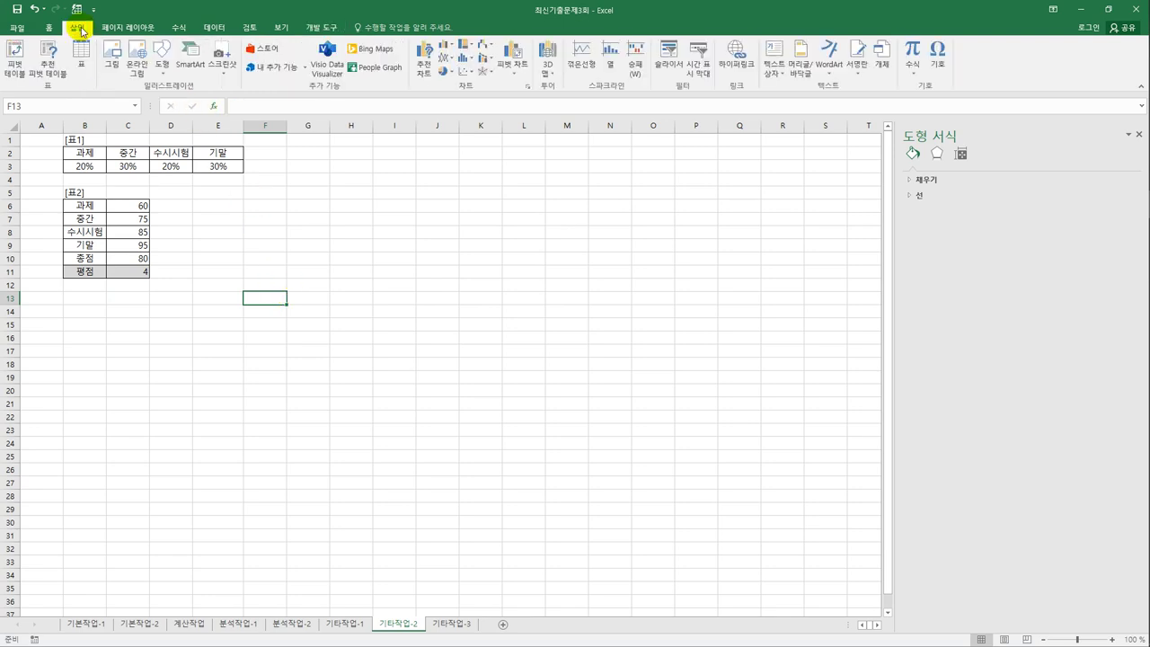
{"action": "left_click", "coordinate": [161, 61]}
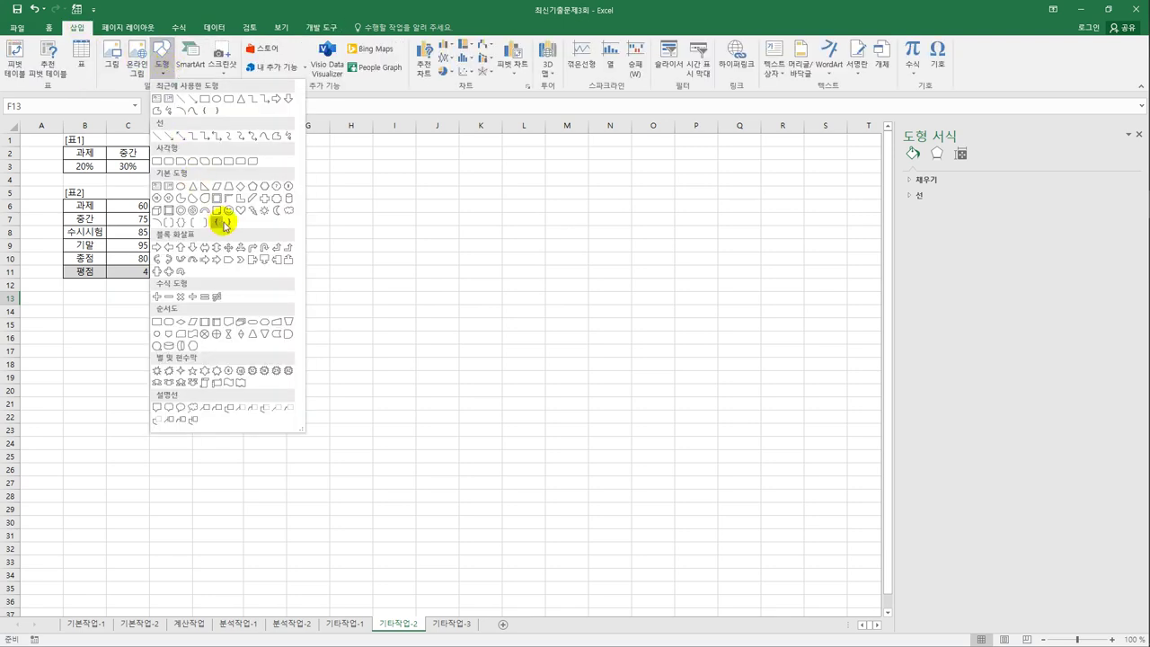
{"action": "left_click", "coordinate": [170, 210]}
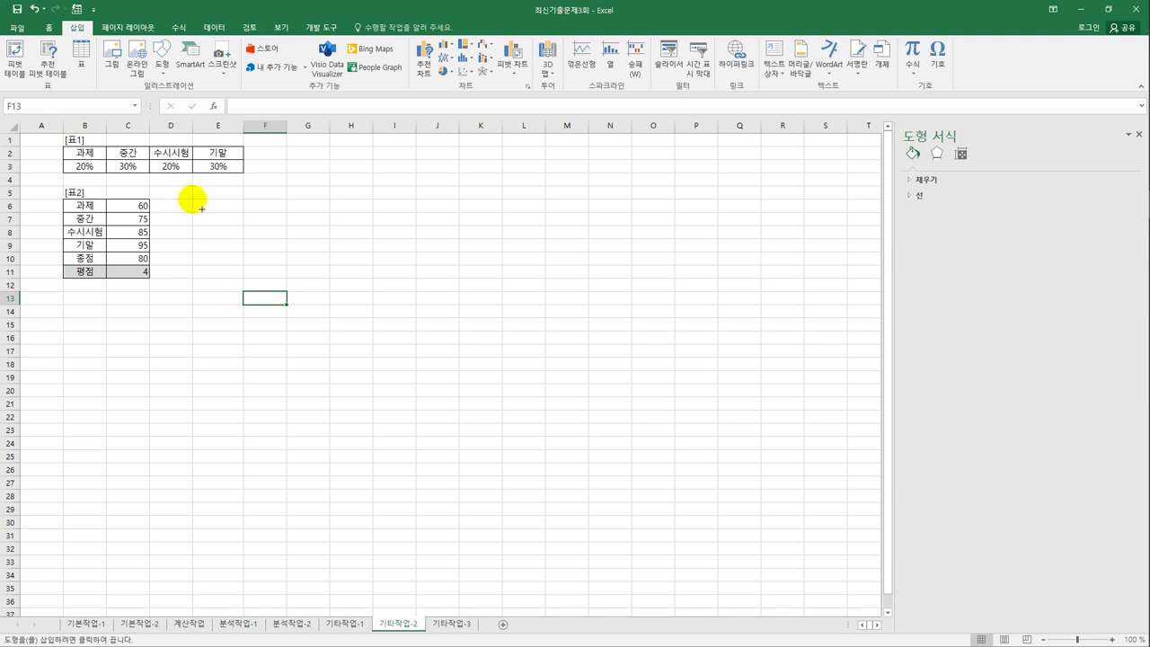
{"action": "left_click_drag", "start_coordinate": [193, 198], "coordinate": [244, 225]}
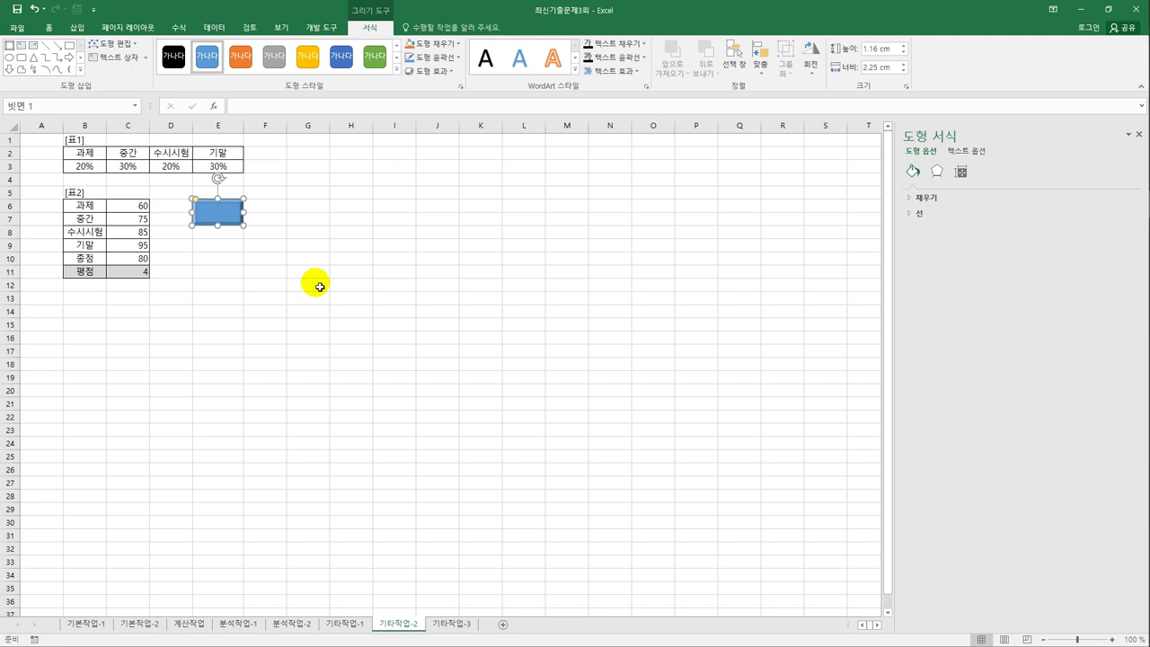
{"action": "type", "text": "평점4"}
{"action": "left_click", "coordinate": [320, 287]}
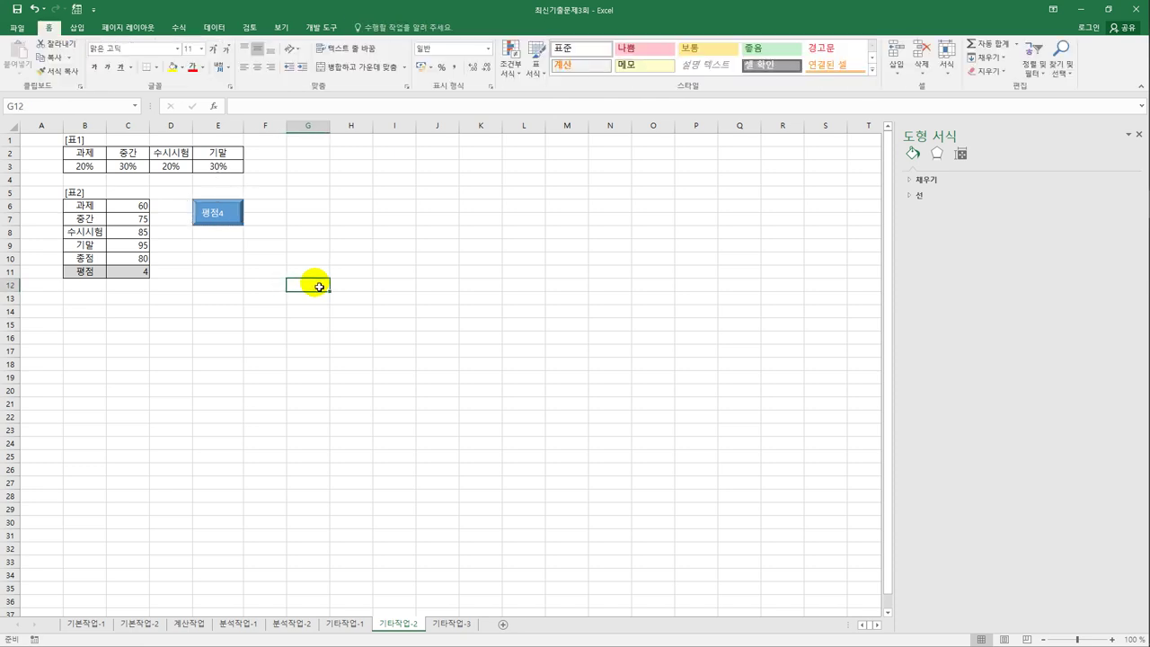
- Assign the 평점4 macro to the bevel shape and deselect the shape
{"action": "right_click", "coordinate": [241, 218]}
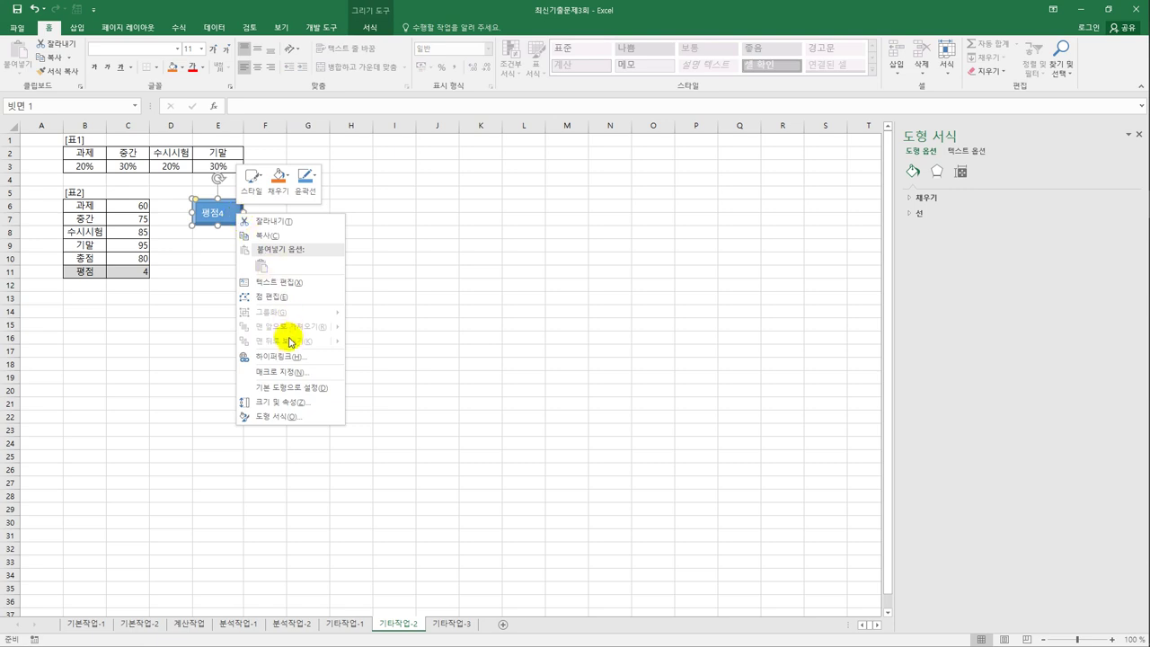
{"action": "left_click", "coordinate": [298, 374]}
{"action": "left_click", "coordinate": [213, 294]}
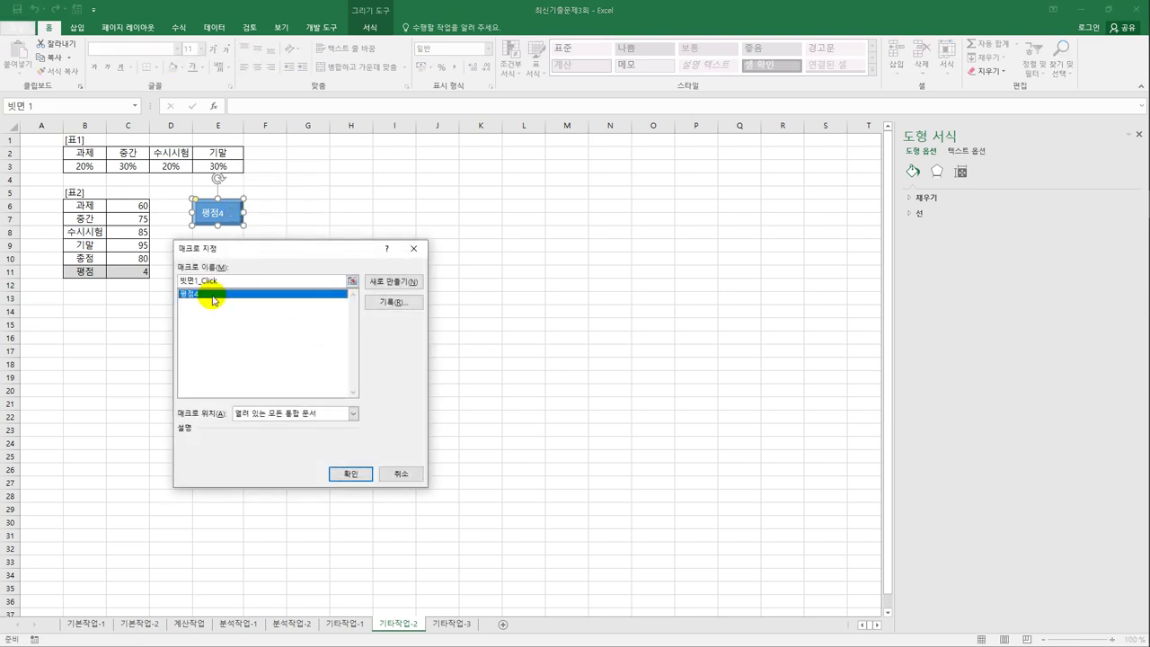
{"action": "left_click", "coordinate": [362, 474]}
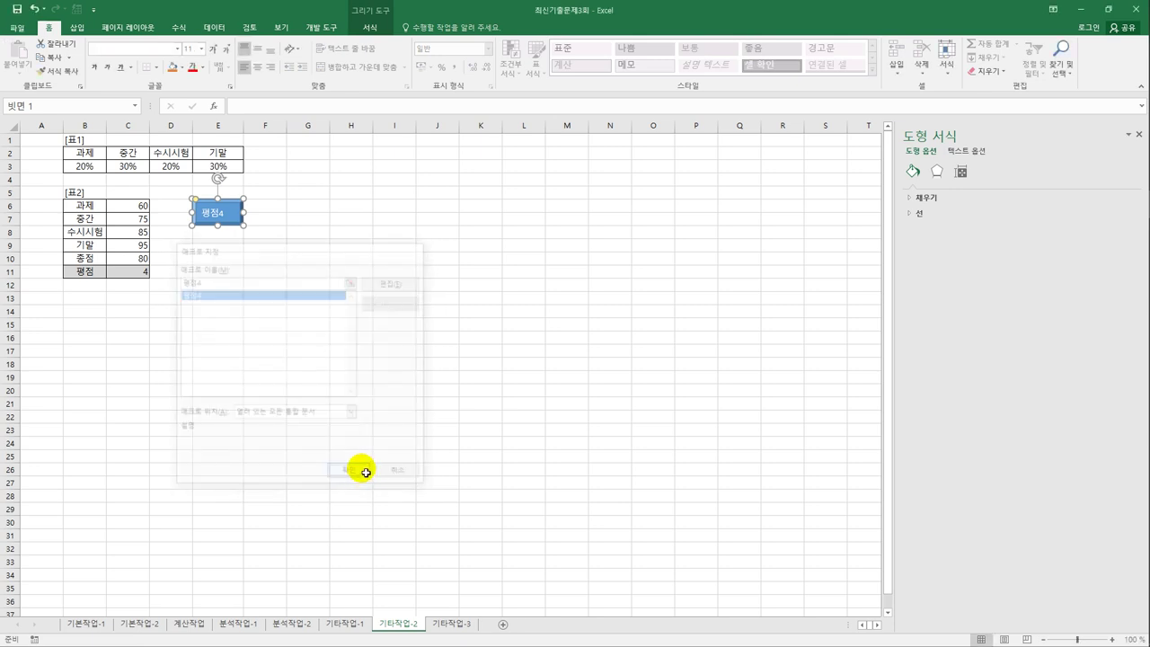
{"action": "left_click", "coordinate": [392, 286]}
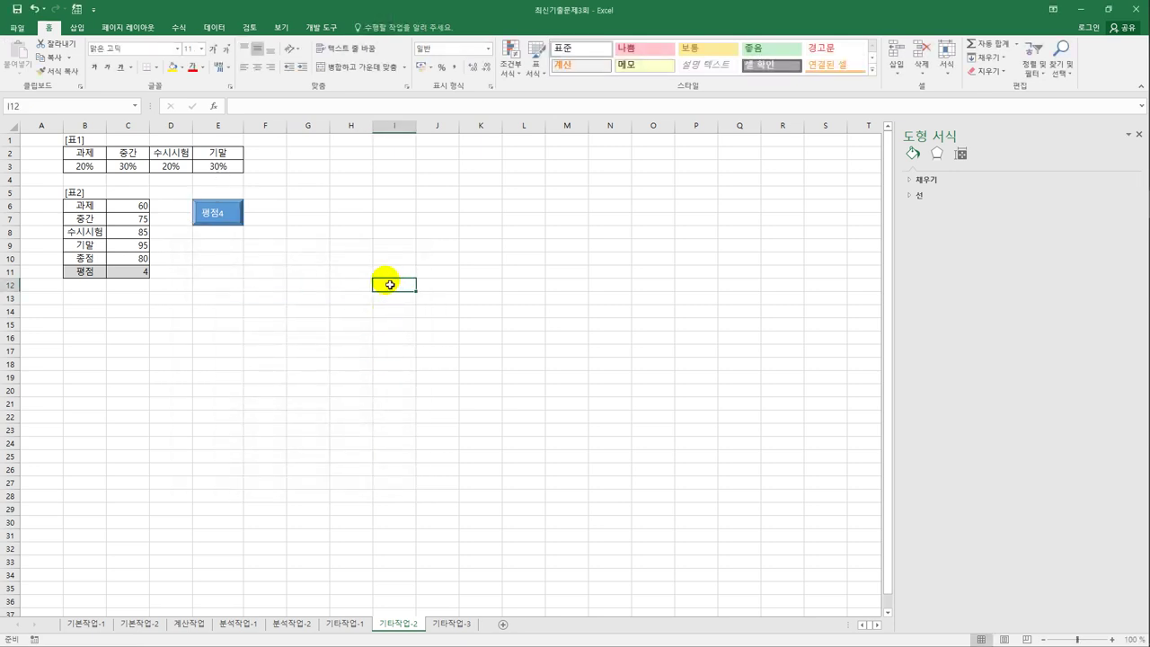
- Start recording a new macro named 평점3_7 in the current workbook
{"action": "left_click", "coordinate": [329, 27]}
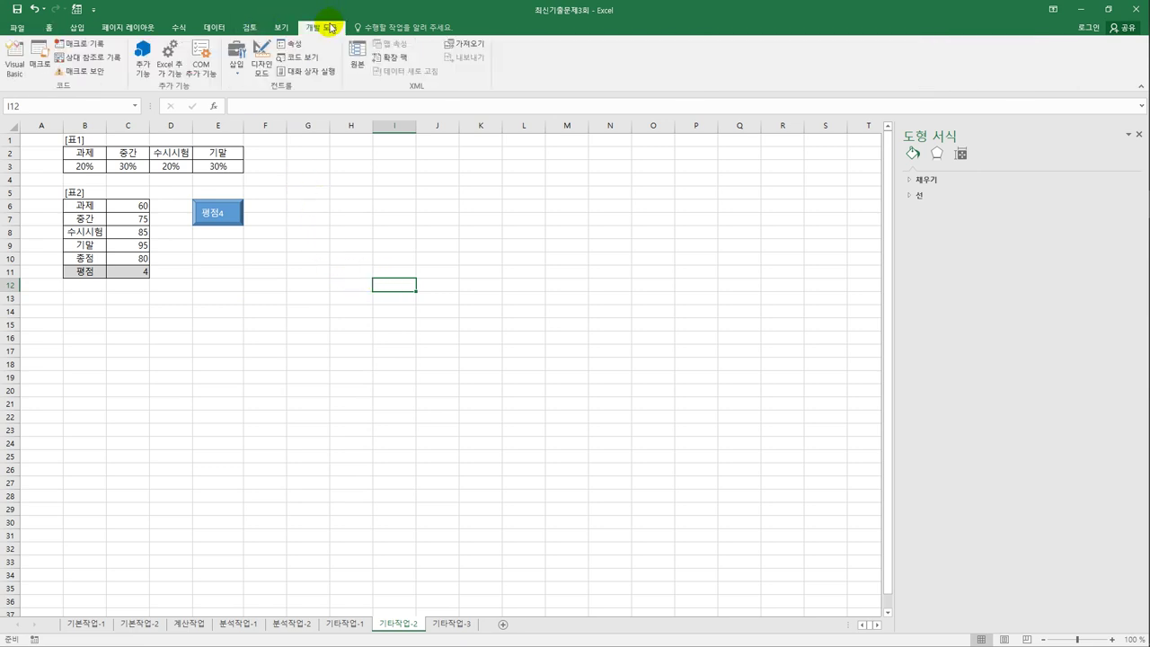
{"action": "left_click", "coordinate": [97, 47]}
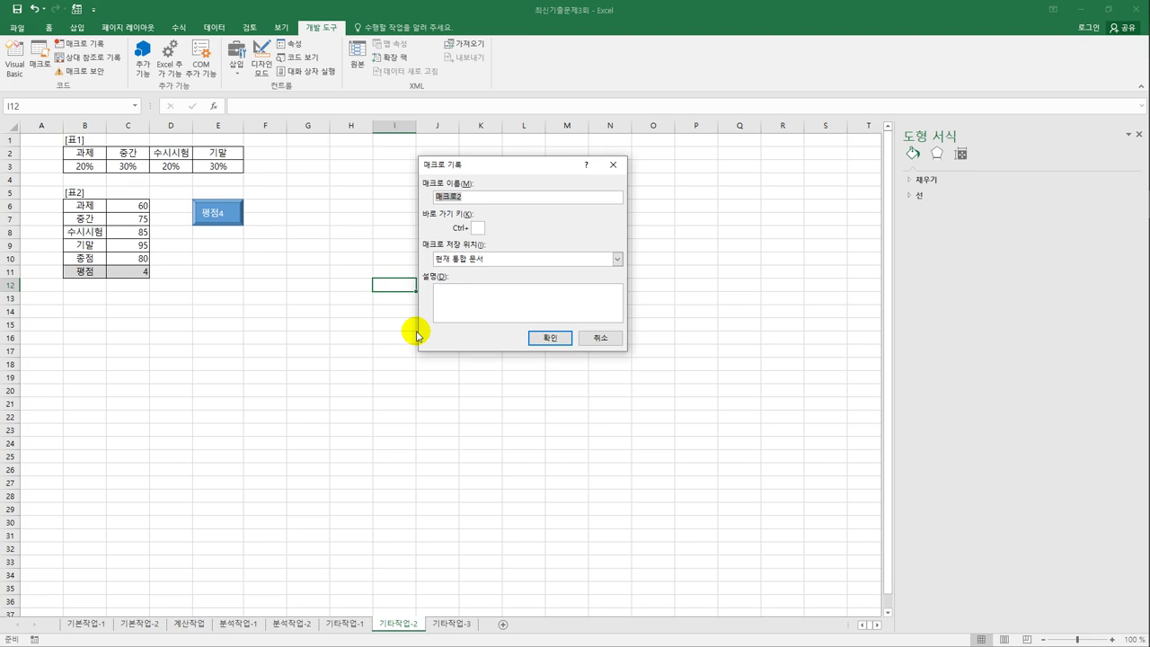
{"action": "type", "text": "평점3_7"}
{"action": "left_click", "coordinate": [544, 338]}
- Run Goal Seek (목표값 찾기) so that the 평점 in C11 becomes 3.7 by changing C9, and stop the macro recording
{"action": "left_click", "coordinate": [133, 273]}
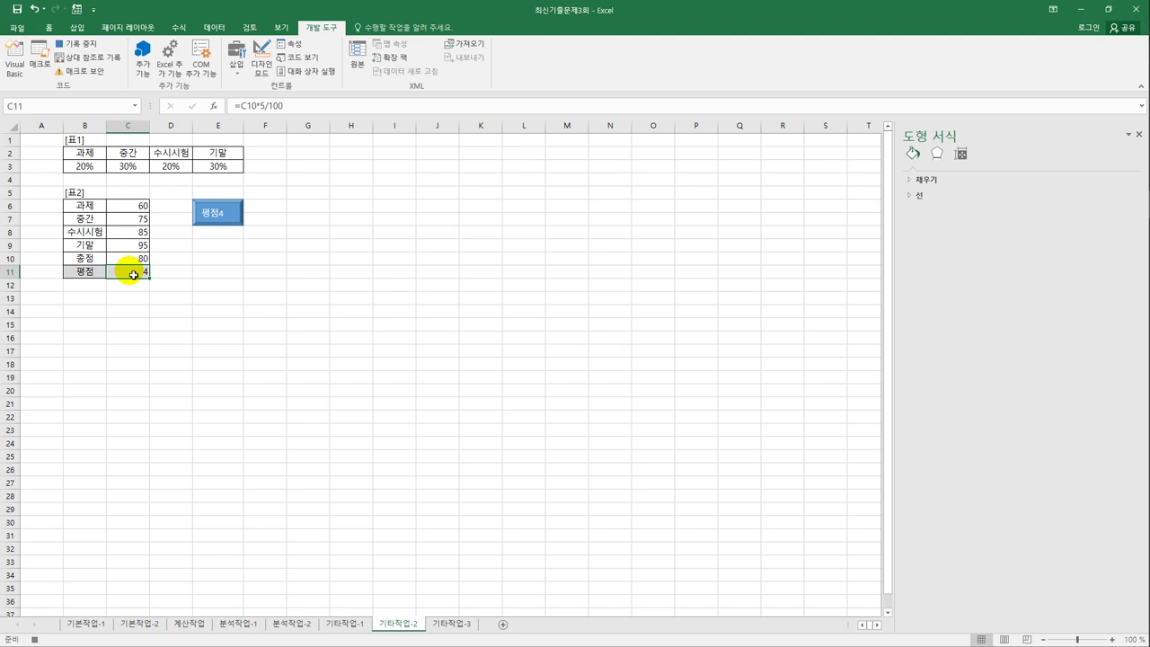
{"action": "left_click", "coordinate": [221, 27]}
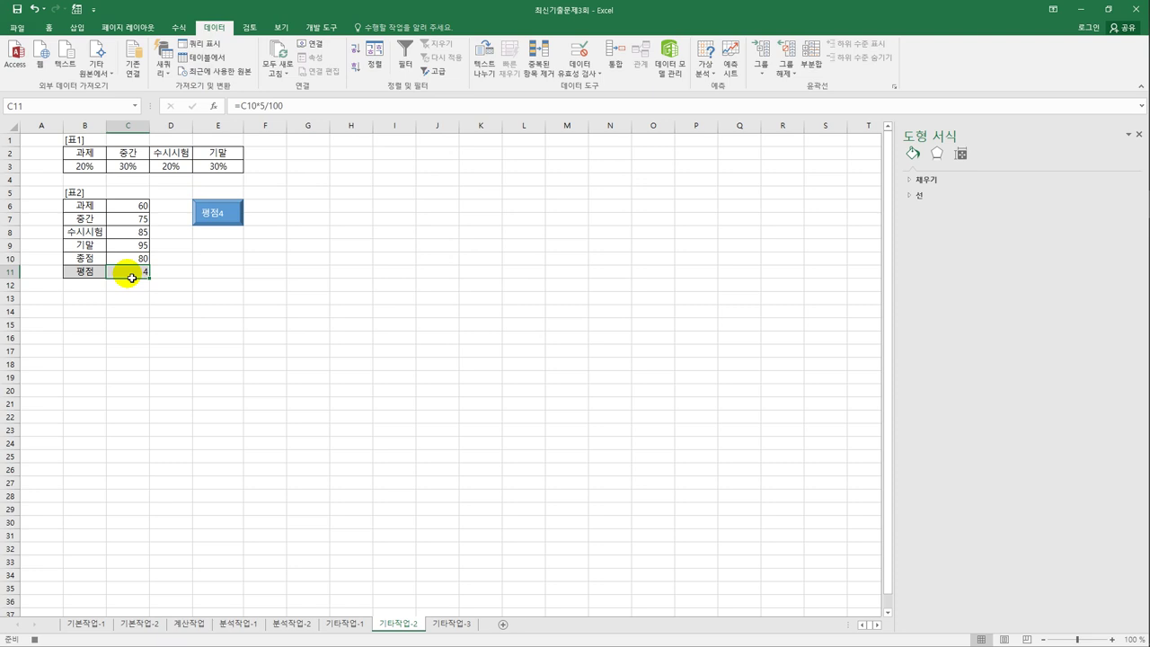
{"action": "left_click", "coordinate": [699, 81]}
{"action": "left_click", "coordinate": [714, 105]}
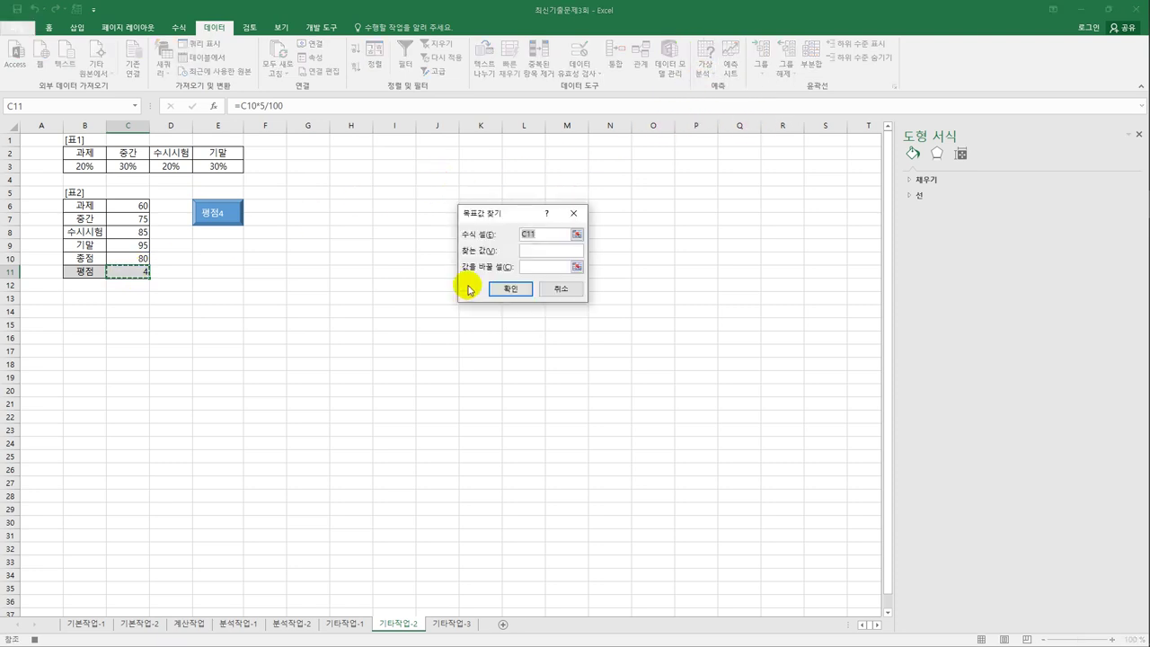
{"action": "left_click", "coordinate": [536, 251]}
{"action": "type", "text": "3"}
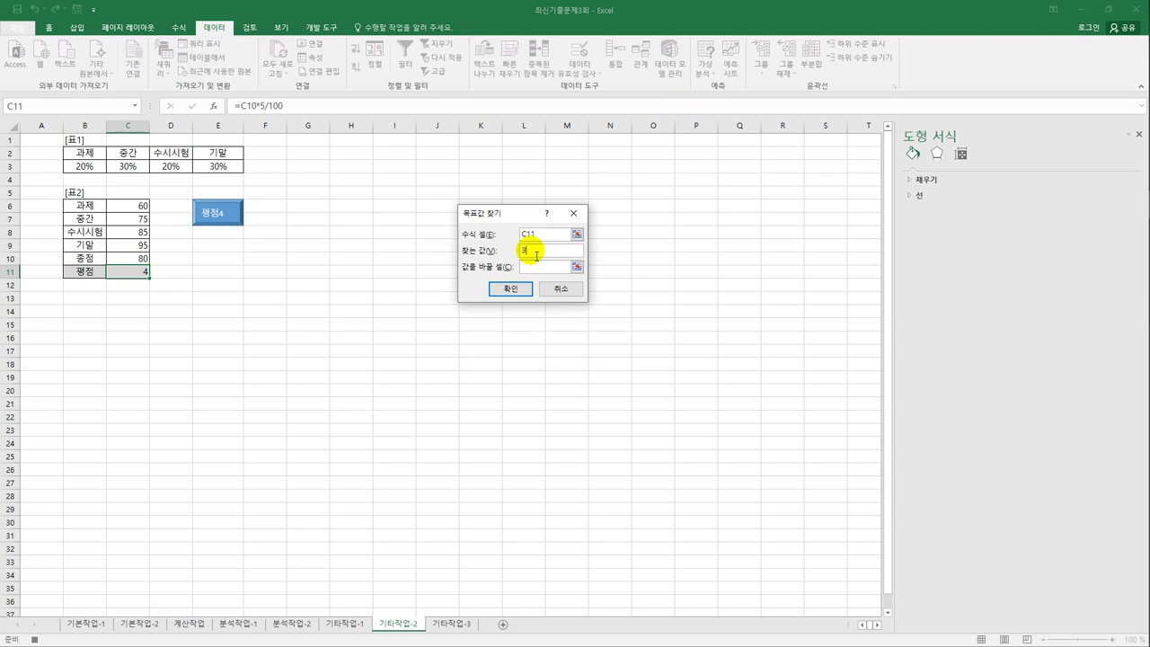
{"action": "type", "text": ".7"}
{"action": "left_click", "coordinate": [545, 267]}
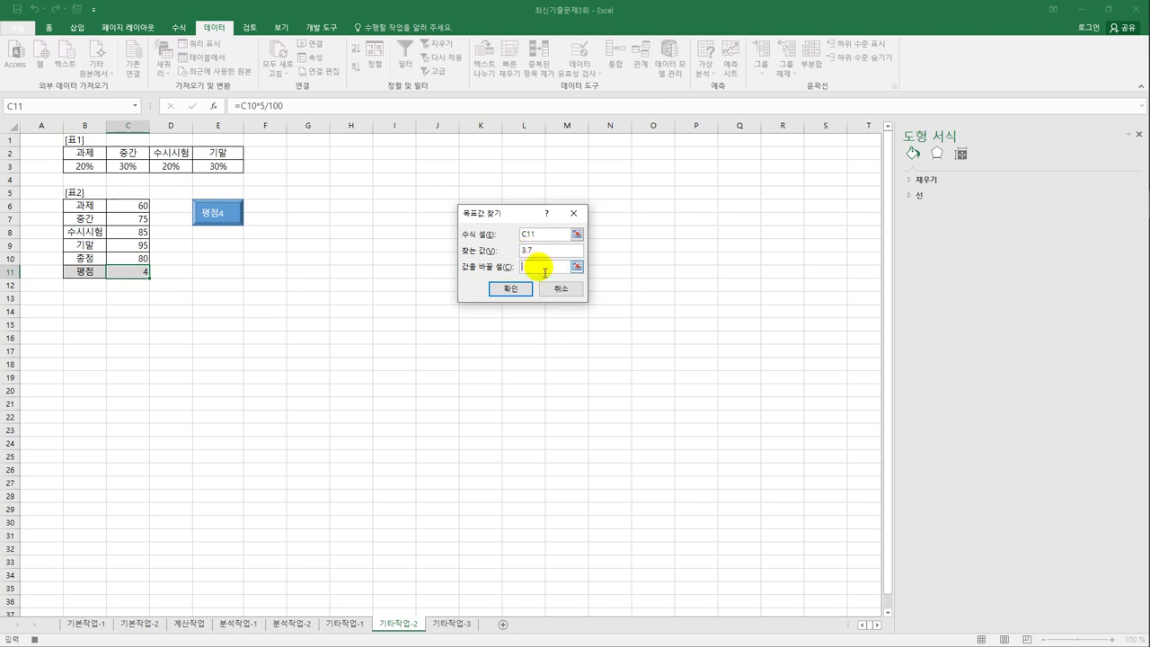
{"action": "left_click", "coordinate": [133, 245]}
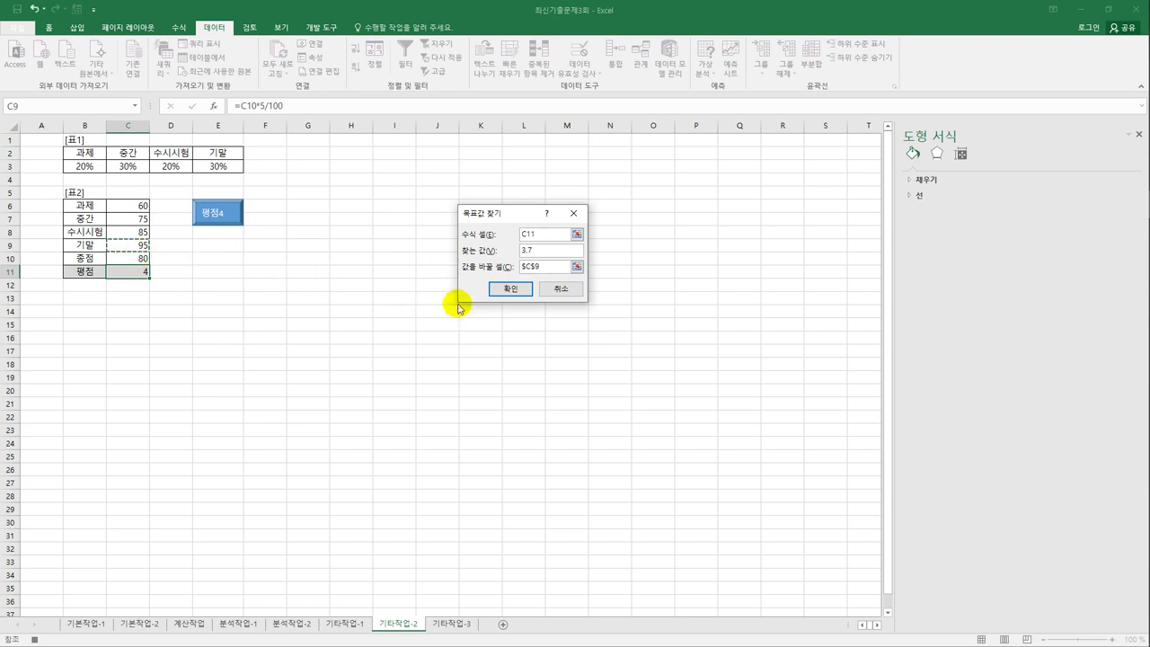
{"action": "left_click", "coordinate": [508, 288]}
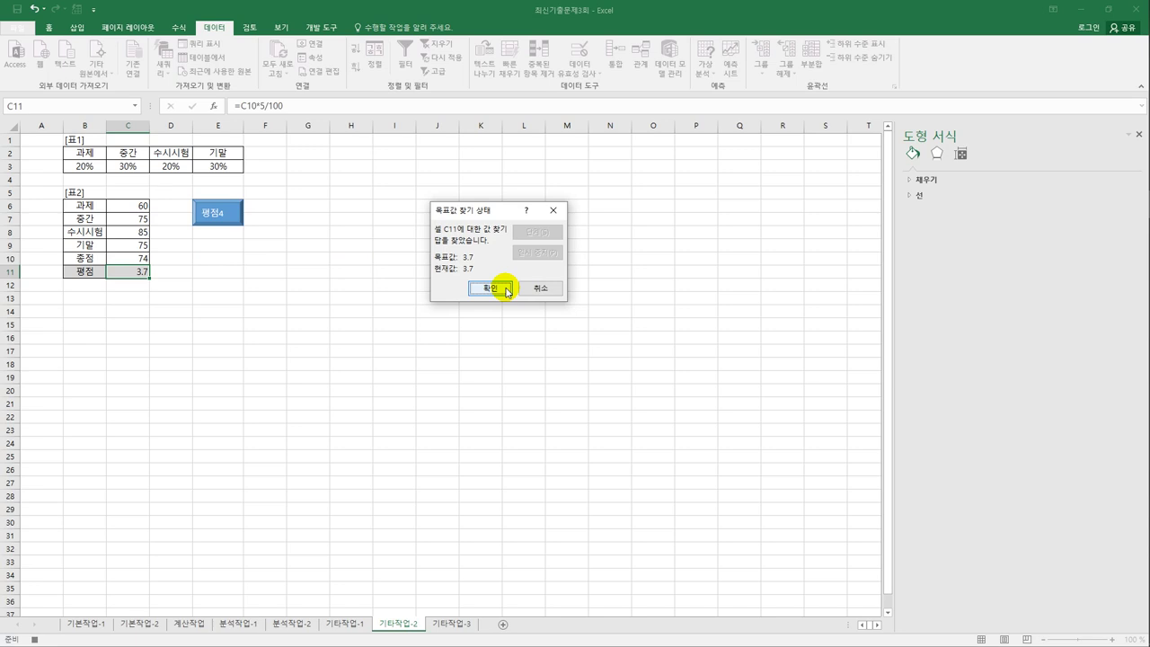
{"action": "left_click", "coordinate": [508, 289]}
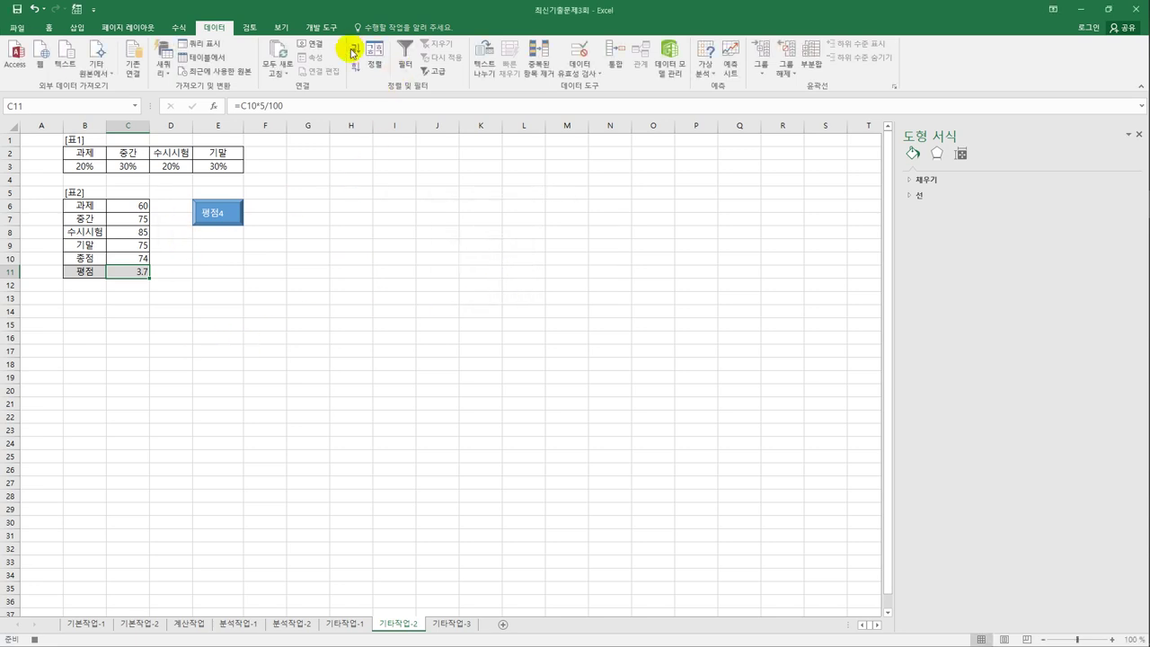
{"action": "left_click", "coordinate": [321, 27]}
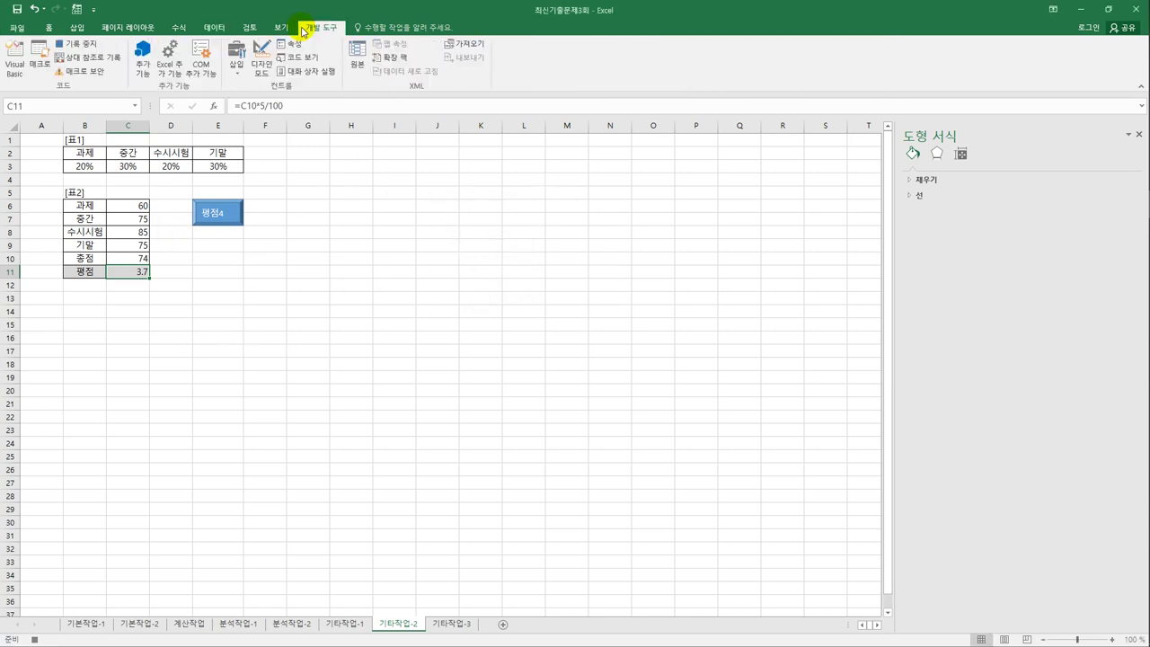
{"action": "left_click", "coordinate": [90, 45]}
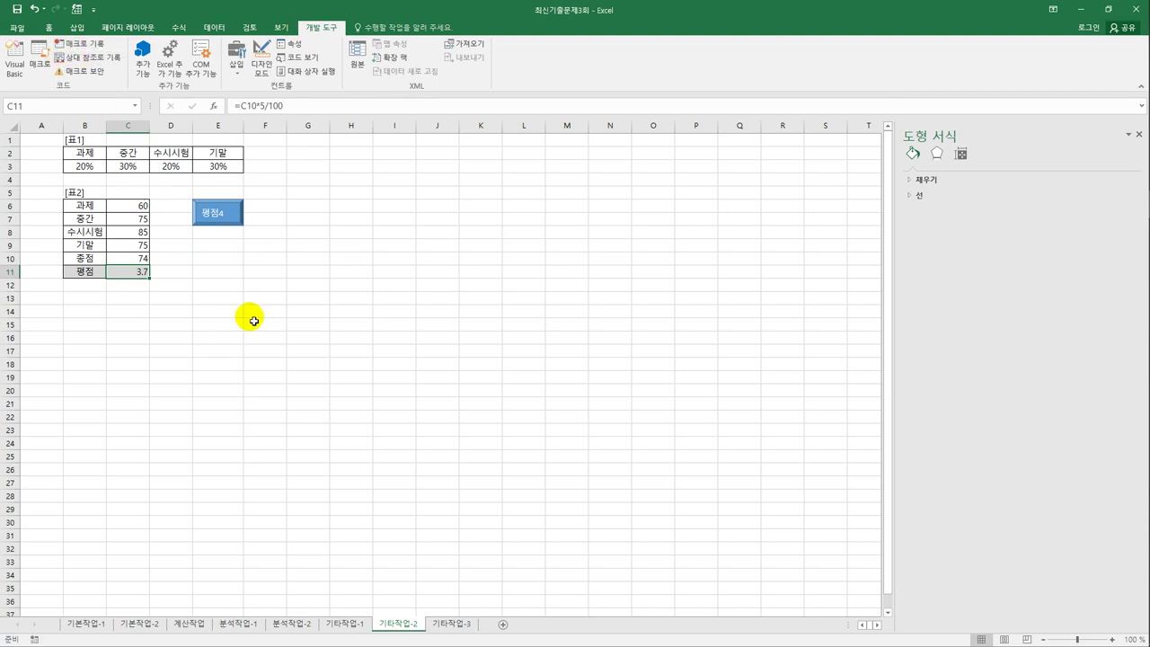
- Insert a bevel (빗면) shape over cells E9:E10, about 1.16 cm high and 2.25 cm wide, labelled 평점3.7
{"action": "left_click", "coordinate": [77, 27]}
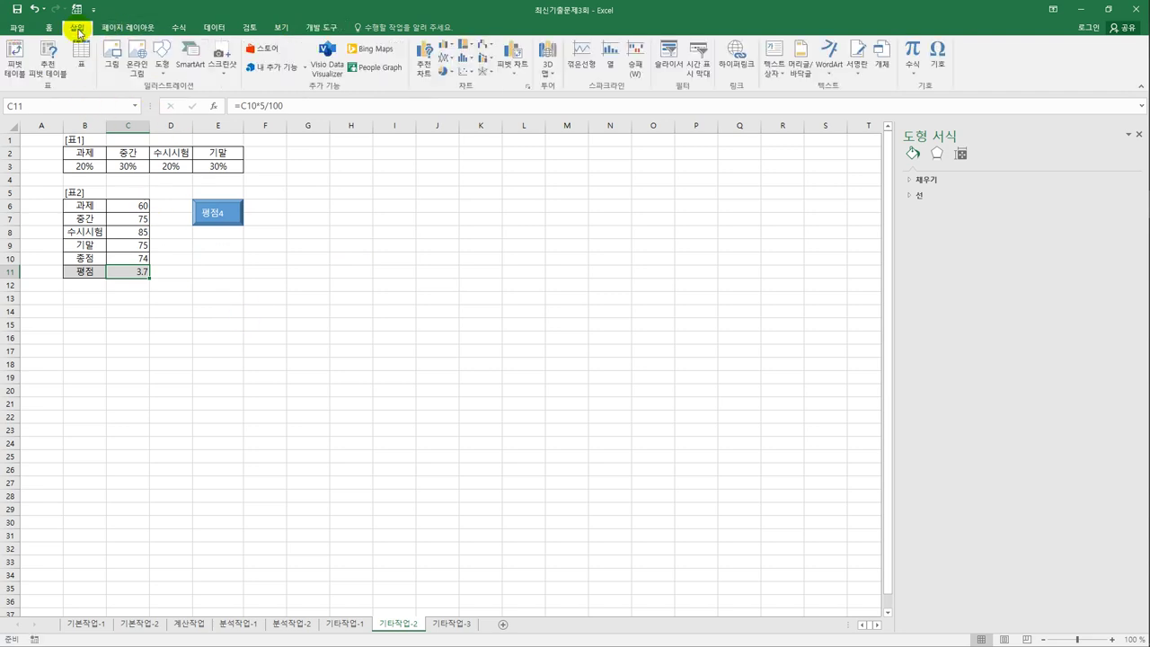
{"action": "left_click", "coordinate": [160, 63]}
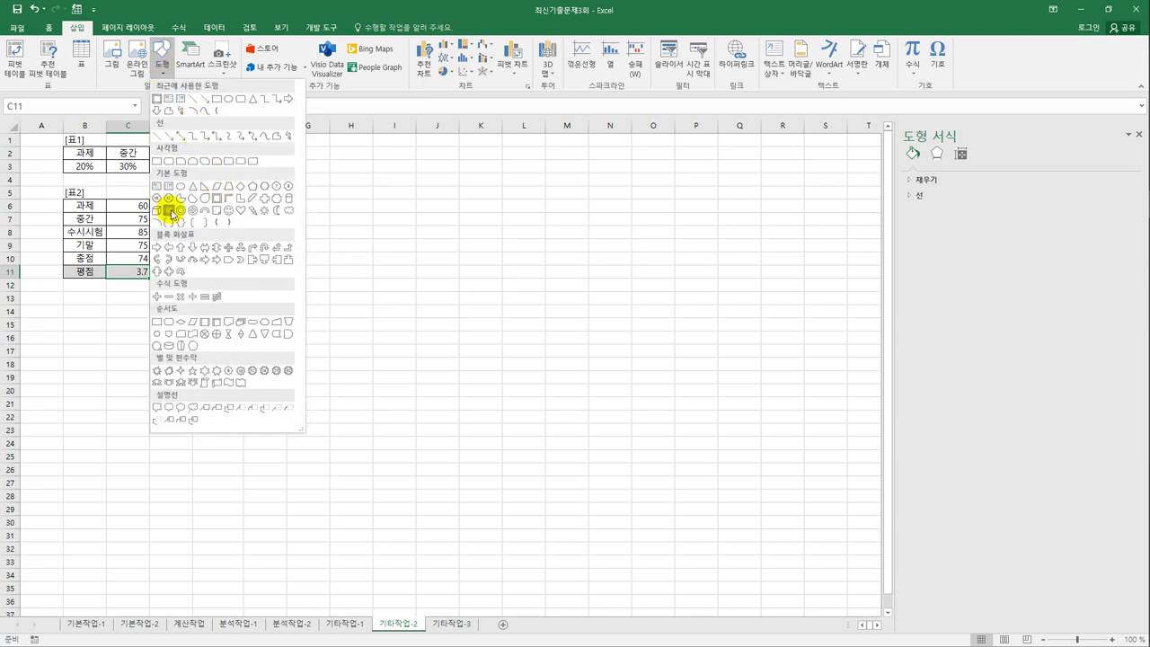
{"action": "left_click", "coordinate": [171, 212]}
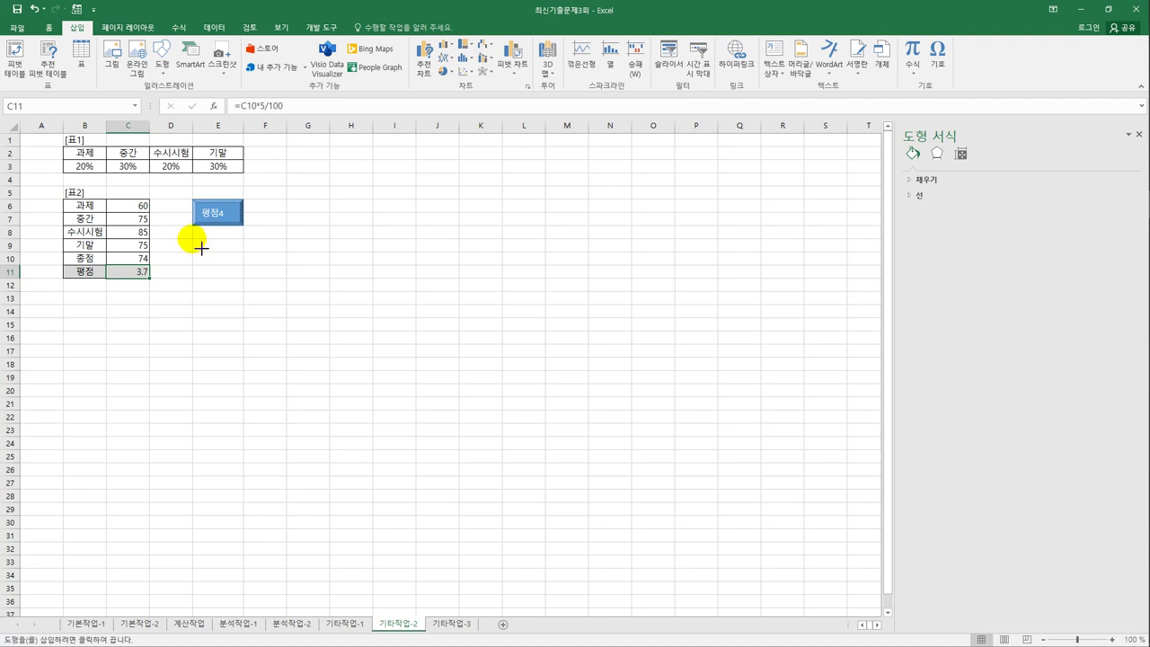
{"action": "left_click_drag", "start_coordinate": [193, 238], "coordinate": [233, 272]}
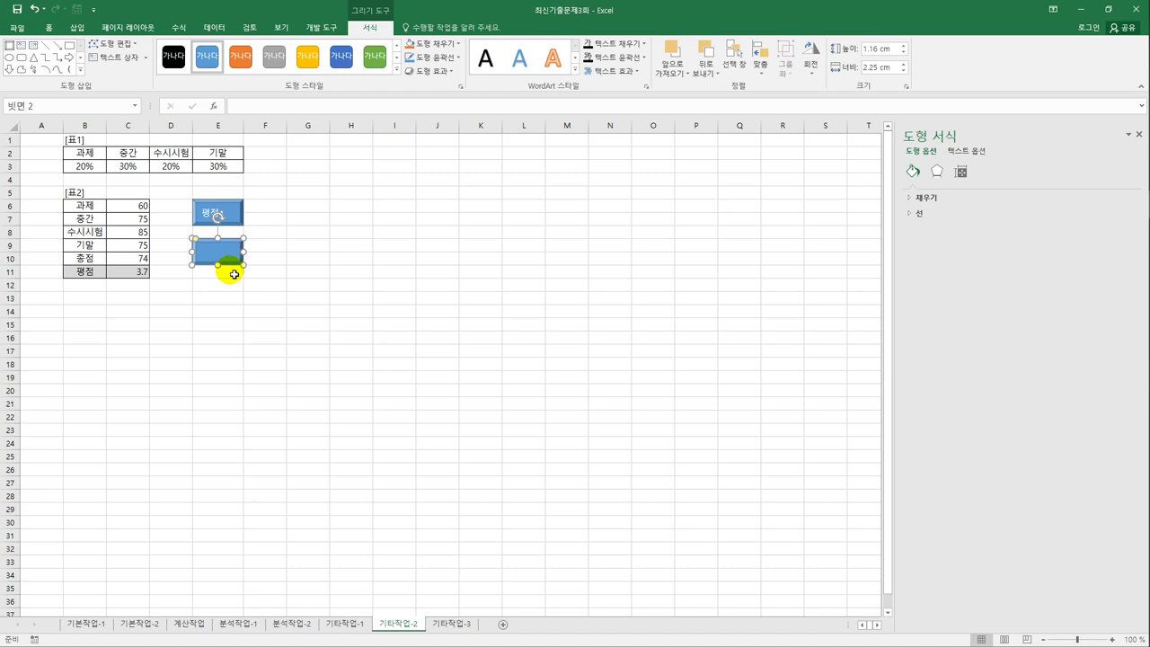
{"action": "type", "text": "평ㅈ"}
{"action": "type", "text": "점3.7"}
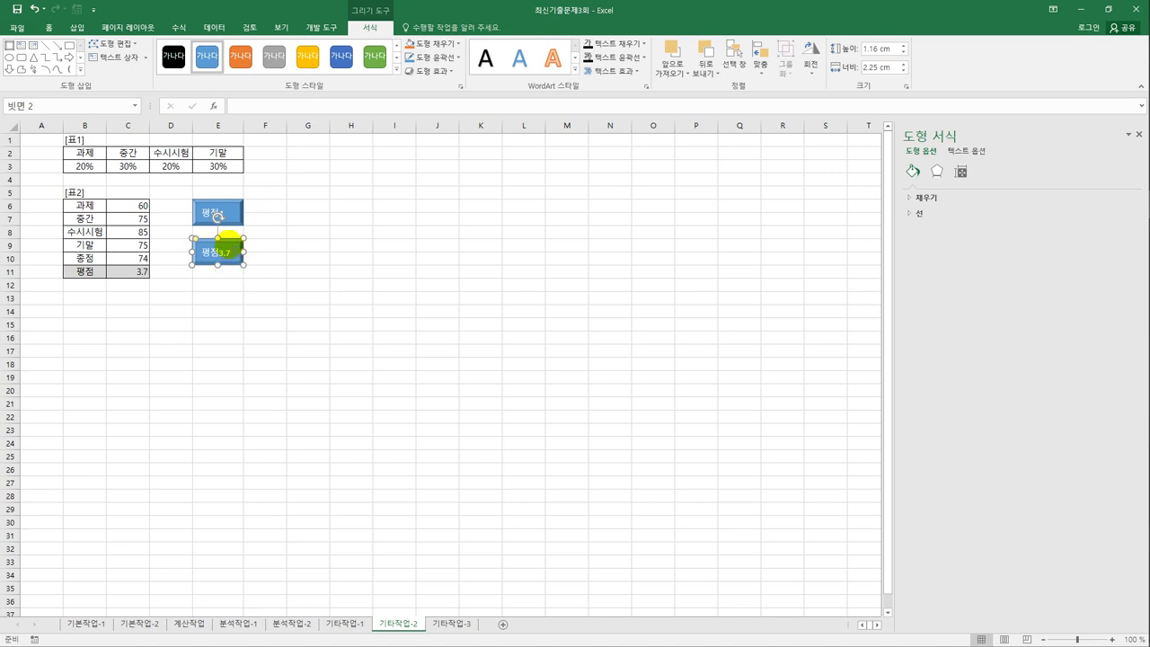
- Assign the 평점3_7 macro to the 평점3.7 bevel shape and deselect the shape
{"action": "right_click", "coordinate": [238, 248]}
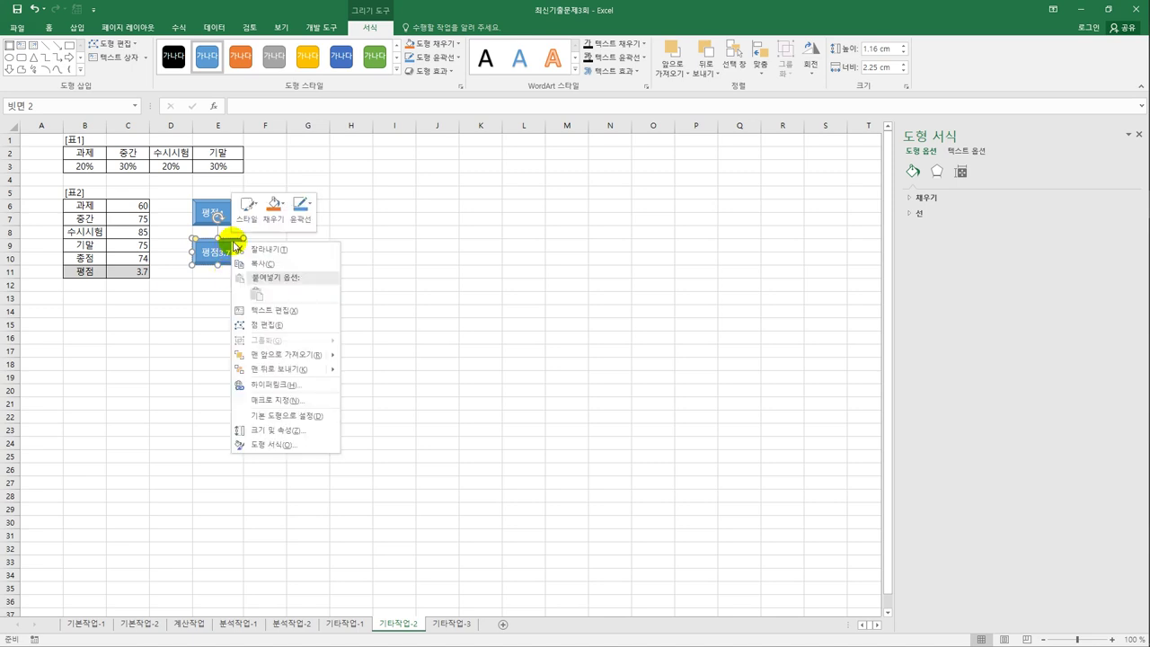
{"action": "left_click", "coordinate": [279, 400]}
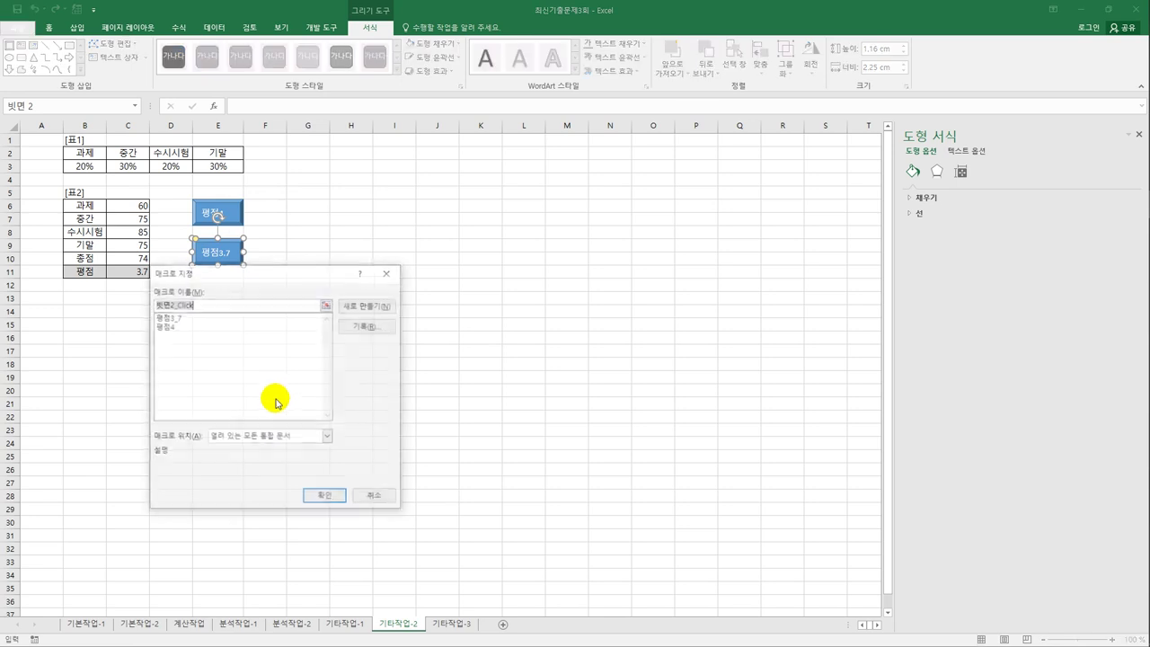
{"action": "left_click", "coordinate": [189, 318]}
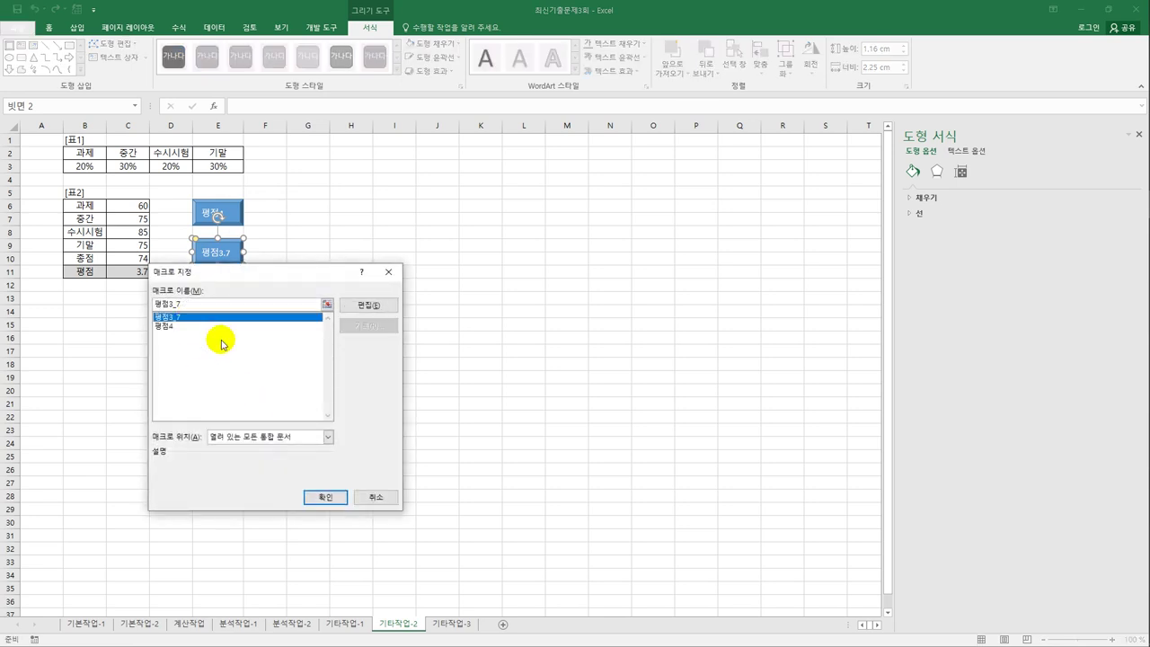
{"action": "left_click", "coordinate": [330, 497]}
{"action": "left_click", "coordinate": [351, 361]}
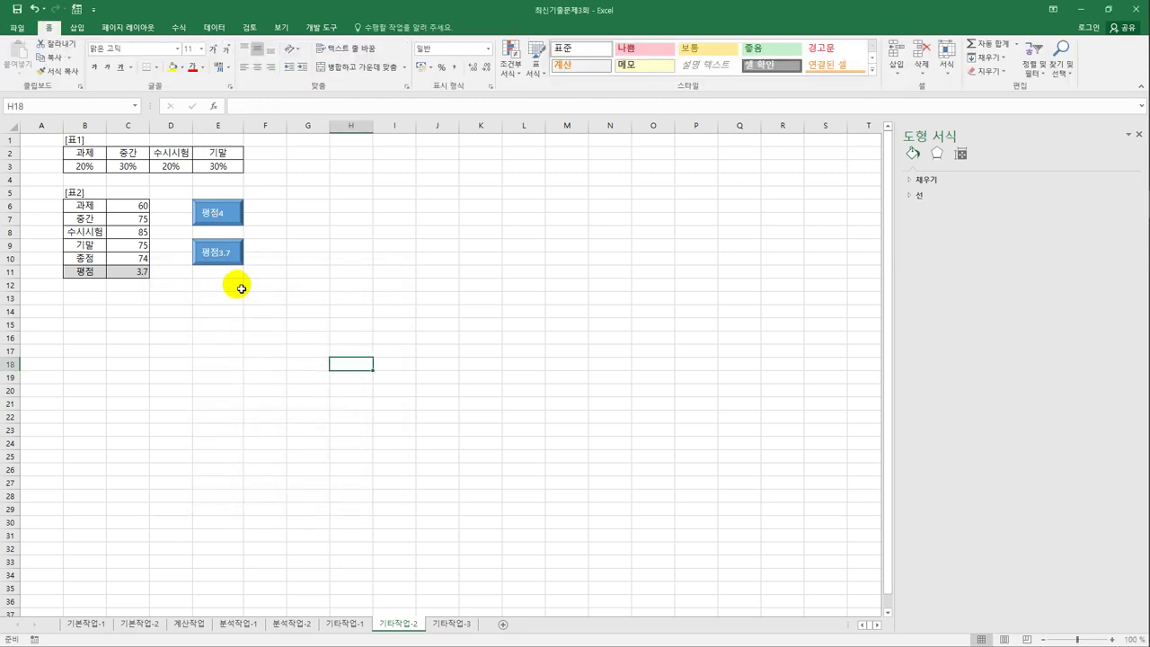
- Test both macro shapes by running 평점4 and 평점3.7 alternately several times
{"action": "left_click", "coordinate": [225, 213]}
{"action": "left_click", "coordinate": [226, 254]}
{"action": "left_click", "coordinate": [218, 212]}
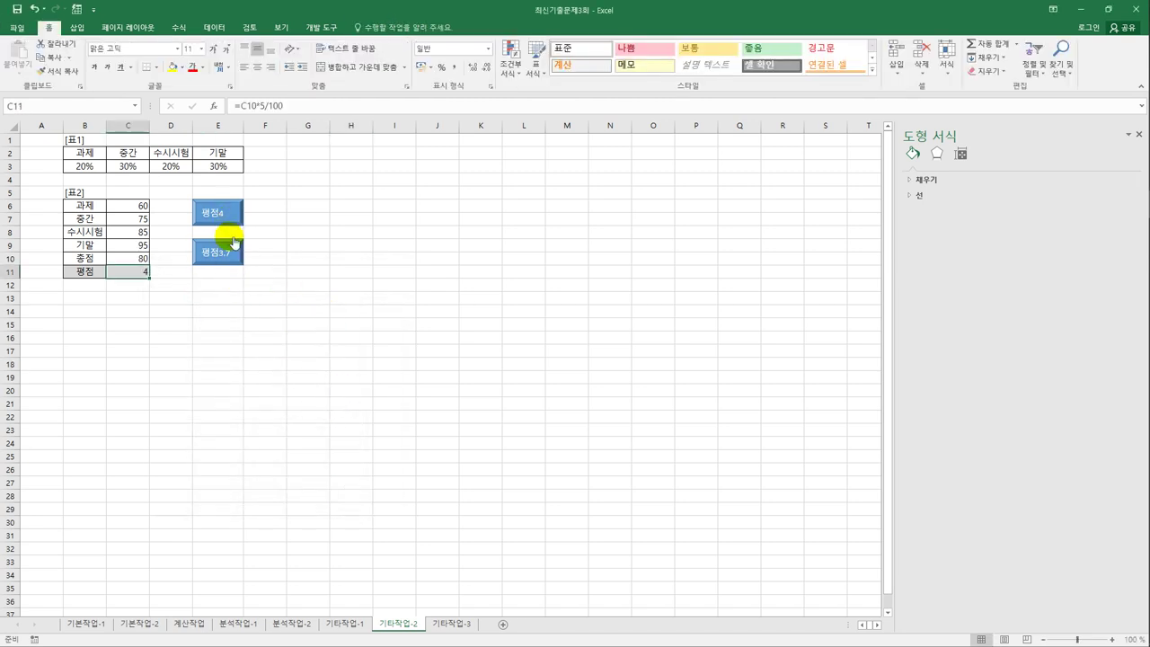
{"action": "left_click", "coordinate": [231, 250]}
{"action": "left_click", "coordinate": [231, 214]}
{"action": "left_click", "coordinate": [233, 252]}
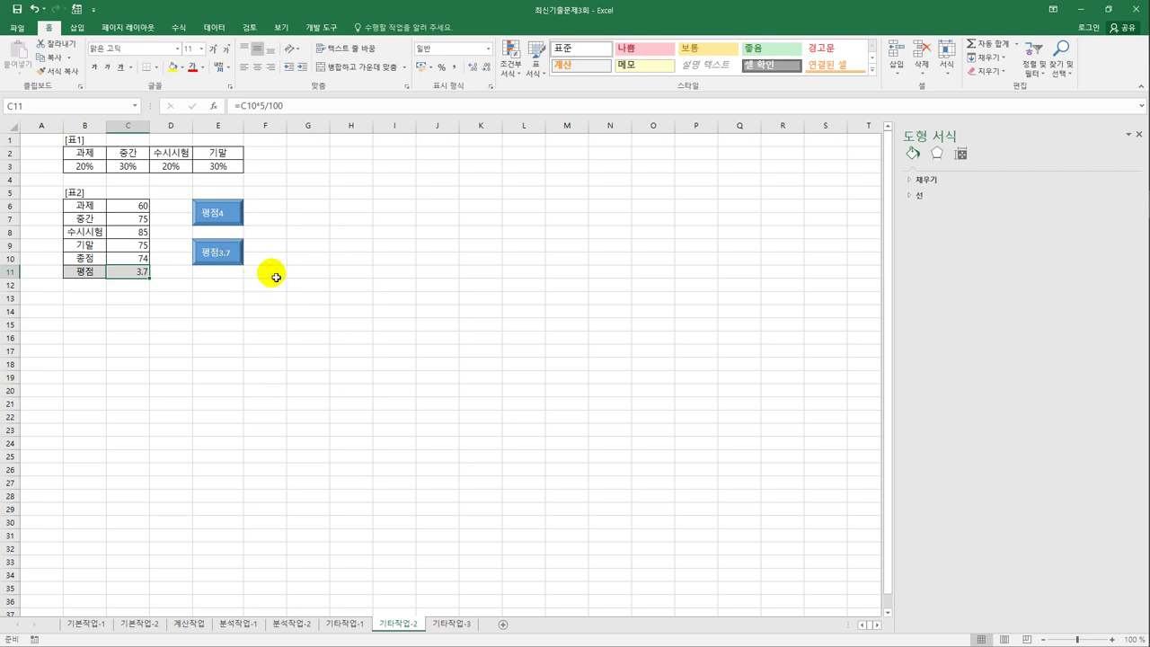
- On the 기타작업-3 sheet, turn on design mode and open the Click procedure of the 판매내역입력 button
{"action": "left_click", "coordinate": [458, 623]}
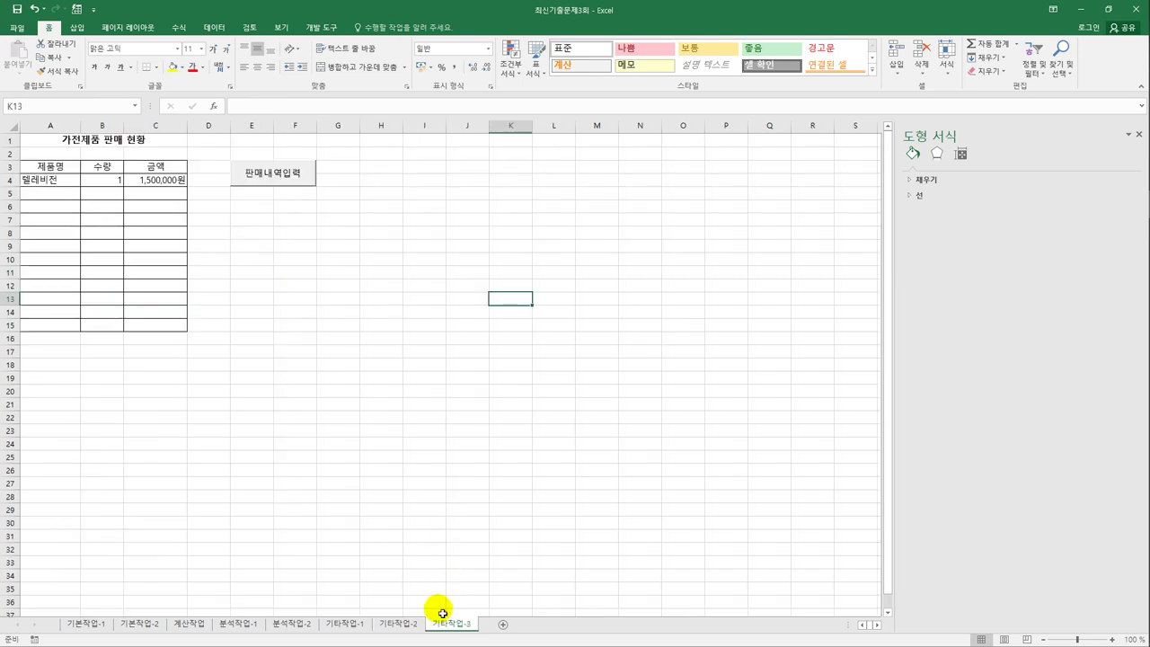
{"action": "left_click", "coordinate": [352, 274]}
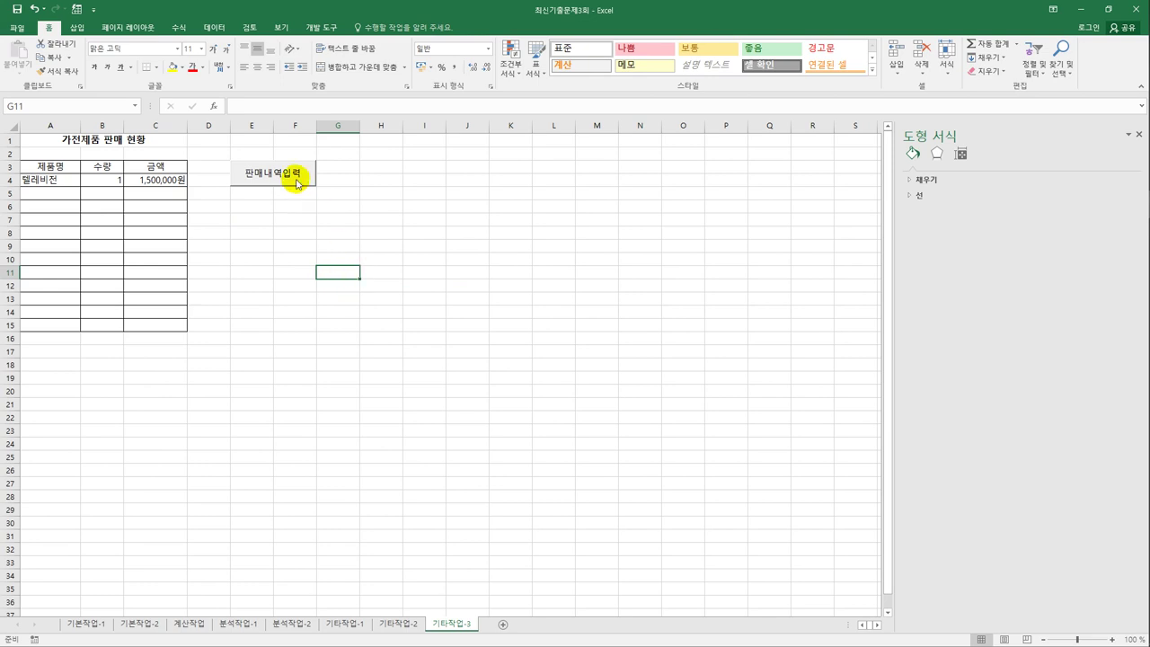
{"action": "left_click", "coordinate": [315, 27]}
{"action": "left_click", "coordinate": [261, 58]}
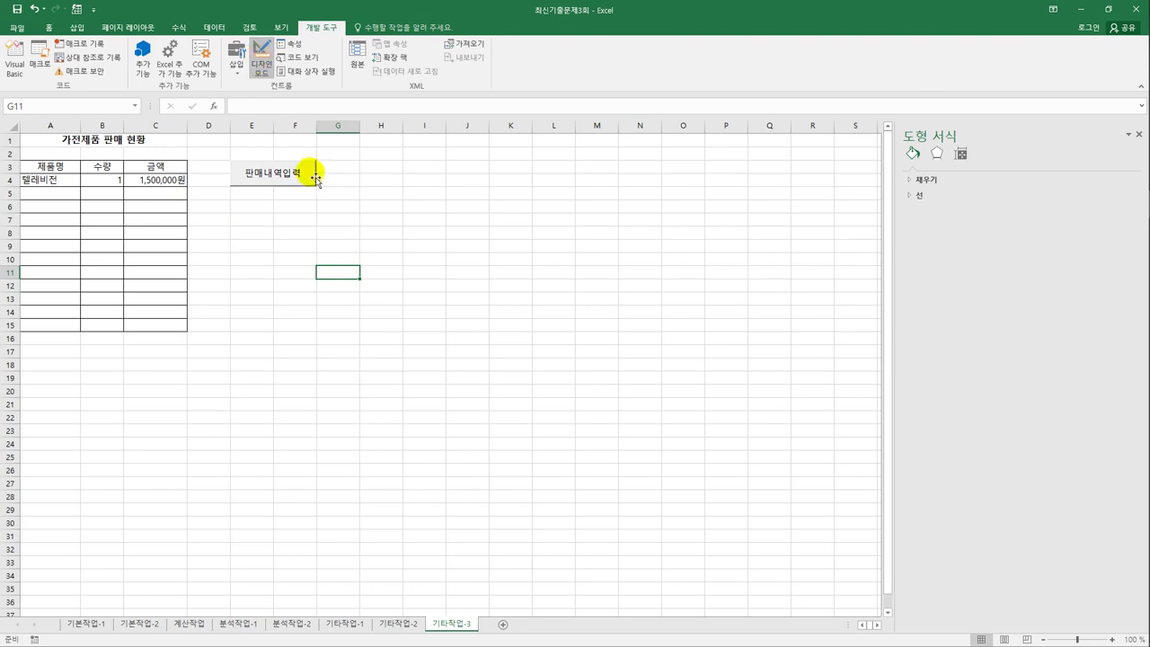
{"action": "left_click", "coordinate": [301, 174]}
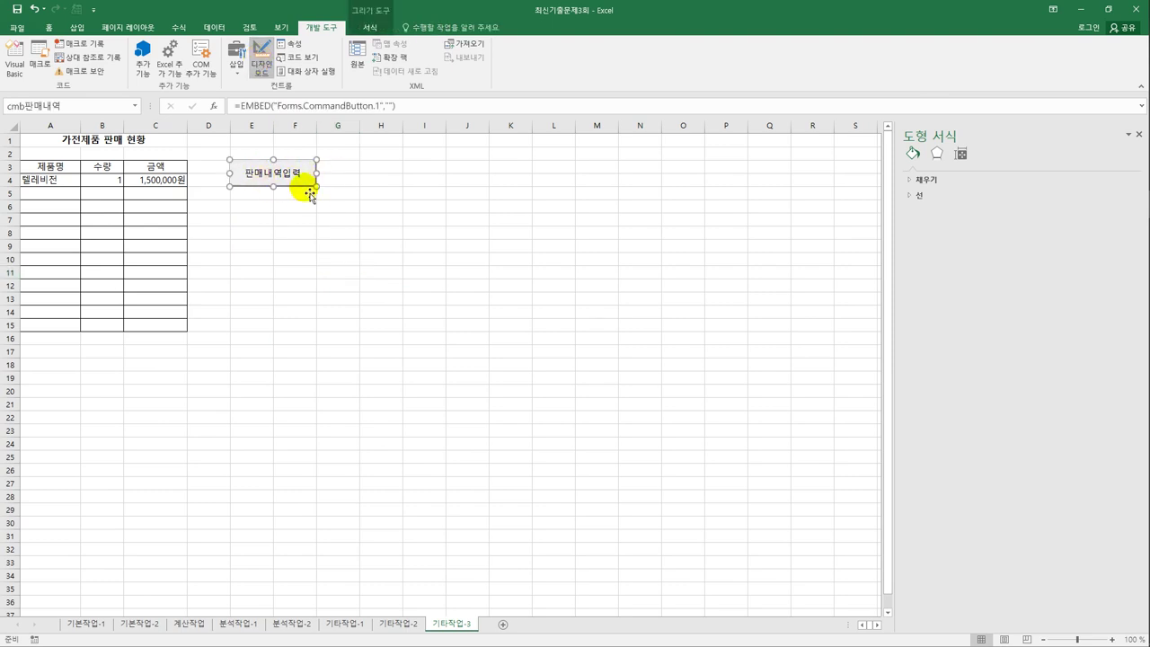
{"action": "double_click", "coordinate": [305, 181]}
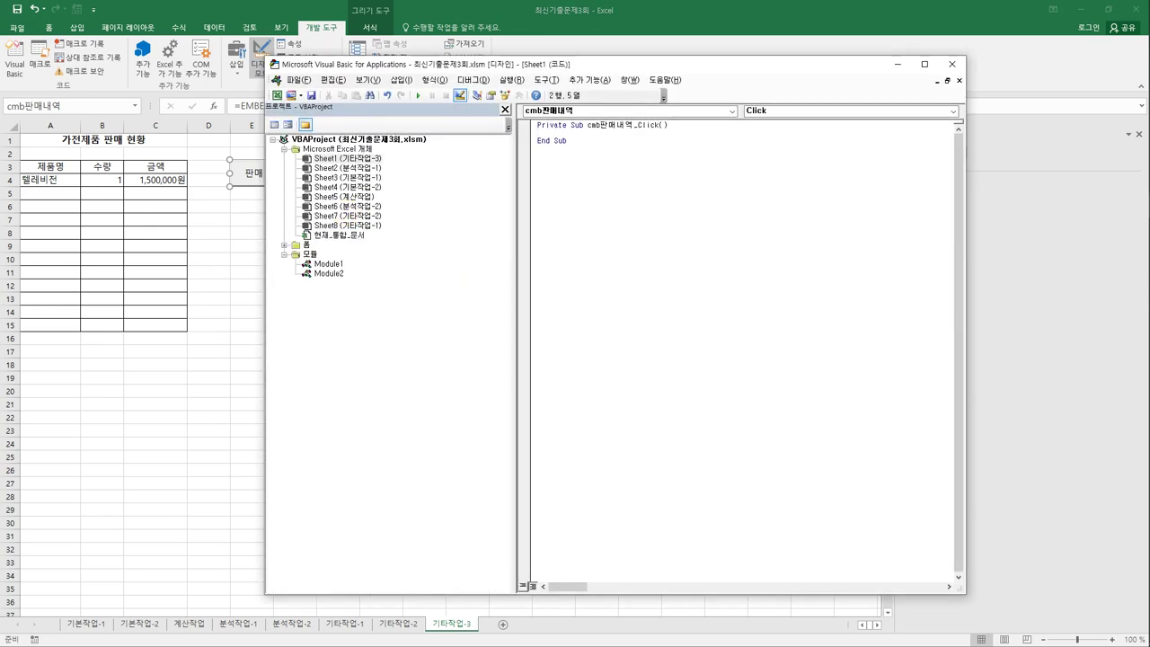
- Write the statement 판매내역입력.Show in the cmb판매내역_Click procedure
{"action": "type", "text": "판매내역입력."}
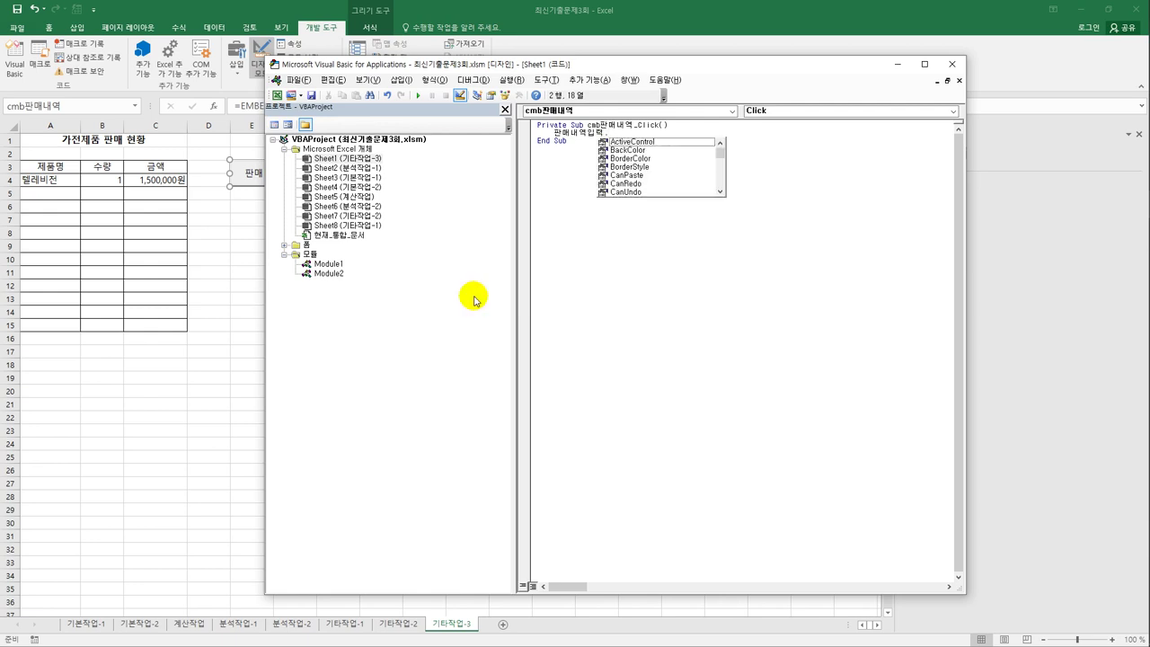
{"action": "type", "text": "sh"}
{"action": "key", "text": "Tab"}
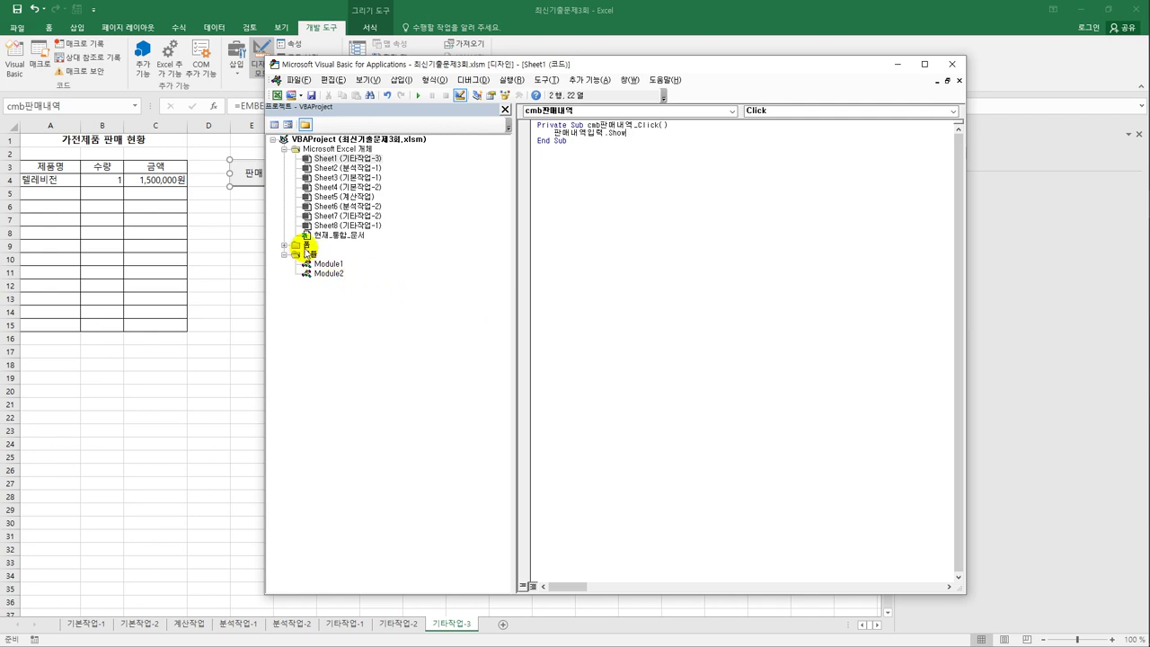
- Open the code window of the 판매내역입력 form from the project's forms folder
{"action": "double_click", "coordinate": [306, 246]}
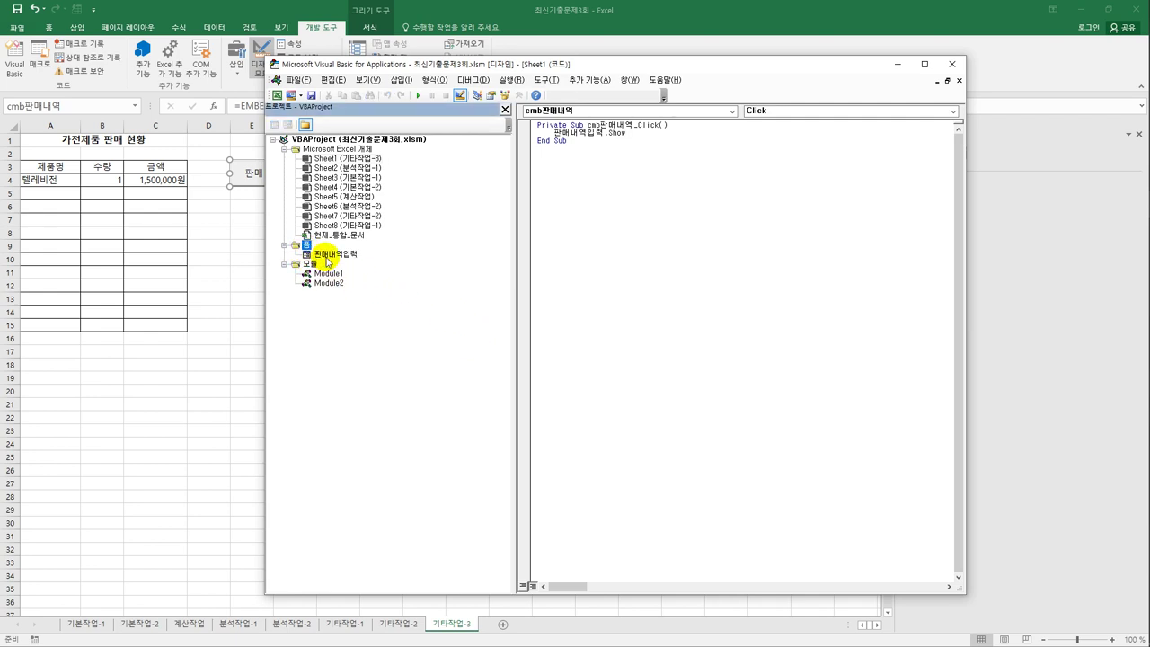
{"action": "left_click", "coordinate": [327, 255]}
{"action": "left_click", "coordinate": [274, 124]}
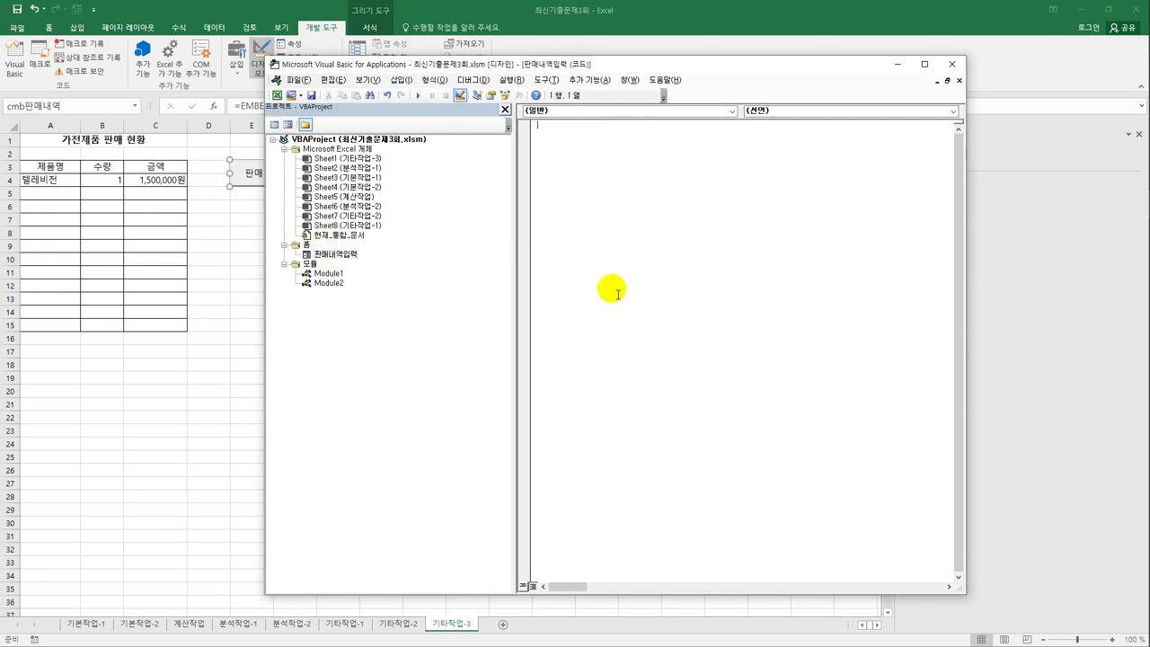
- Create the Initialize event procedure of the UserForm in the 판매내역입력 code window
{"action": "left_click", "coordinate": [662, 110]}
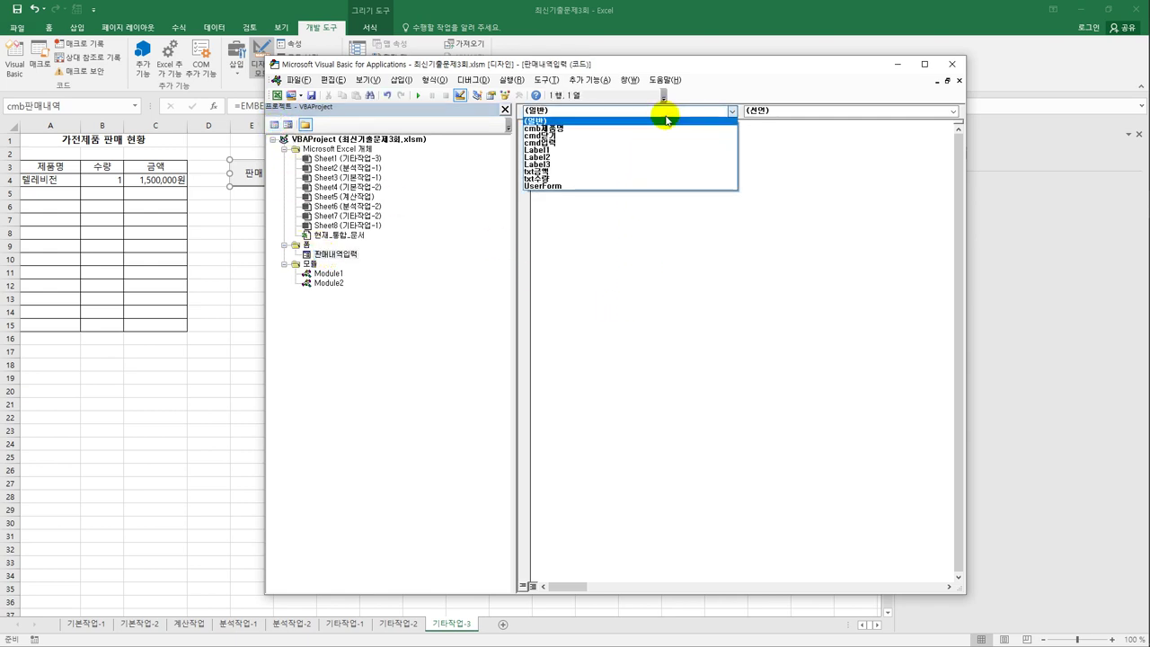
{"action": "left_click", "coordinate": [650, 185]}
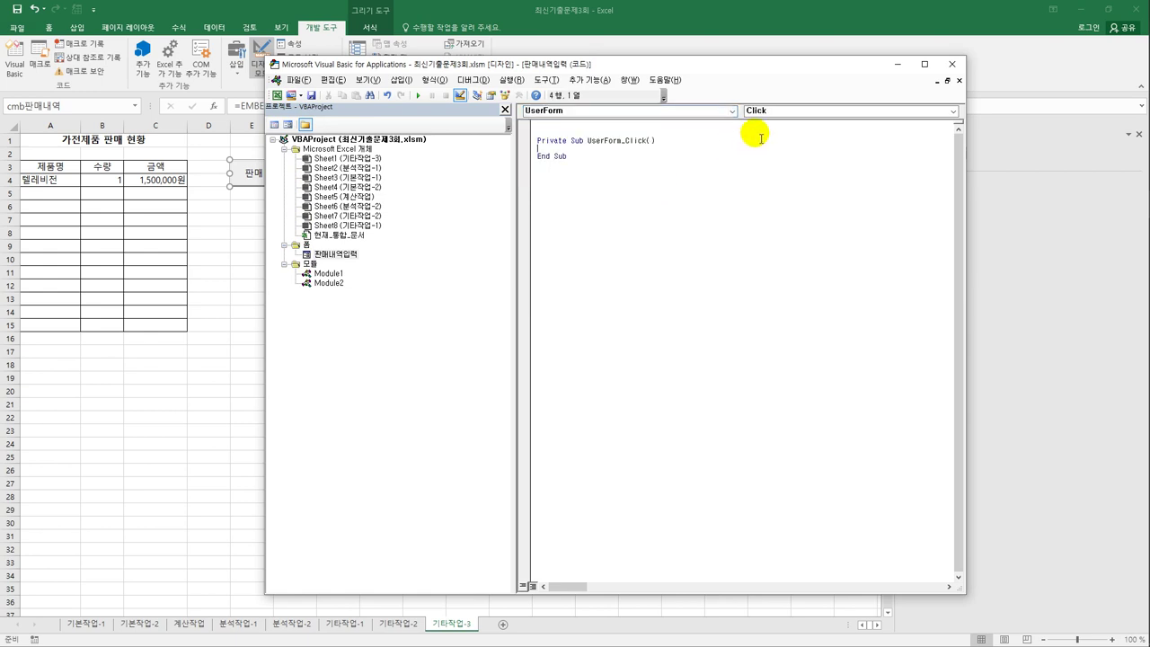
{"action": "left_click", "coordinate": [760, 110]}
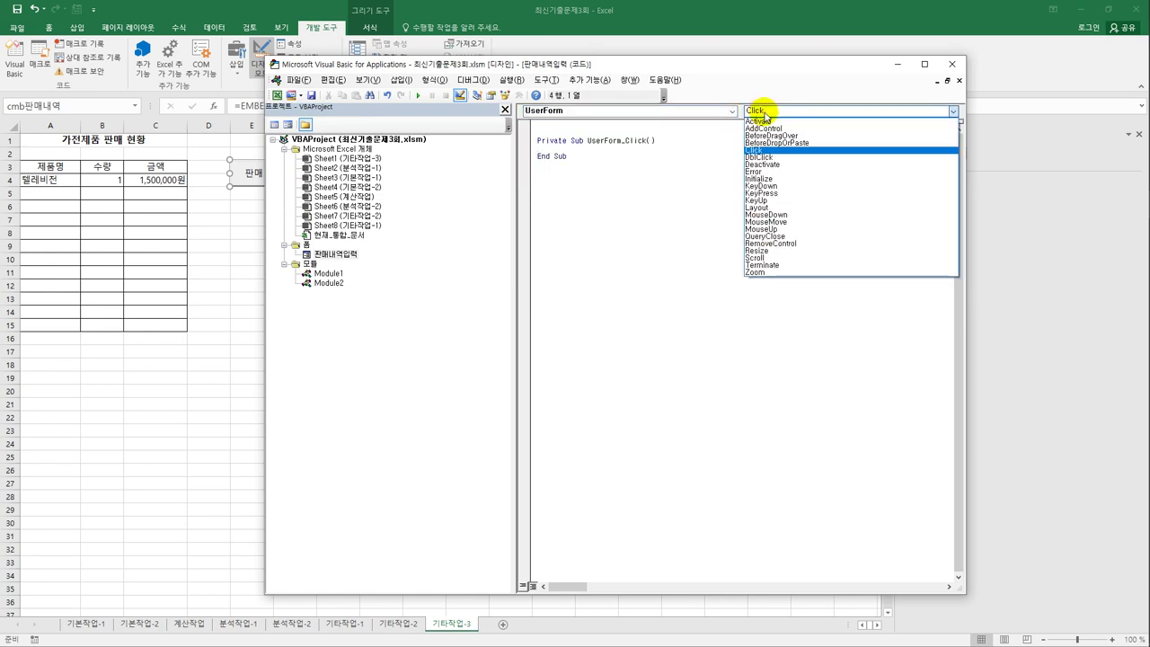
{"action": "left_click", "coordinate": [772, 179]}
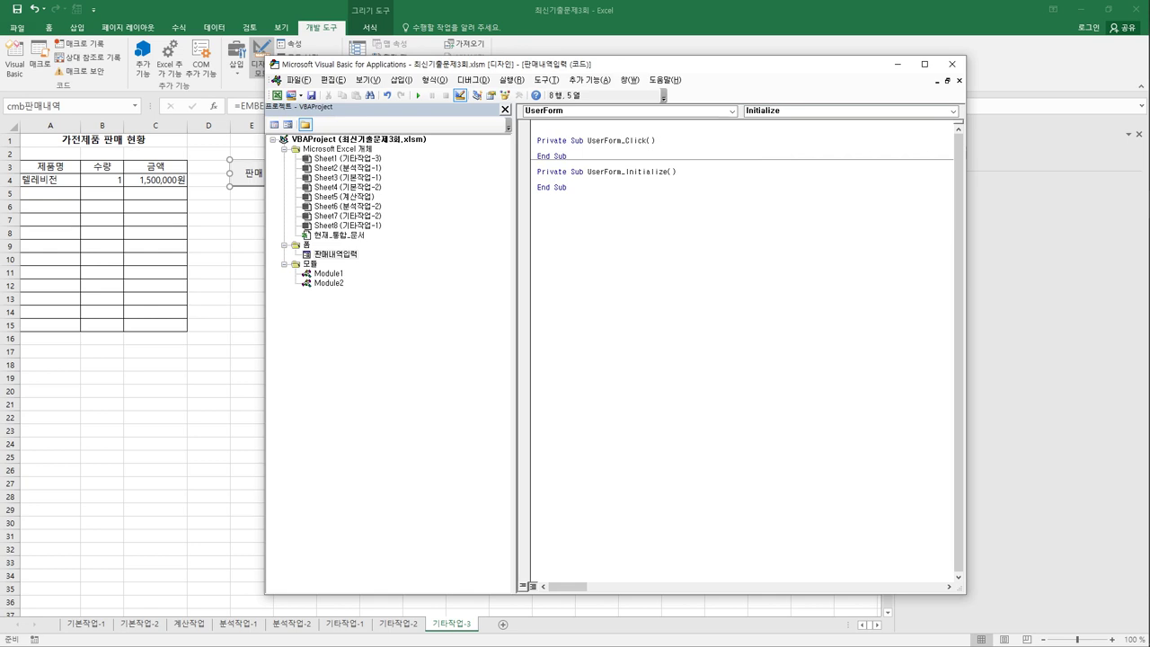
- Write the statement cmb제품명.AddItem "세탁기" in the UserForm_Initialize procedure
{"action": "type", "text": "cmb제품명."}
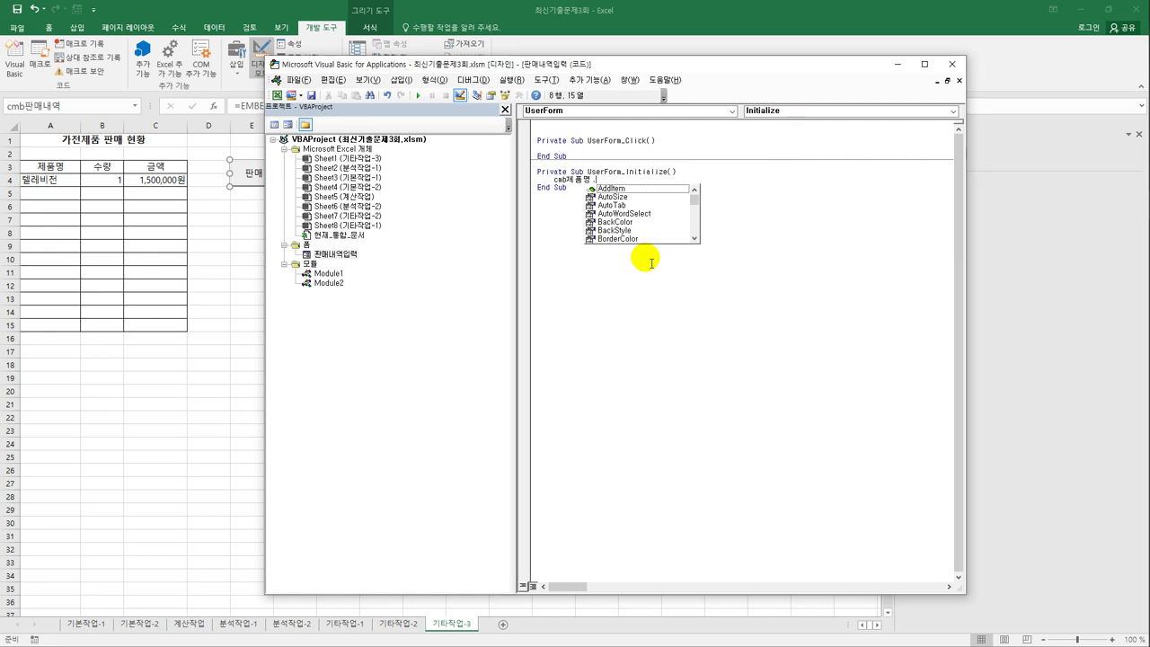
{"action": "type", "text": "a"}
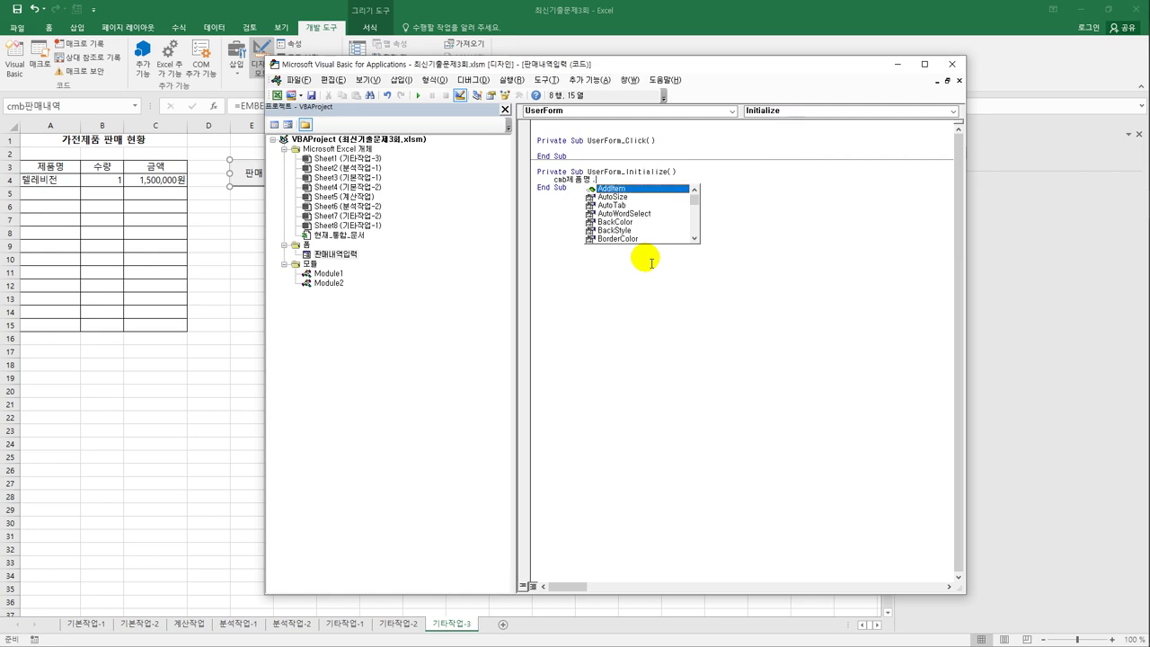
{"action": "key", "text": "Tab"}
{"action": "type", "text": "\"tp"}
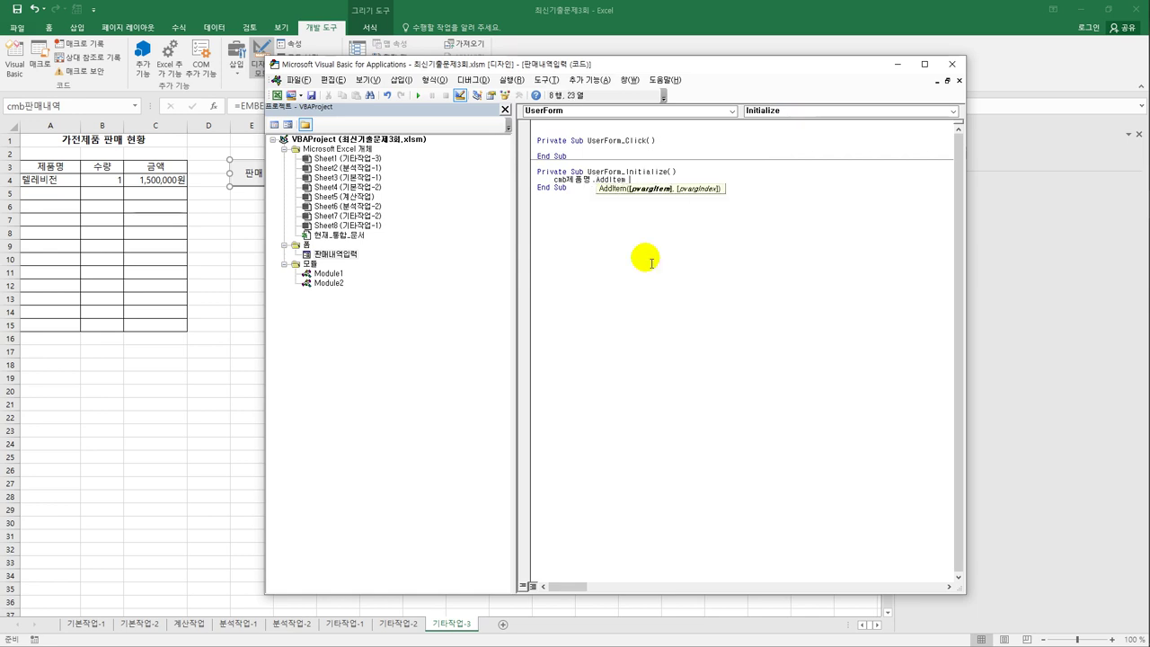
{"action": "key", "text": "BackSpace"}
{"action": "key", "text": "BackSpace"}
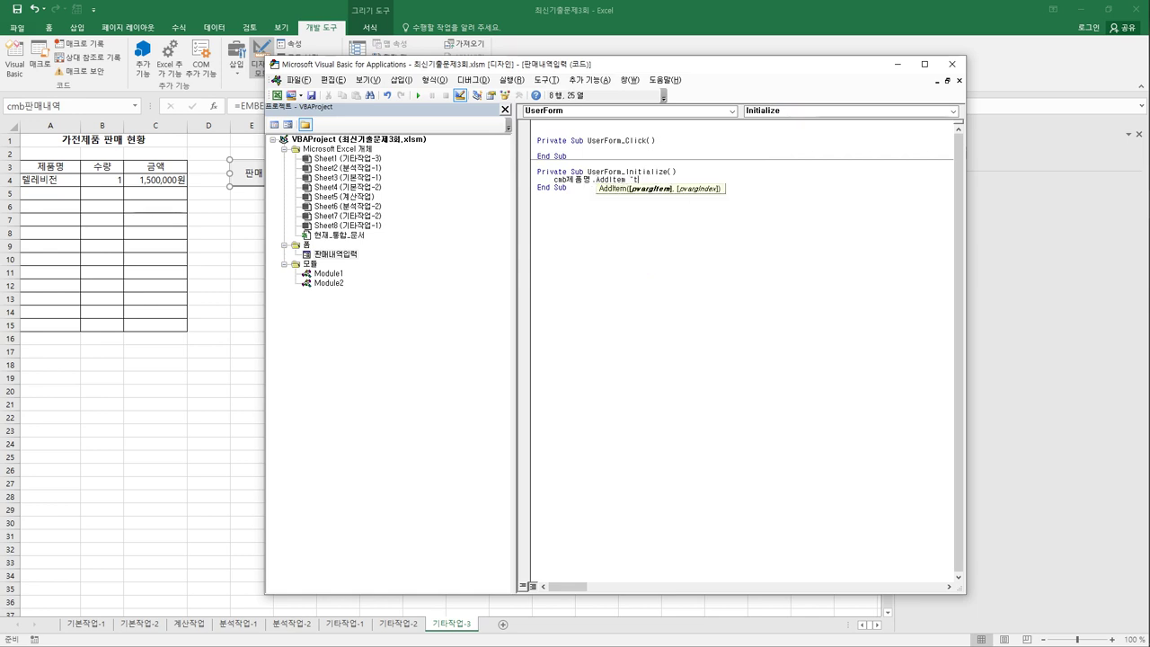
{"action": "type", "text": "세탁기\""}
{"action": "key", "text": "Return"}
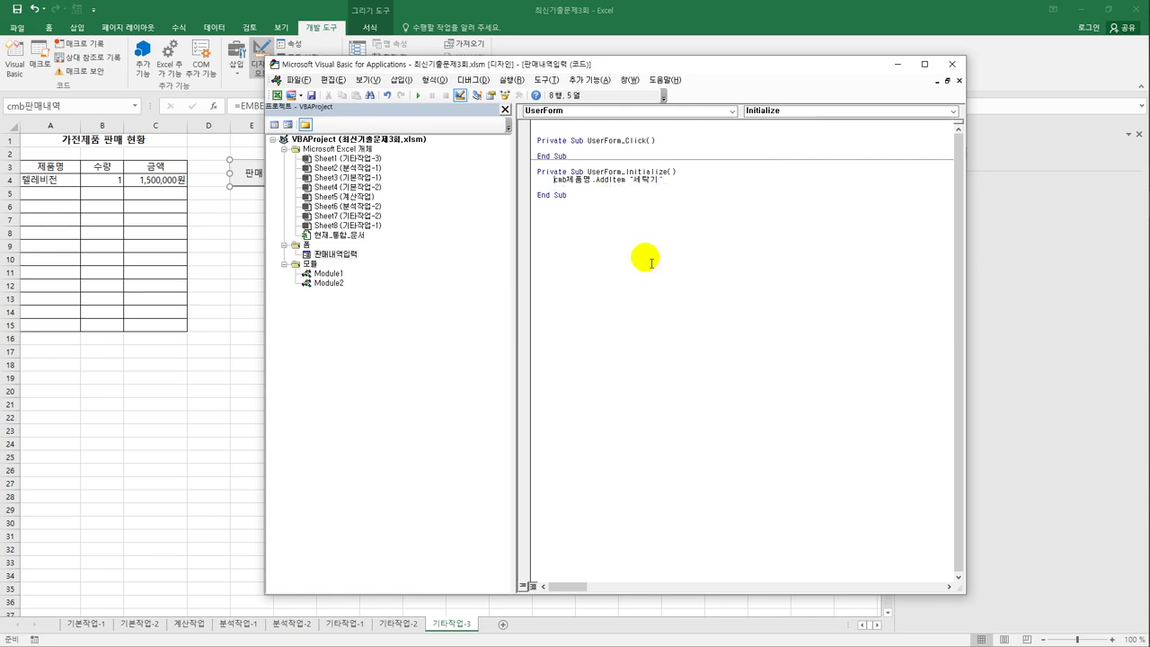
- Copy the cmb제품명.AddItem "세탁기" line and paste it four times below within UserForm_Initialize
{"action": "key", "text": "Up"}
{"action": "key", "text": "shift+End"}
{"action": "key", "text": "ctrl+c"}
{"action": "key", "text": "Down"}
{"action": "key", "text": "ctrl+v"}
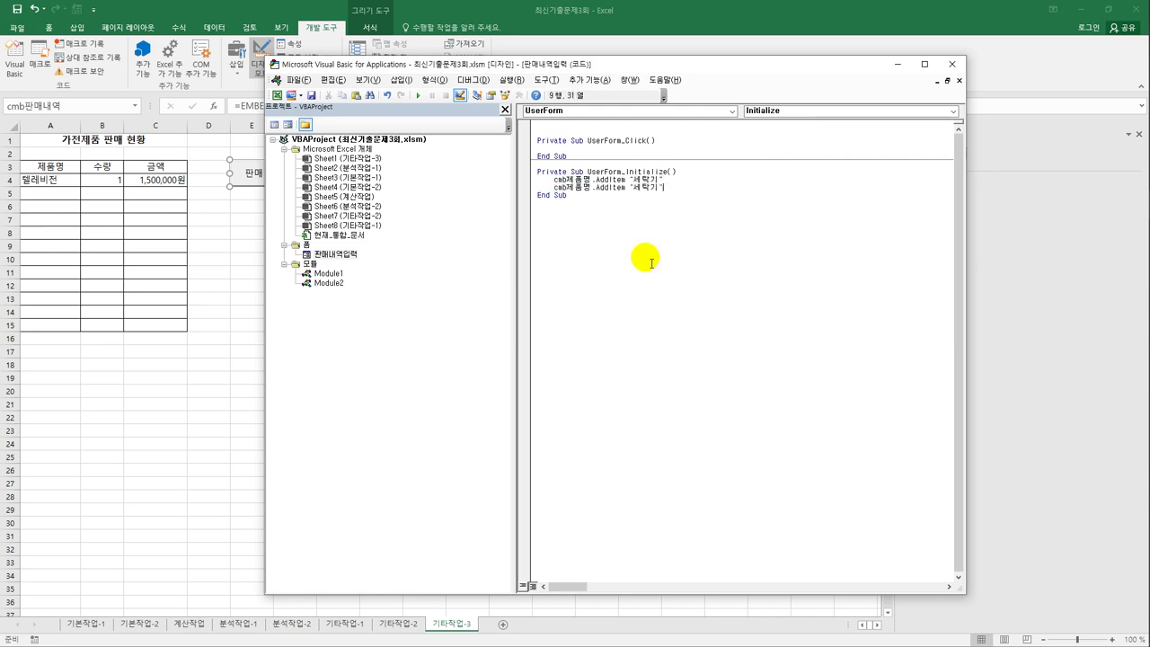
{"action": "key", "text": "Return"}
{"action": "key", "text": "ctrl+v"}
{"action": "key", "text": "Return"}
{"action": "key", "text": "ctrl+v"}
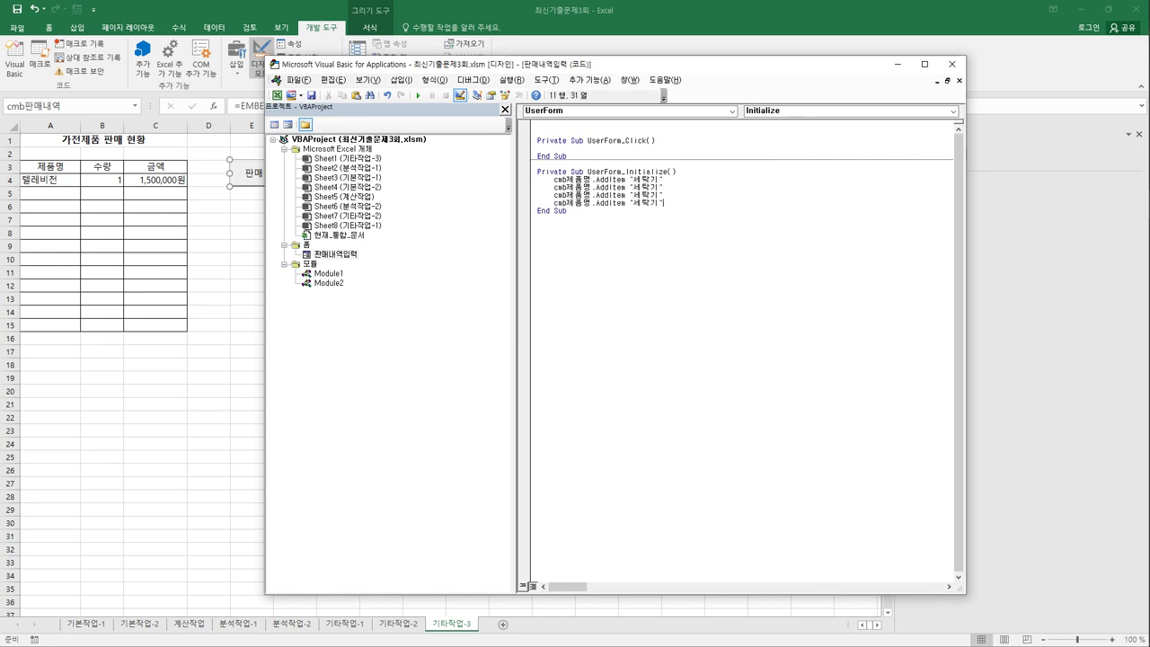
{"action": "key", "text": "Return"}
{"action": "key", "text": "ctrl+v"}
- Change the item text in the second AddItem line to 공기청정기
{"action": "left_click", "coordinate": [662, 187]}
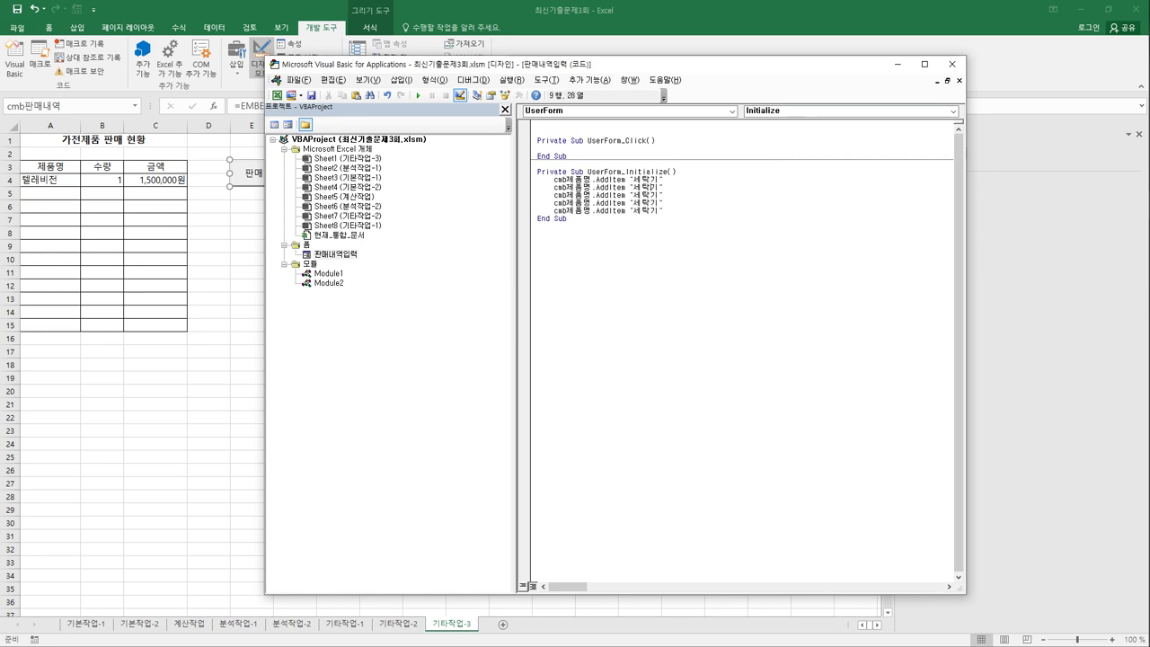
{"action": "key", "text": "shift+Right"}
{"action": "key", "text": "shift+Right"}
{"action": "key", "text": "shift+Right"}
{"action": "type", "text": "공기청정기"}
- Change the item texts in the third, fourth and fifth AddItem lines to 건조기, 냉장고 and 에어컨
{"action": "key", "text": "Down"}
{"action": "key", "text": "Left"}
{"action": "key", "text": "shift+Left"}
{"action": "key", "text": "shift+Left"}
{"action": "key", "text": "shift+Left"}
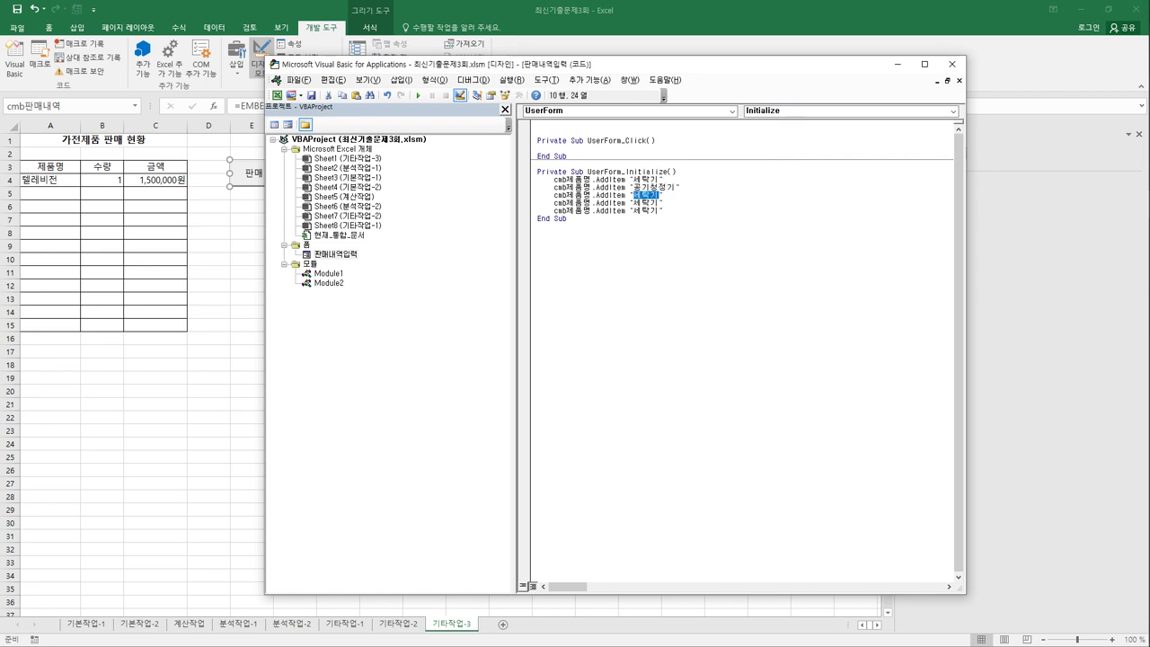
{"action": "type", "text": "건조기"}
{"action": "key", "text": "shift+Left"}
{"action": "key", "text": "shift+Left"}
{"action": "key", "text": "shift+Left"}
{"action": "type", "text": "냉장고"}
{"action": "key", "text": "shift+Left"}
{"action": "key", "text": "shift+Left"}
{"action": "key", "text": "shift+Left"}
{"action": "type", "text": "에어컨"}
{"action": "left_click", "coordinate": [655, 264]}
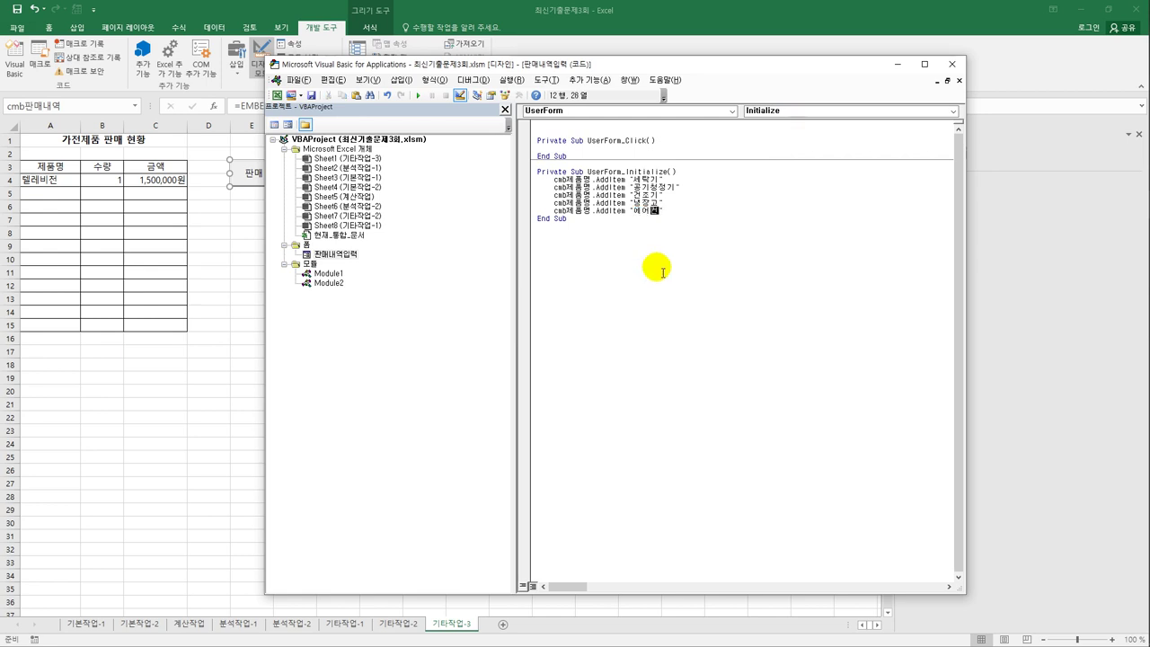
{"action": "left_click", "coordinate": [688, 404]}
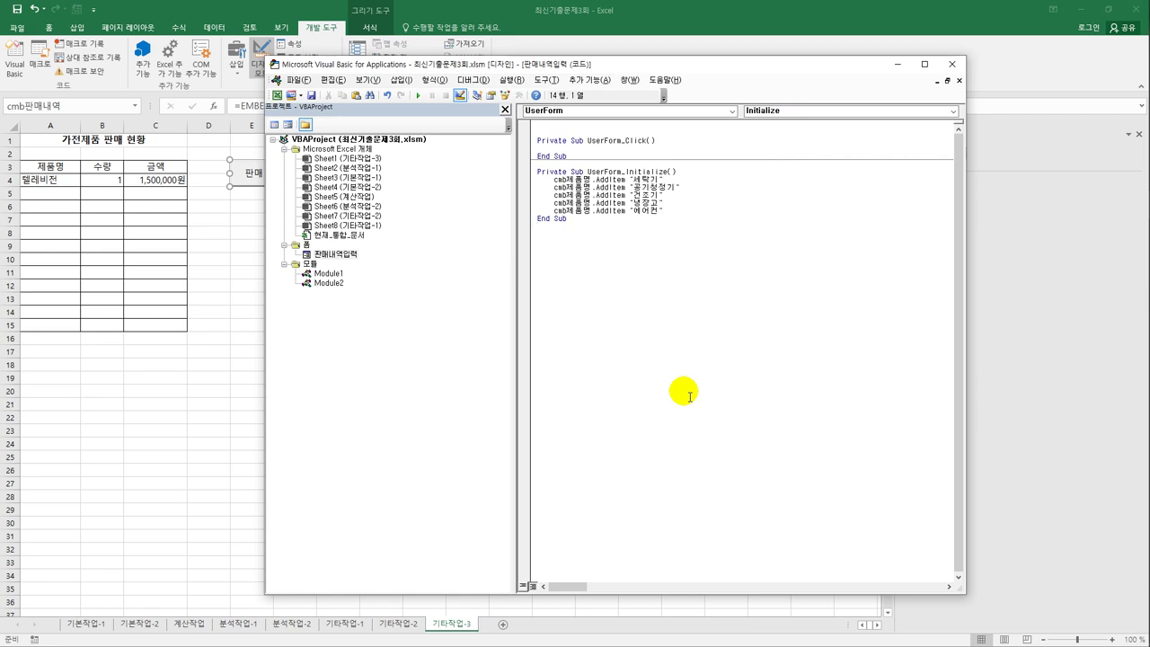
- Create the cmd닫기_Click procedure and write the statement Unload Me in it
{"action": "left_click", "coordinate": [721, 114]}
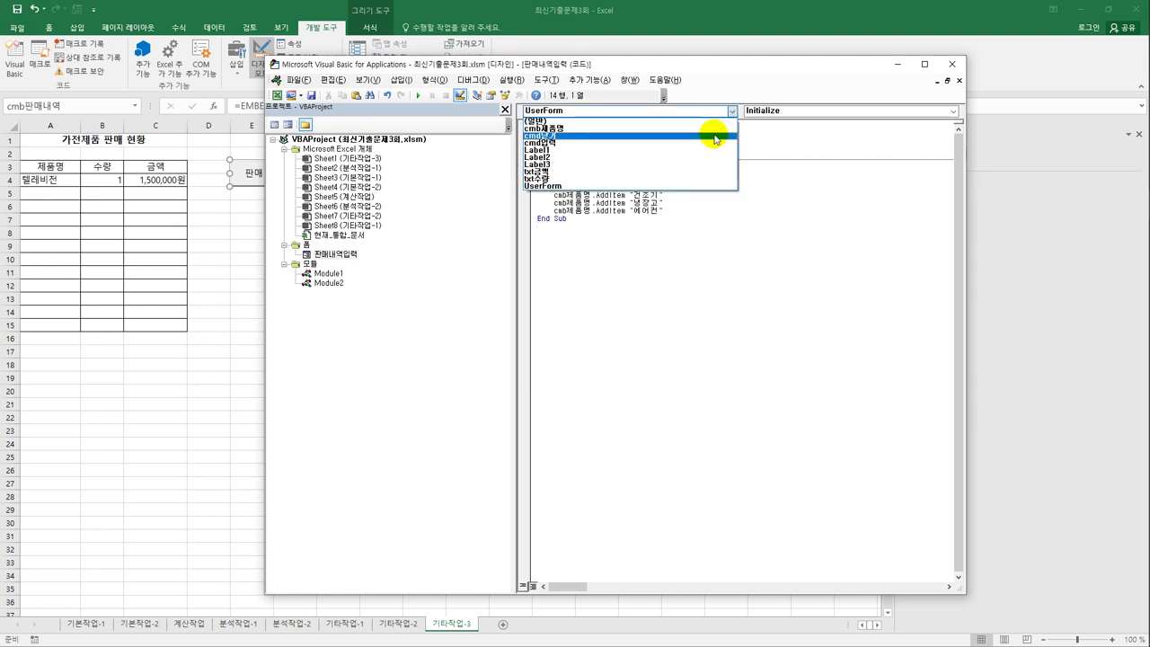
{"action": "left_click", "coordinate": [710, 135]}
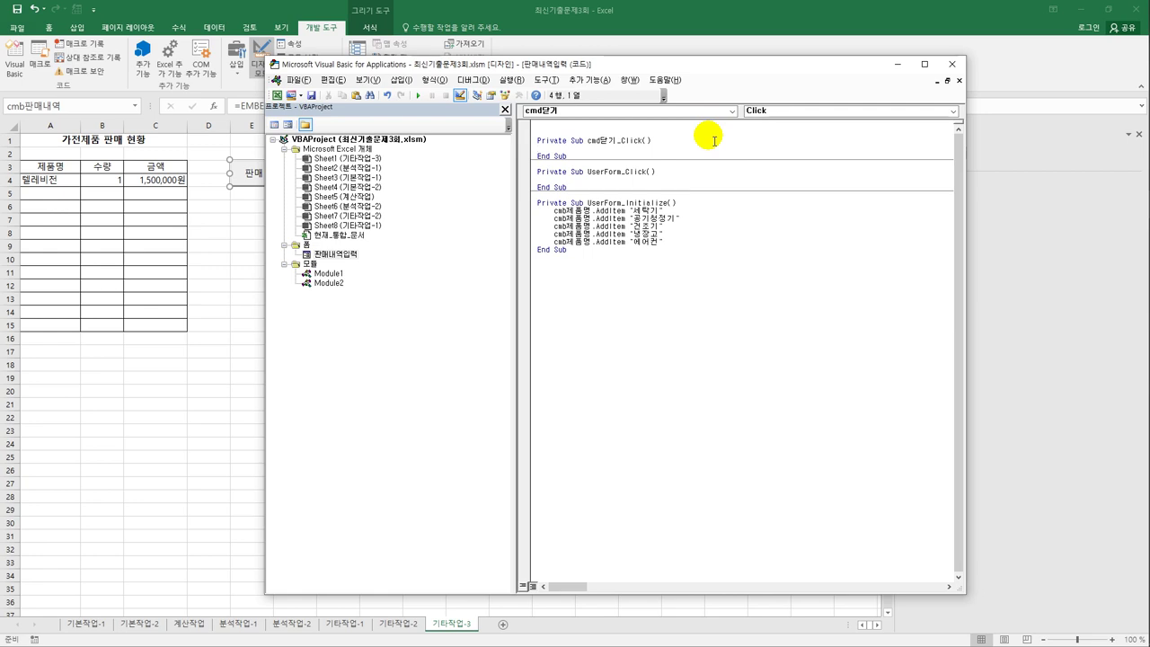
{"action": "key", "text": "Tab"}
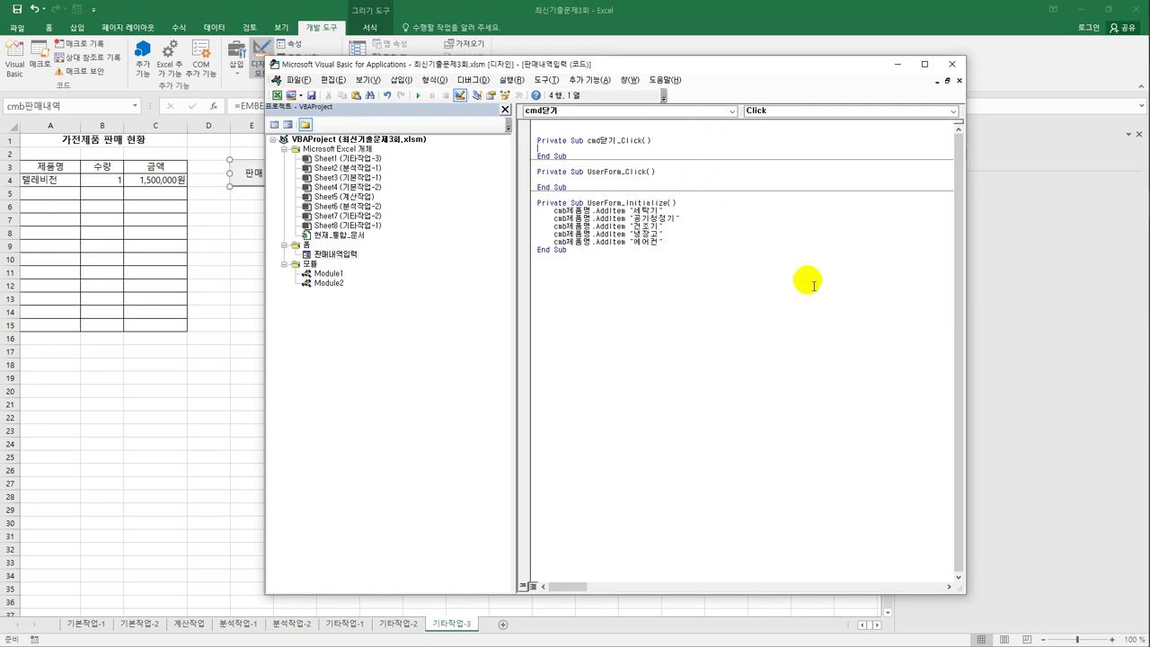
{"action": "type", "text": "ㅕunload me"}
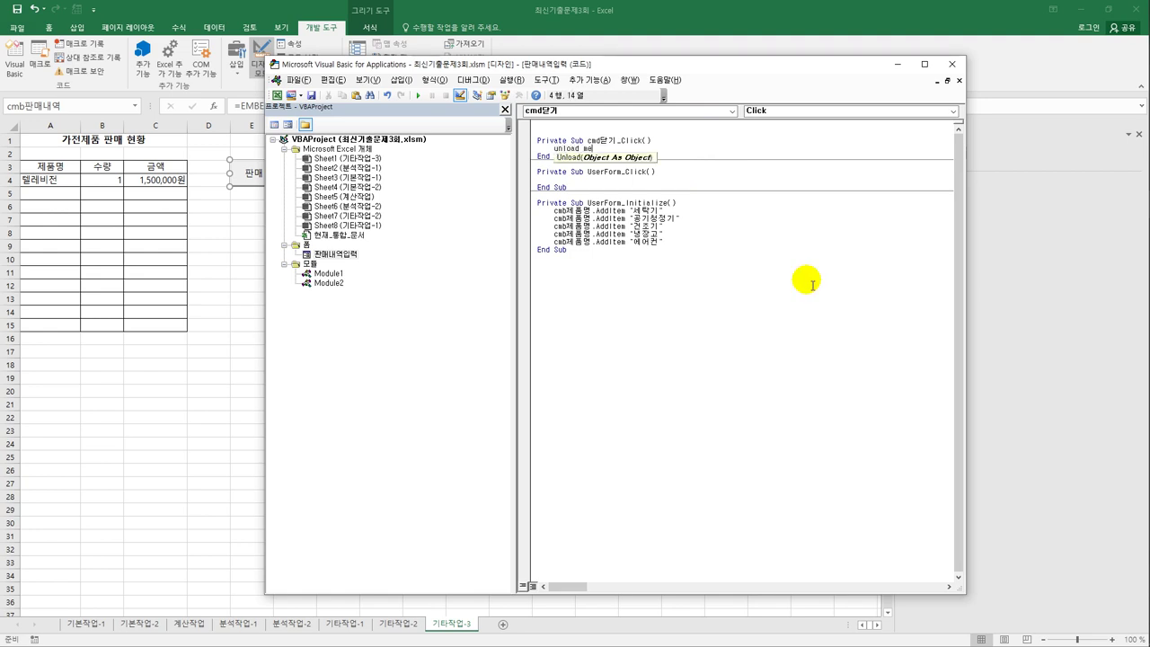
{"action": "key", "text": "Return"}
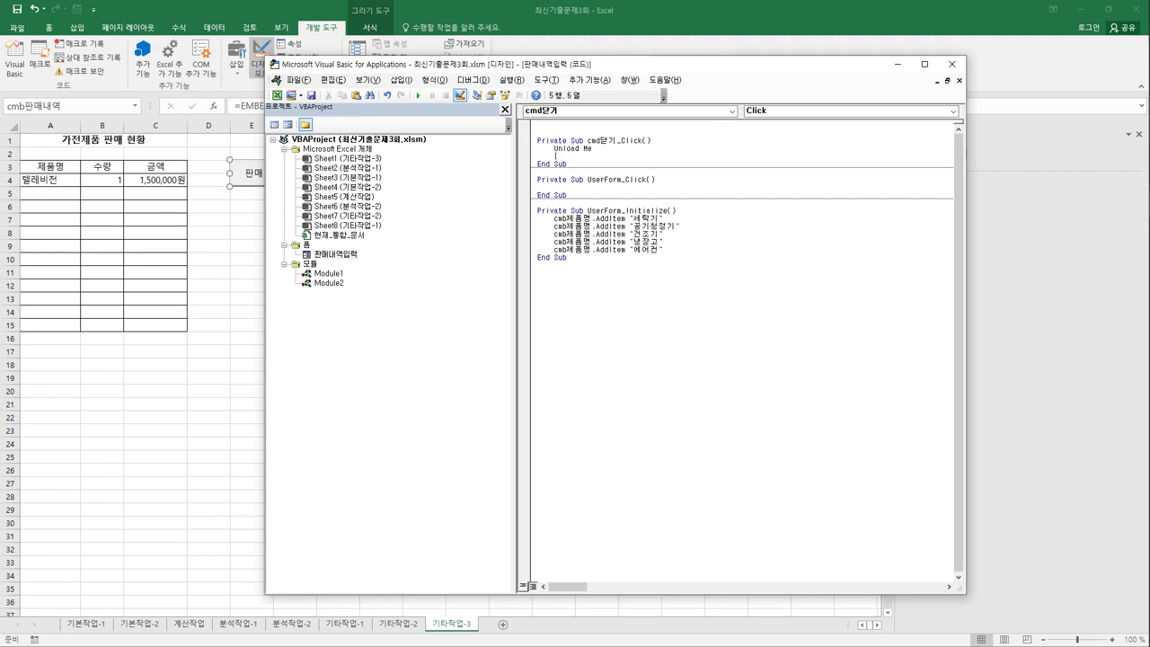
- Add the statement [A1].Font.Name = "굴림체" below Unload Me in cmd닫기_Click
{"action": "type", "text": "[A1].font.name"}
{"action": "type", "text": "=\"굴림체\""}
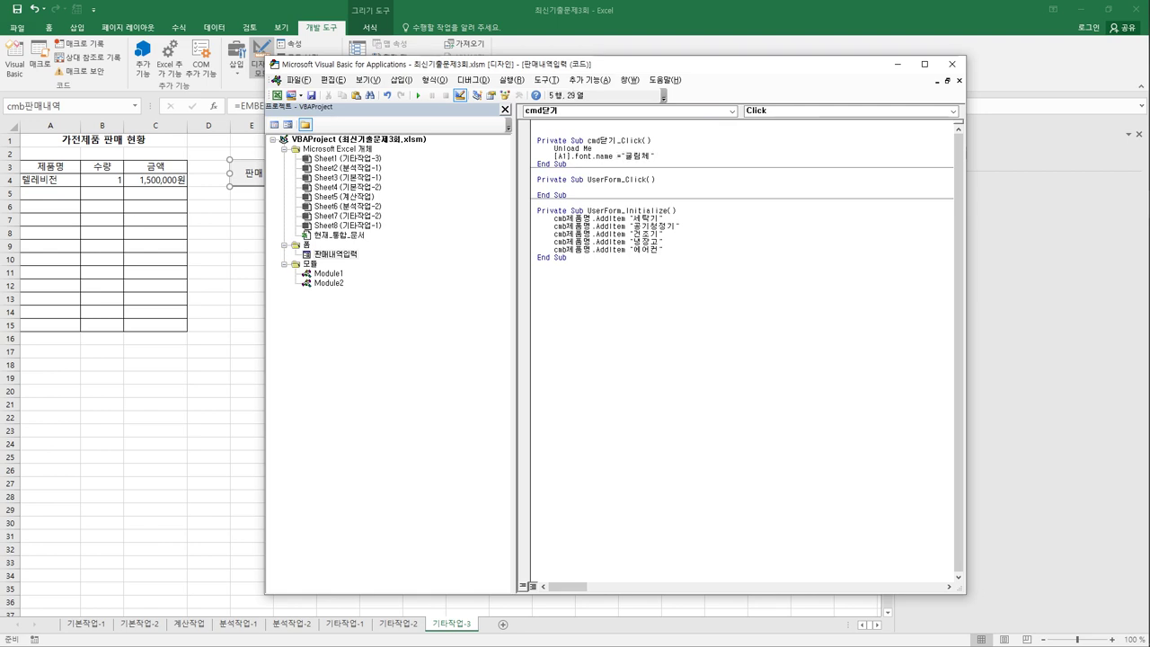
{"action": "key", "text": "Down"}
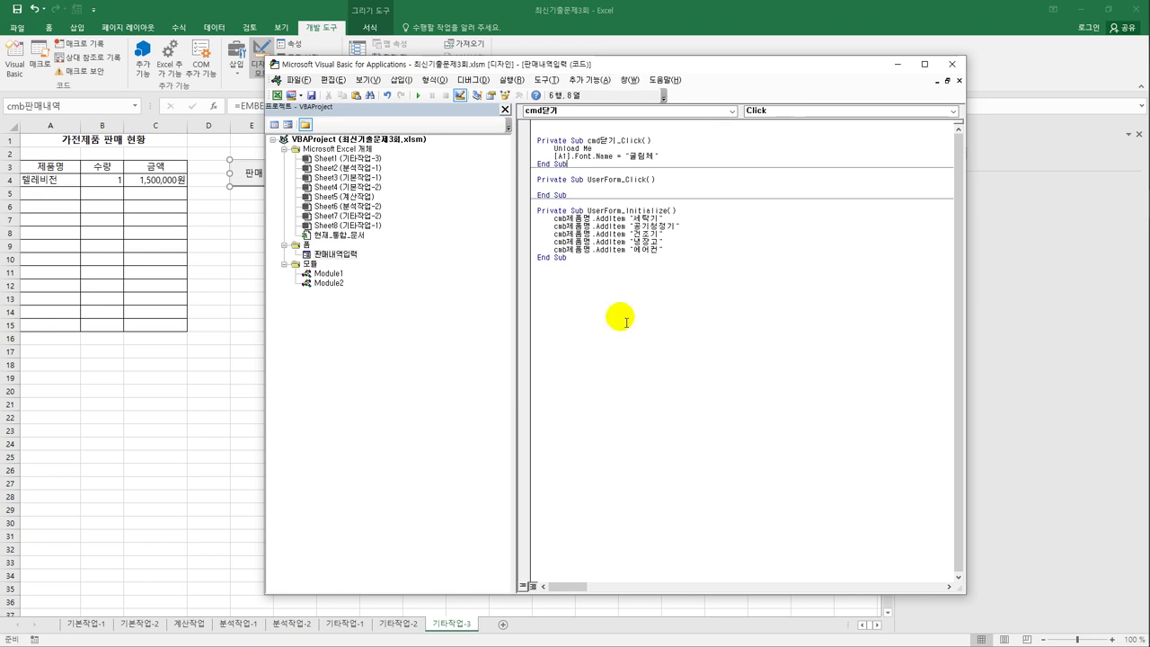
- Open the 판매내역입력 form design, show the Properties window and check the names of its 제품명, 수량 and 금액 controls
{"action": "double_click", "coordinate": [344, 254]}
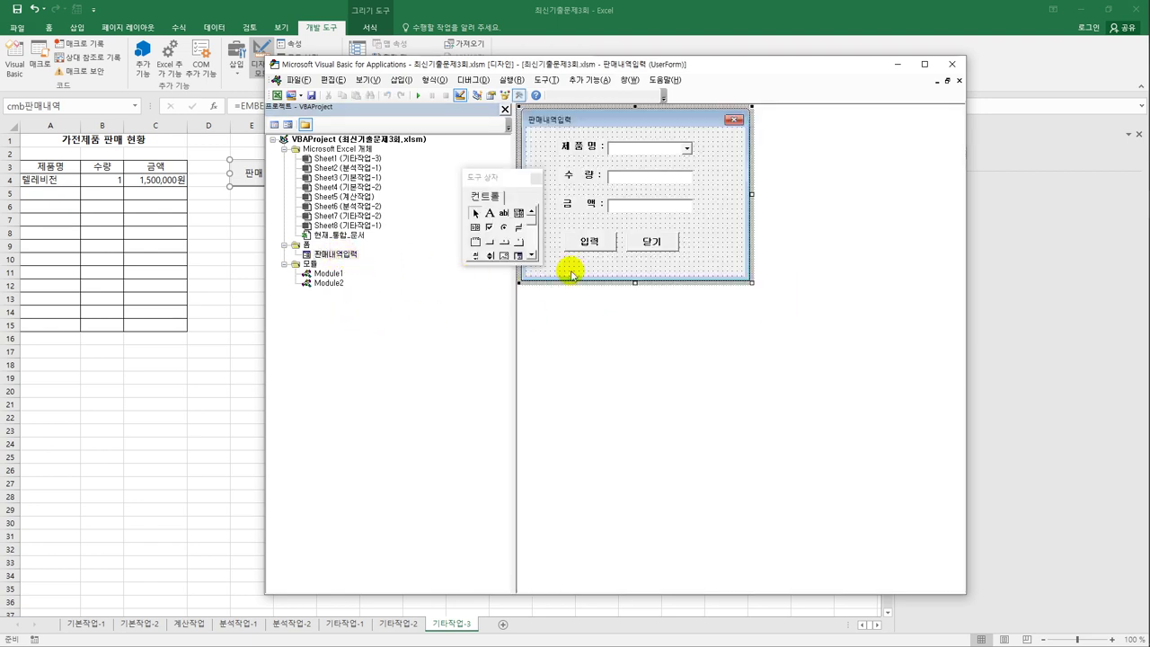
{"action": "left_click", "coordinate": [594, 243]}
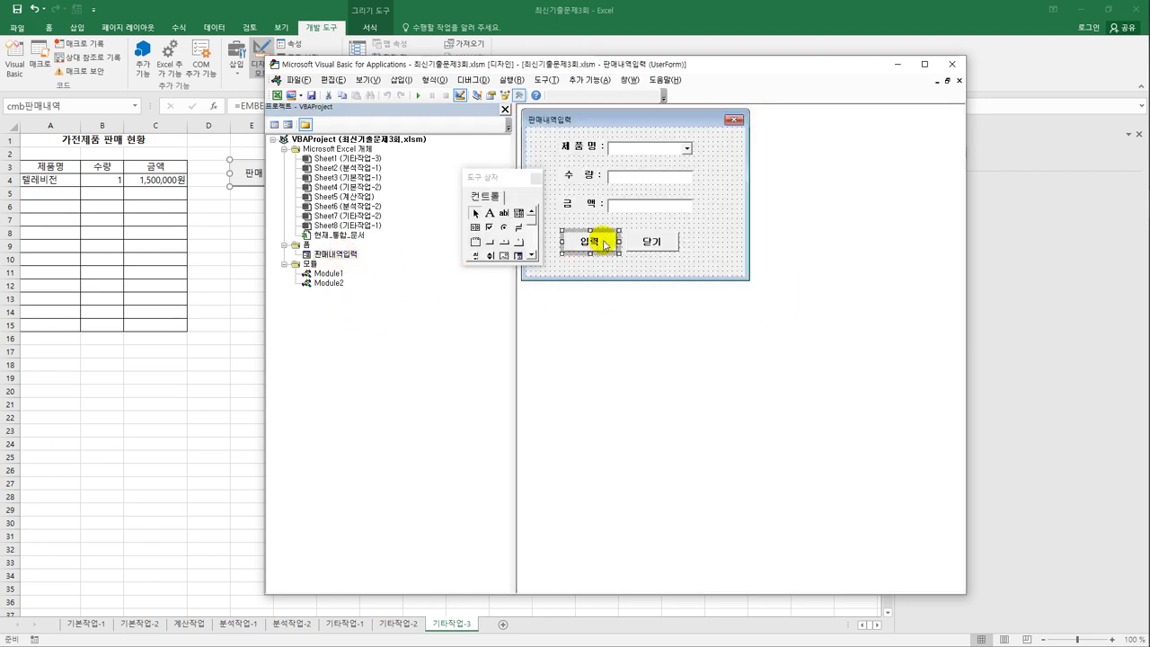
{"action": "left_click", "coordinate": [653, 149]}
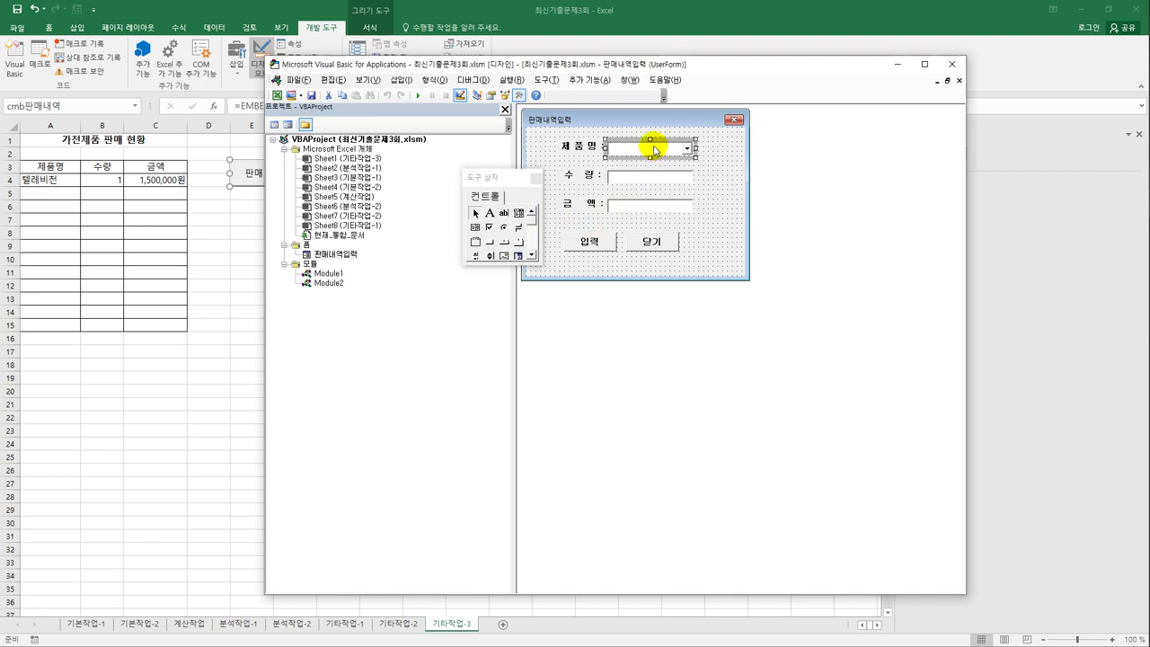
{"action": "left_click", "coordinate": [370, 80]}
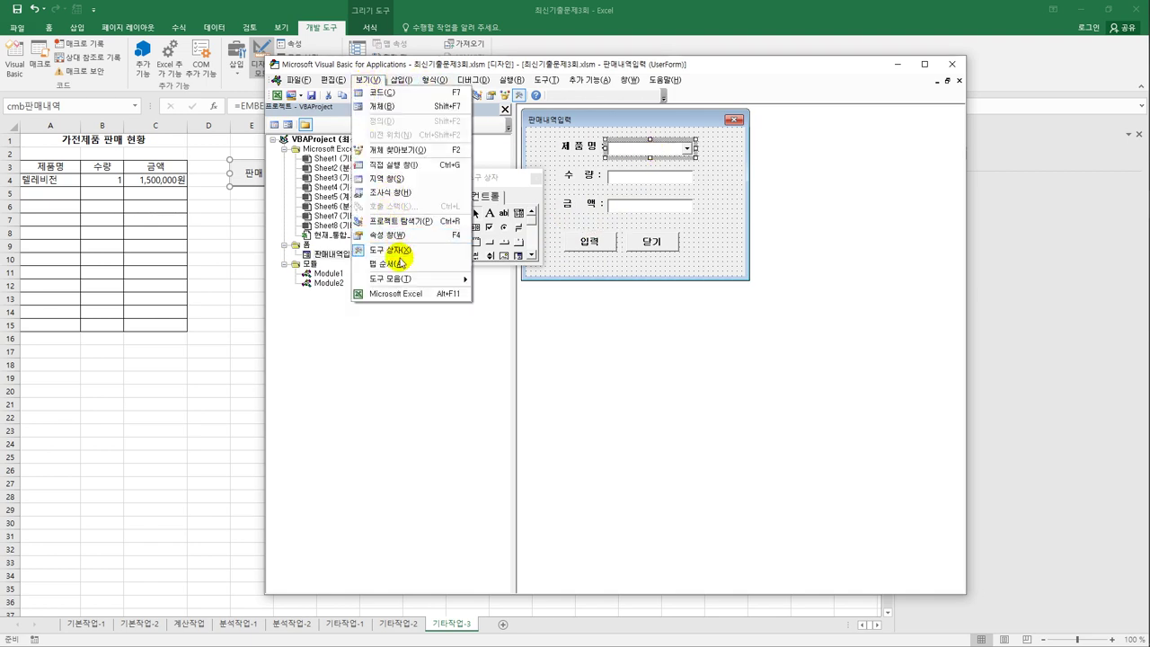
{"action": "left_click", "coordinate": [388, 234]}
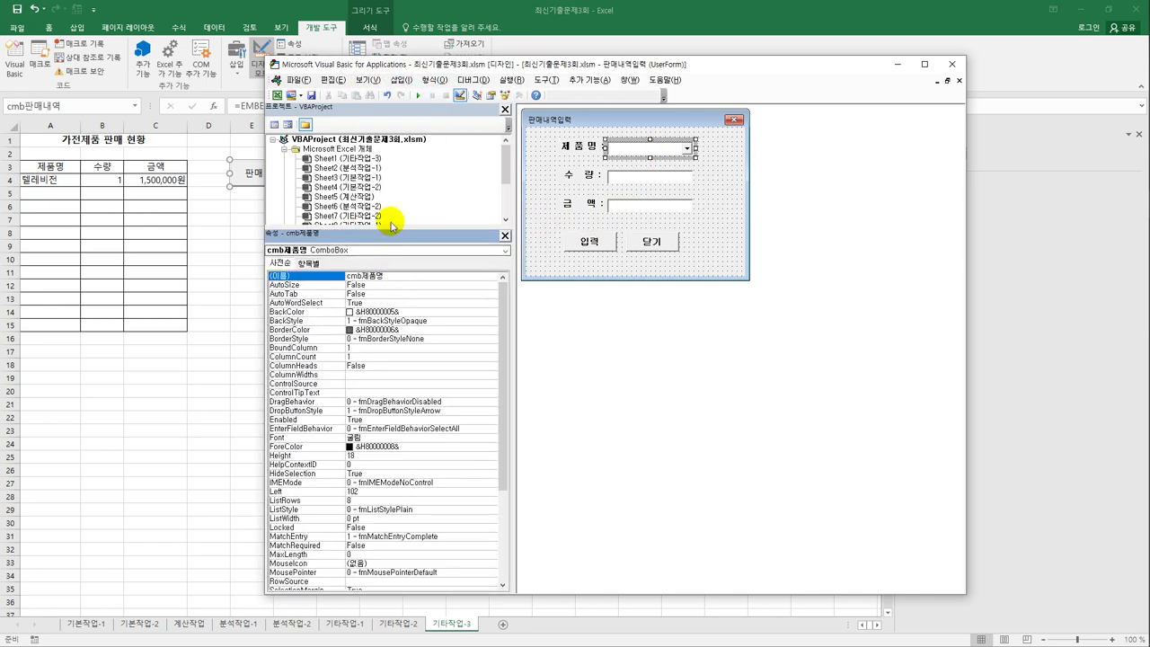
{"action": "left_click_drag", "start_coordinate": [392, 230], "coordinate": [406, 321]}
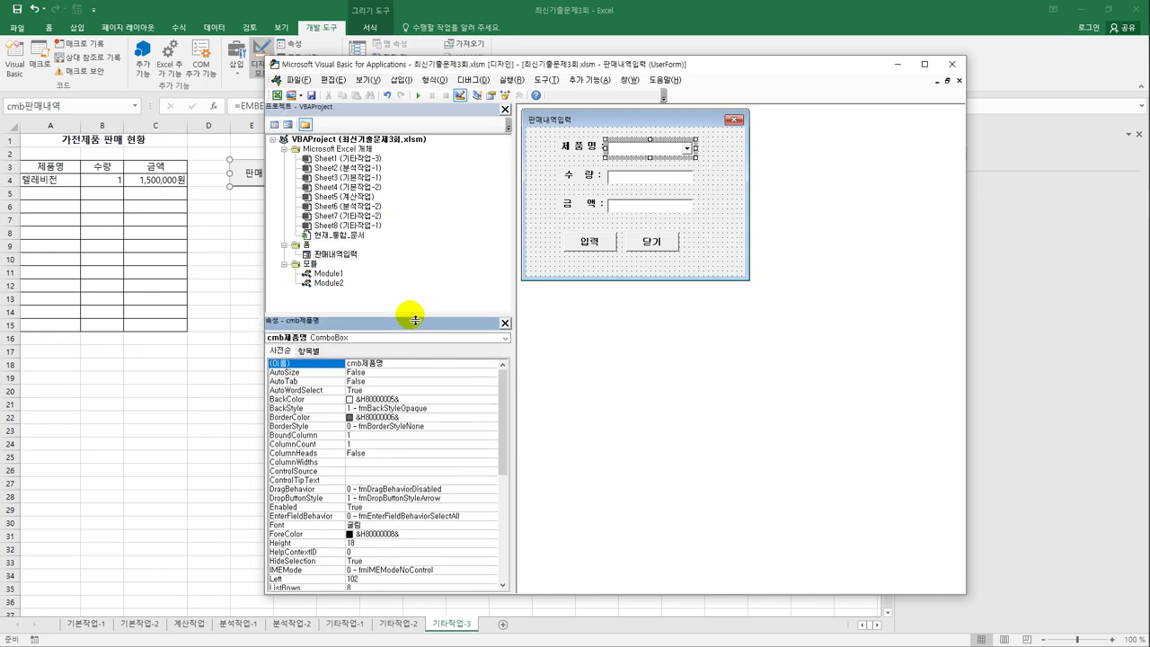
{"action": "left_click", "coordinate": [651, 183]}
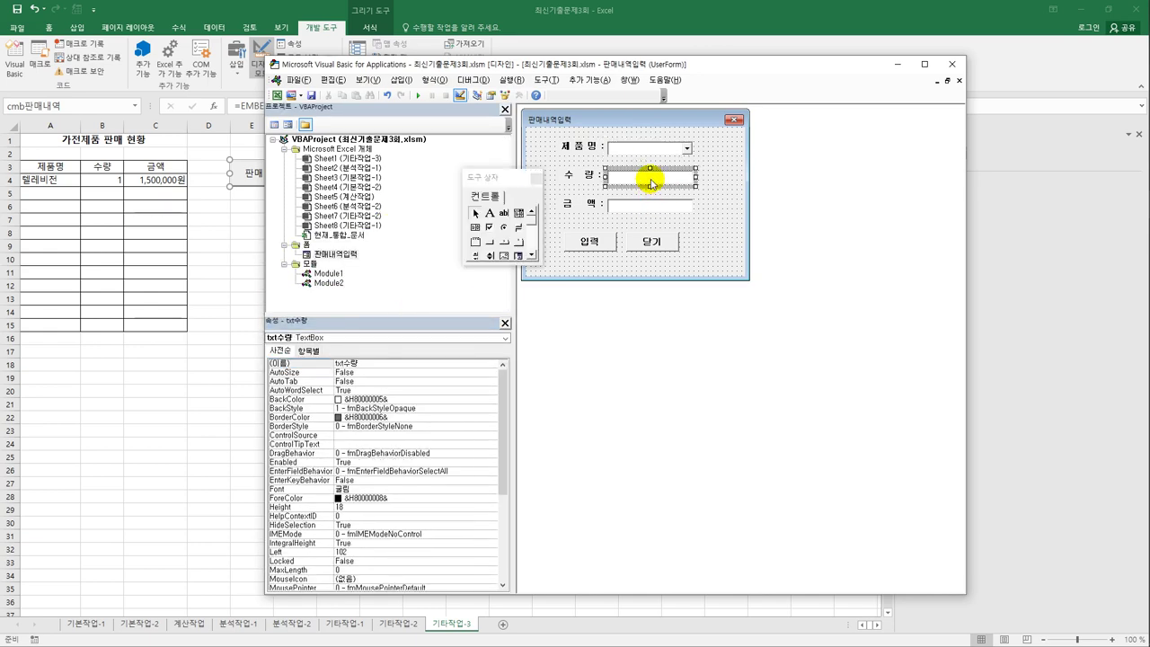
{"action": "left_click", "coordinate": [645, 208]}
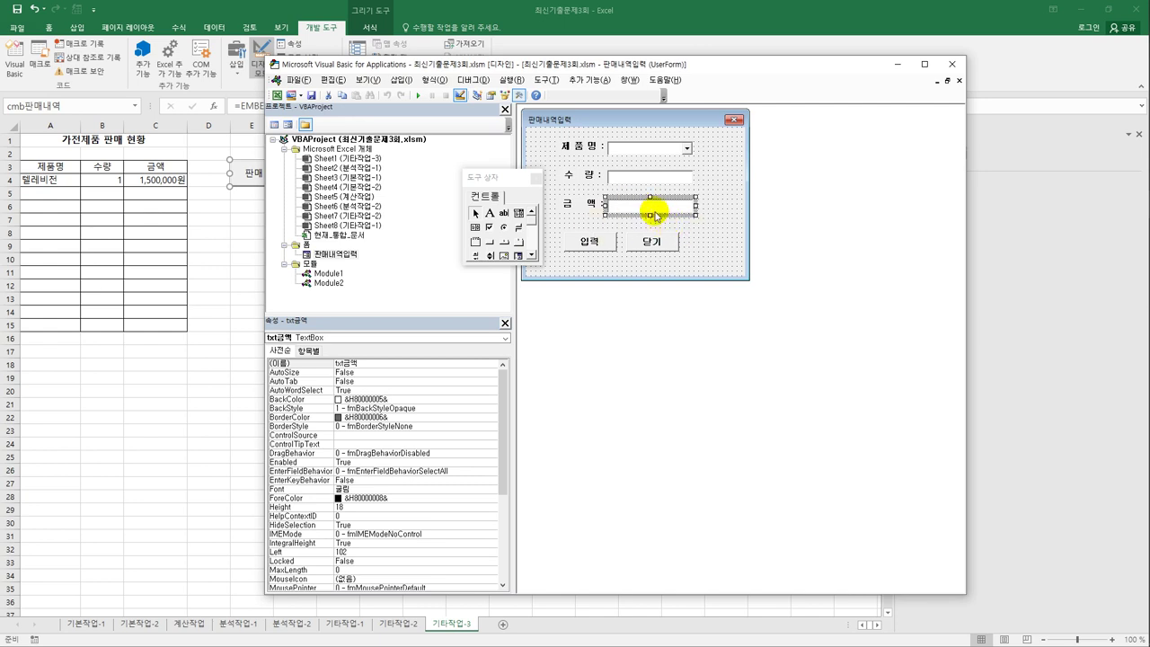
- Compare the sheet's table columns in A3:C4 with the form's 제품명, 수량 and 금액 input controls
{"action": "left_click", "coordinate": [46, 172]}
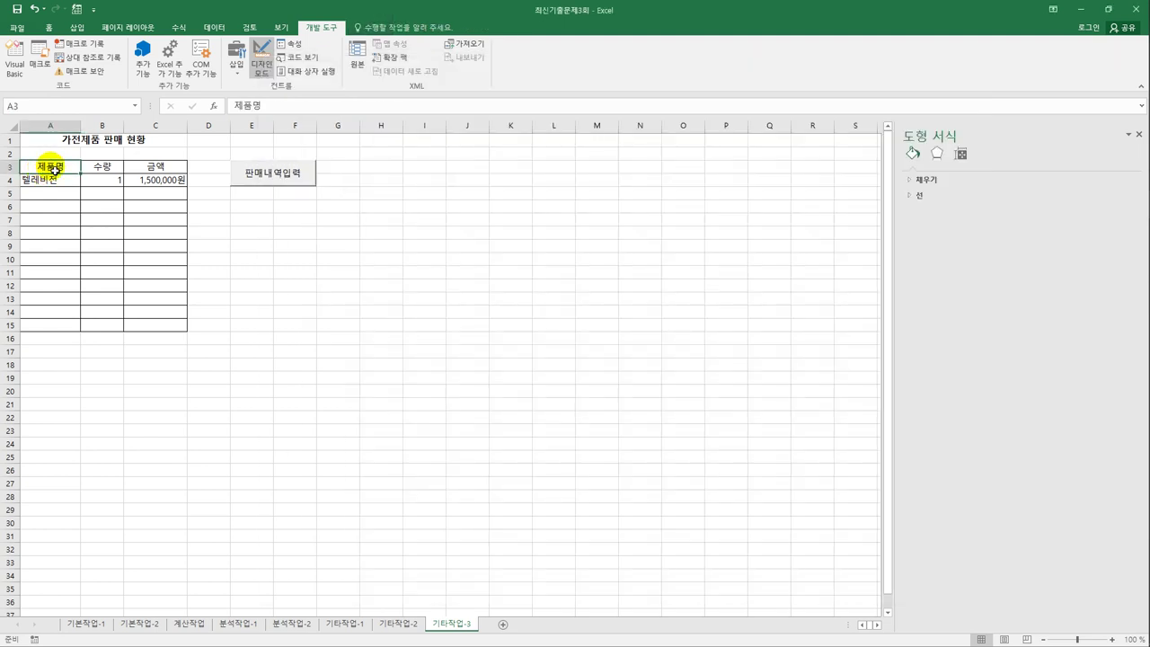
{"action": "left_click_drag", "start_coordinate": [47, 171], "coordinate": [147, 182]}
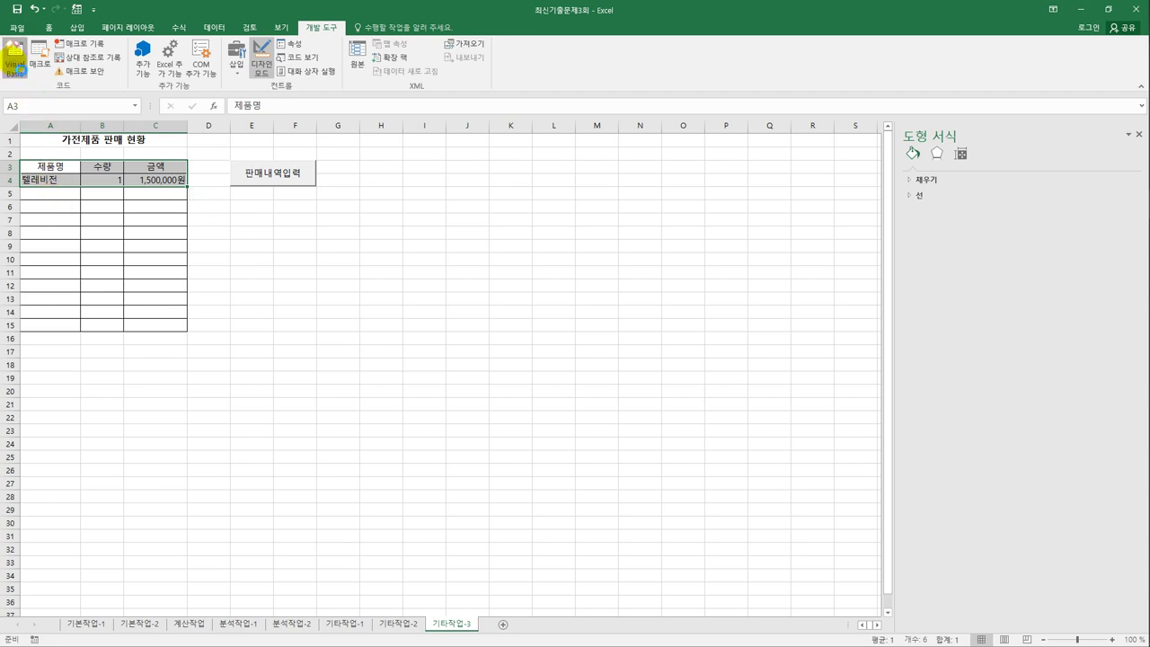
{"action": "left_click", "coordinate": [15, 55]}
{"action": "left_click", "coordinate": [652, 156]}
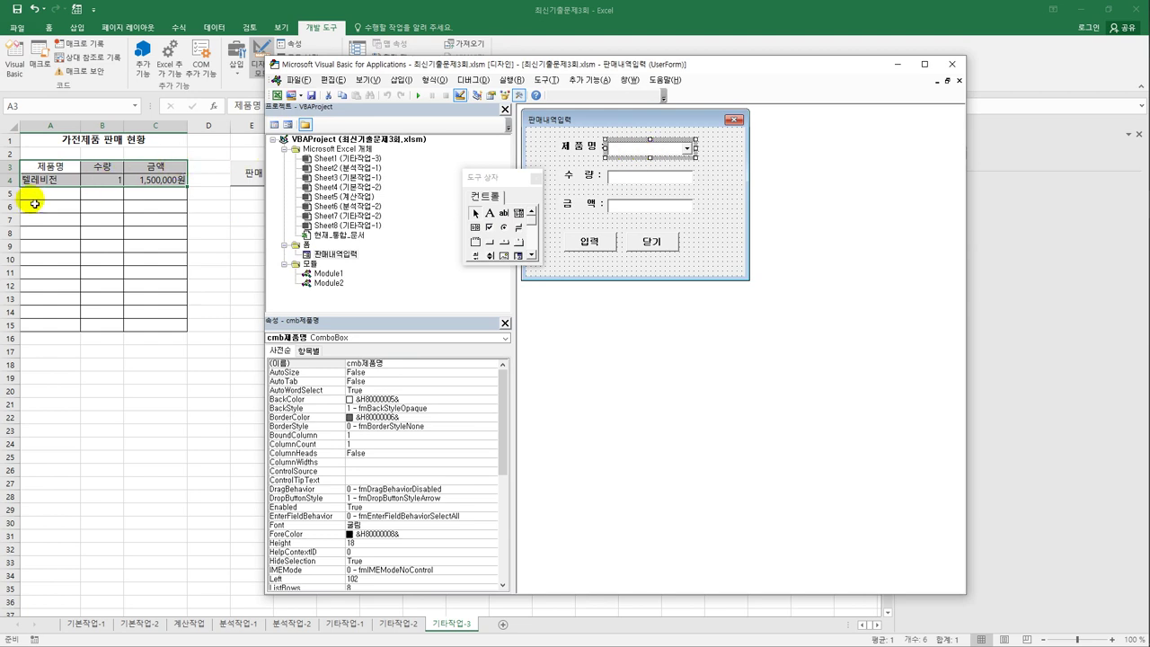
{"action": "left_click", "coordinate": [632, 184]}
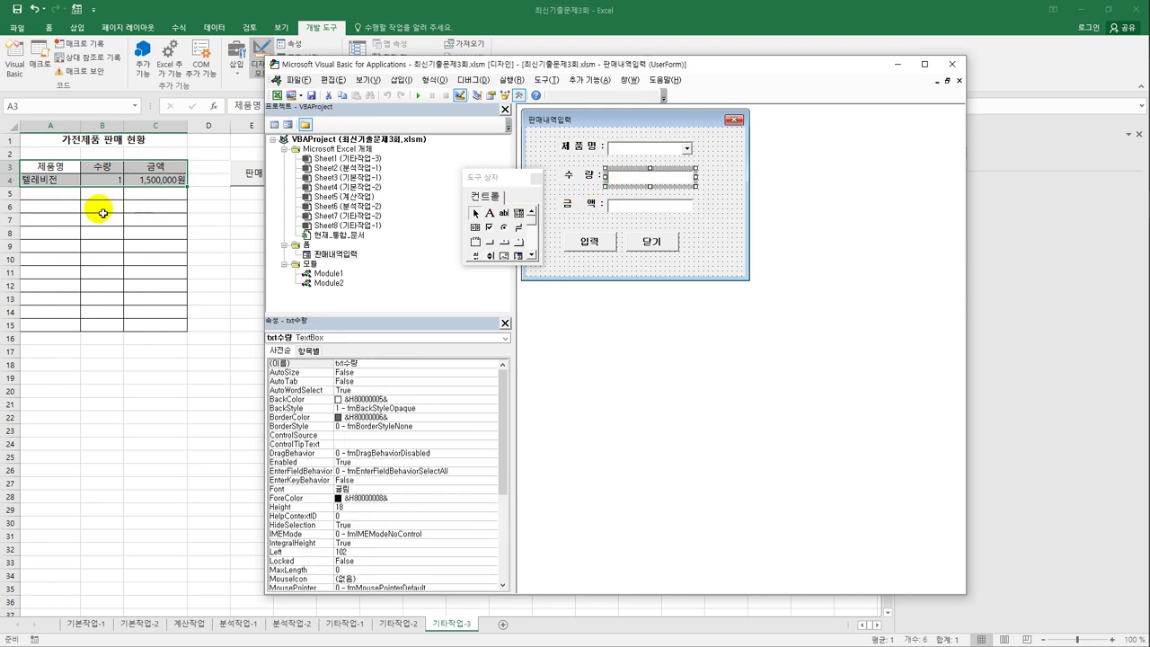
{"action": "left_click", "coordinate": [626, 209]}
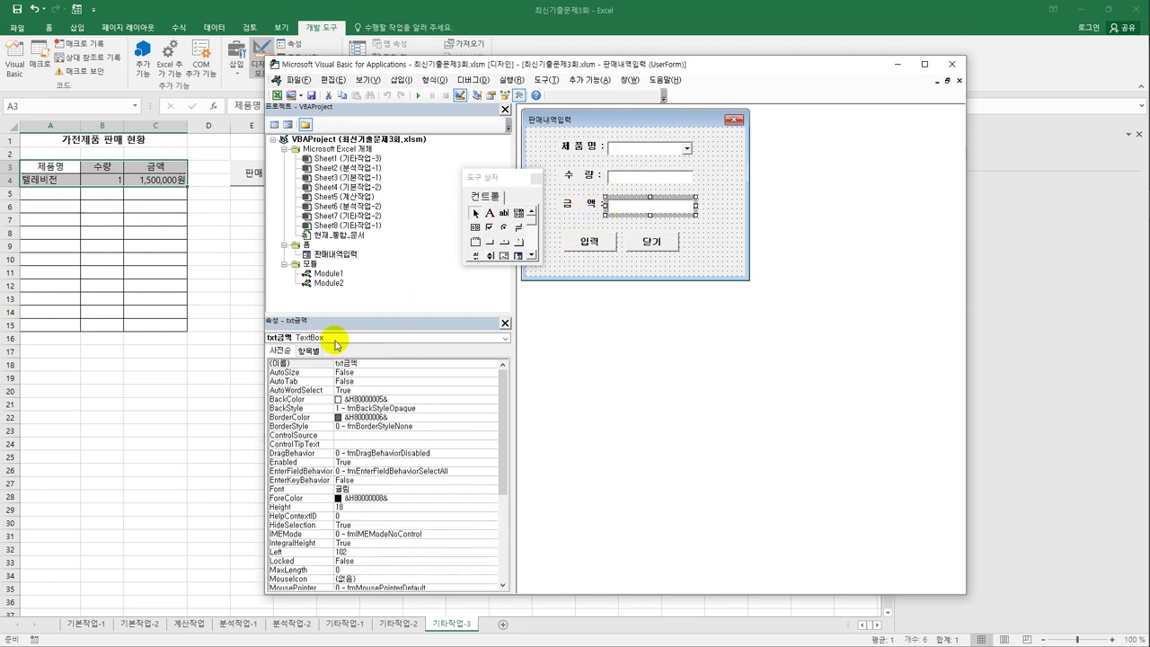
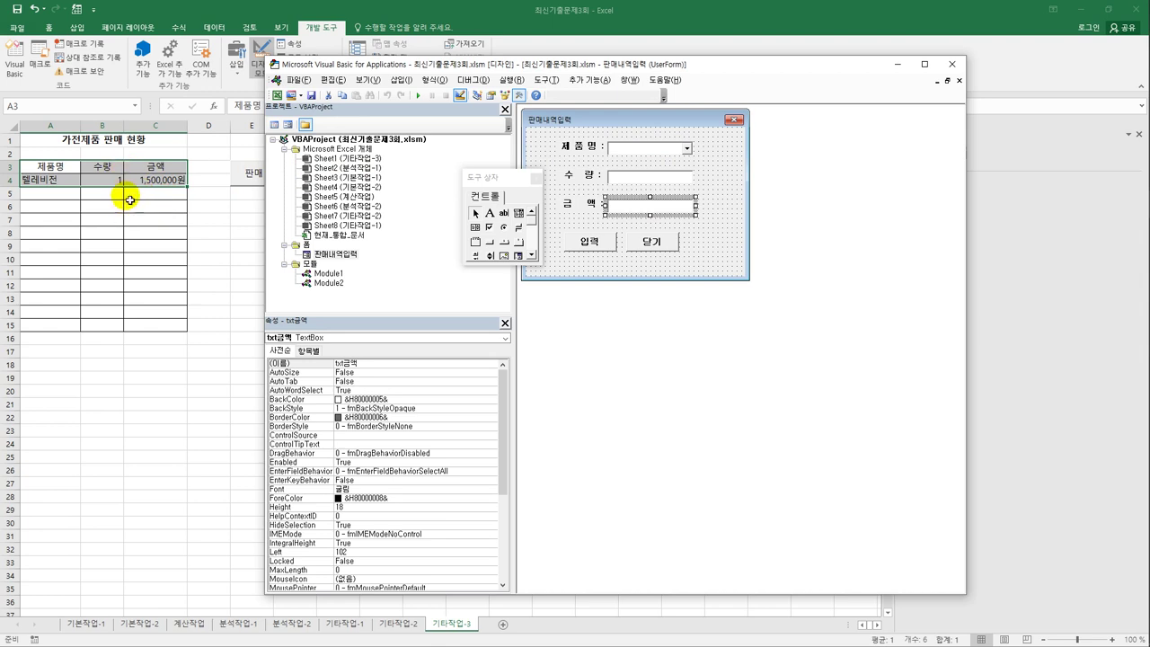
- Create the cmd입력_Click procedure and write the statement i = Range("A3").CurrentRegion.Rows.Count + 3 in it
{"action": "left_click", "coordinate": [591, 246]}
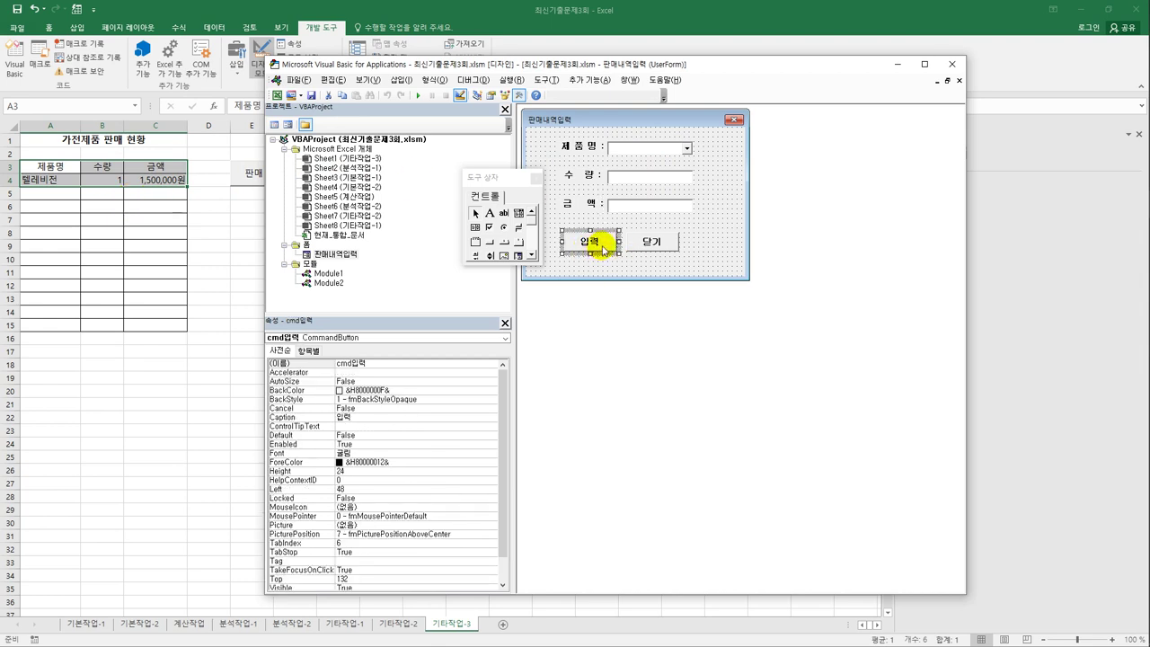
{"action": "double_click", "coordinate": [603, 251]}
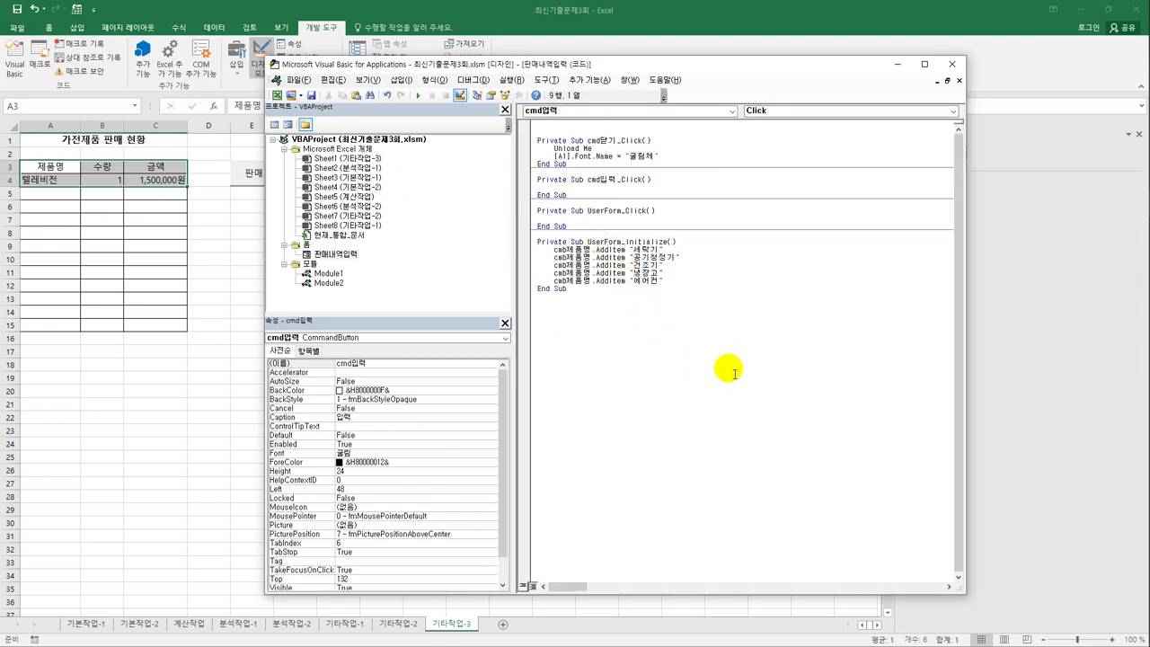
{"action": "key", "text": "Tab"}
{"action": "type", "text": "i =range("}
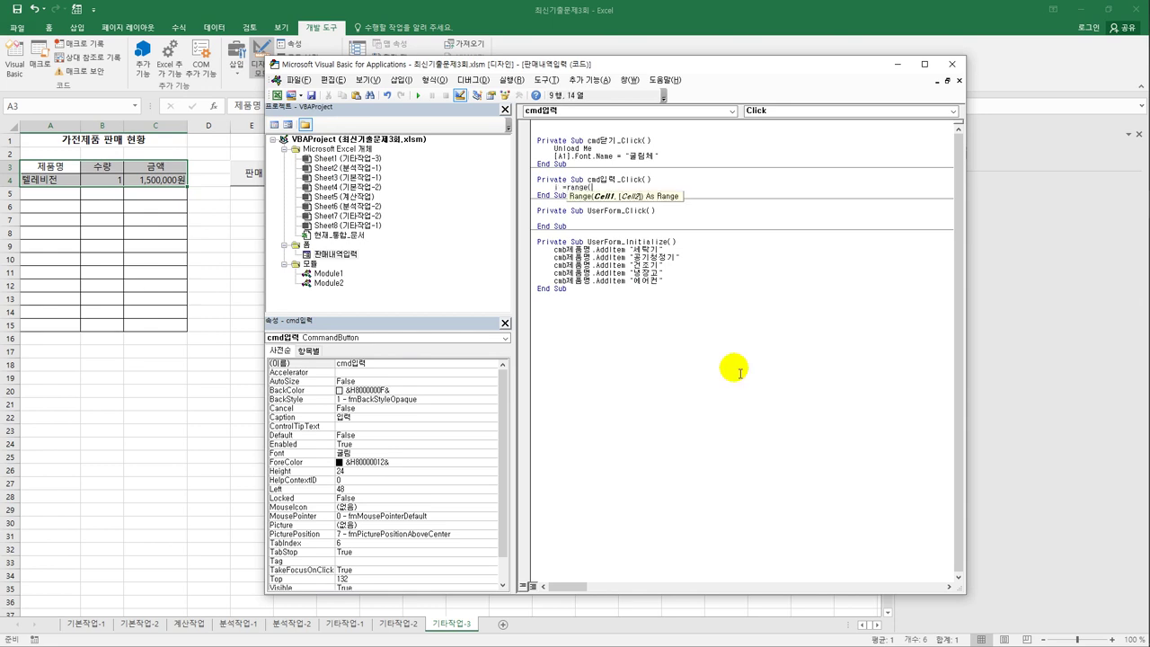
{"action": "type", "text": "\"A"}
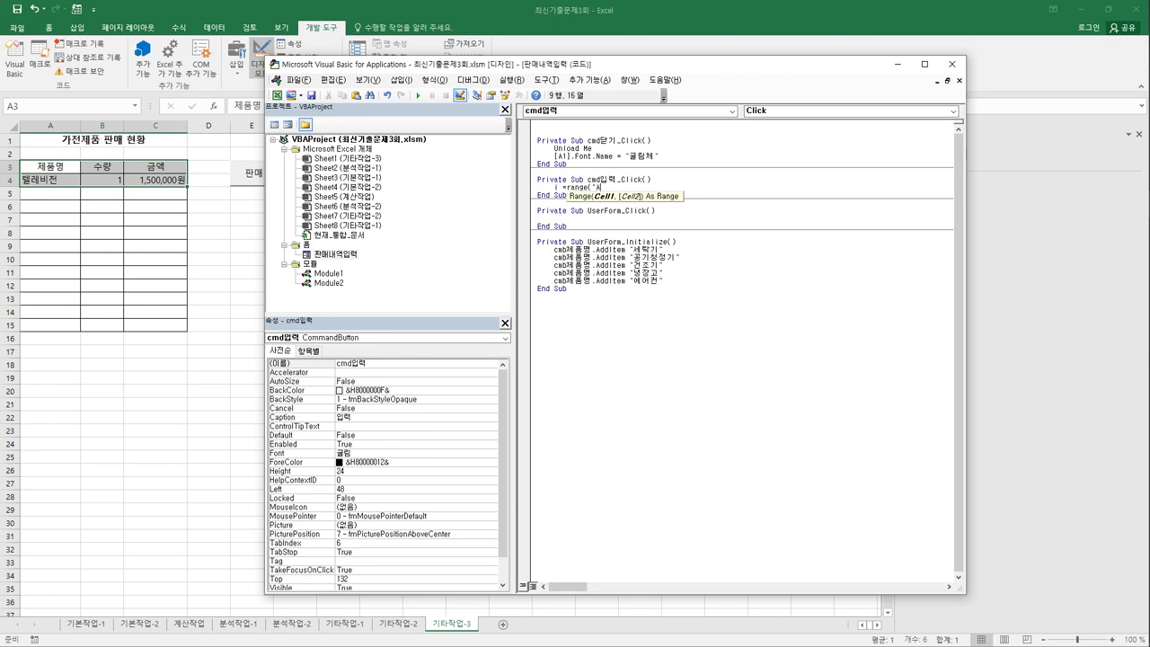
{"action": "type", "text": "3\").cu"}
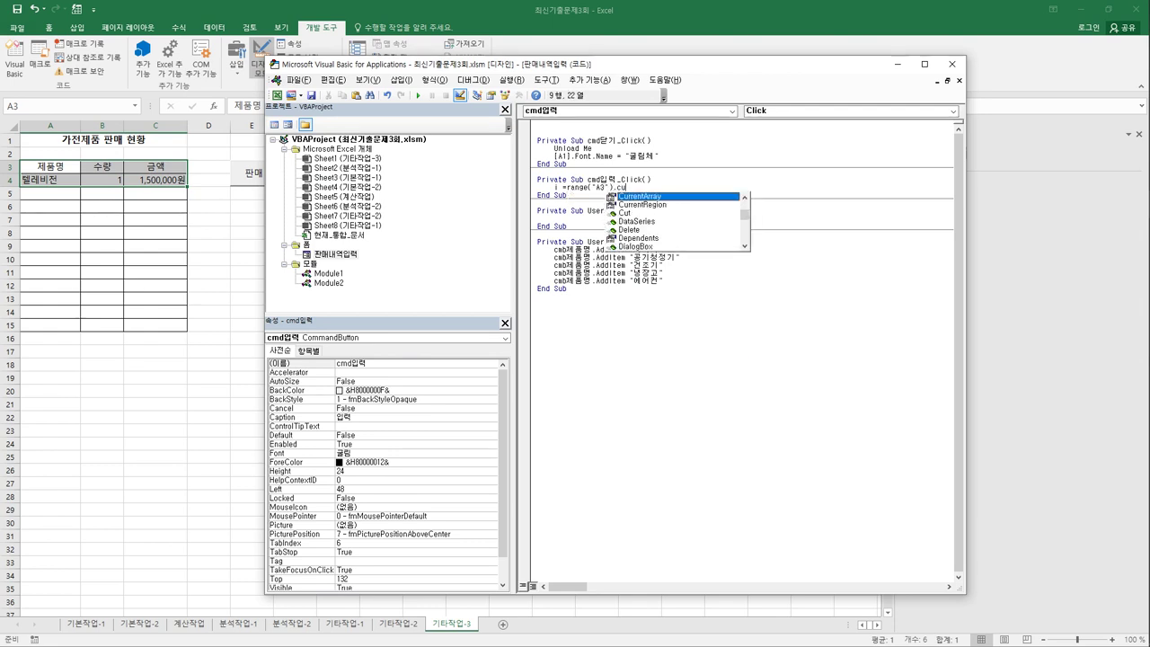
{"action": "type", "text": "r"}
{"action": "key", "text": "Tab"}
{"action": "type", "text": "."}
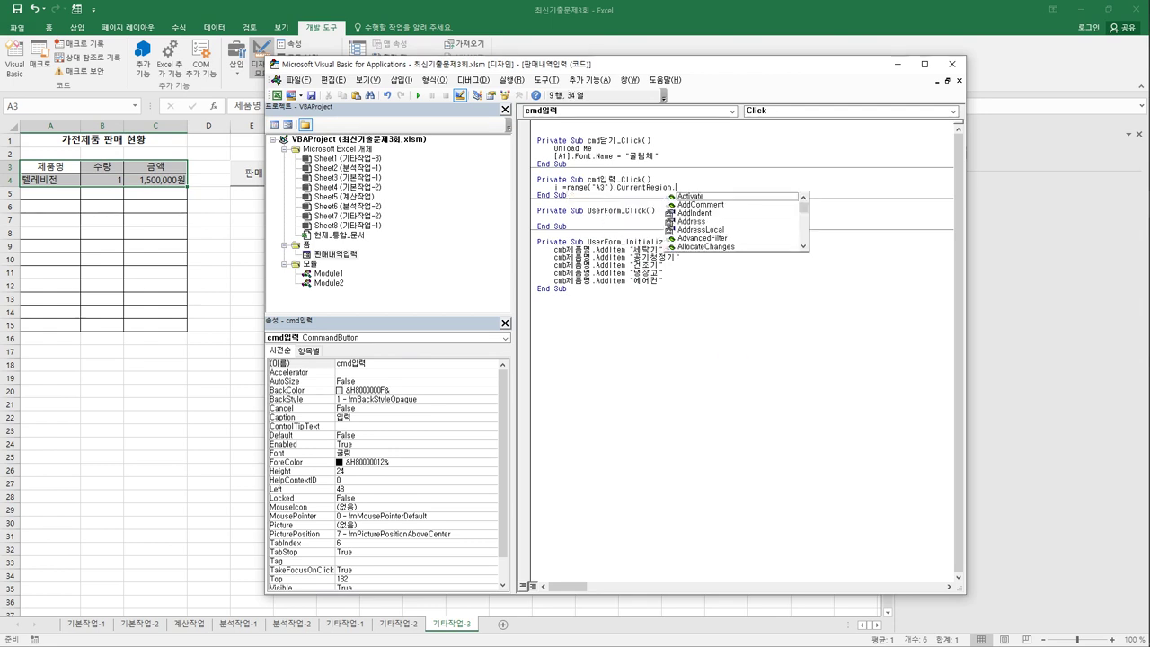
{"action": "type", "text": "rows."}
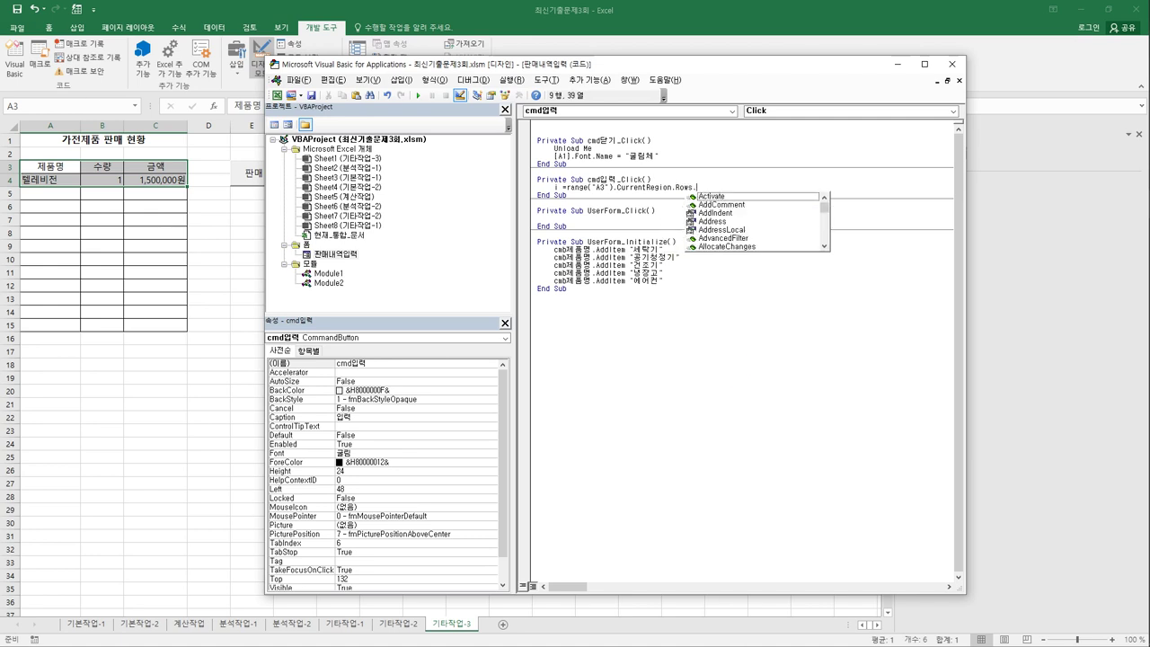
{"action": "type", "text": "count"}
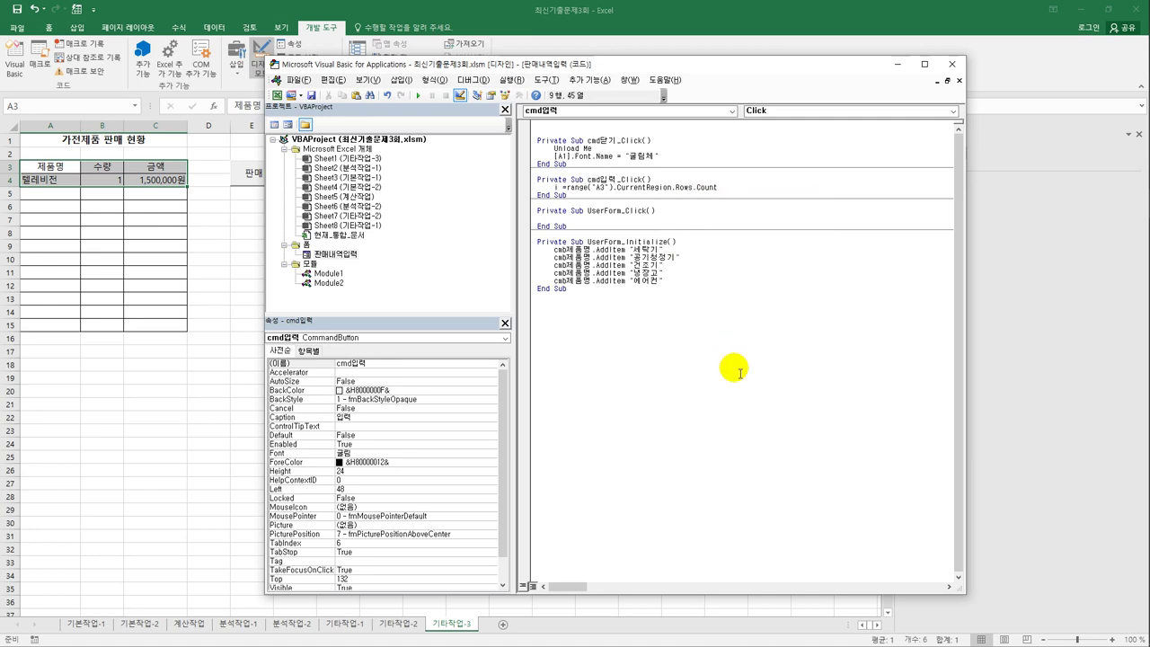
{"action": "type", "text": " +3"}
{"action": "key", "text": "Return"}
{"action": "key", "text": "Return"}
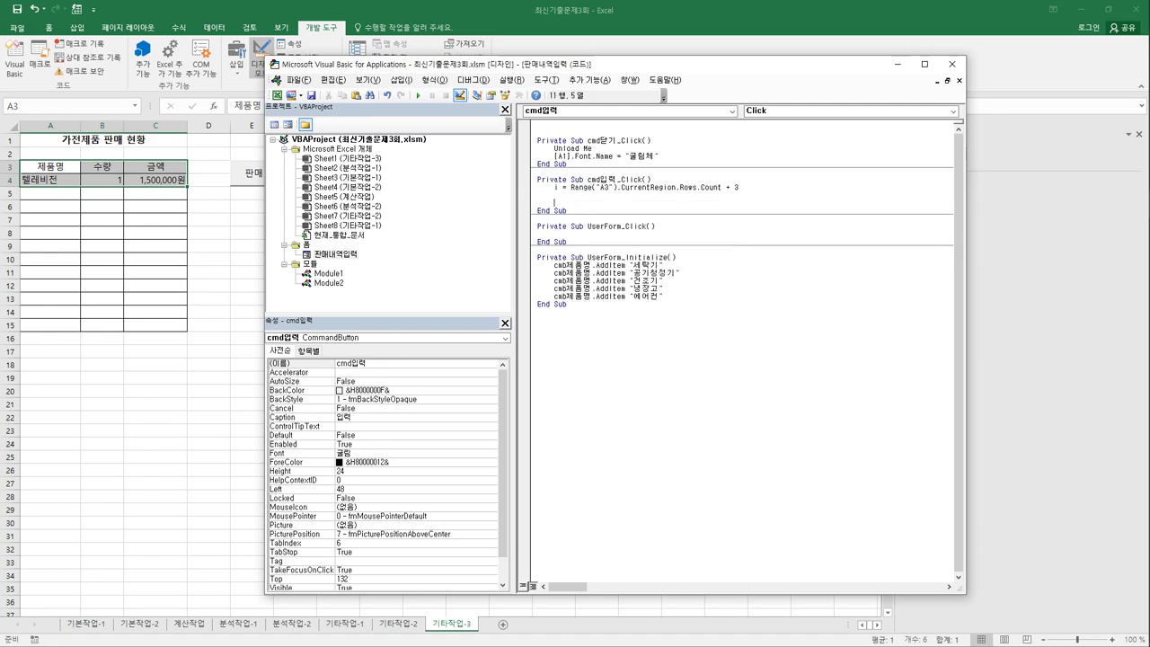
- Add the statement Cells(i, 1) = cmb제품명 below the row calculation in cmd입력_Click
{"action": "type", "text": "cells(i,1) = ㅊ"}
{"action": "key", "text": "BackSpace"}
{"action": "type", "text": "cmb제품명"}
{"action": "key", "text": "Return"}
- Duplicate the Cells(i, 1) statement on the line below and change the copy to Cells(i, 2) = txt수량
{"action": "key", "text": "shift+End"}
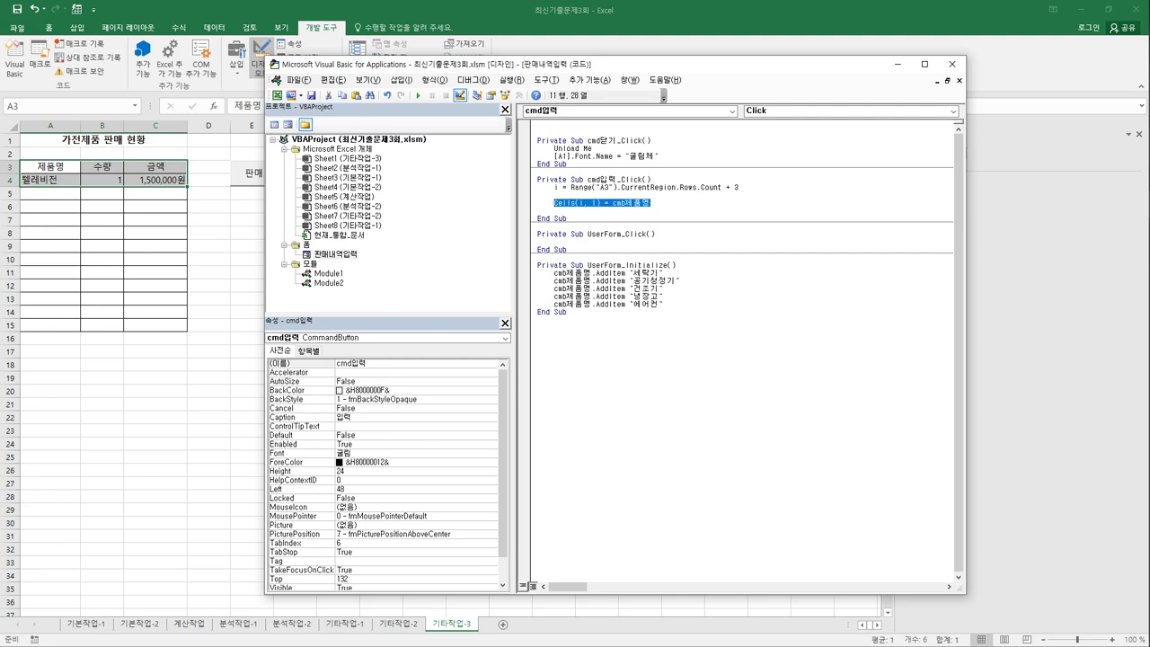
{"action": "key", "text": "ctrl+c"}
{"action": "key", "text": "Down"}
{"action": "key", "text": "ctrl+v"}
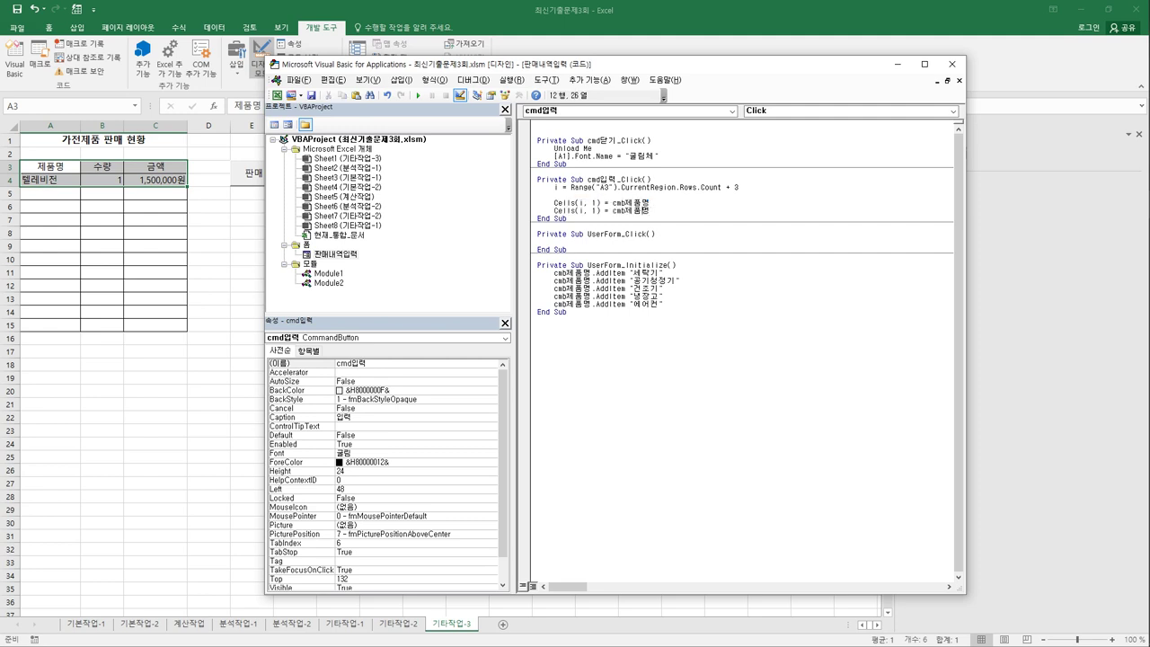
{"action": "key", "text": "Left"}
{"action": "key", "text": "Left"}
{"action": "key", "text": "Left"}
{"action": "key", "text": "Left"}
{"action": "key", "text": "Left"}
{"action": "key", "text": "Left"}
{"action": "key", "text": "BackSpace"}
{"action": "type", "text": "2"}
{"action": "key", "text": "shift+End"}
{"action": "type", "text": "txt수량"}
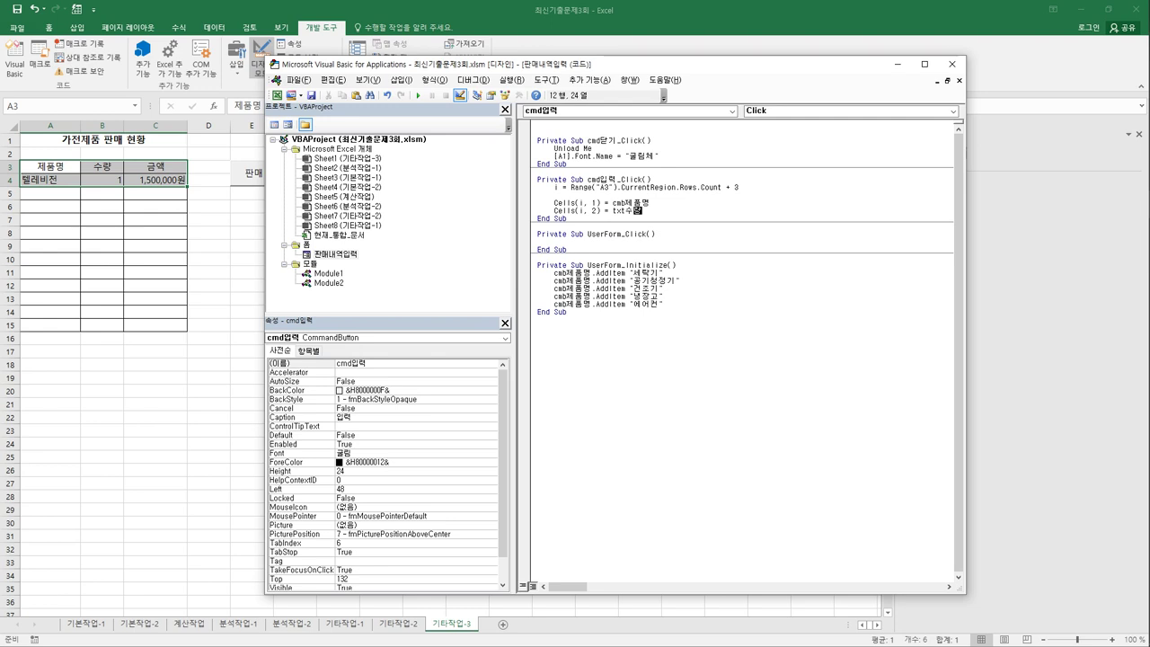
- Wrap txt수량 in the Val function so the second column's statement reads Cells(i, 2) = Val(txt수량)
{"action": "key", "text": "Left"}
{"action": "key", "text": "Left"}
{"action": "key", "text": "Left"}
{"action": "key", "text": "Left"}
{"action": "key", "text": "Left"}
{"action": "type", "text": "val("}
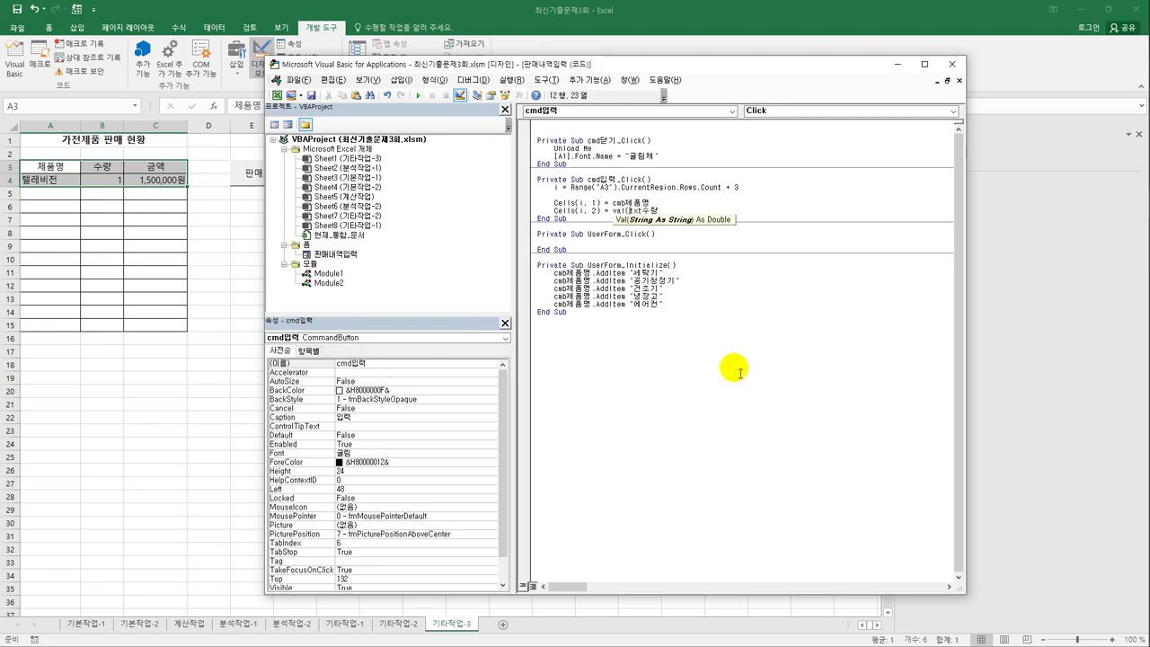
{"action": "type", "text": ")"}
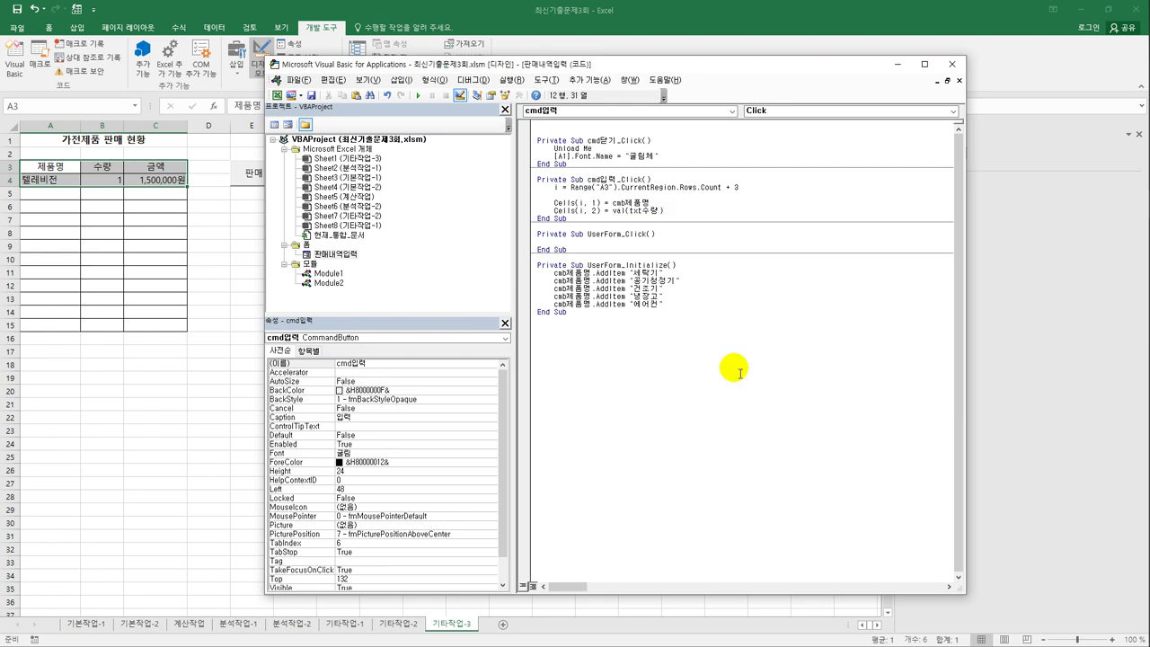
{"action": "key", "text": "Return"}
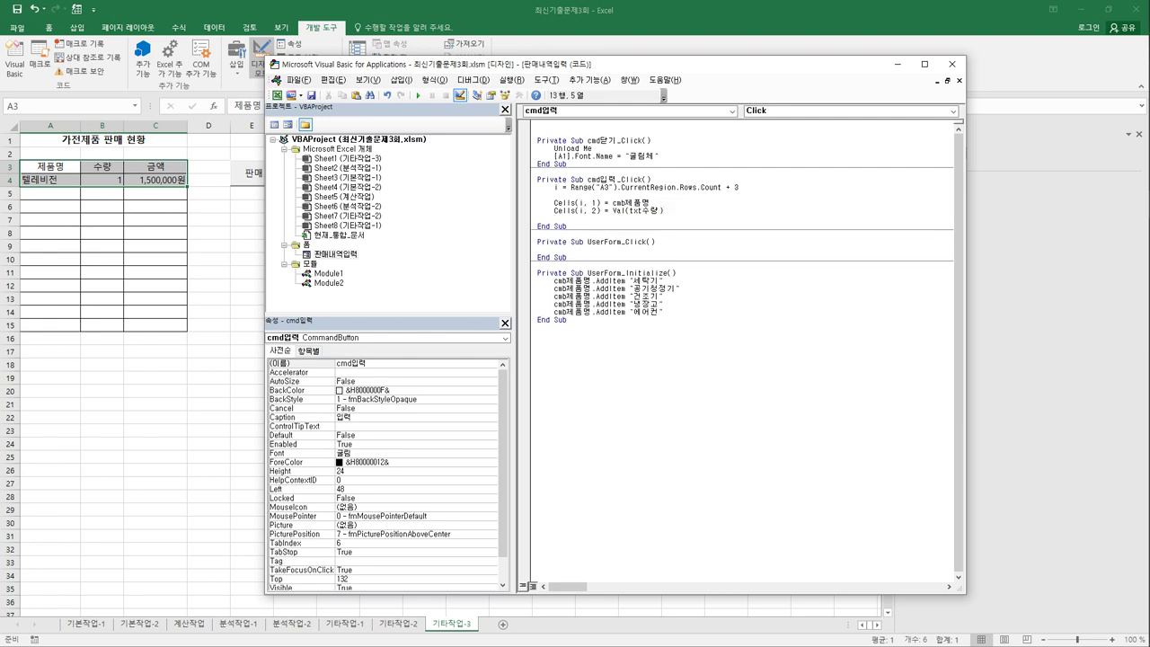
- Add the third column's statement Cells(i, 3) = Format(txt금액, "#,##0원") from another copy of the first statement
{"action": "key", "text": "ctrl+v"}
{"action": "left_click", "coordinate": [611, 218]}
{"action": "key", "text": "Delete"}
{"action": "type", "text": "3"}
{"action": "left_click_drag", "start_coordinate": [613, 218], "coordinate": [650, 218]}
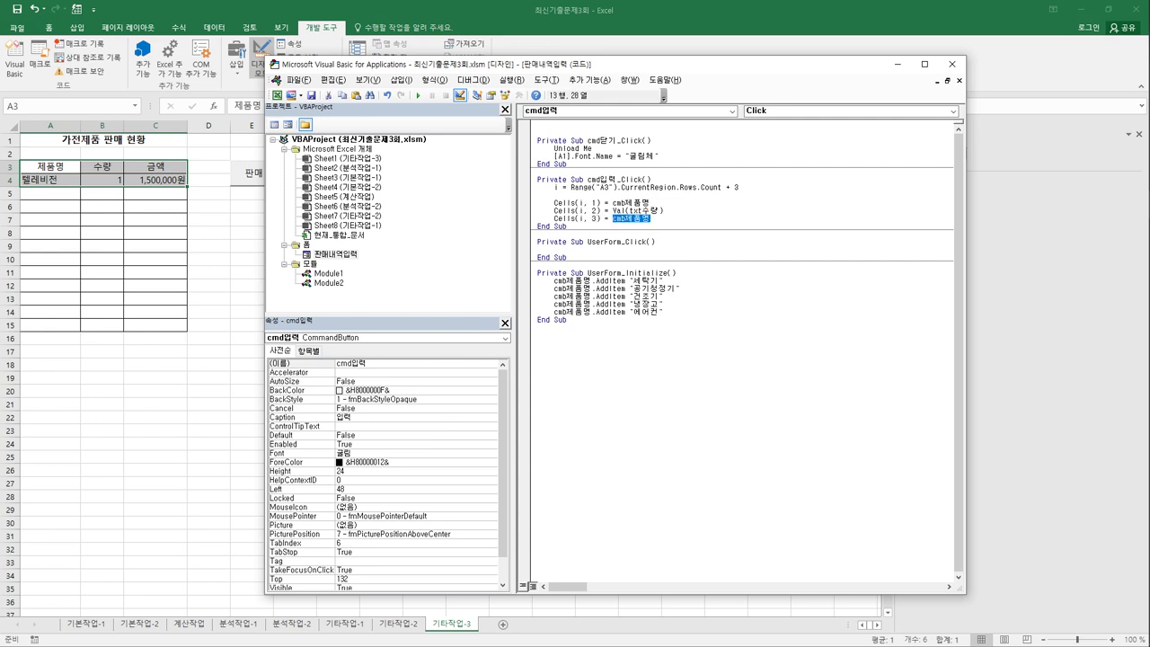
{"action": "type", "text": "Format("}
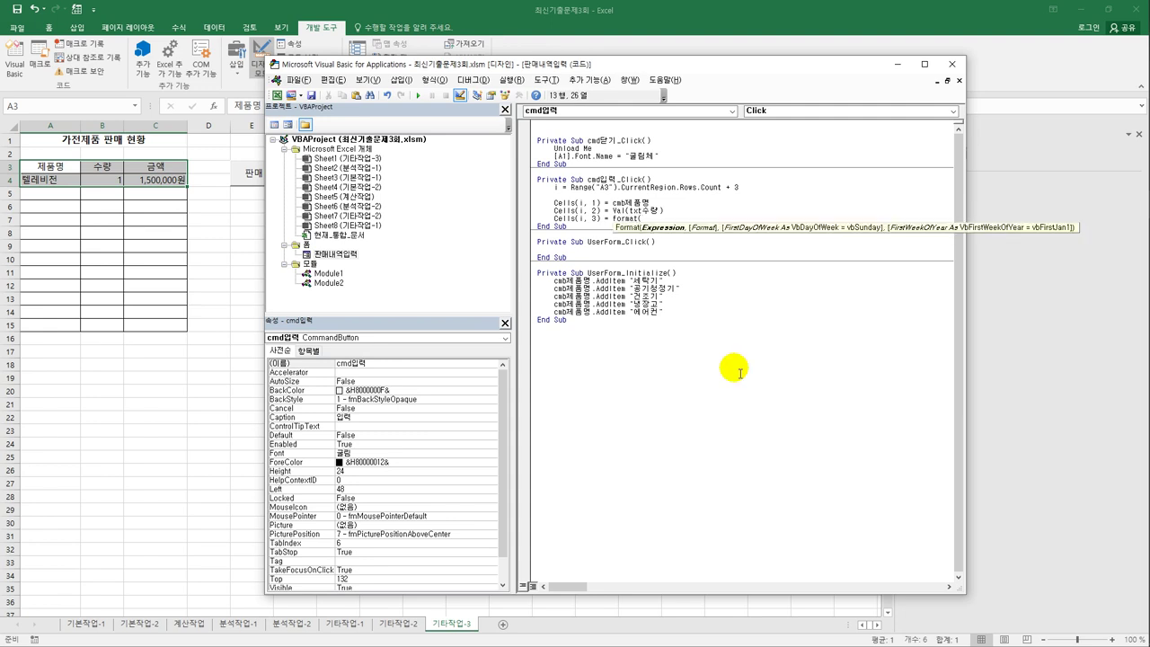
{"action": "type", "text": "txt금액, "}
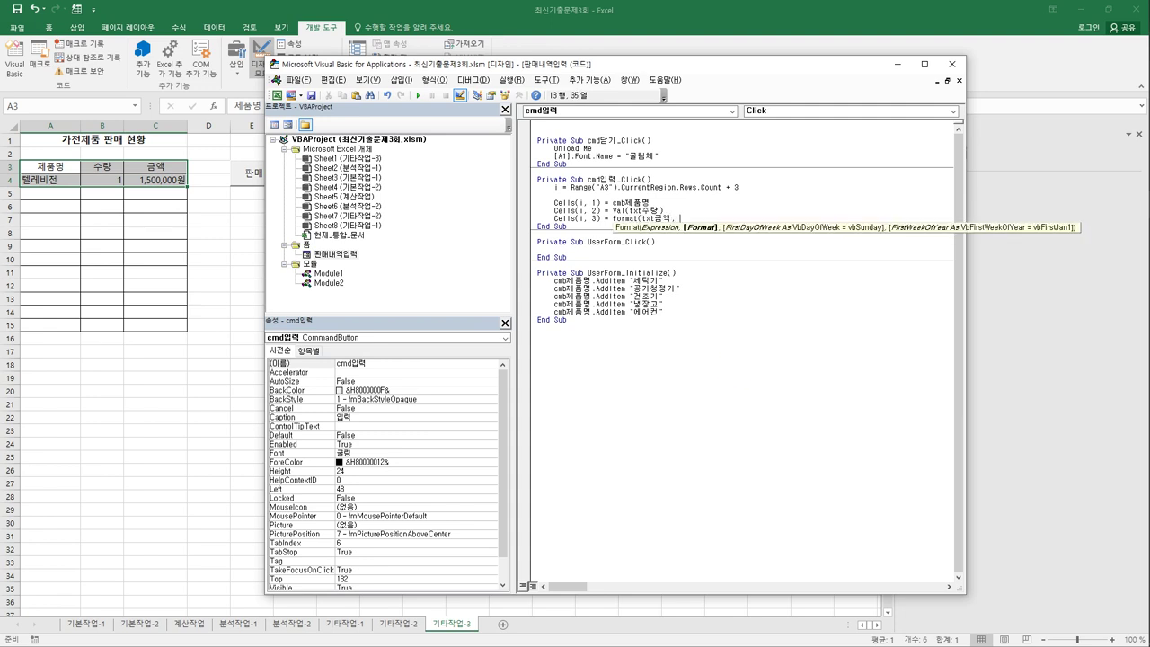
{"action": "type", "text": "\"#,##"}
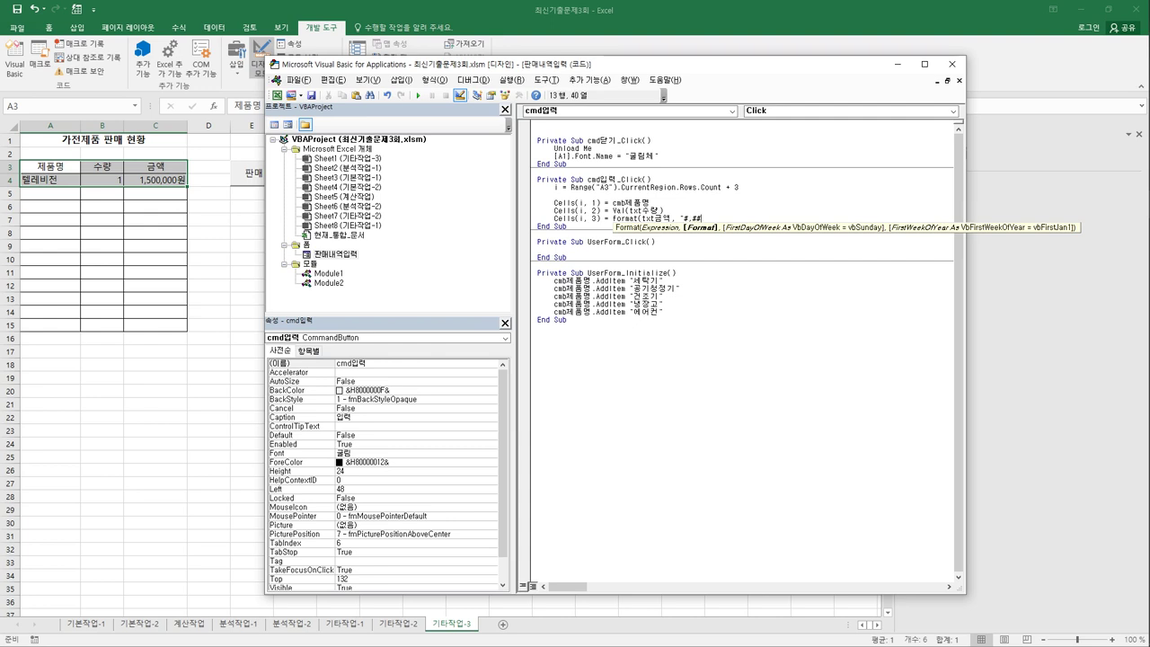
{"action": "type", "text": "원"}
{"action": "type", "text": "\""}
{"action": "type", "text": ")"}
{"action": "key", "text": "Down"}
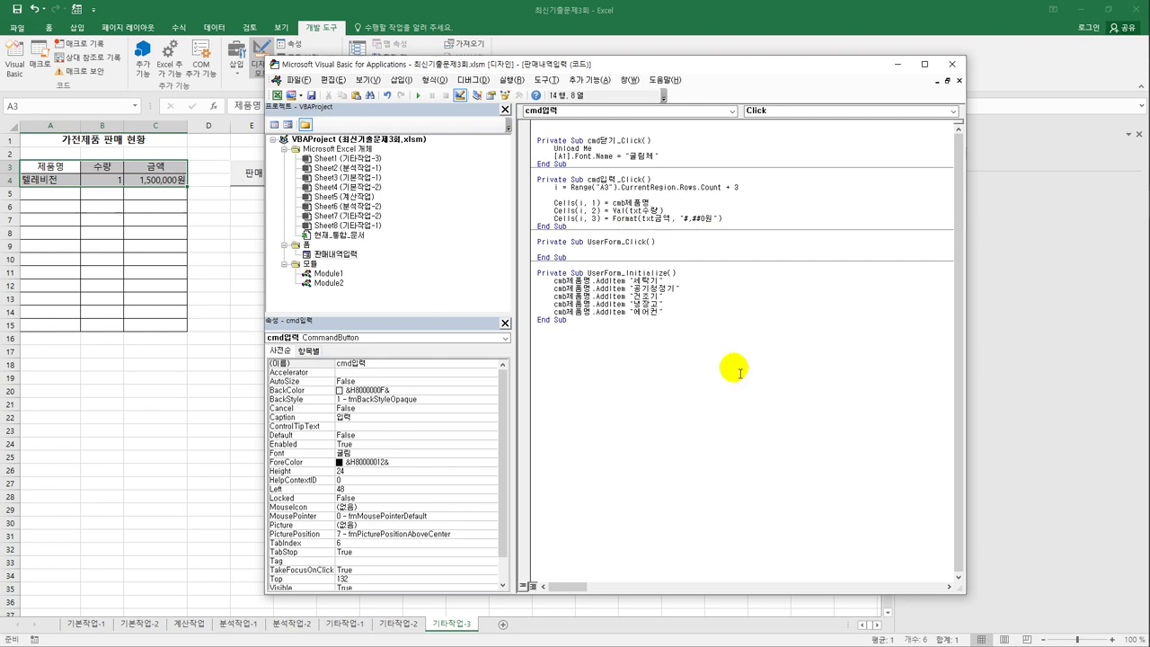
- Add statements at the end of cmd입력_Click that set cmb제품명, txt수량 and txt금액 to ""
{"action": "key", "text": "Up"}
{"action": "key", "text": "End"}
{"action": "key", "text": "Return"}
{"action": "key", "text": "Return"}
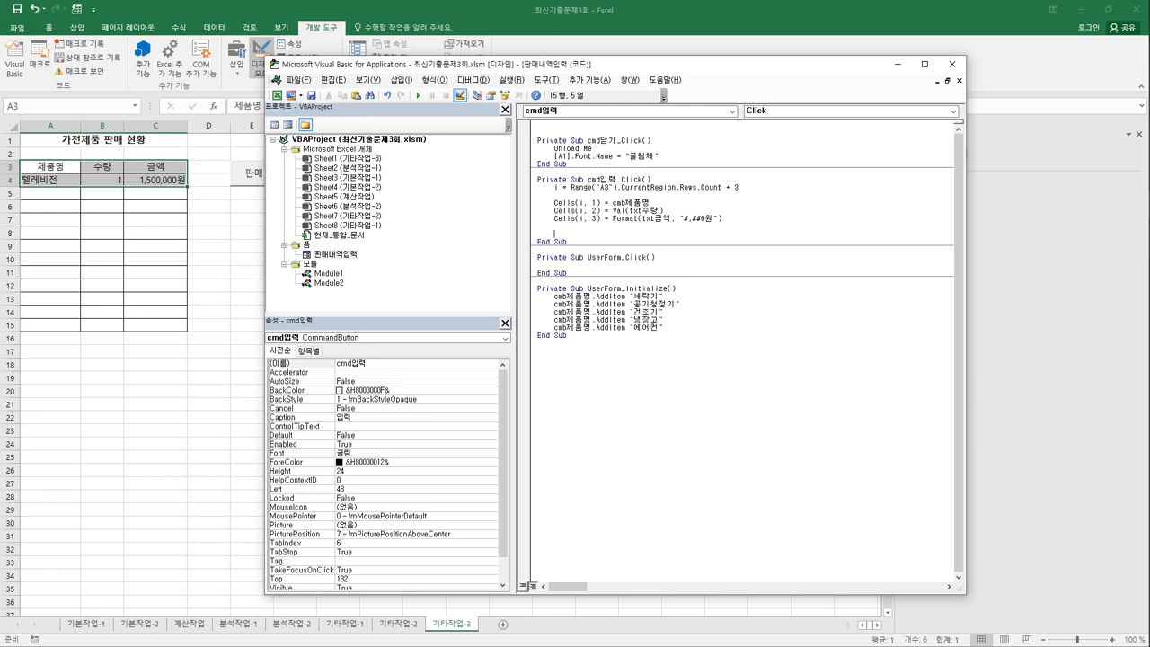
{"action": "type", "text": "ㅊ"}
{"action": "key", "text": "BackSpace"}
{"action": "type", "text": "cmb제품명 = \"\""}
{"action": "key", "text": "Return"}
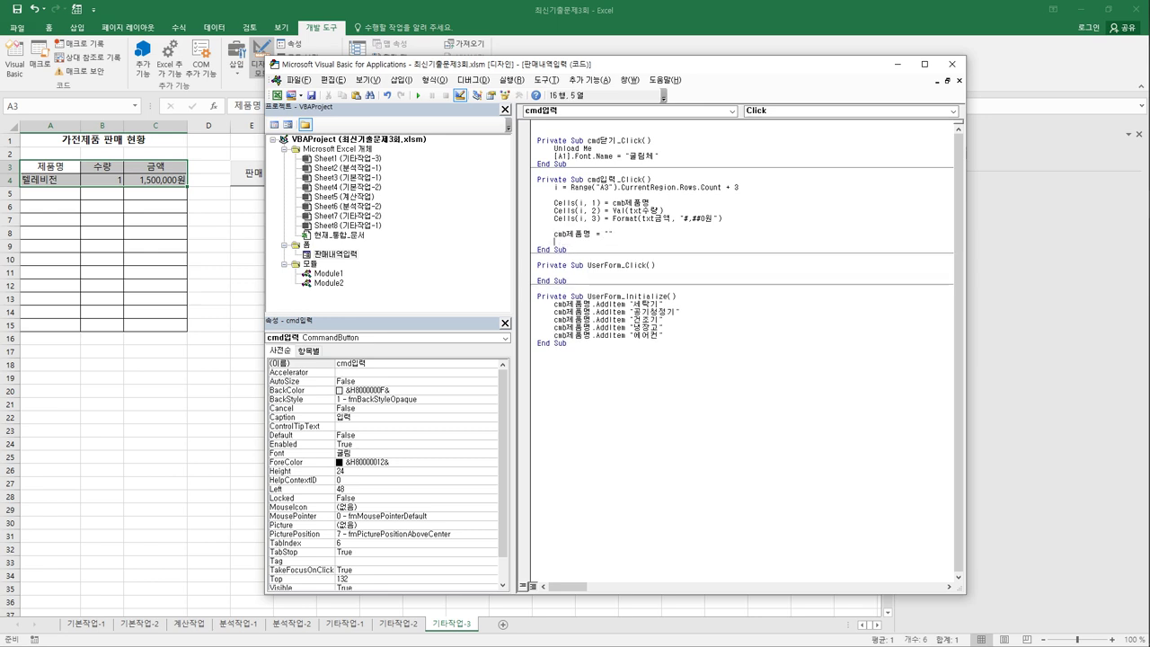
{"action": "type", "text": "txt수량 = \"\""}
{"action": "key", "text": "Return"}
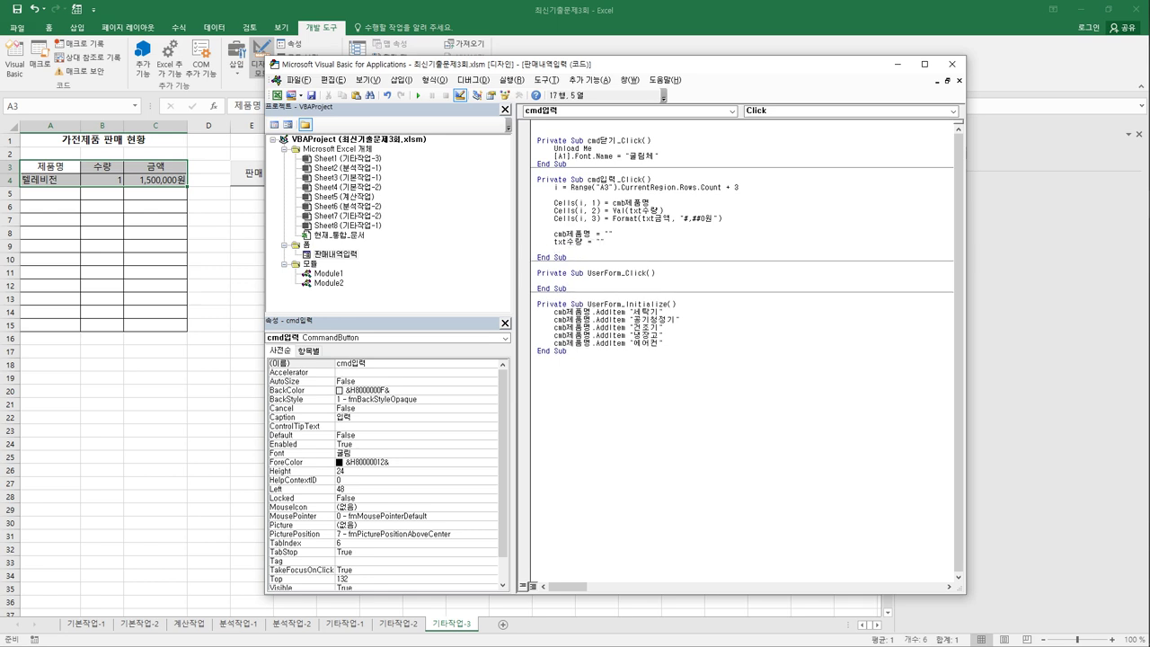
{"action": "type", "text": "txt금액 = \"\""}
{"action": "key", "text": "Down"}
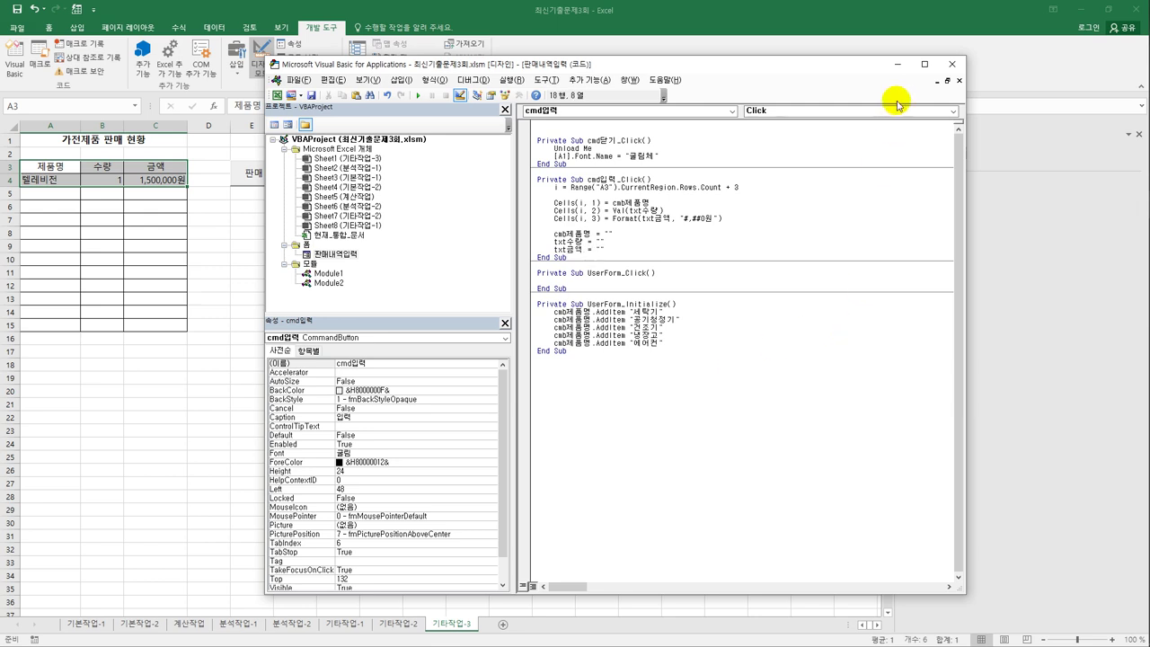
- Close the VBA editor, turn off Design Mode and open the 판매내역입력 form from the sheet
{"action": "left_click", "coordinate": [949, 65]}
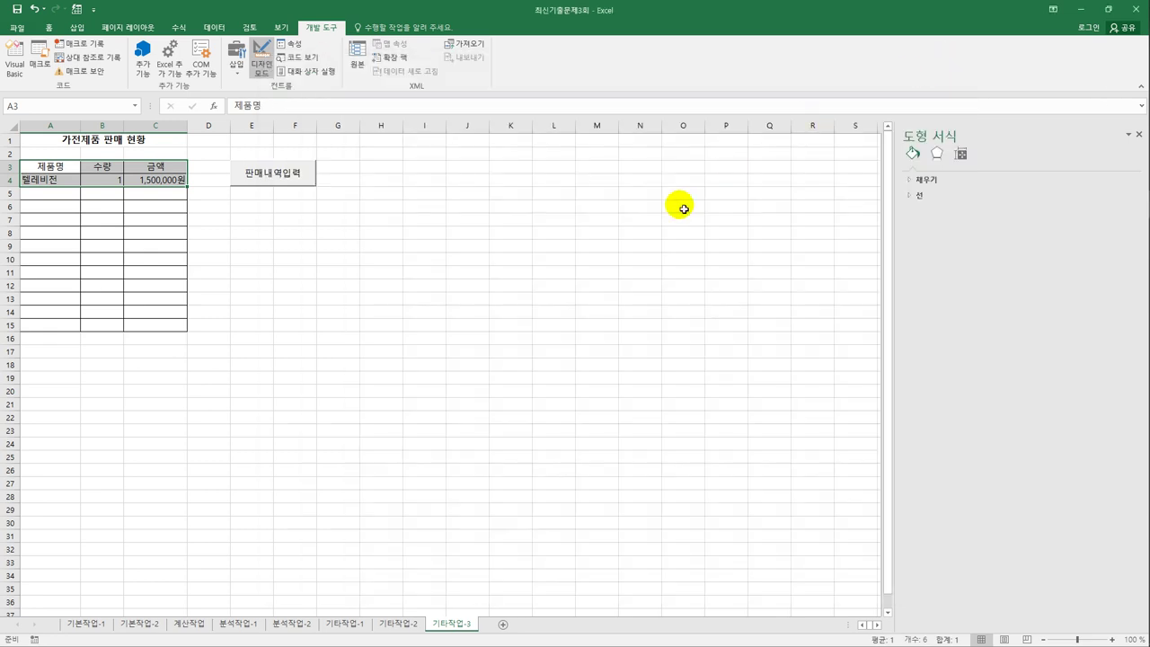
{"action": "left_click", "coordinate": [260, 63]}
{"action": "left_click", "coordinate": [396, 209]}
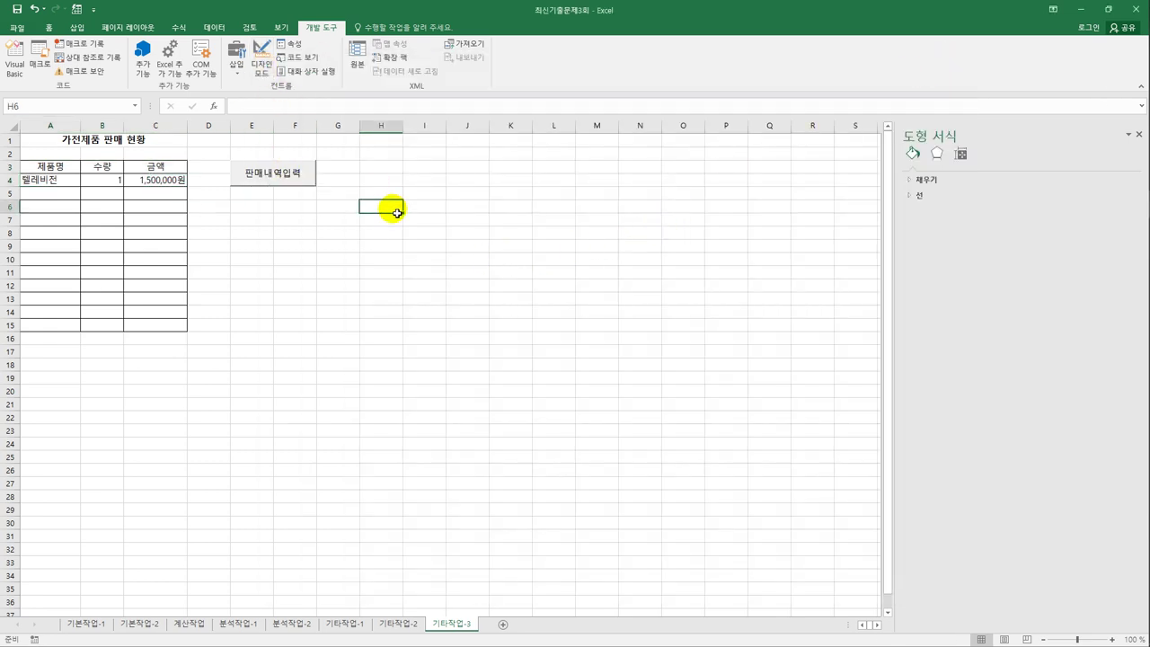
{"action": "left_click", "coordinate": [293, 176]}
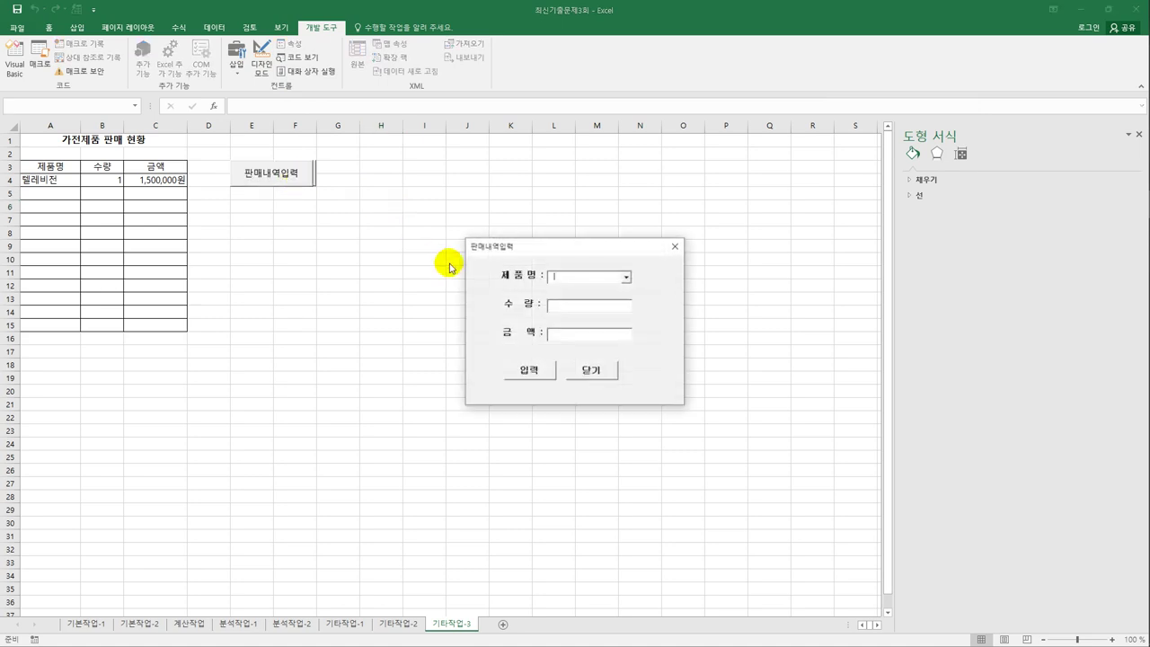
- Submit a record through the form with 제품명 세탁기, 수량 1 and 금액 1000000
{"action": "left_click", "coordinate": [626, 278]}
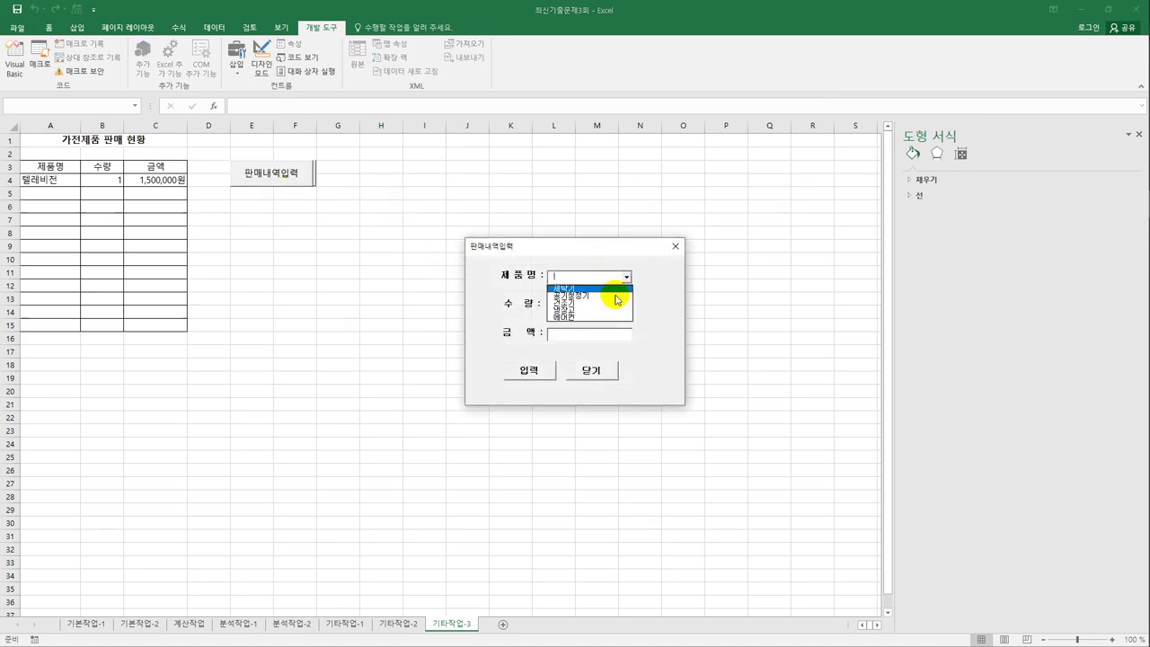
{"action": "left_click", "coordinate": [601, 289]}
{"action": "left_click", "coordinate": [587, 307]}
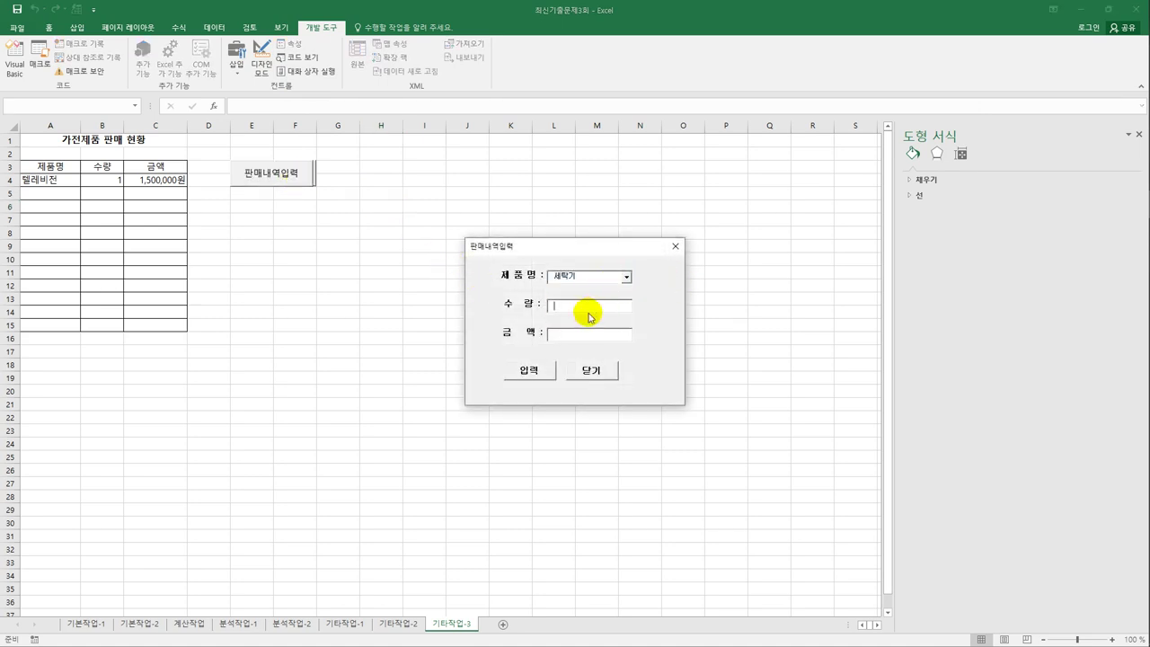
{"action": "type", "text": "11000000"}
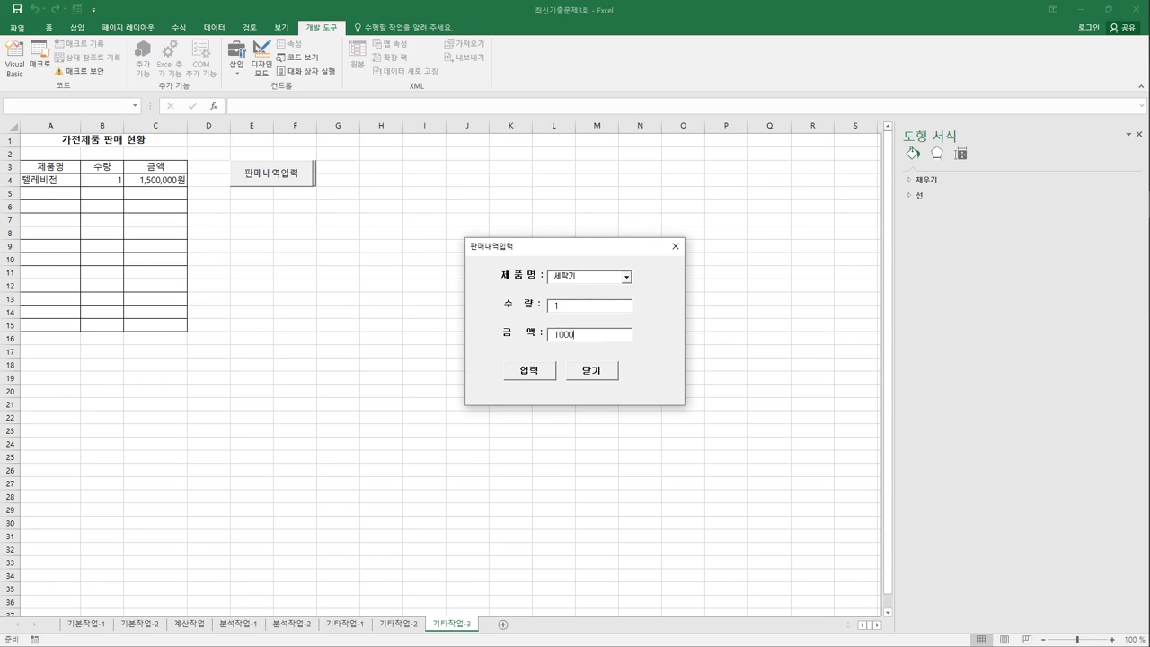
{"action": "left_click", "coordinate": [530, 371]}
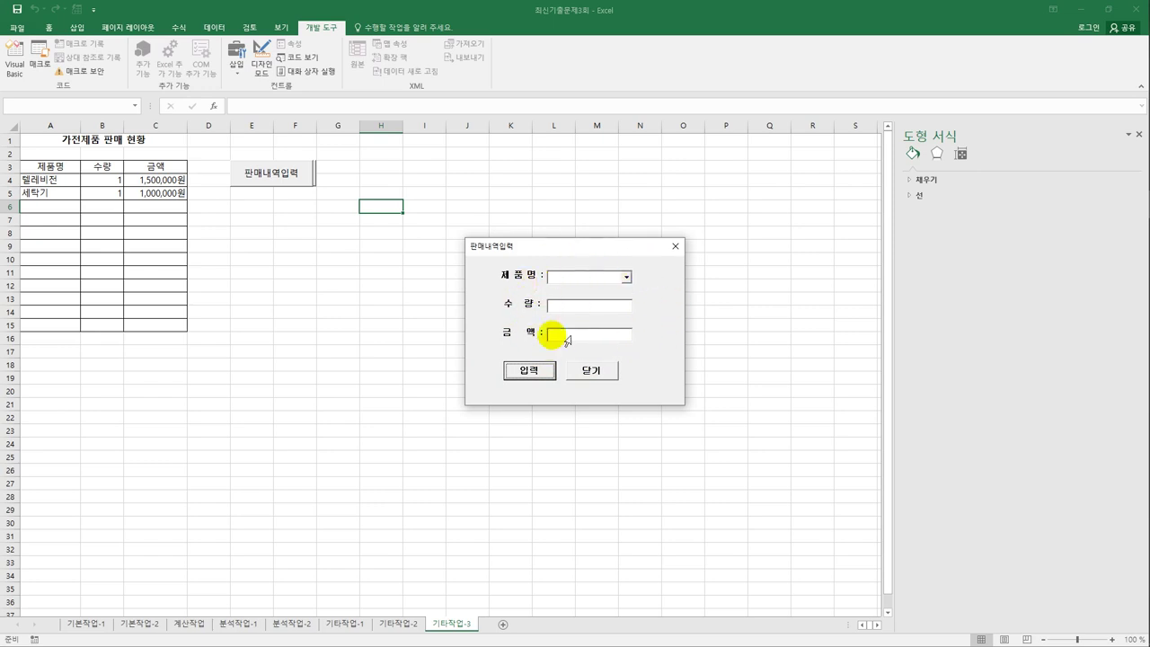
- Close the form with its own 닫기 command and check the font of the title in cell A1
{"action": "left_click", "coordinate": [594, 372]}
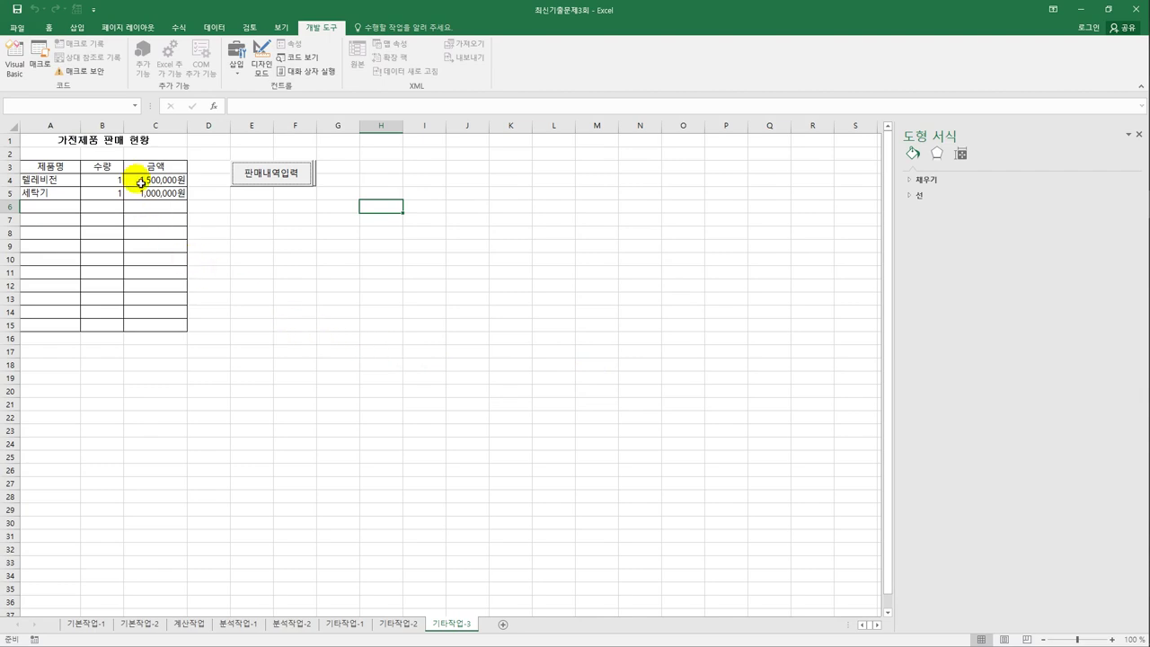
{"action": "left_click", "coordinate": [115, 140]}
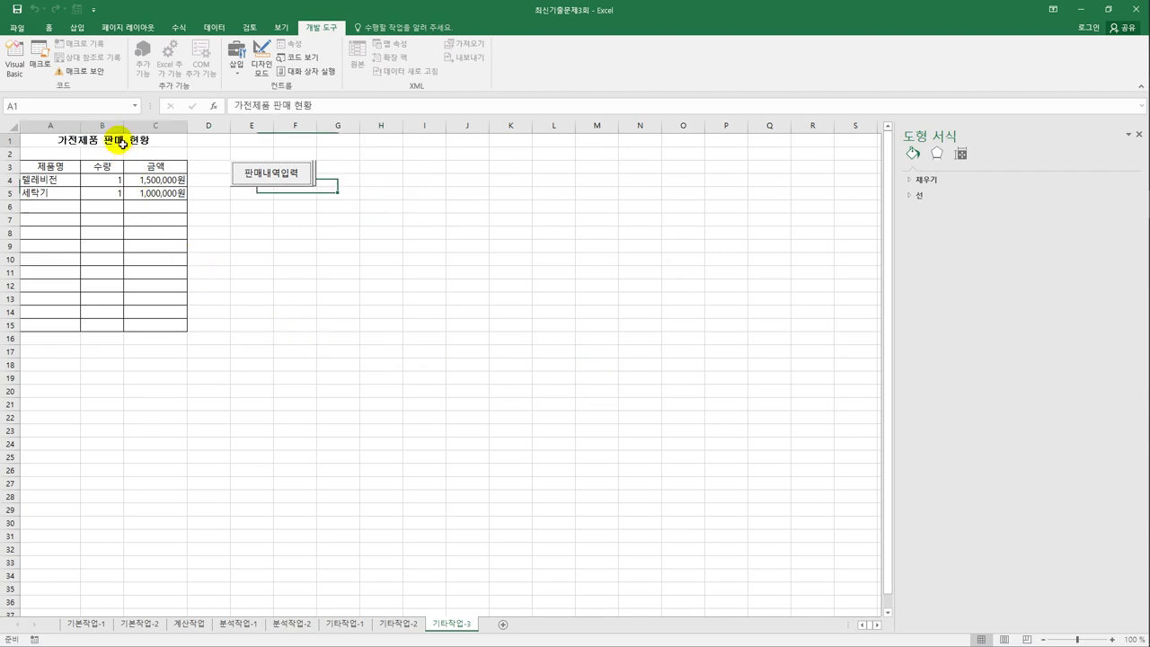
{"action": "left_click", "coordinate": [50, 27]}
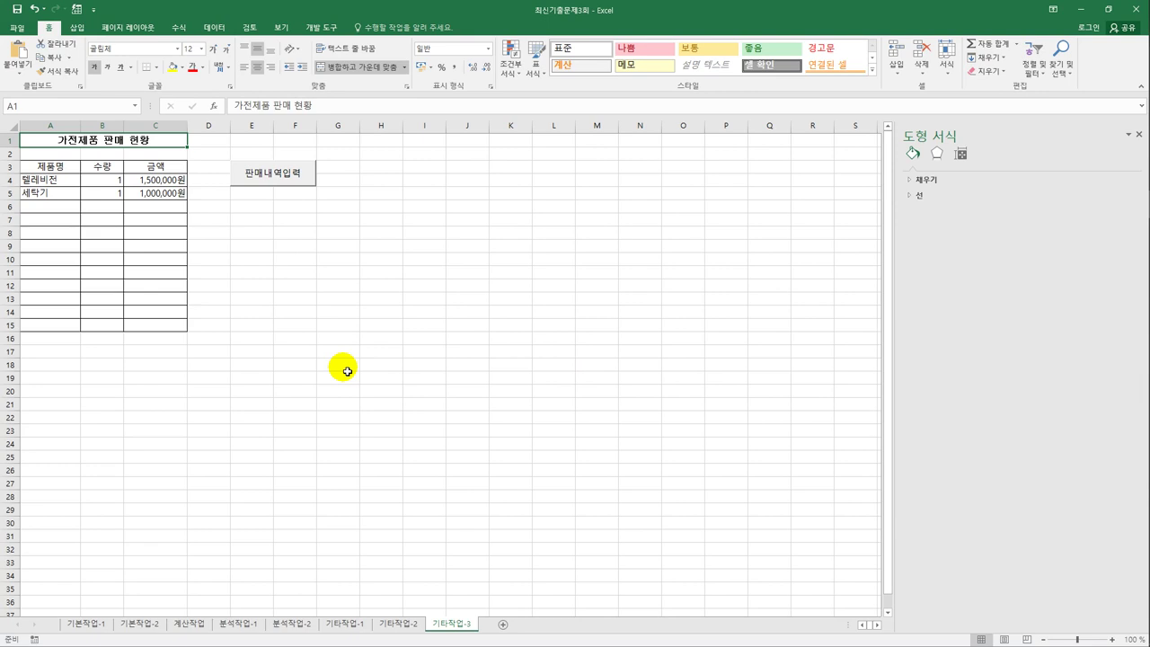
{"action": "left_click", "coordinate": [357, 417]}
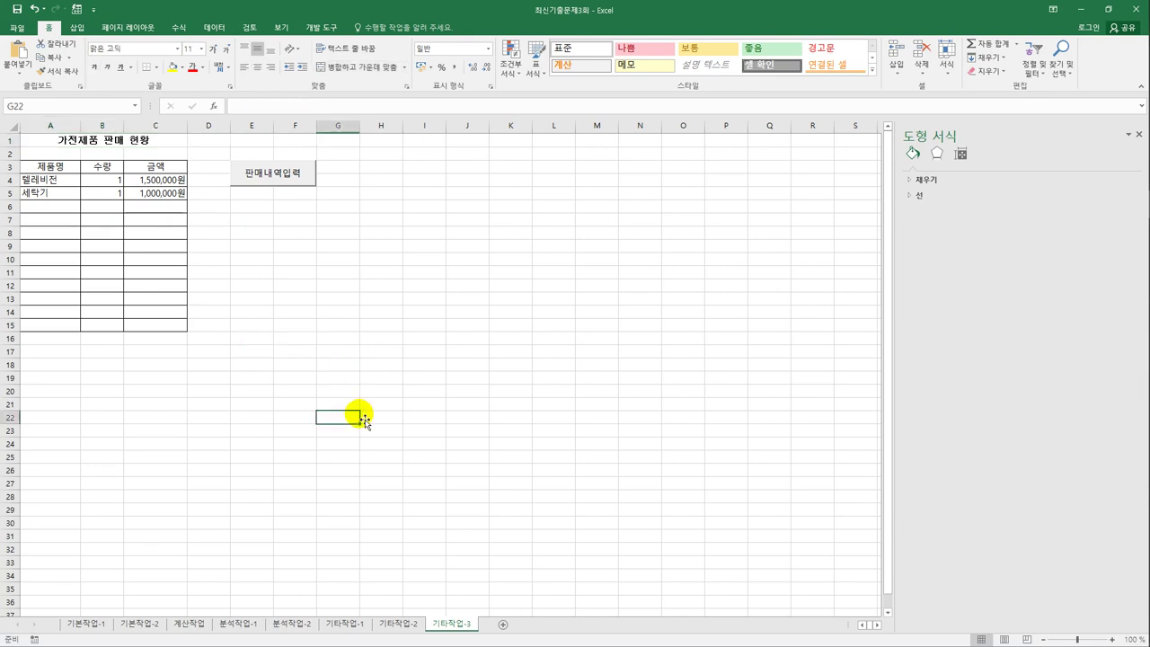